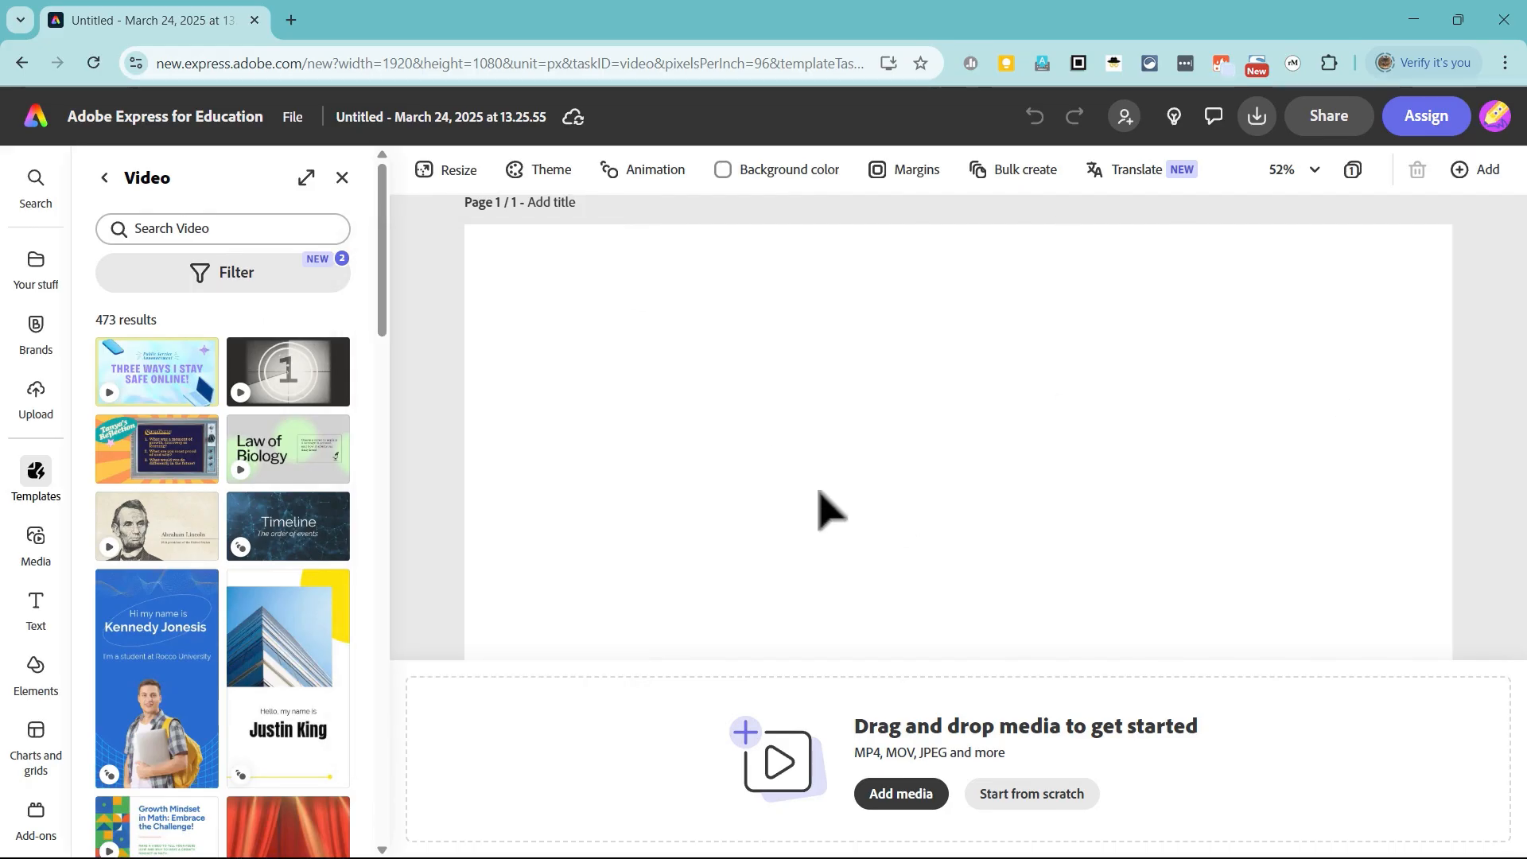
# Step: Start the blank video project from scratch and set the canvas zoom to 25%
pyautogui.scroll(-1, 820, 491)
pyautogui.scroll(2, 820, 494)
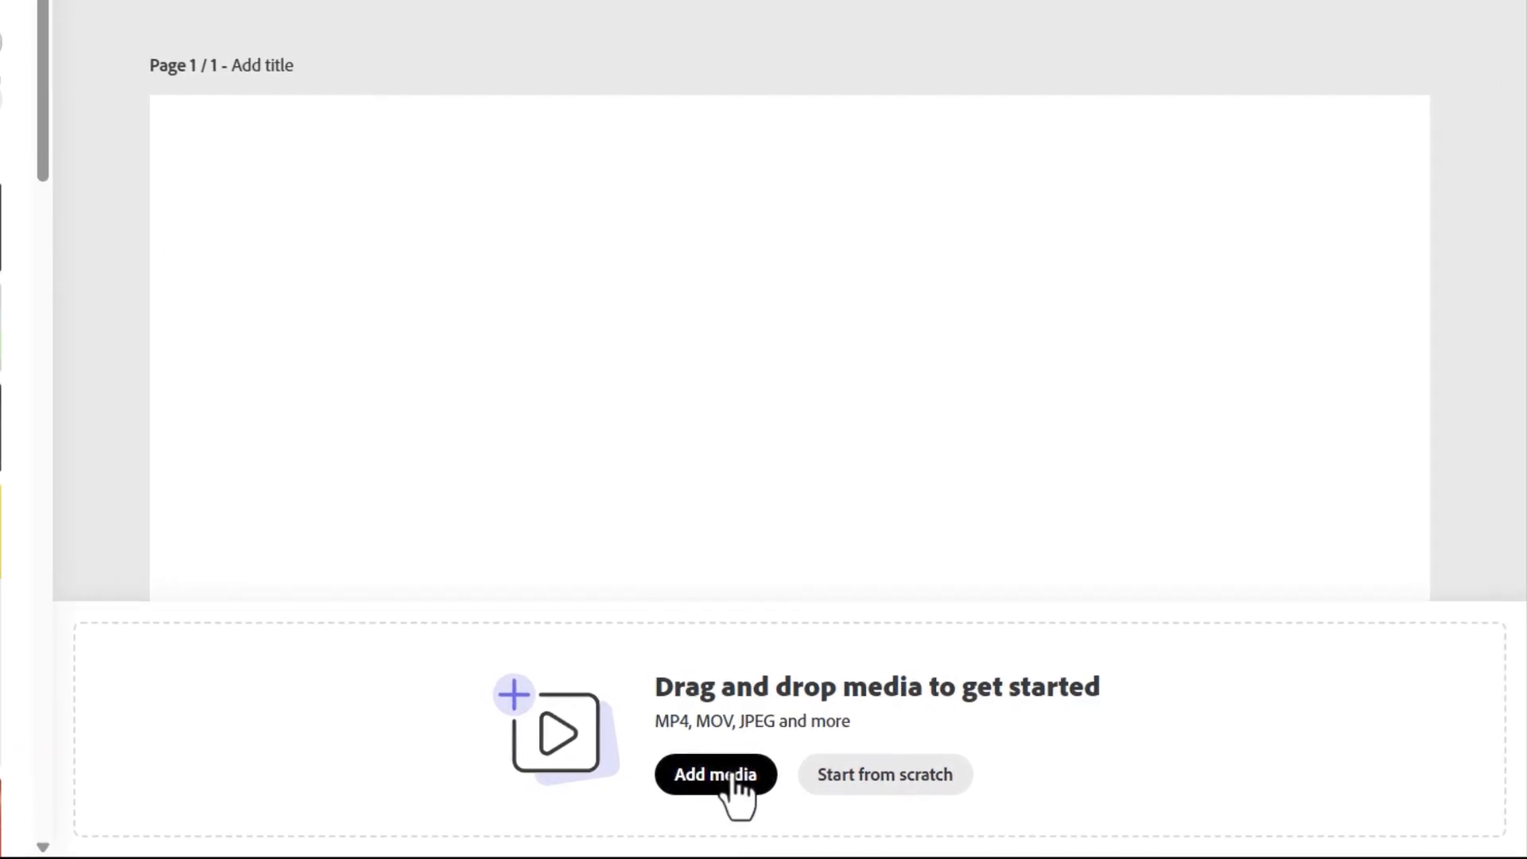
pyautogui.click(915, 795)
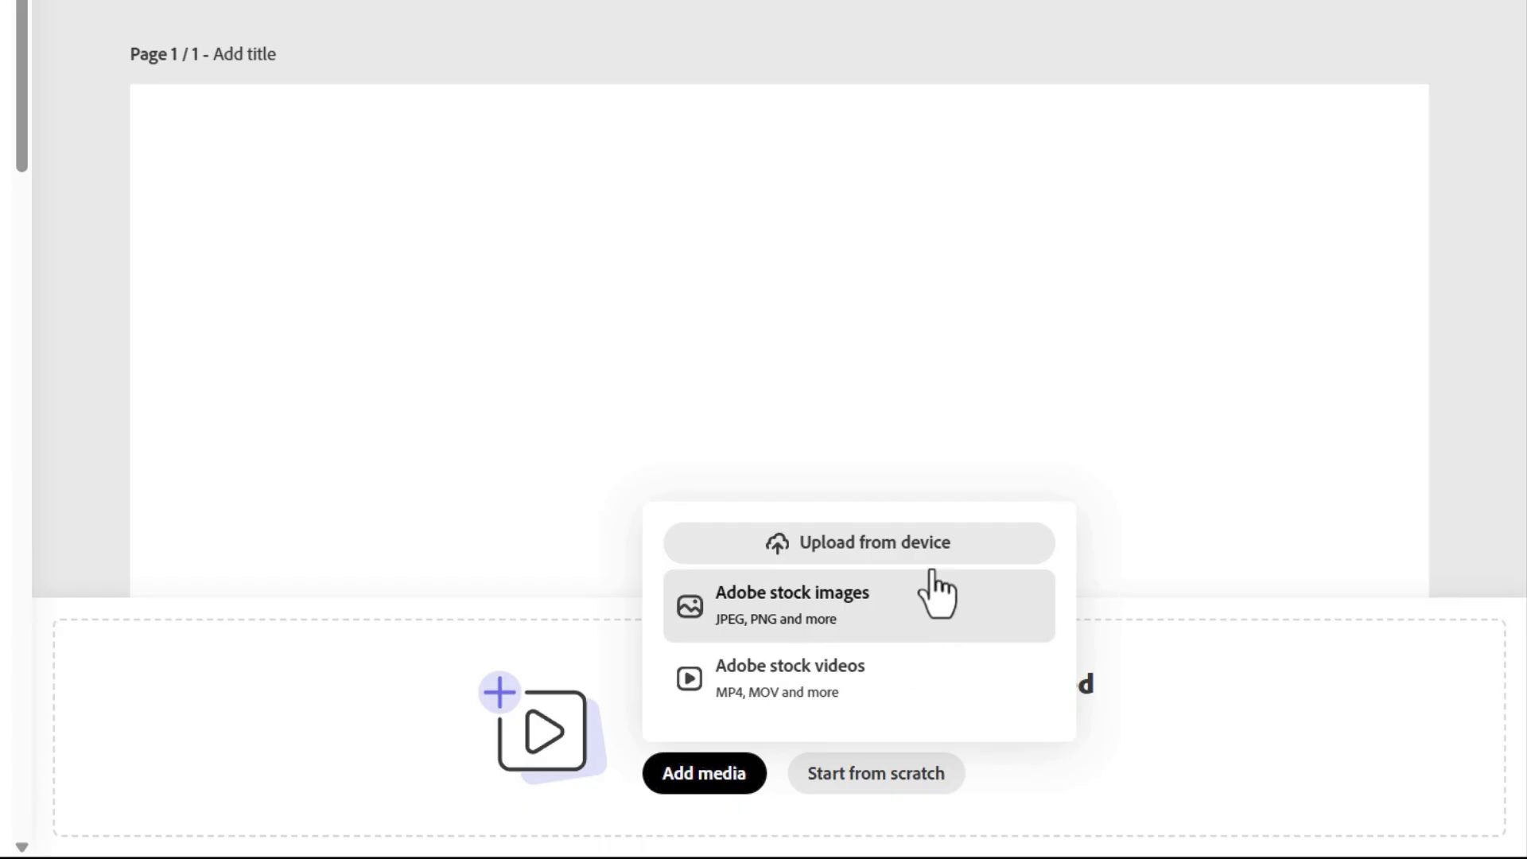
pyautogui.click(796, 389)
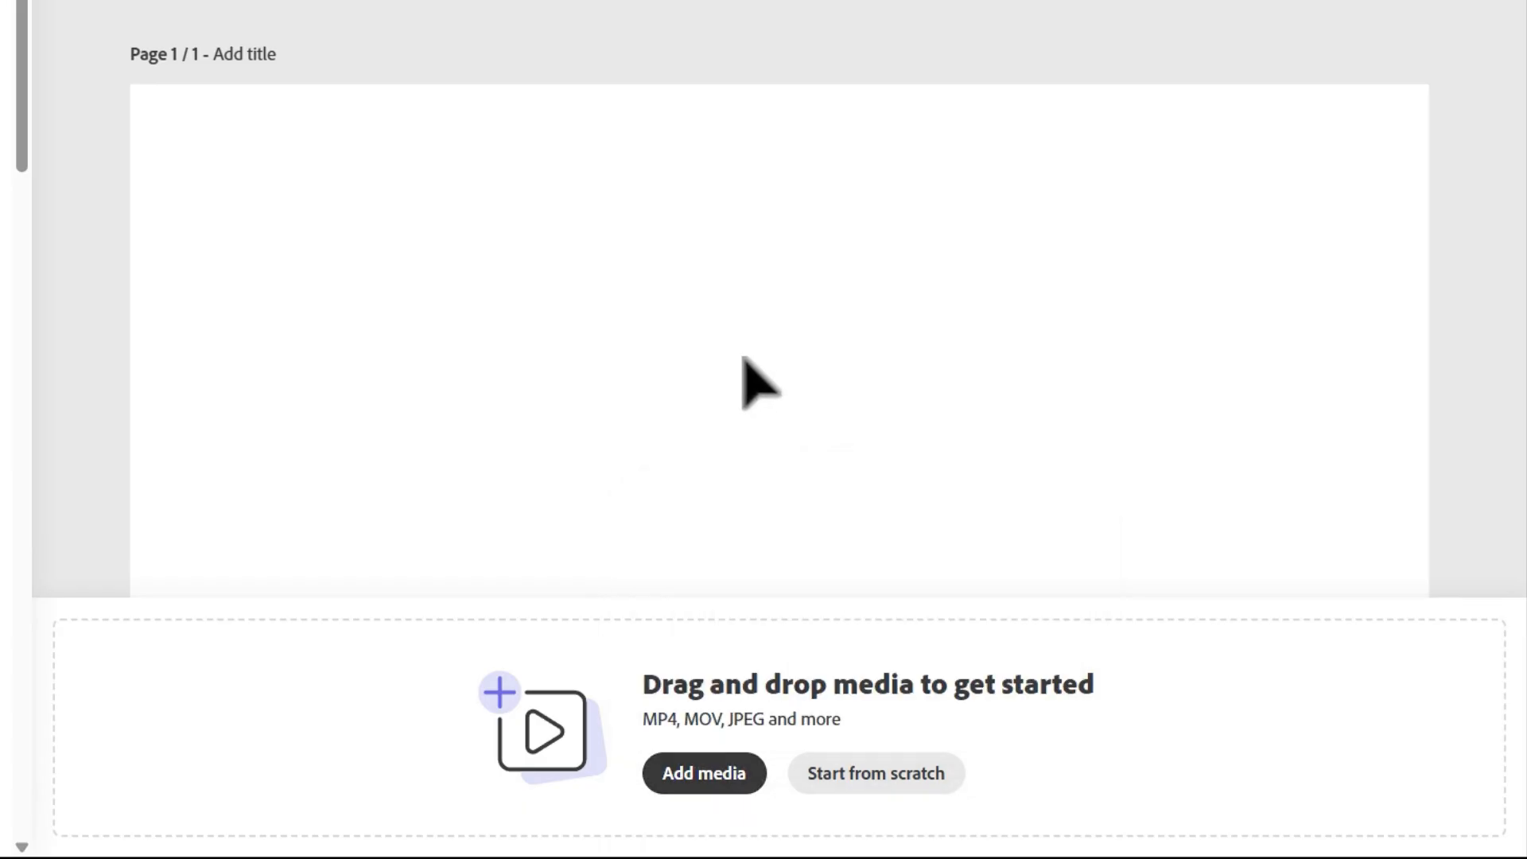
pyautogui.click(874, 775)
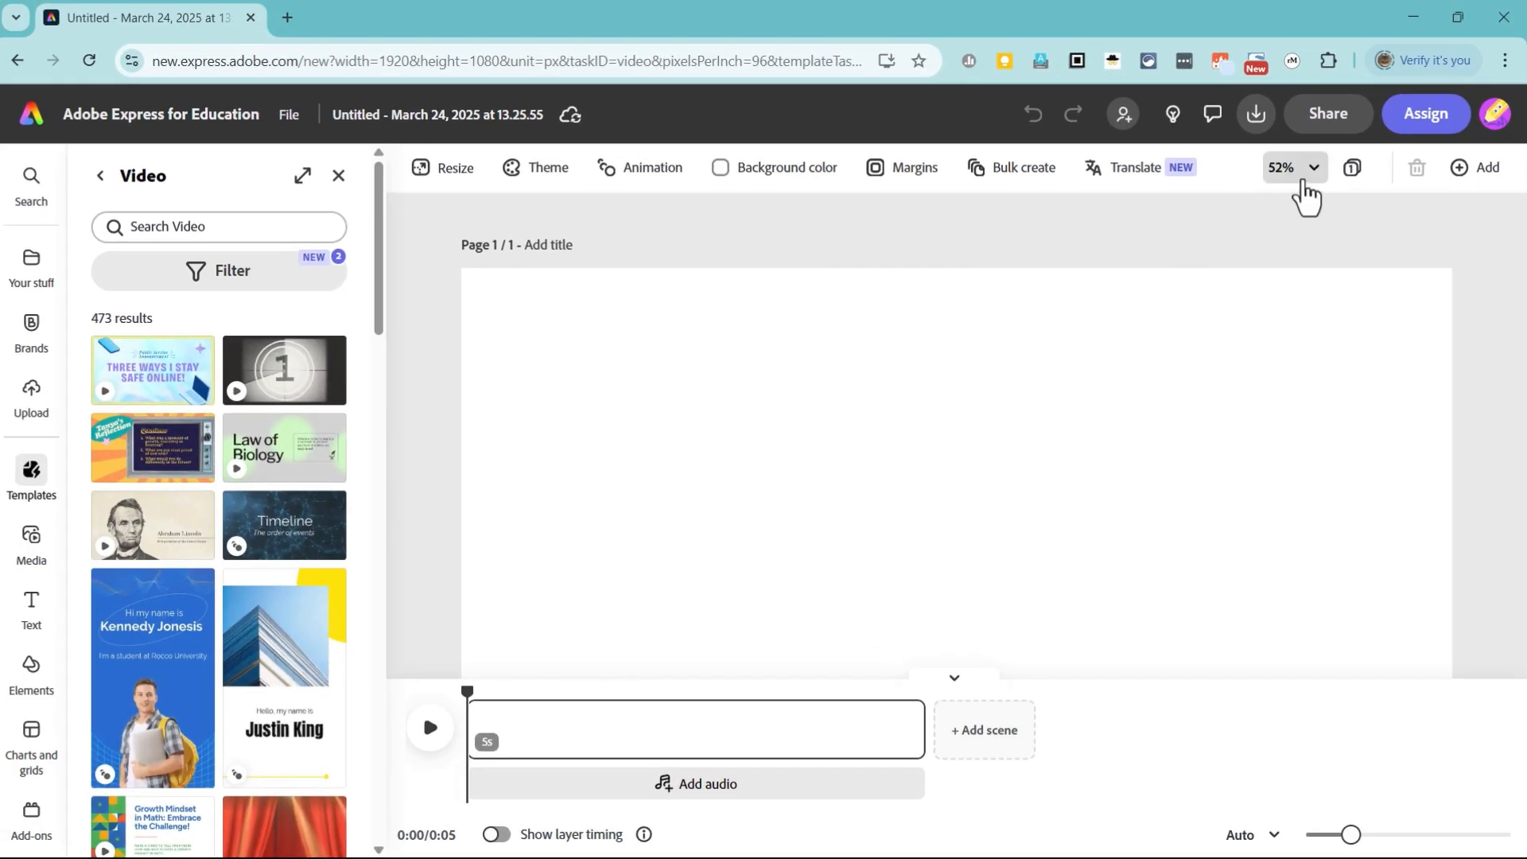
pyautogui.click(1313, 175)
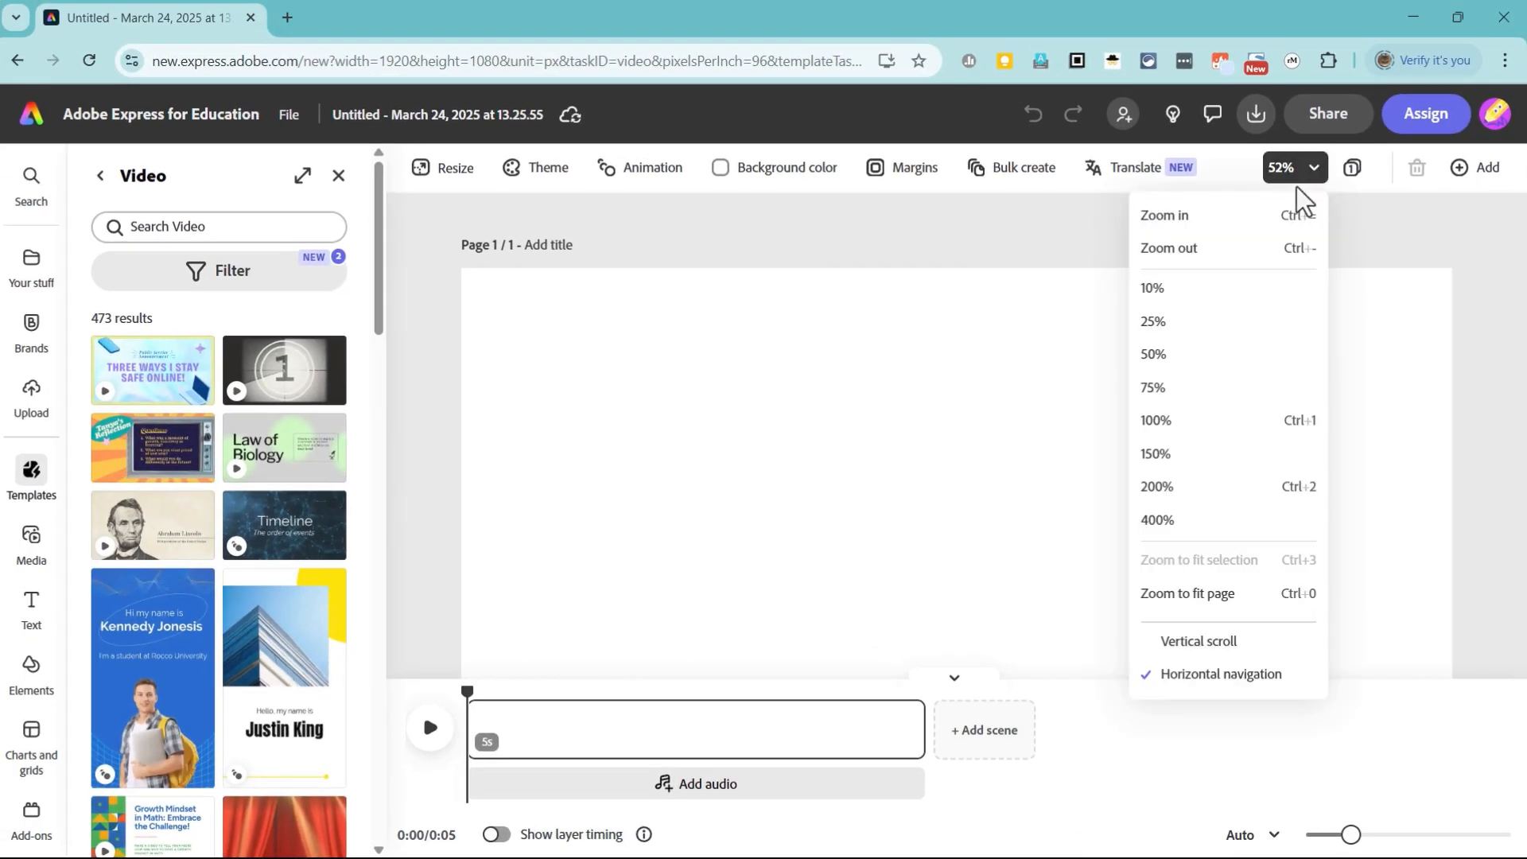
pyautogui.click(1171, 322)
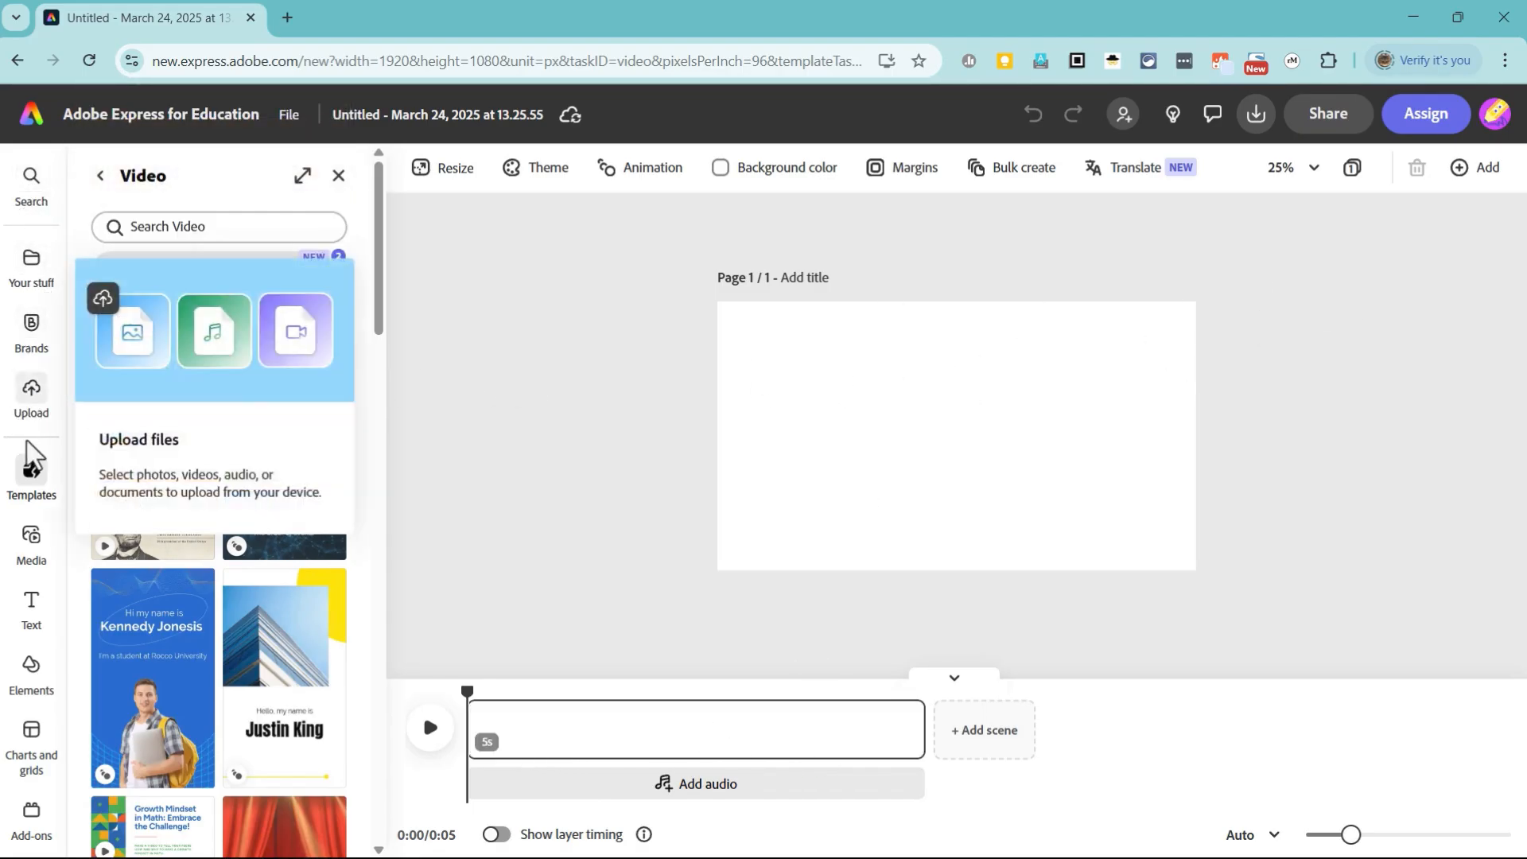
# Step: Add a plain text box to the page and move it to the upper edge of the canvas
pyautogui.click(31, 607)
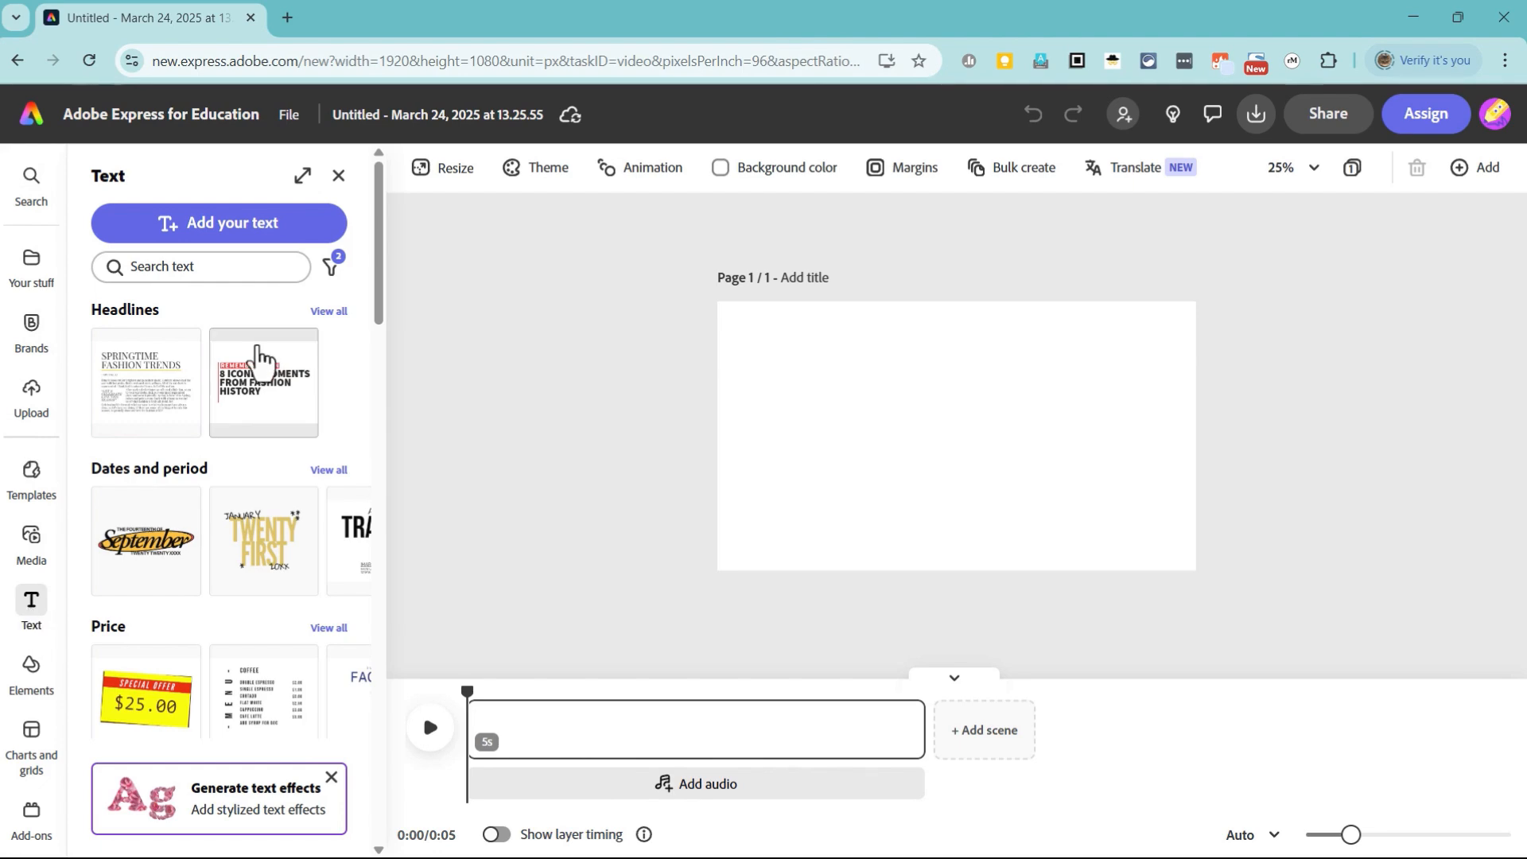
pyautogui.scroll(-4, 266, 432)
pyautogui.scroll(-15, 231, 521)
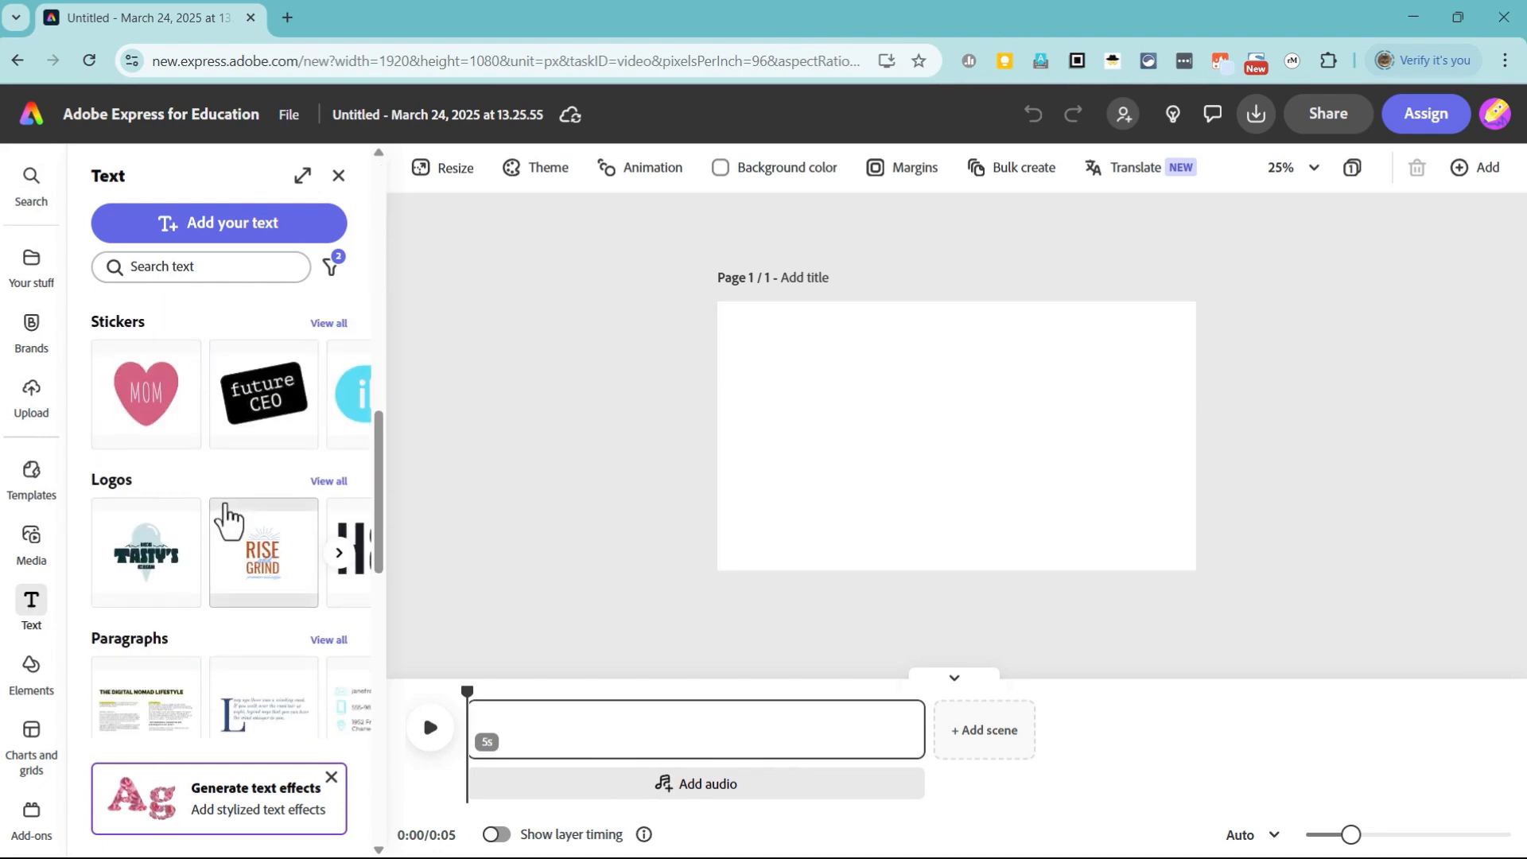
pyautogui.scroll(-6, 226, 525)
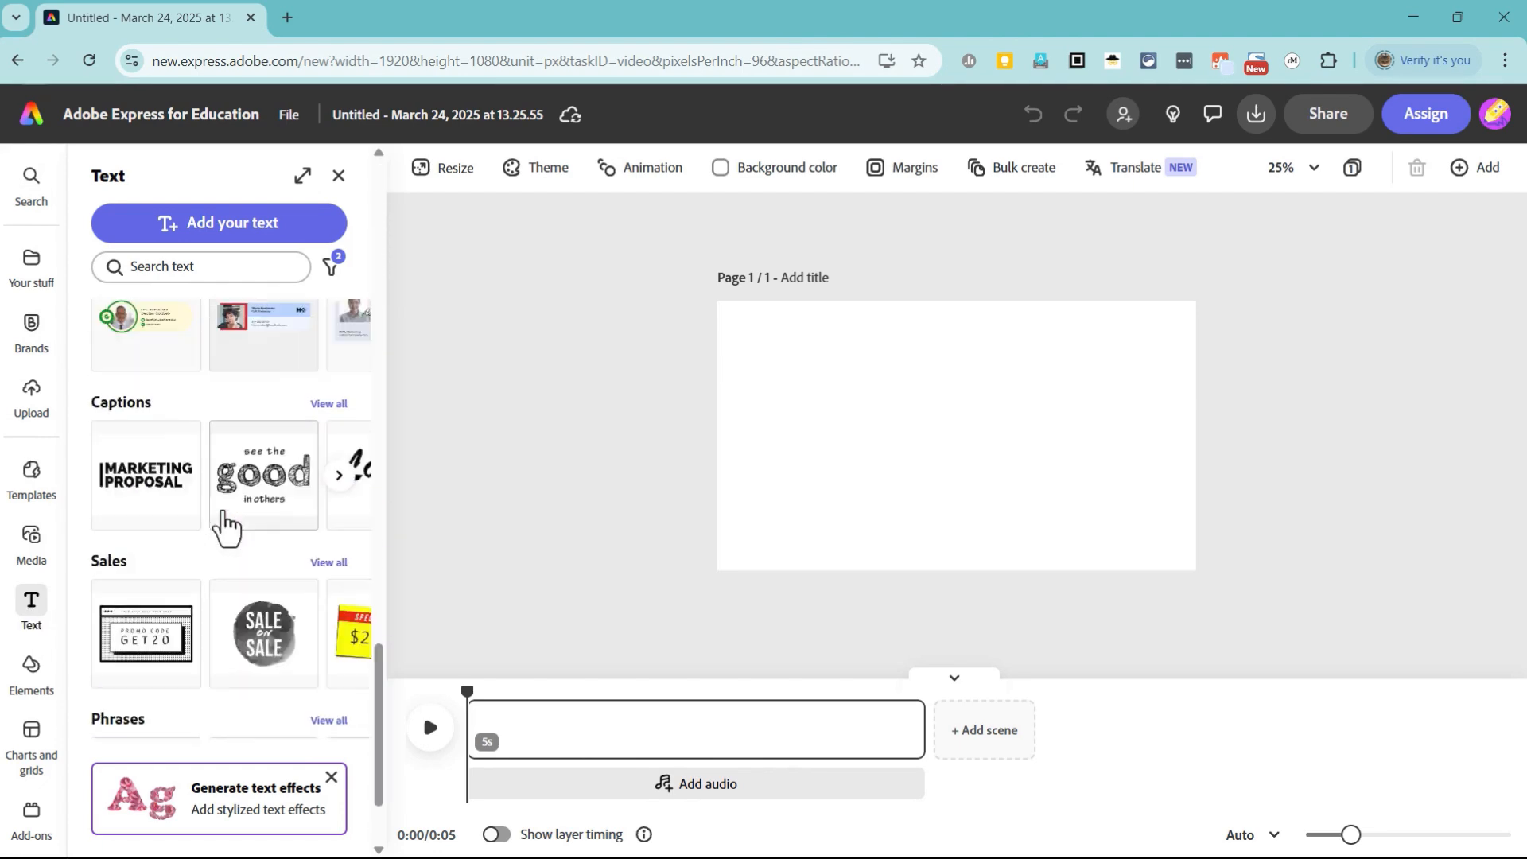
pyautogui.scroll(20, 229, 541)
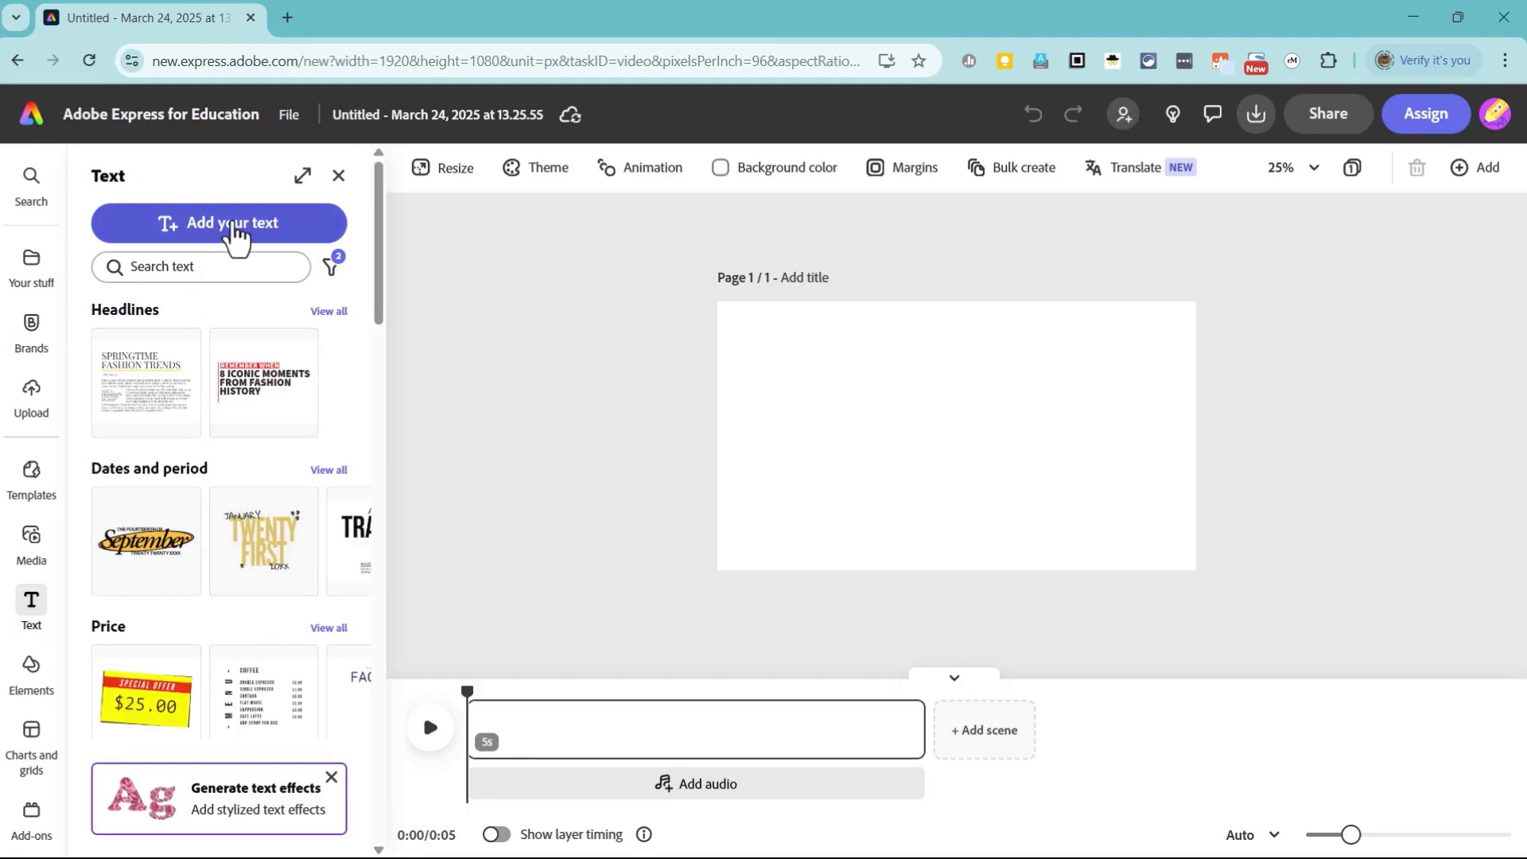
pyautogui.click(234, 226)
pyautogui.click(978, 429)
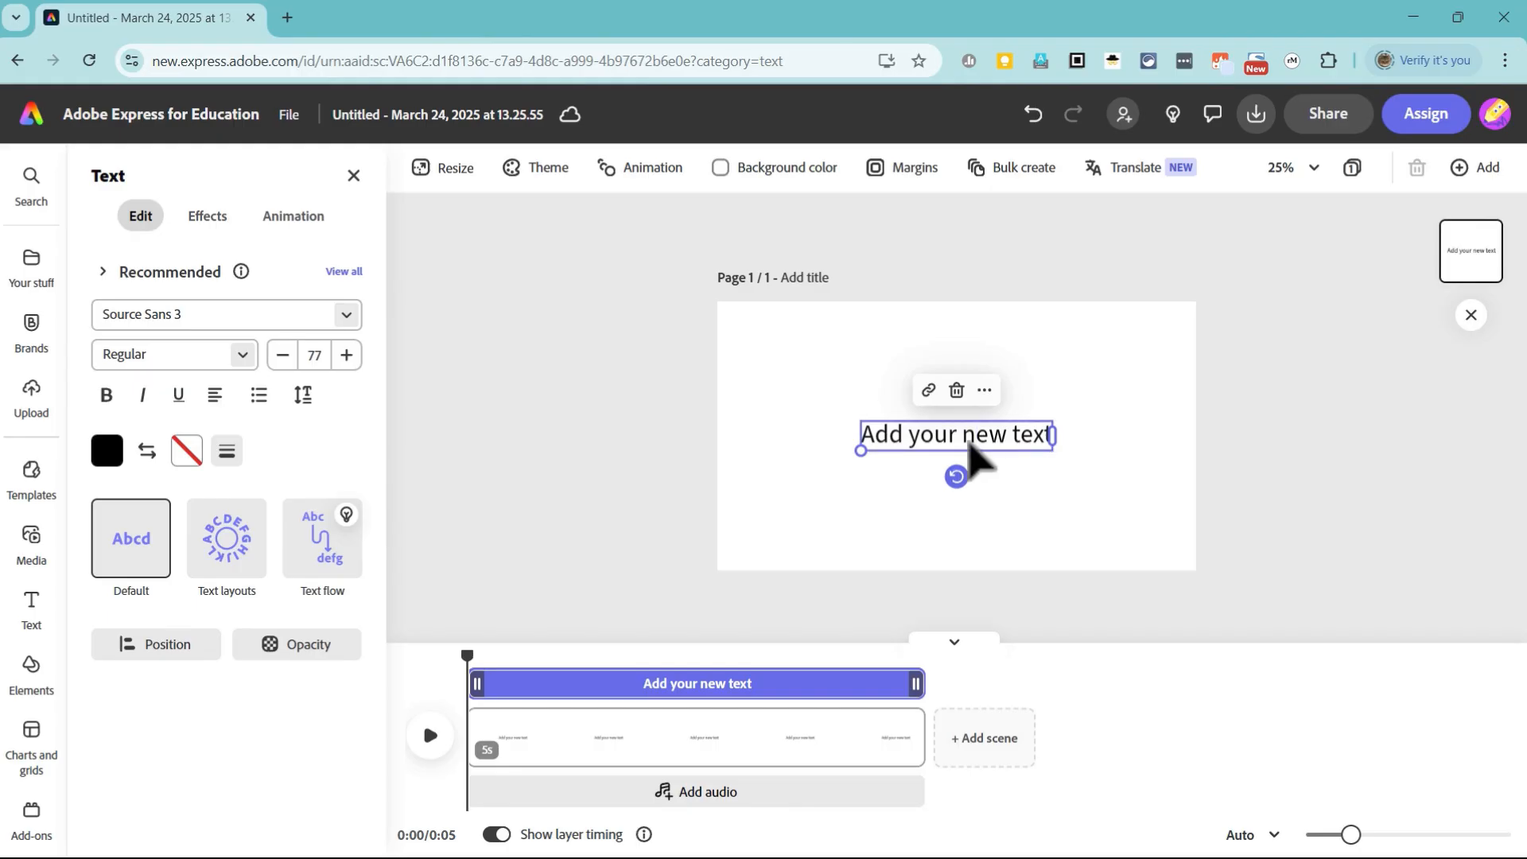
pyautogui.moveTo(970, 444); pyautogui.dragTo(975, 334)
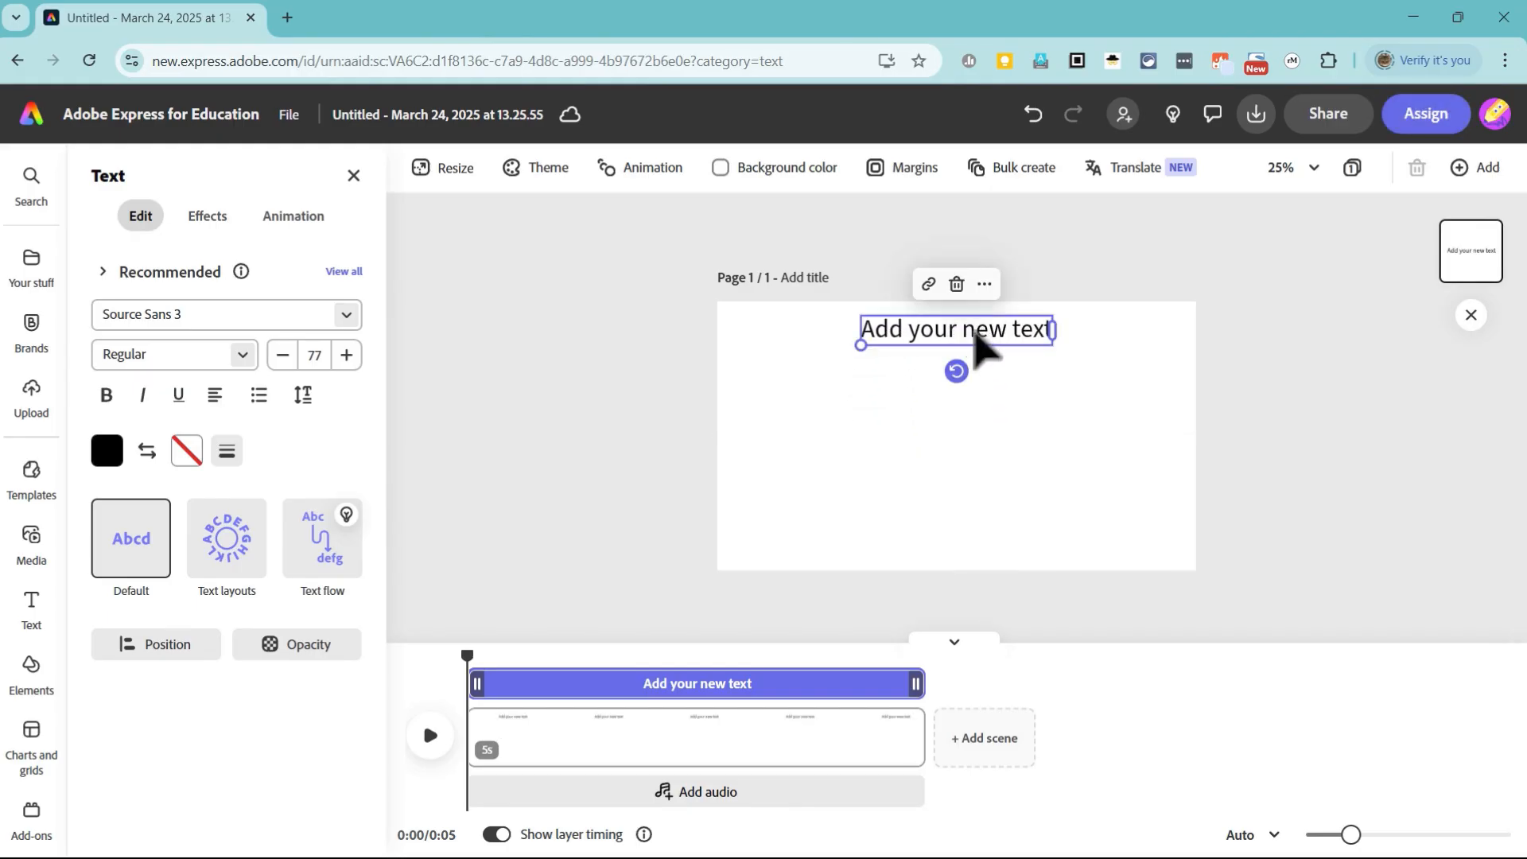
# Step: Replace the placeholder text with "The Parts of Speech" and centre the title horizontally on the page
pyautogui.doubleClick(971, 328)
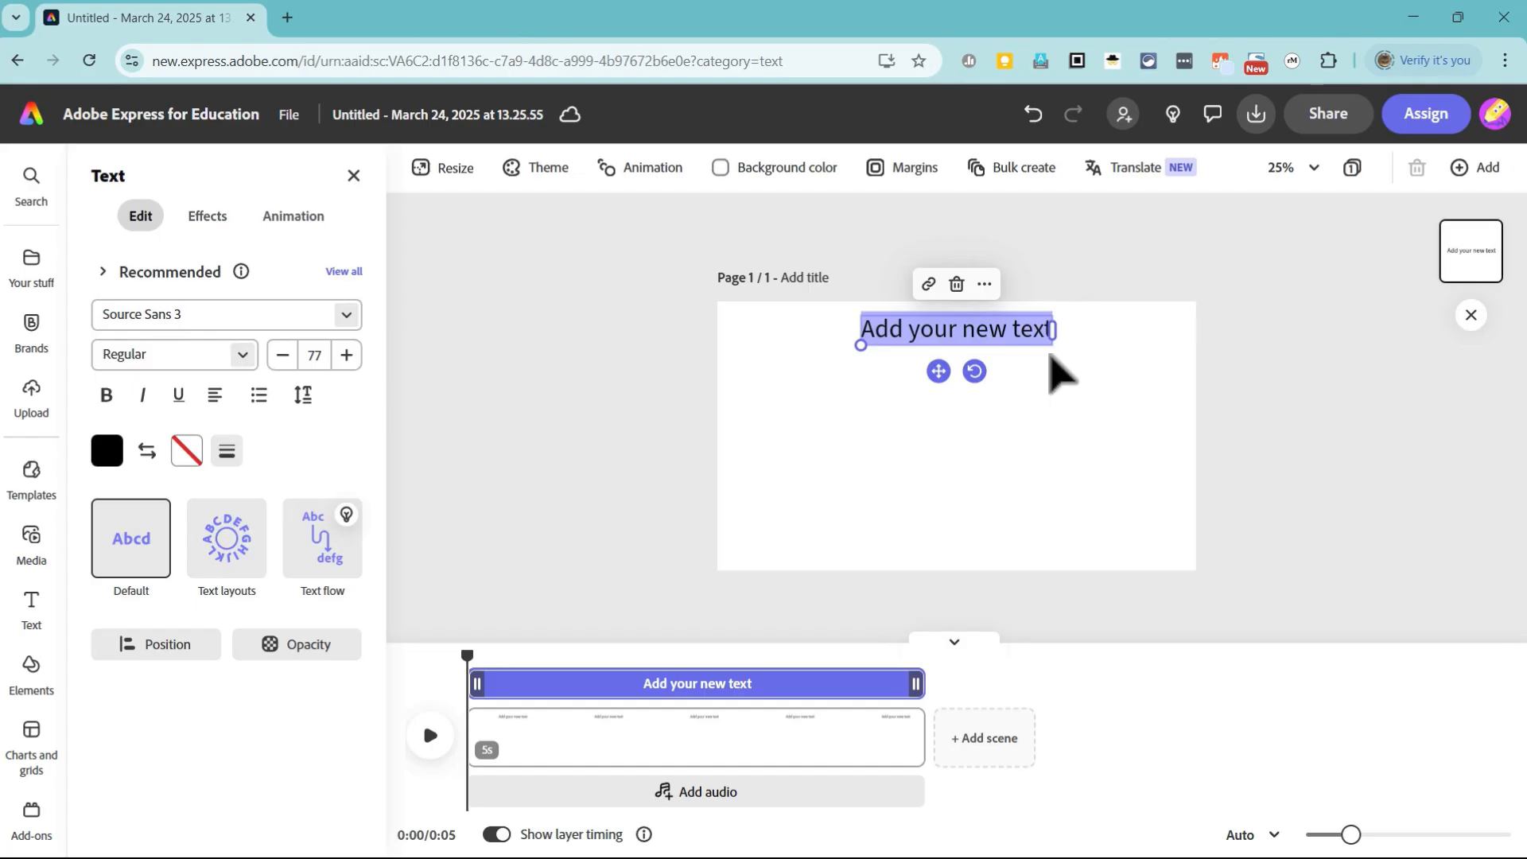
pyautogui.write('The Parts of Speech')
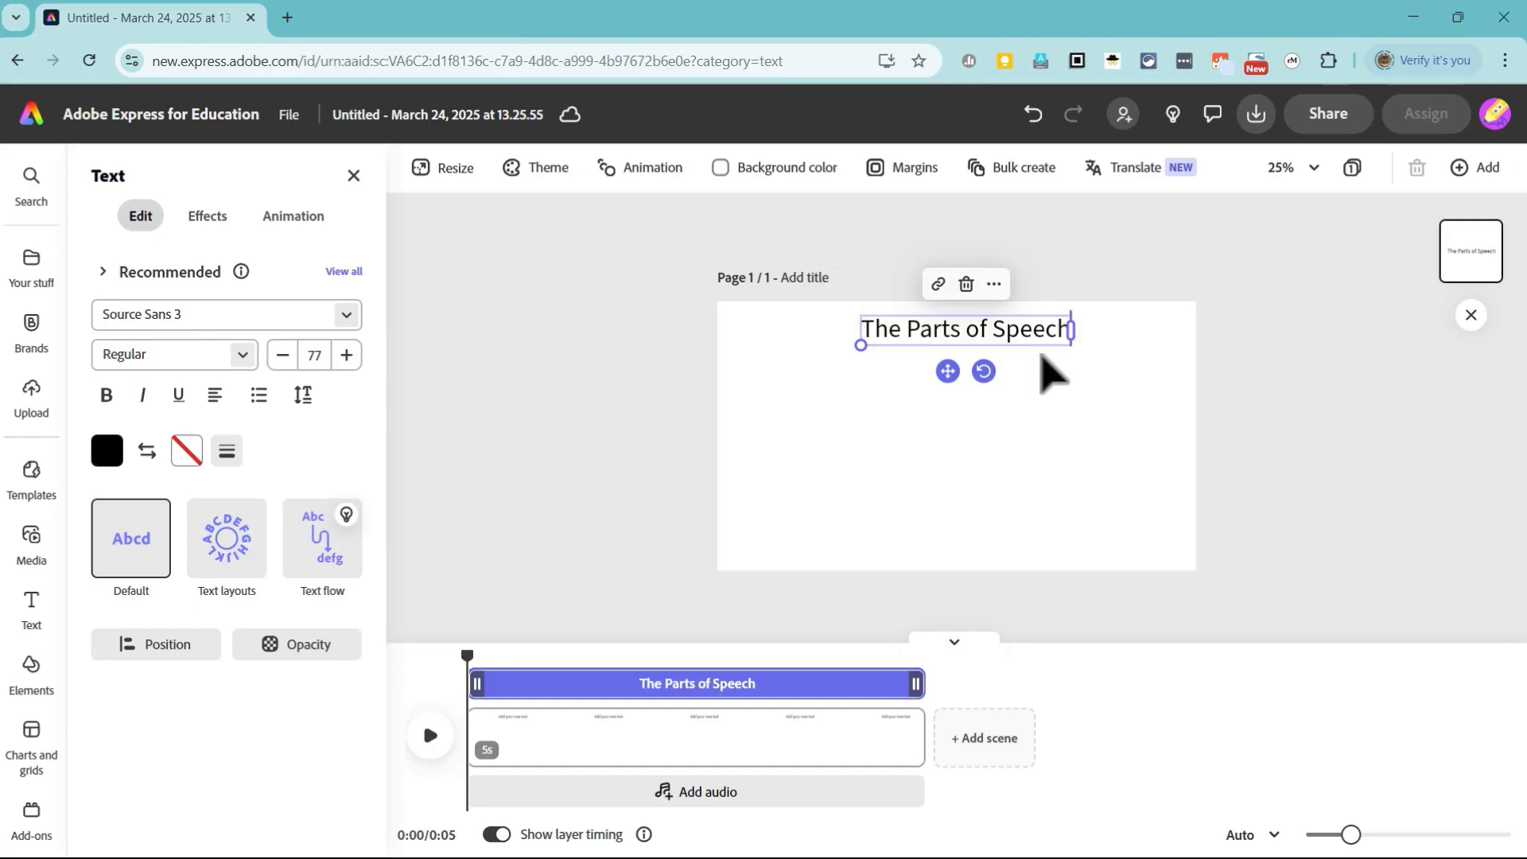
pyautogui.click(1138, 405)
pyautogui.moveTo(1043, 324); pyautogui.dragTo(984, 339)
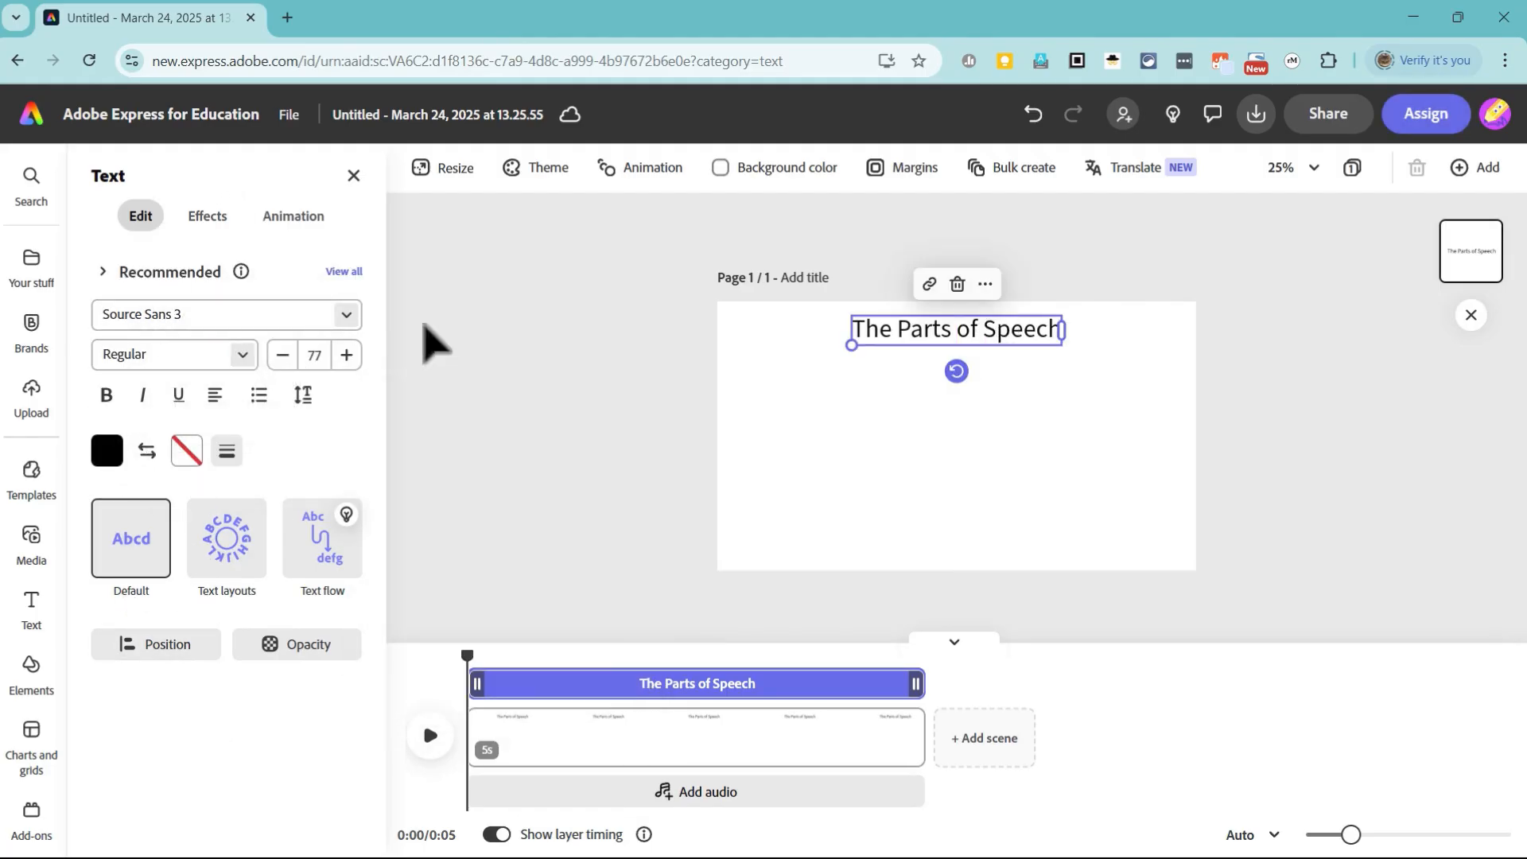
# Step: Change the title's font to Bungee and recentre the title on the page
pyautogui.click(342, 316)
pyautogui.click(170, 673)
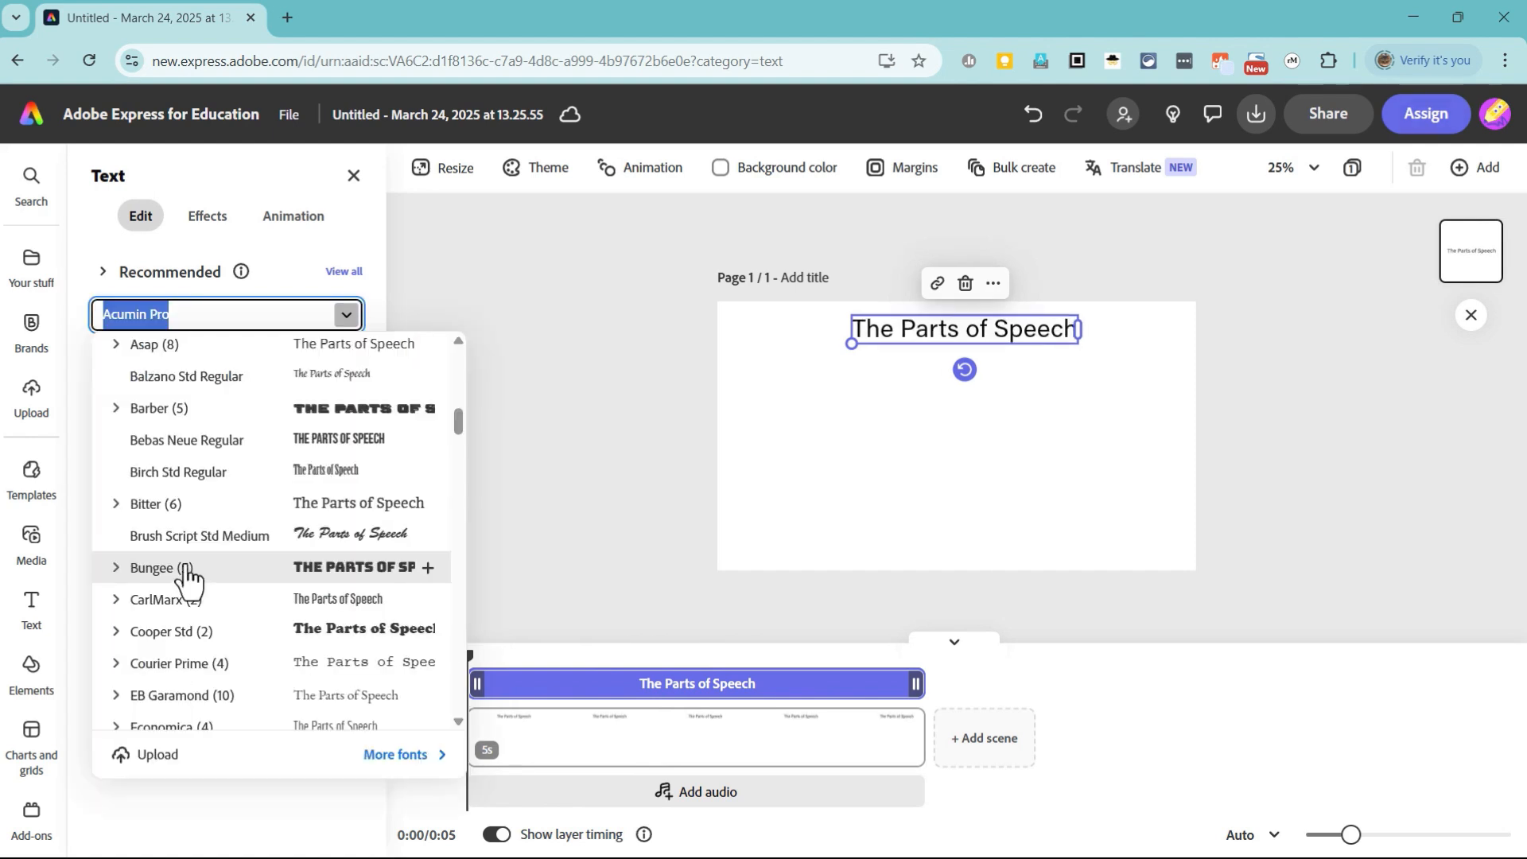
pyautogui.click(184, 570)
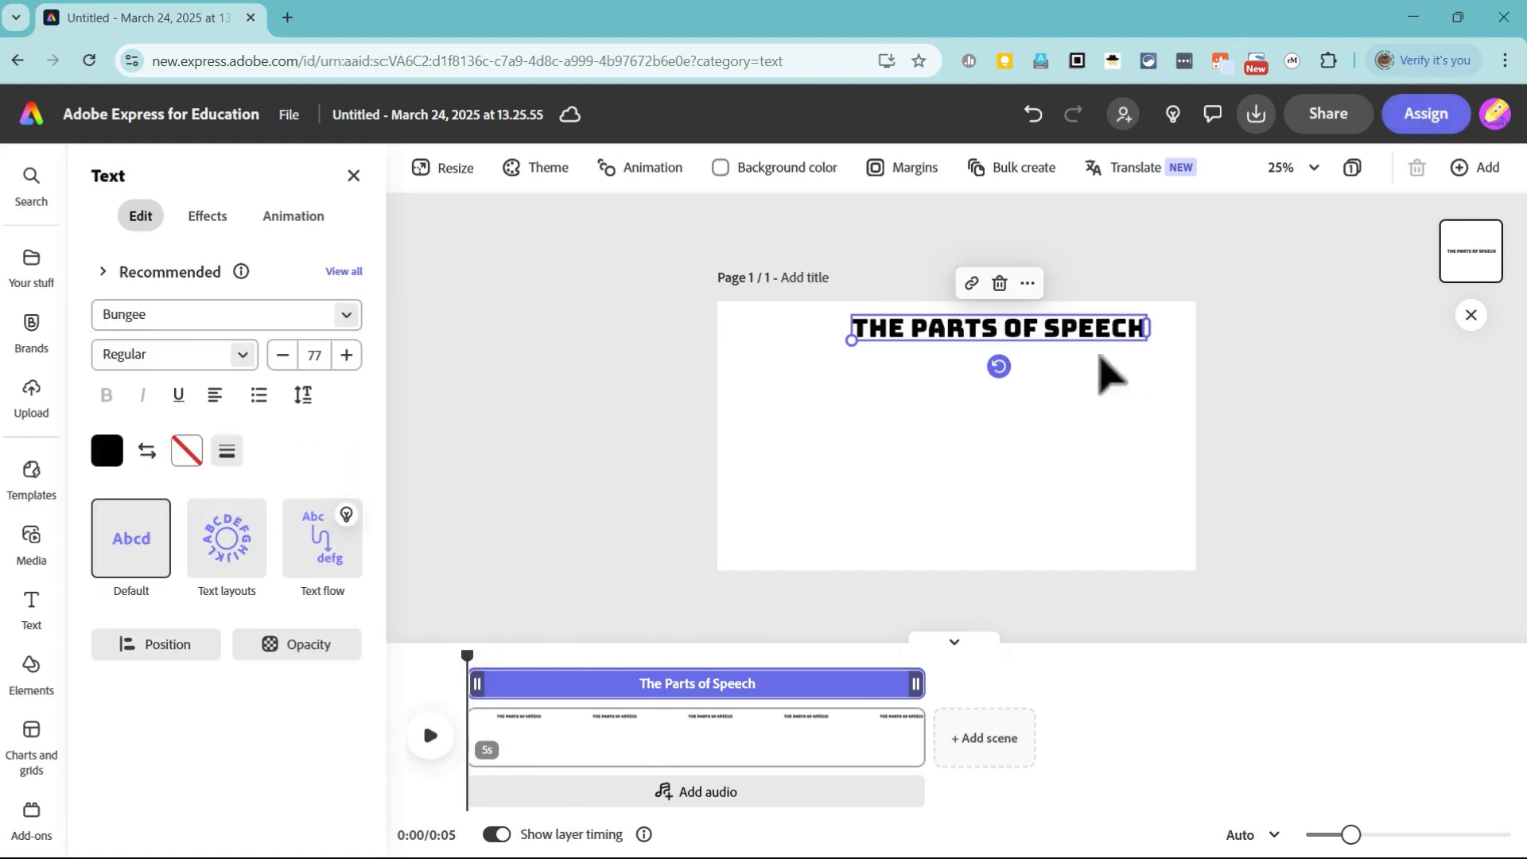
pyautogui.click(1097, 355)
pyautogui.moveTo(985, 331); pyautogui.dragTo(944, 326)
# Step: Enlarge the title to font size 104 with underline turned on, and recentre it on the page
pyautogui.click(346, 355)
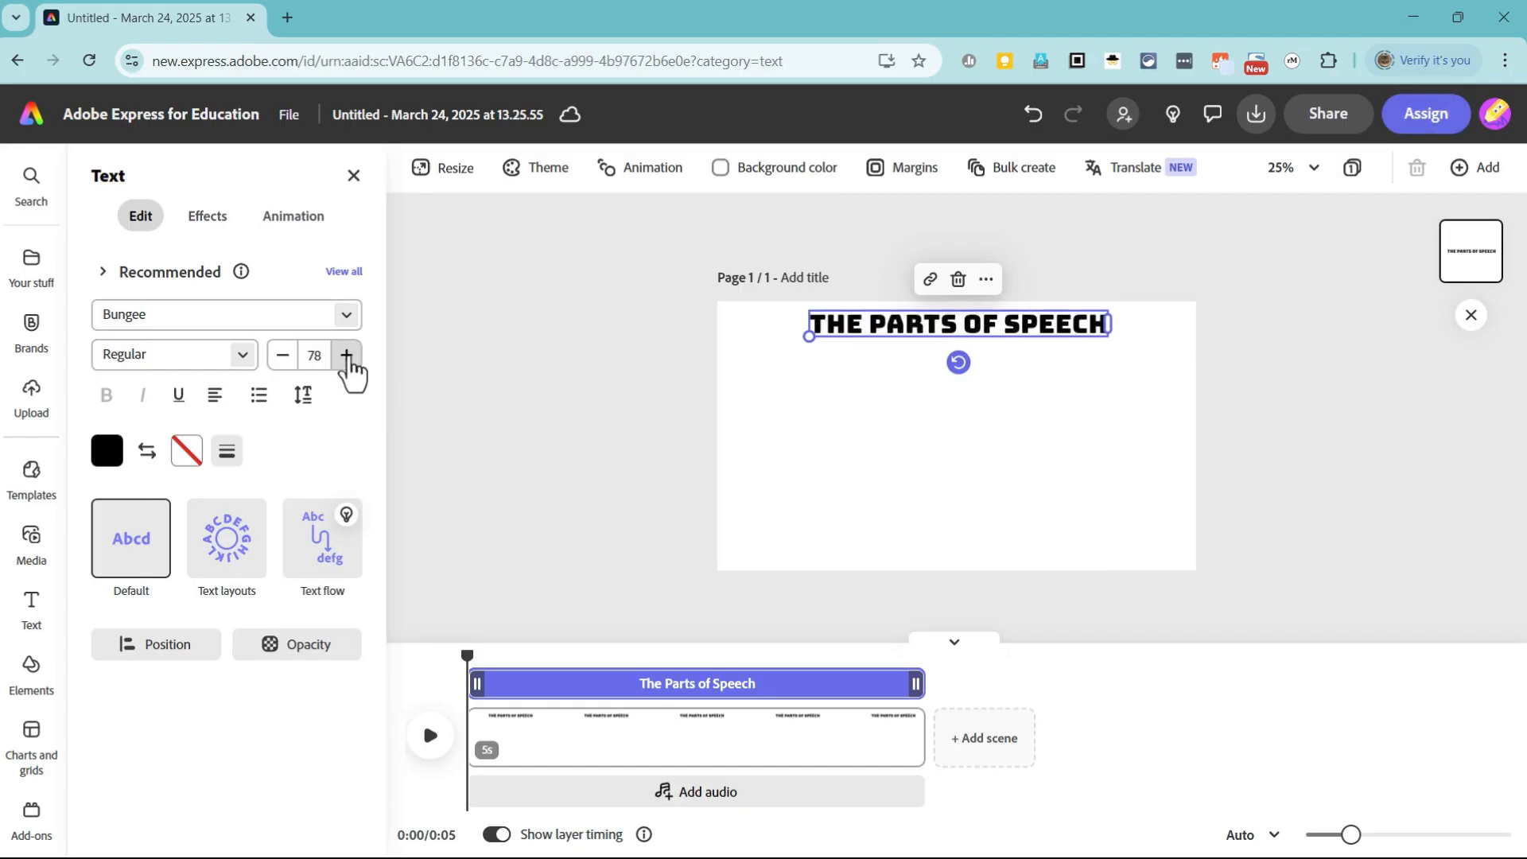
pyautogui.click(346, 355)
pyautogui.click(346, 355)
pyautogui.click(346, 354)
pyautogui.click(180, 400)
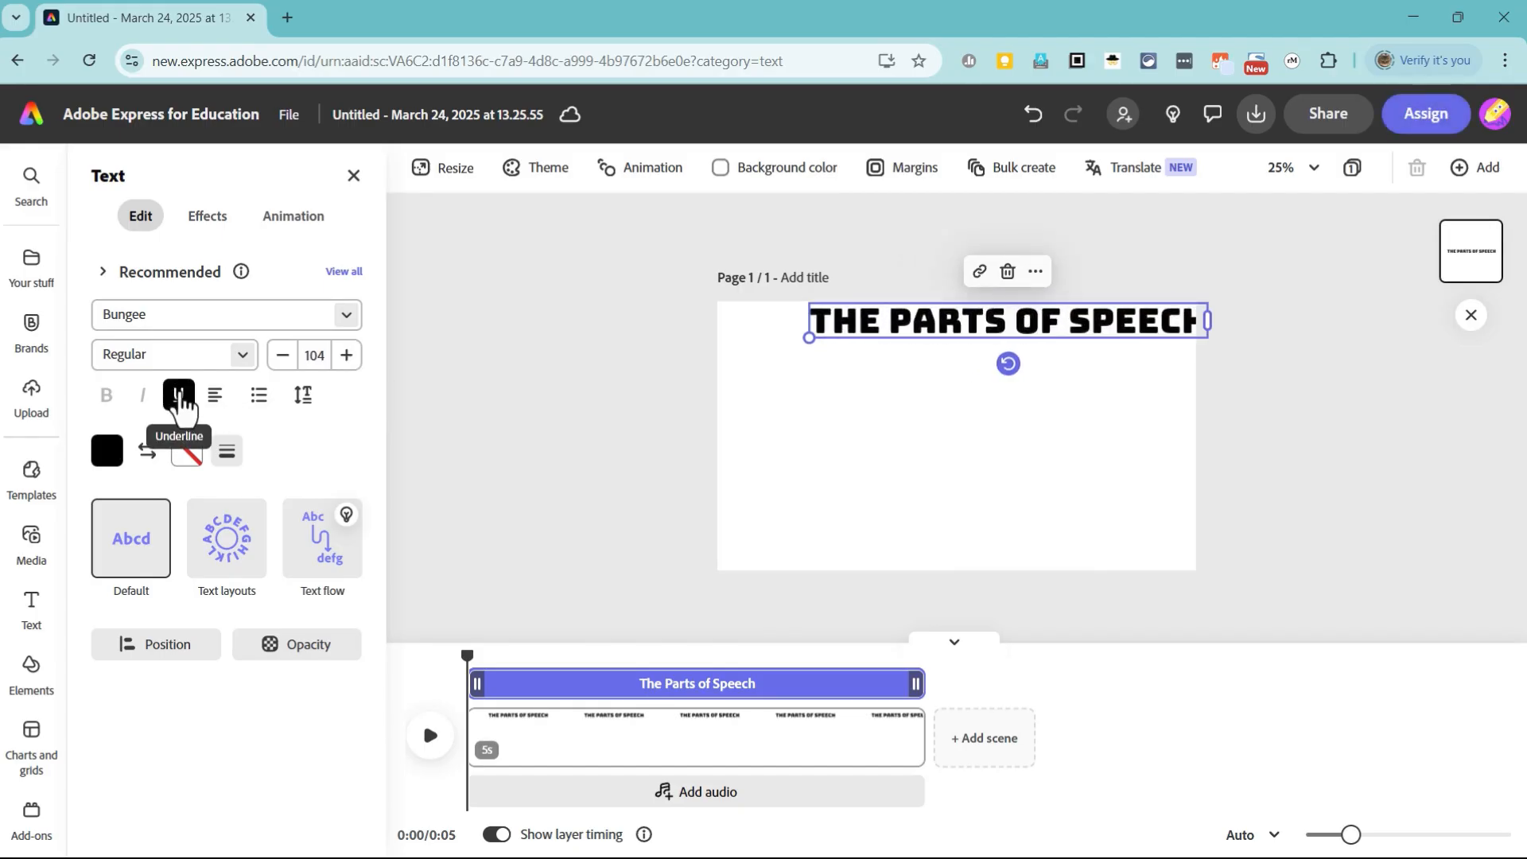
pyautogui.moveTo(971, 330); pyautogui.dragTo(918, 342)
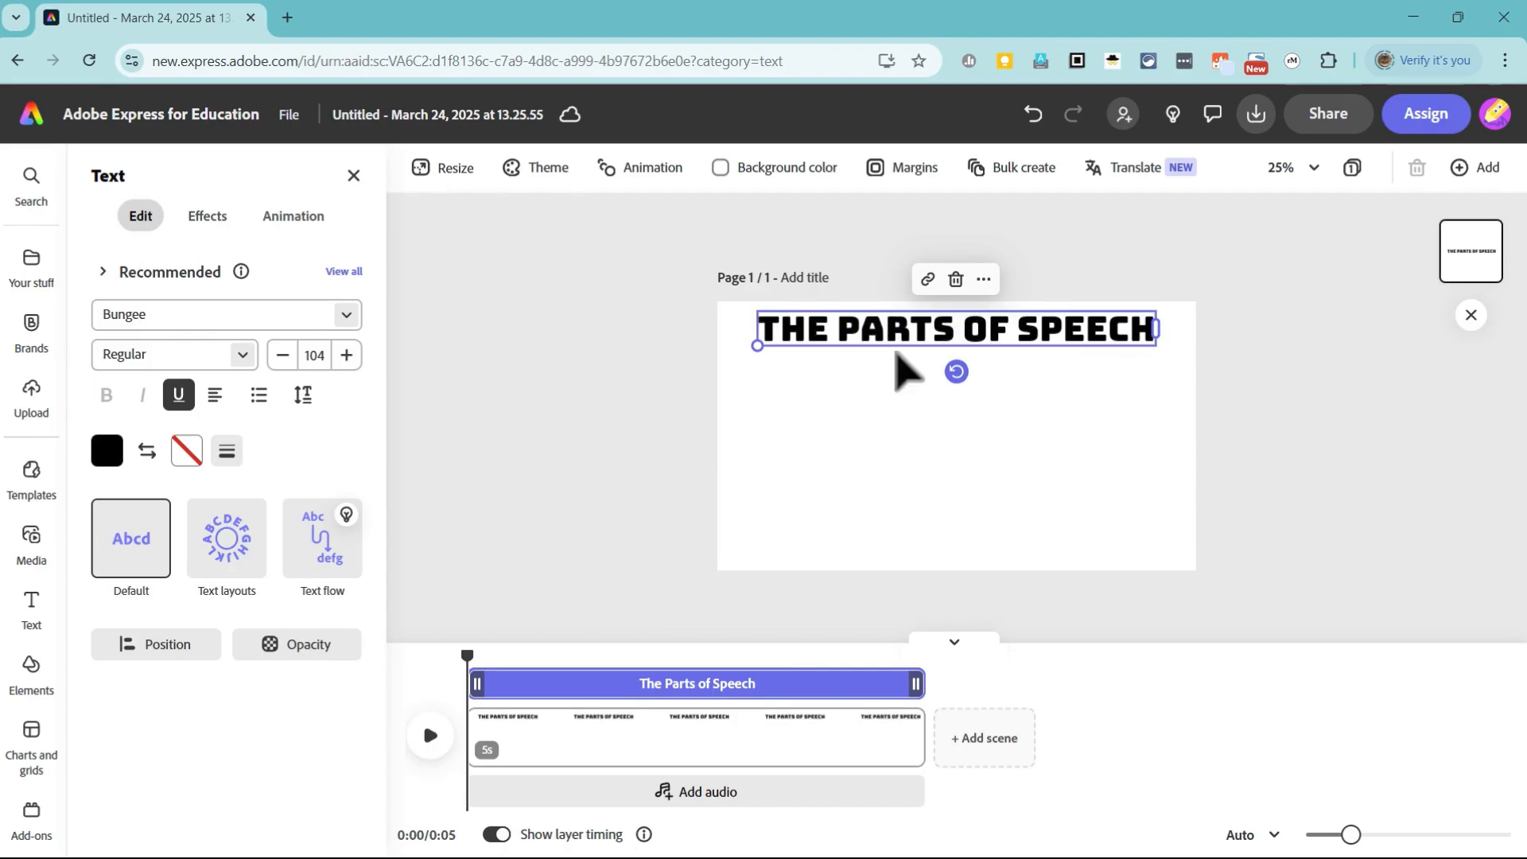
# Step: Fill the title text with a medium blue from the additional colors and deselect it
pyautogui.click(112, 460)
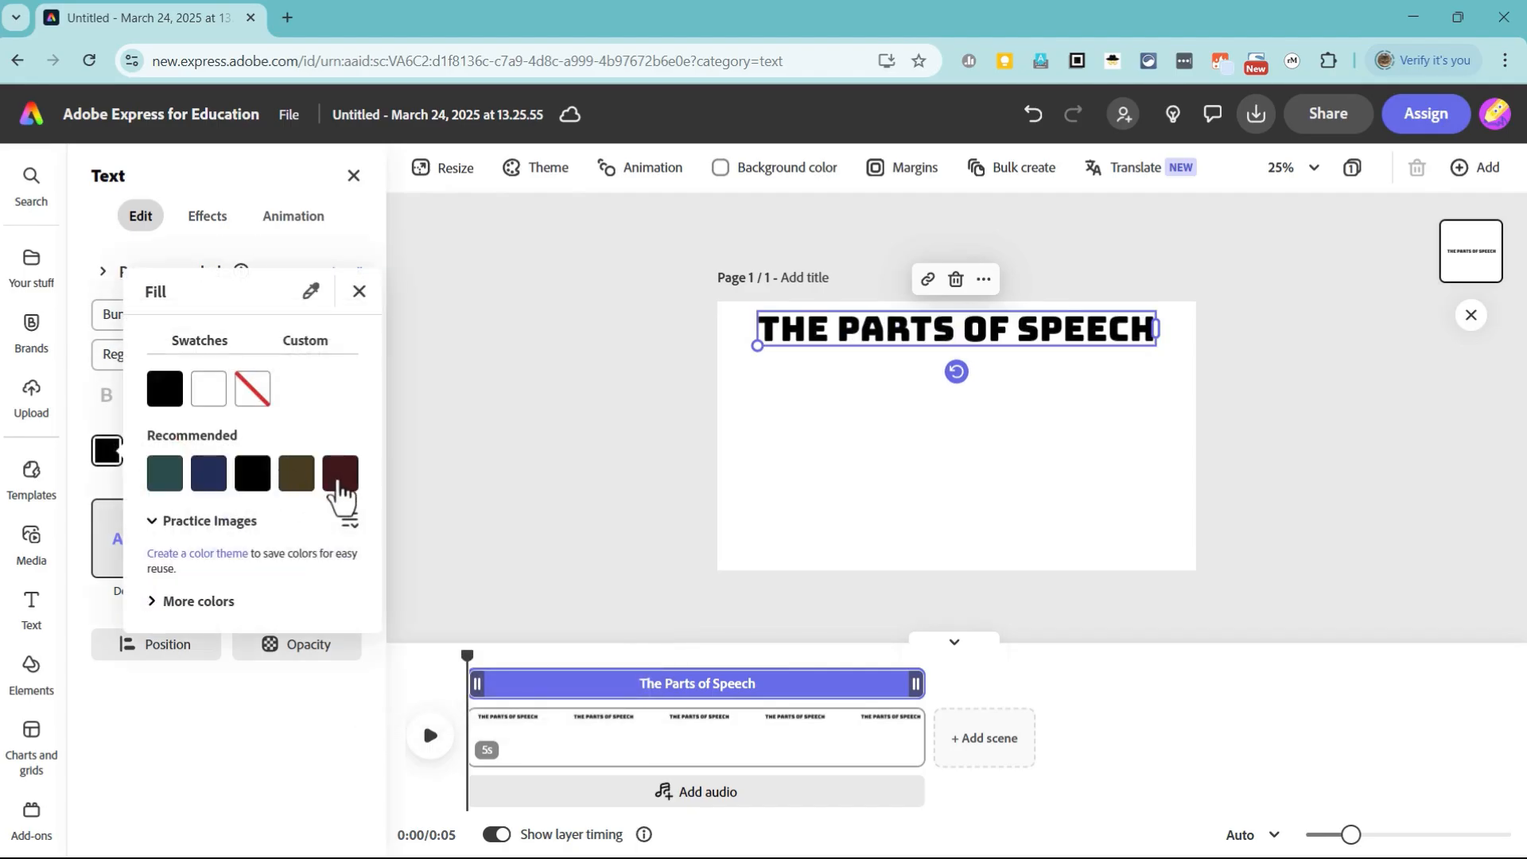
pyautogui.click(248, 638)
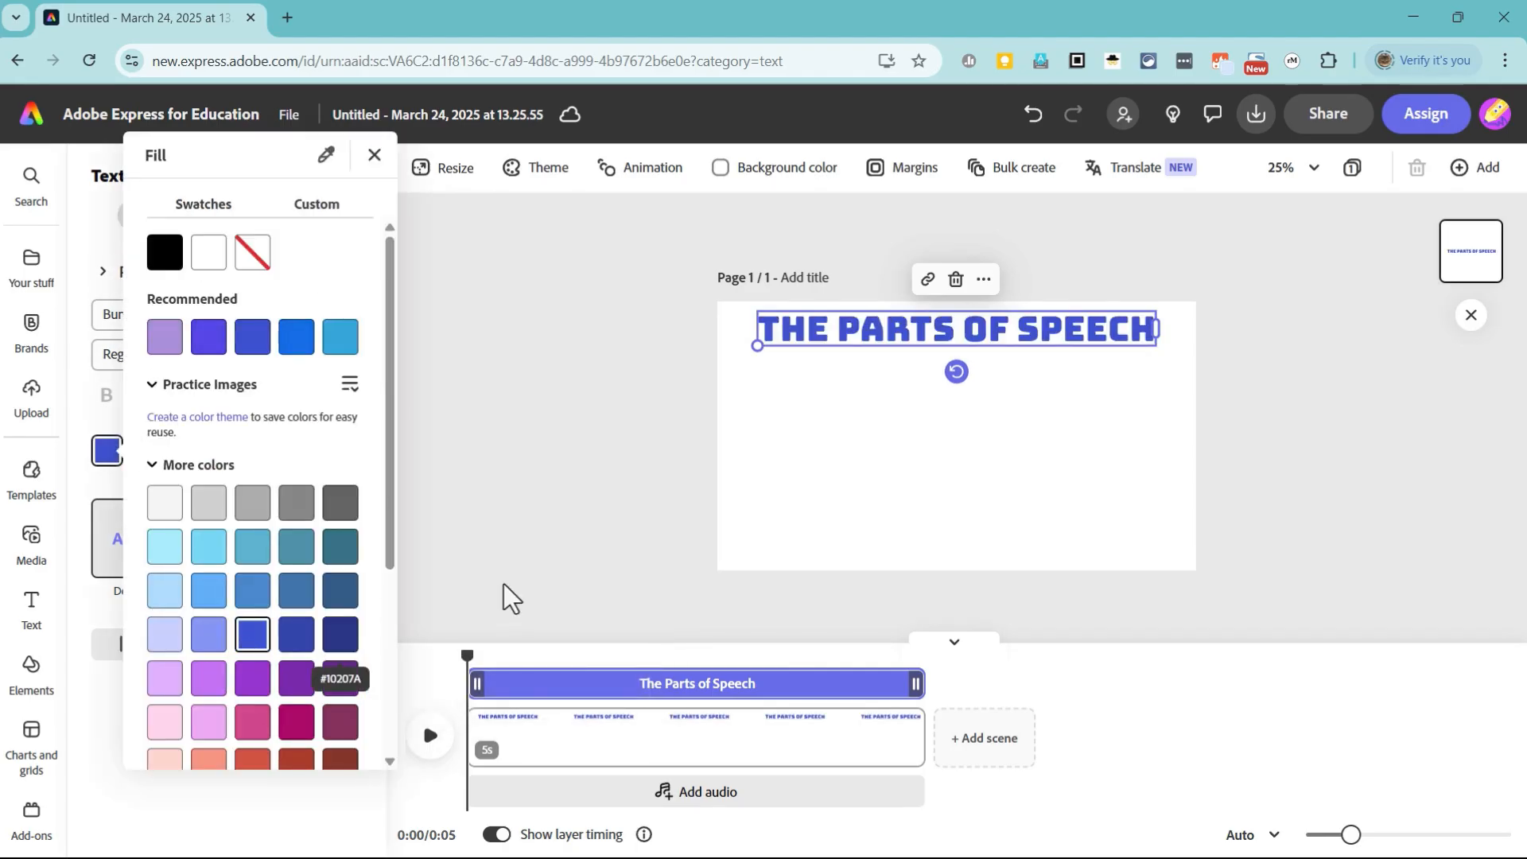
pyautogui.click(1015, 429)
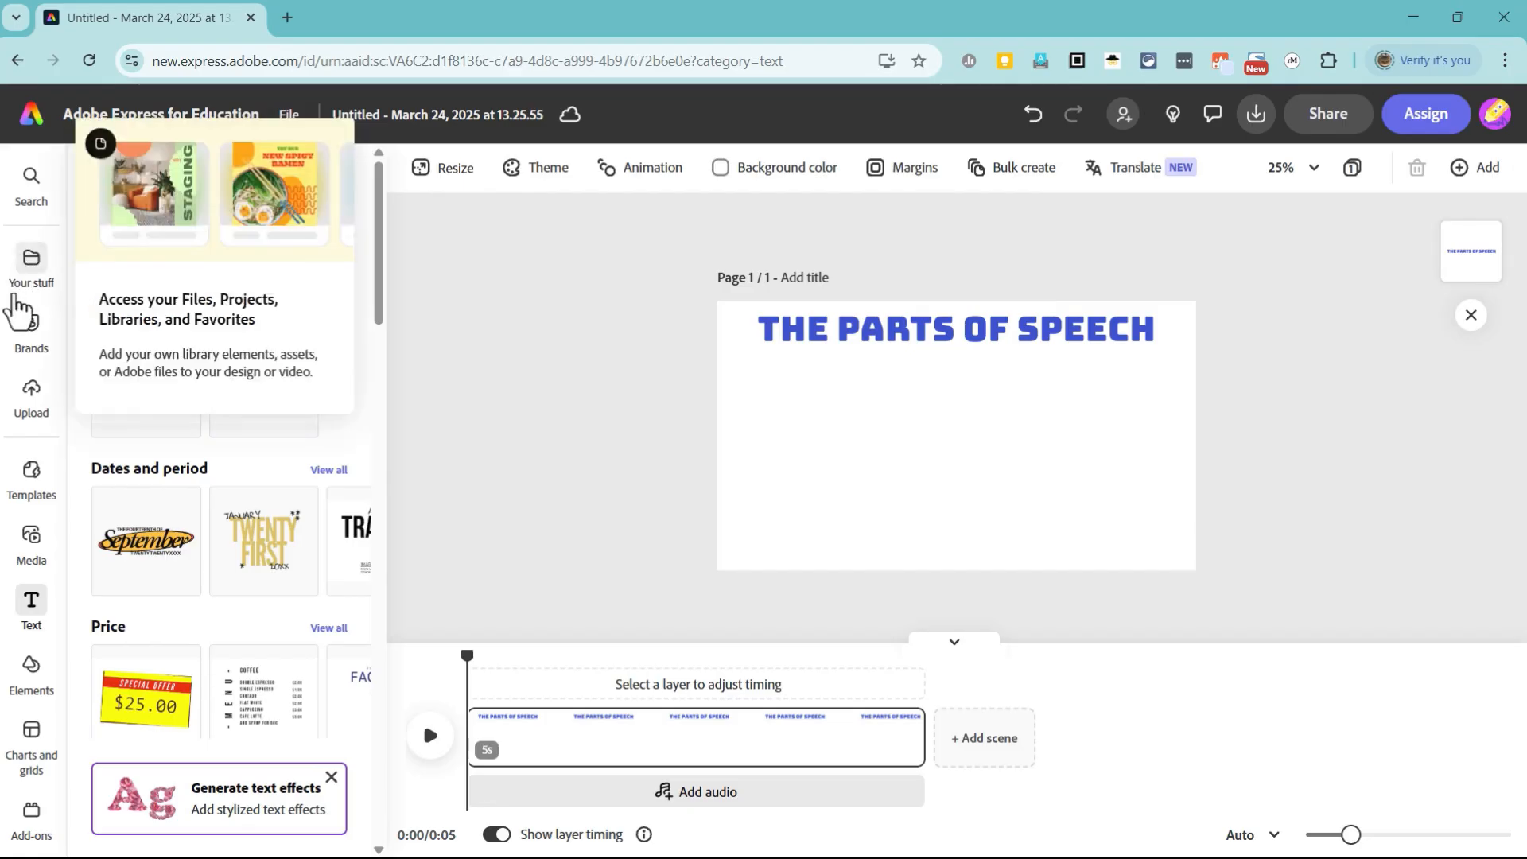
# Step: Insert a Square (1:1) placeholder for an AI-generated image on the page
pyautogui.click(36, 548)
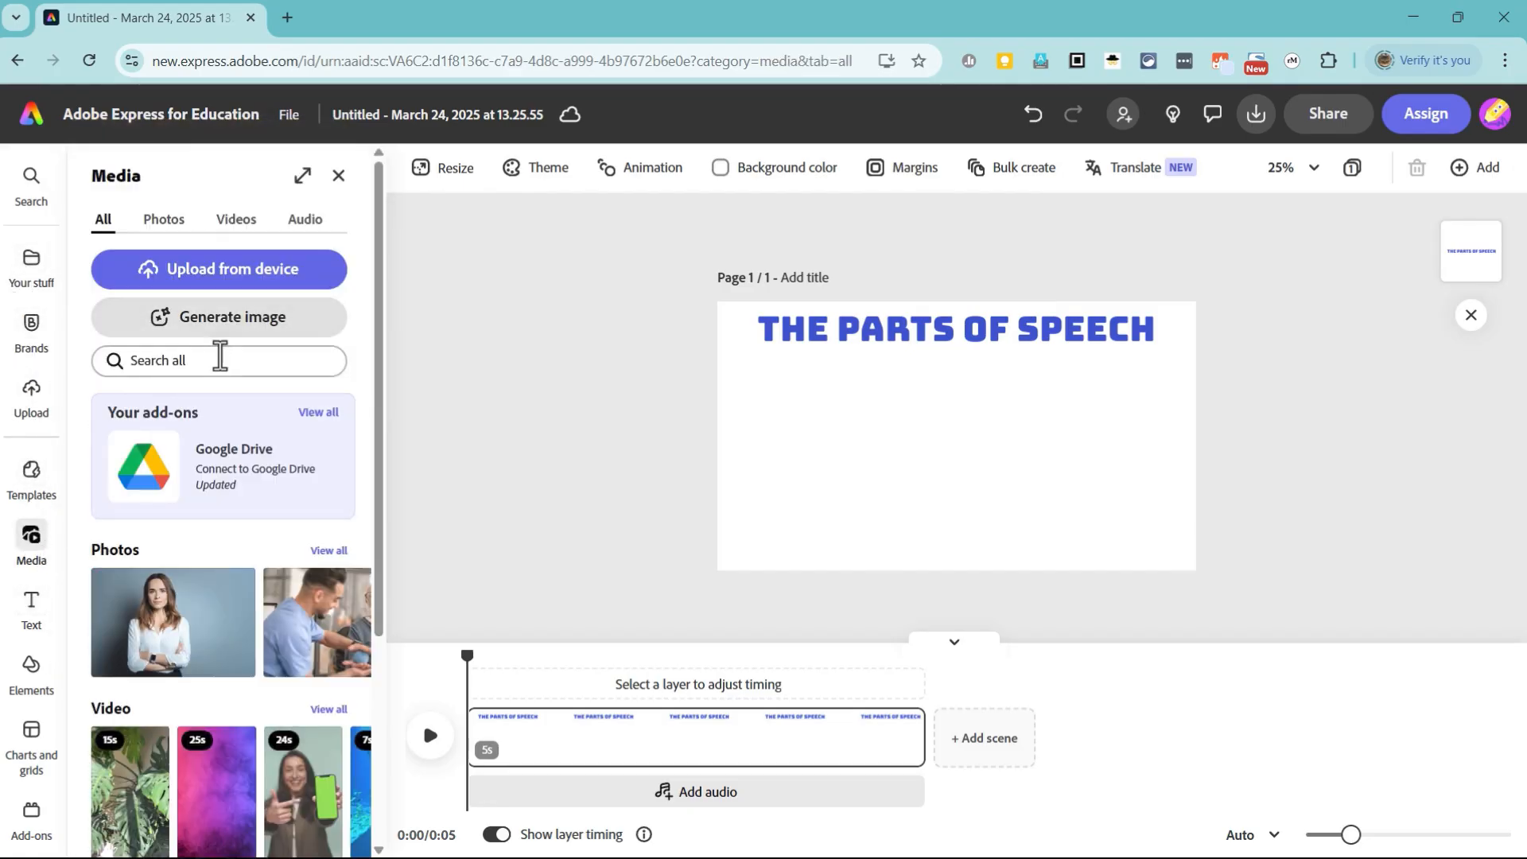
pyautogui.click(218, 360)
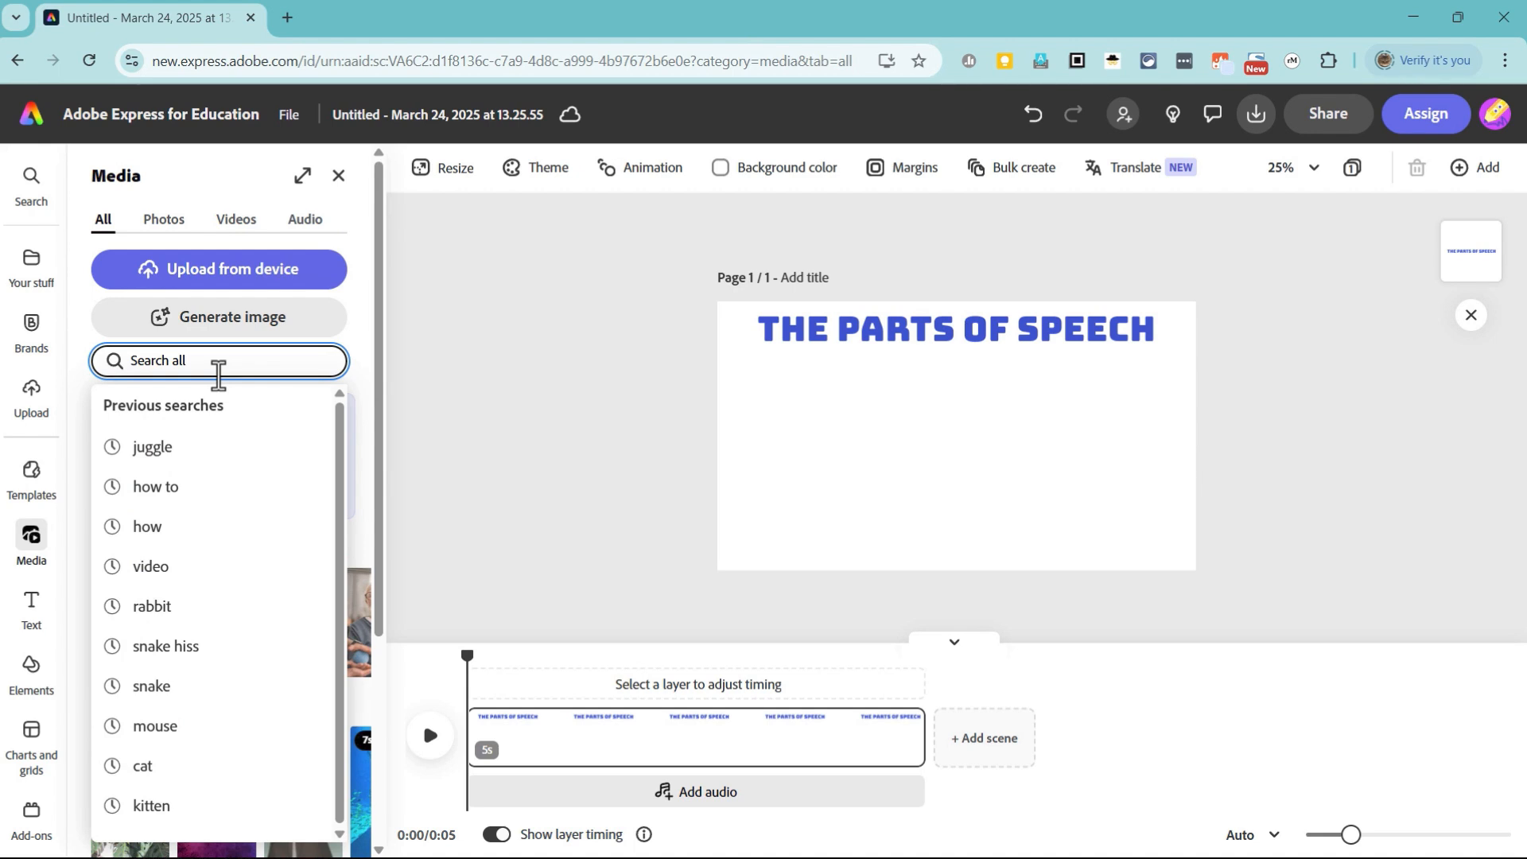
pyautogui.click(233, 326)
pyautogui.click(218, 326)
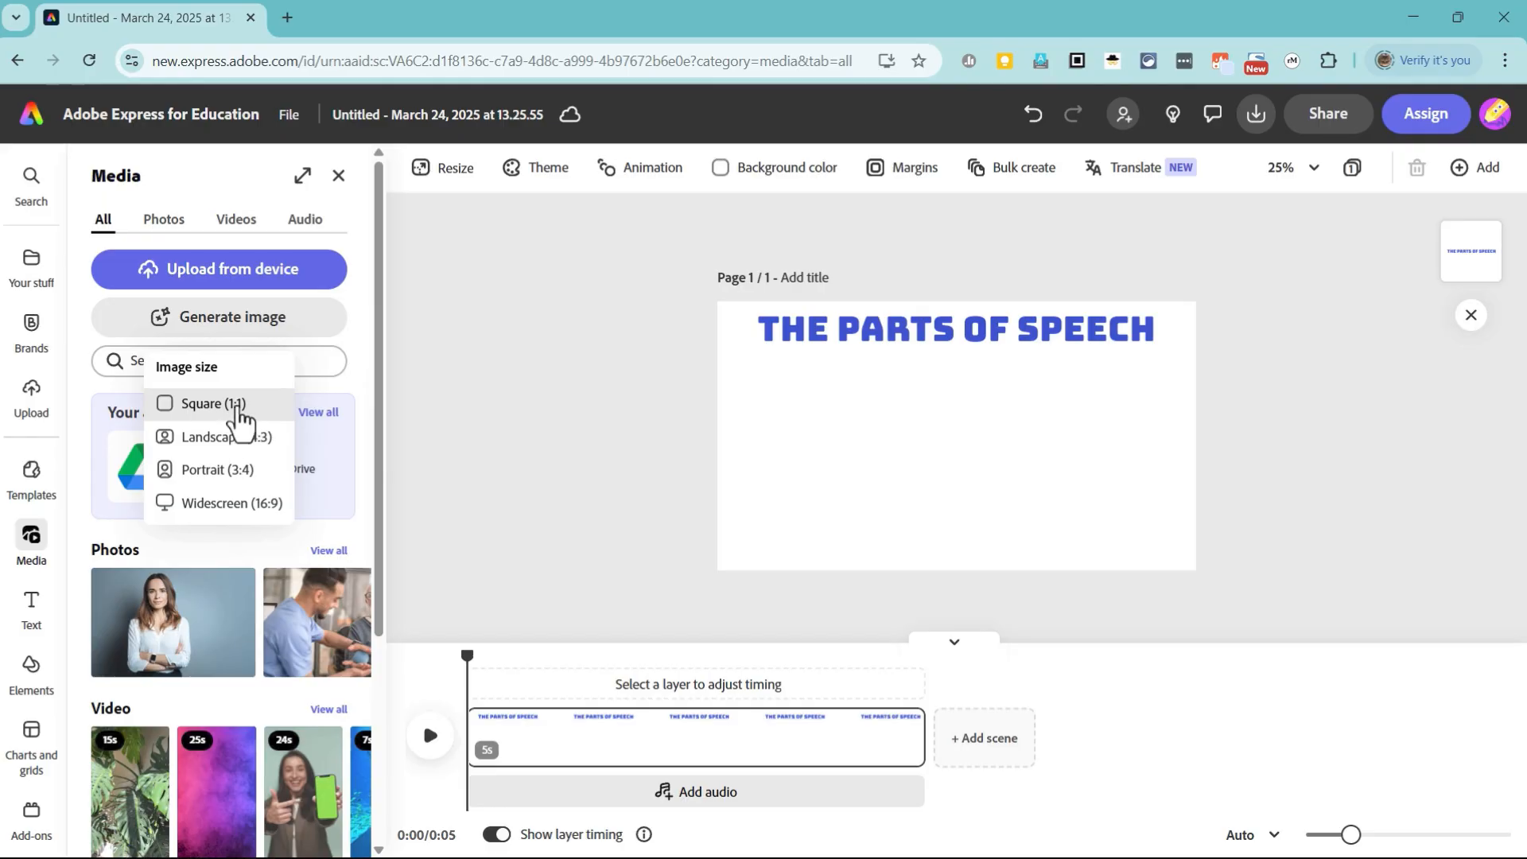
pyautogui.click(238, 406)
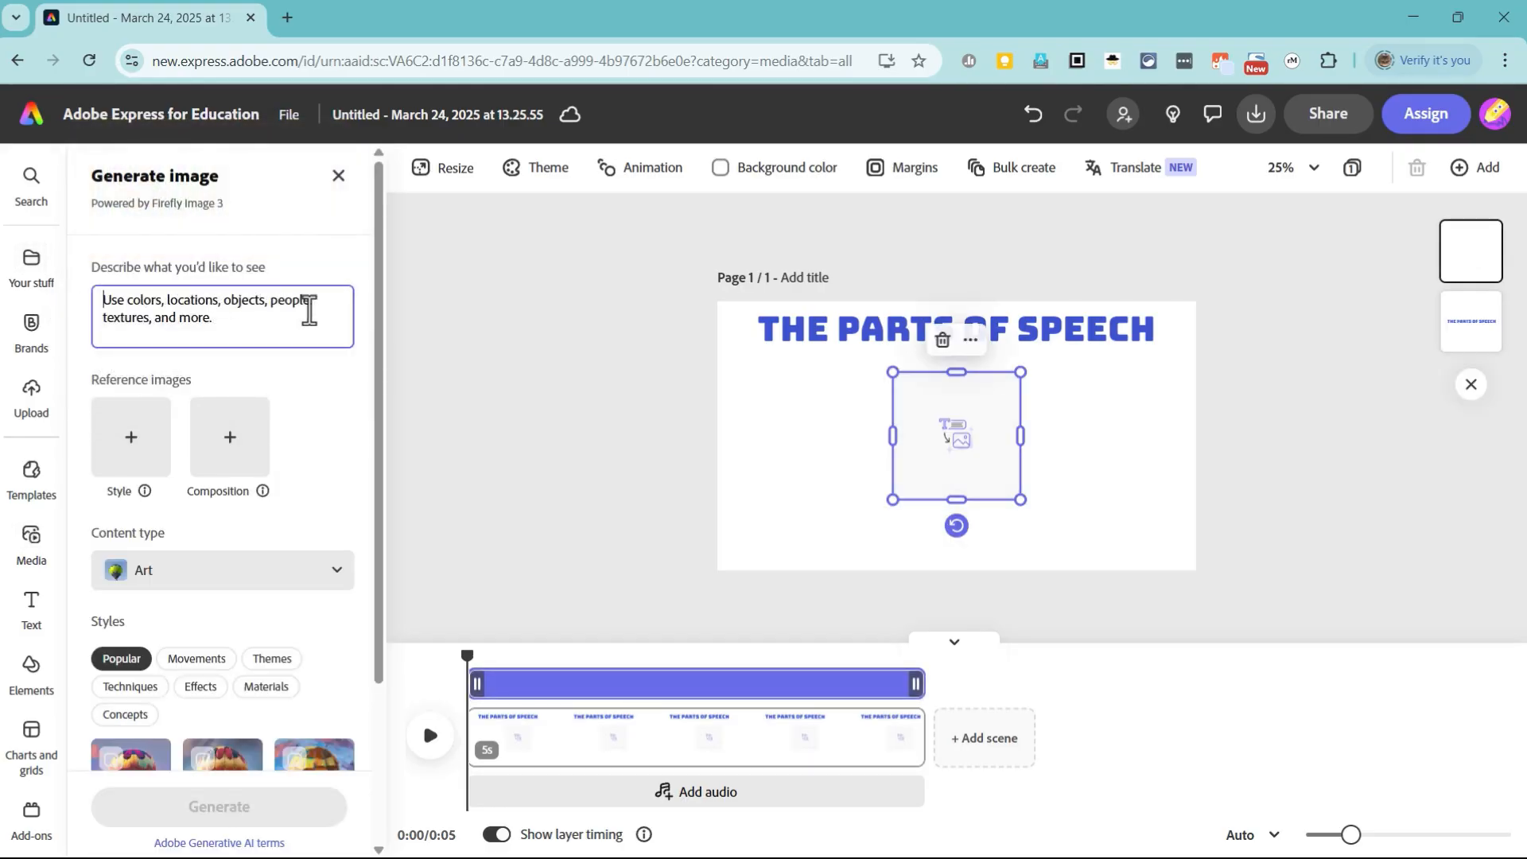
# Step: Begin the image prompt with "A collage of images with each of the images representing one of the parts of speech in English"
pyautogui.write('A co')
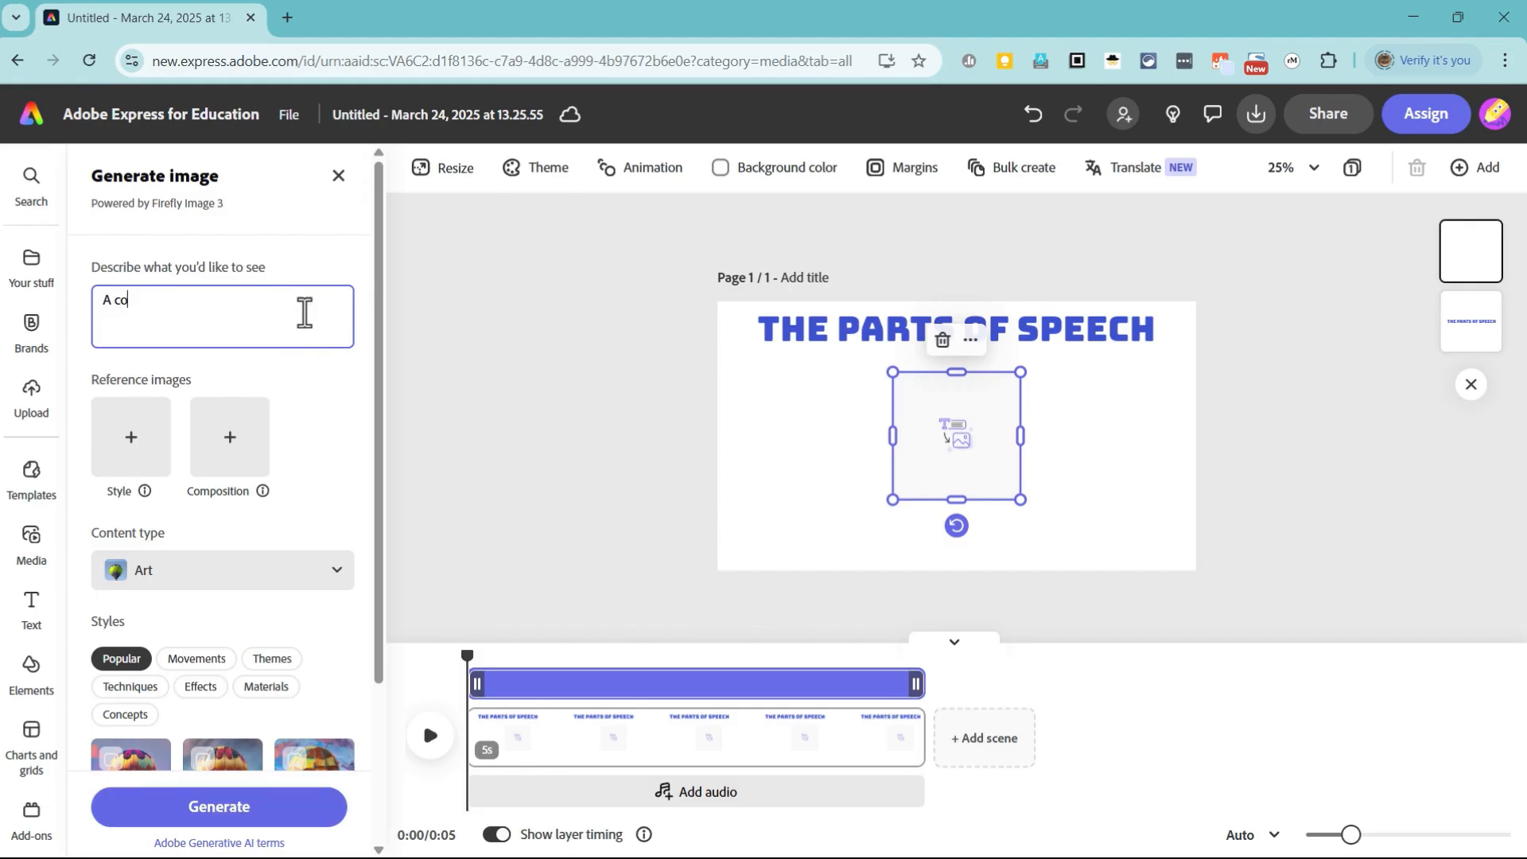
pyautogui.write('llage of images with each of the images representing one of the parts of')
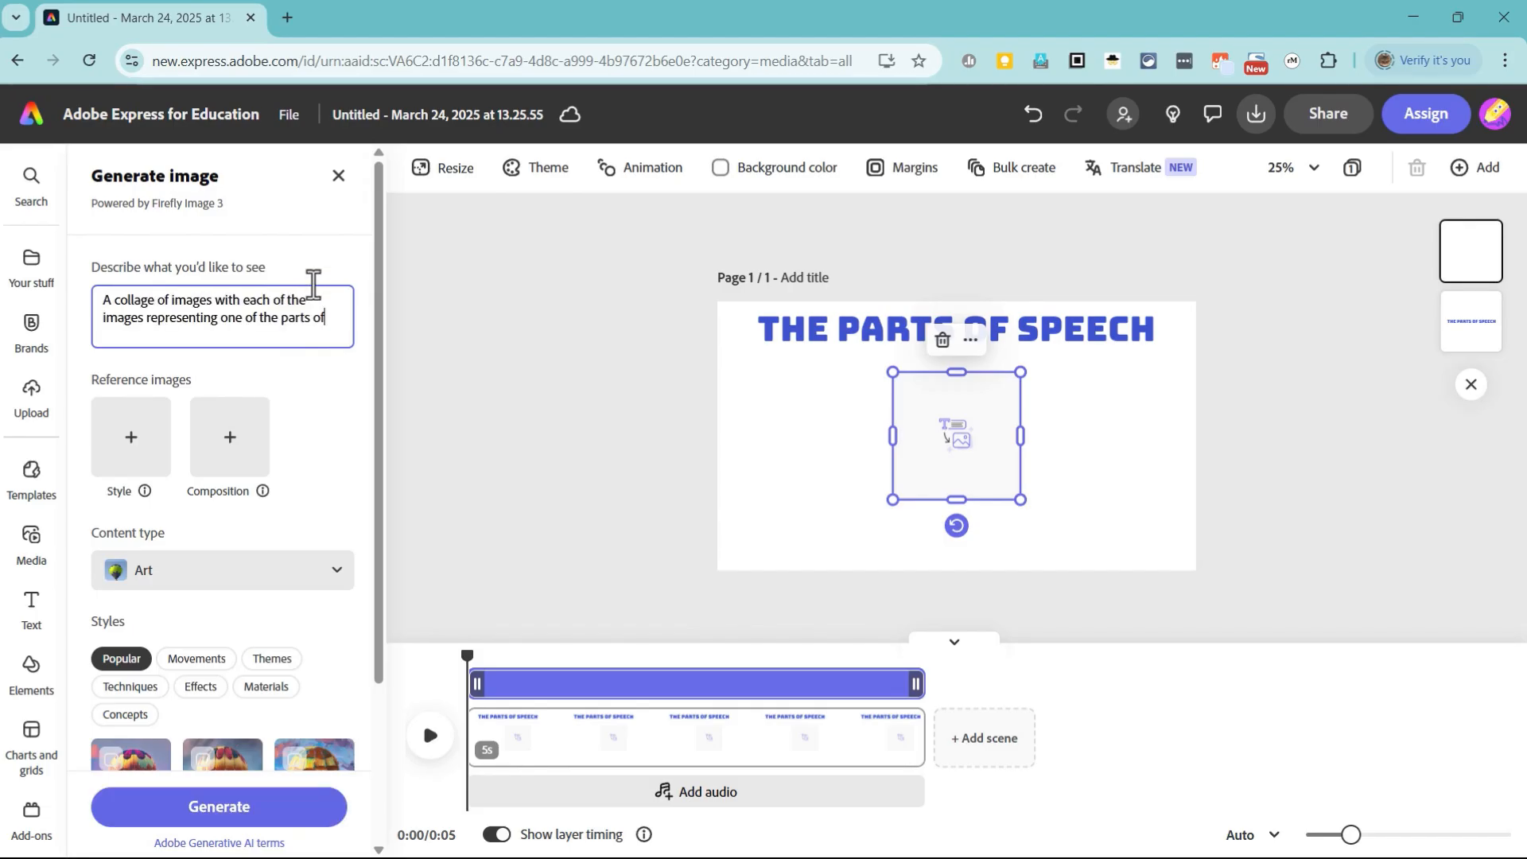
pyautogui.write(' sp')
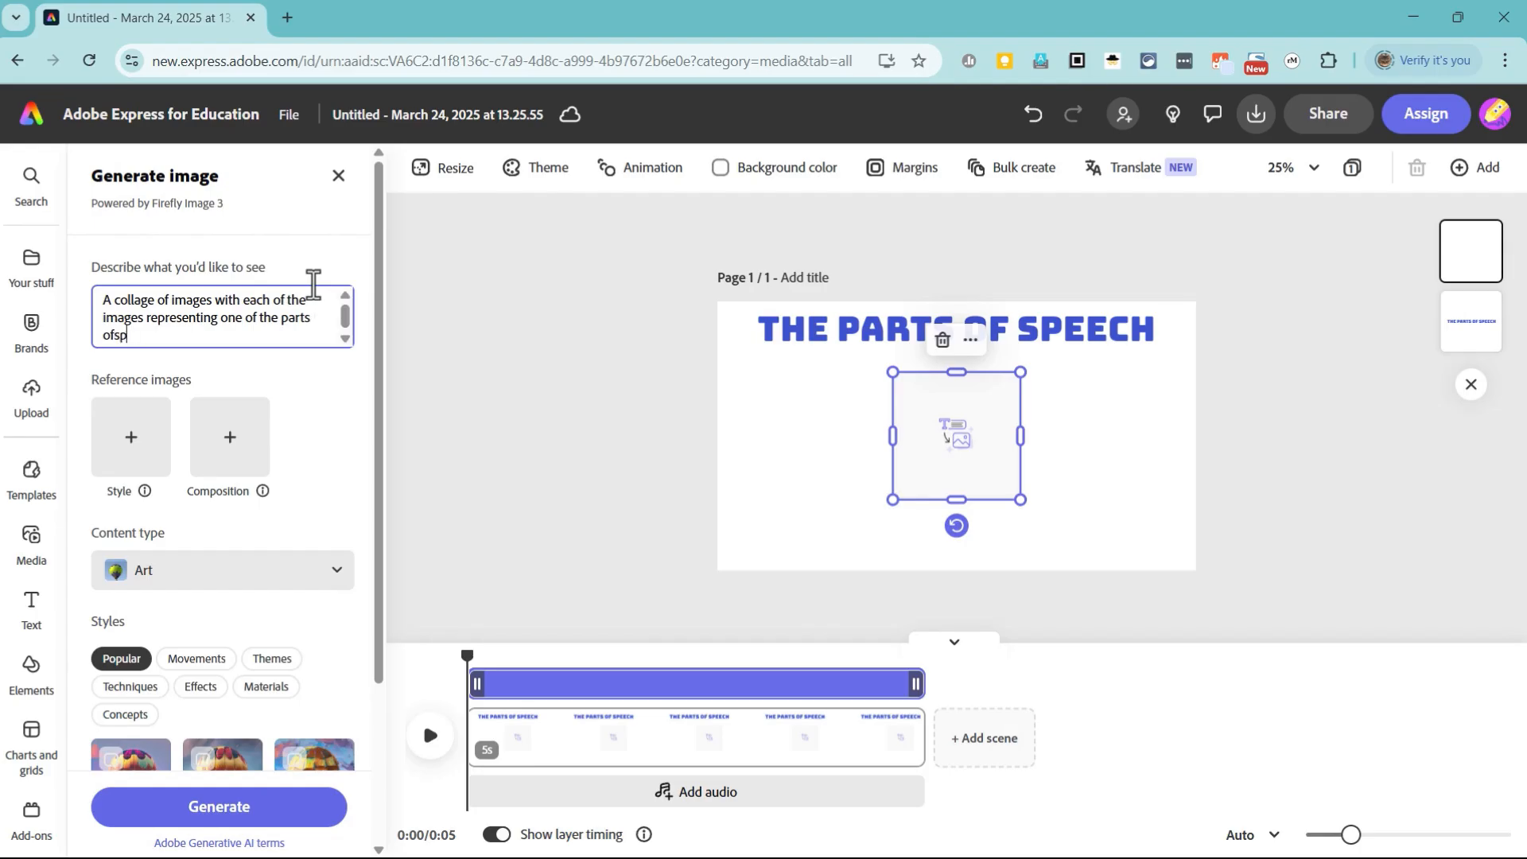
pyautogui.write('eech in English (for example,')
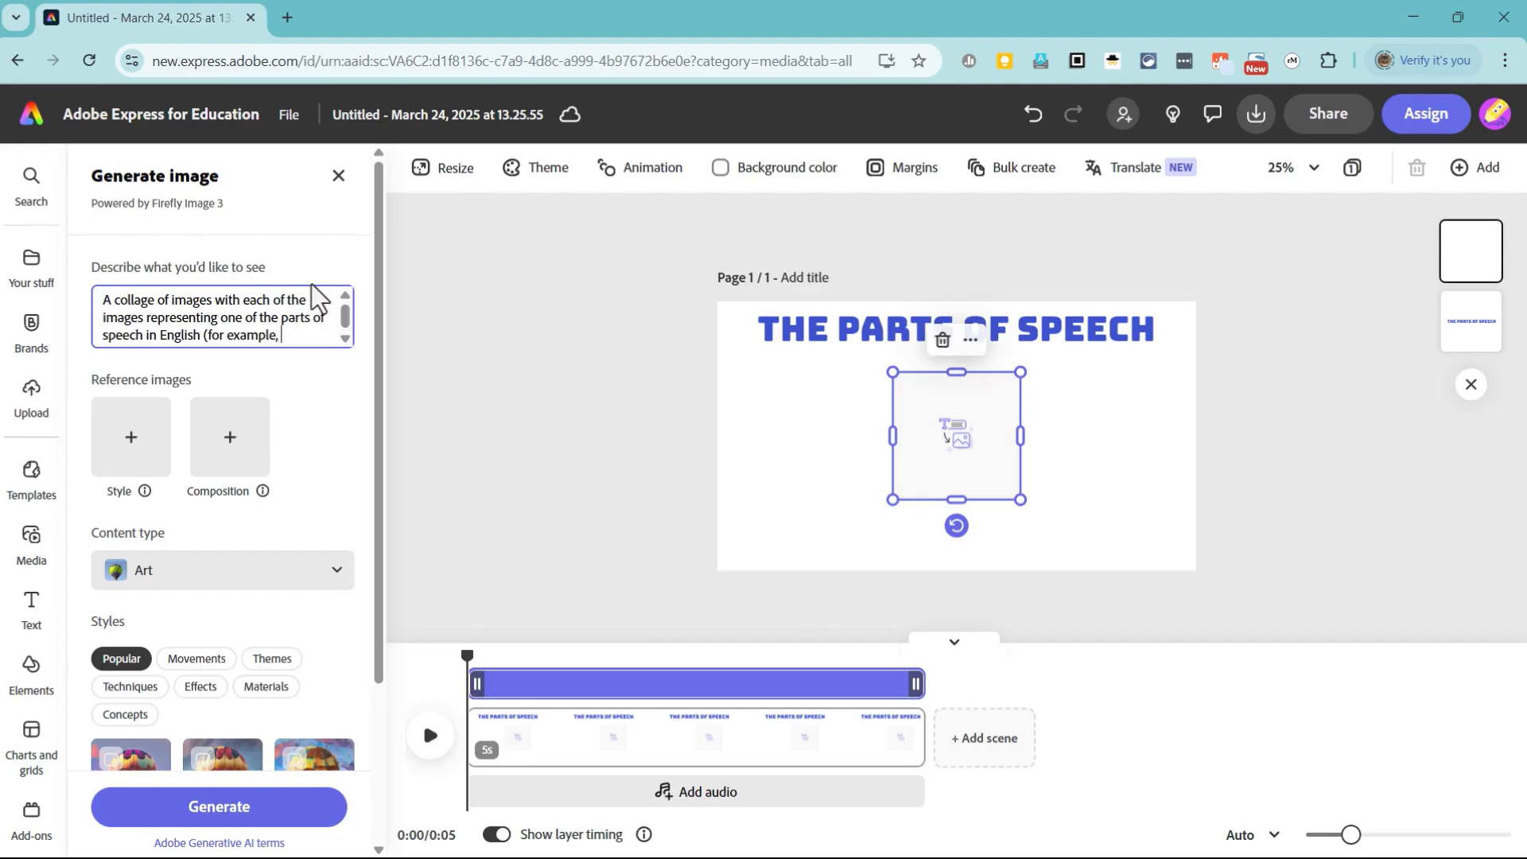
pyautogui.write('Verbs, Nouns, Prepositions, adjectives, adverbs, etc.)')
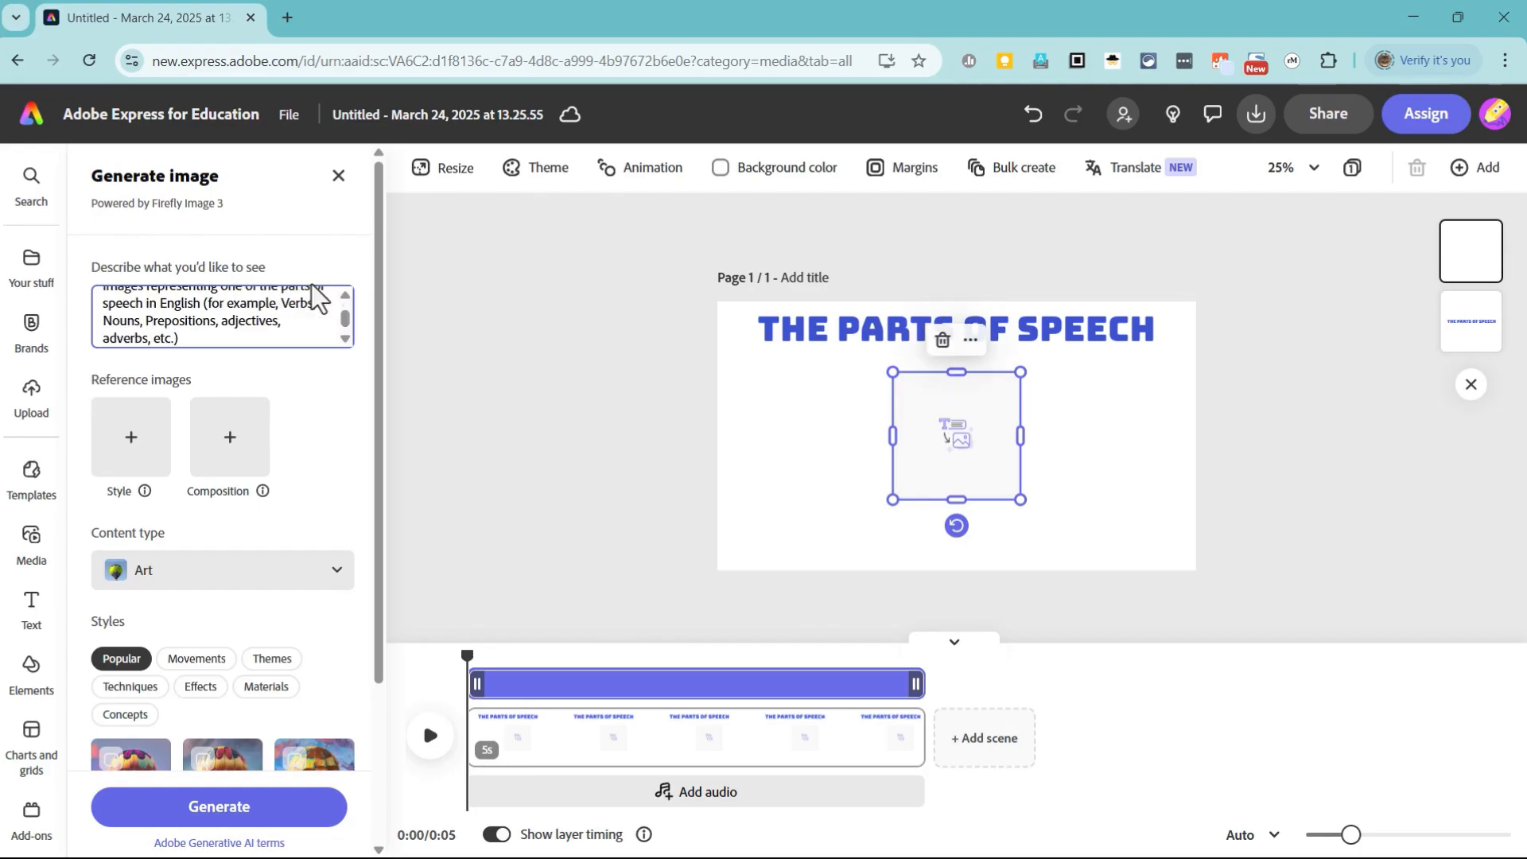
# Step: Complete the prompt with "(for example, Verbs, Nouns, Prepositions, adjectives, adverbs, etc.)" and generate the images
pyautogui.hotkey('ctrl', 'a')
pyautogui.press('Return')
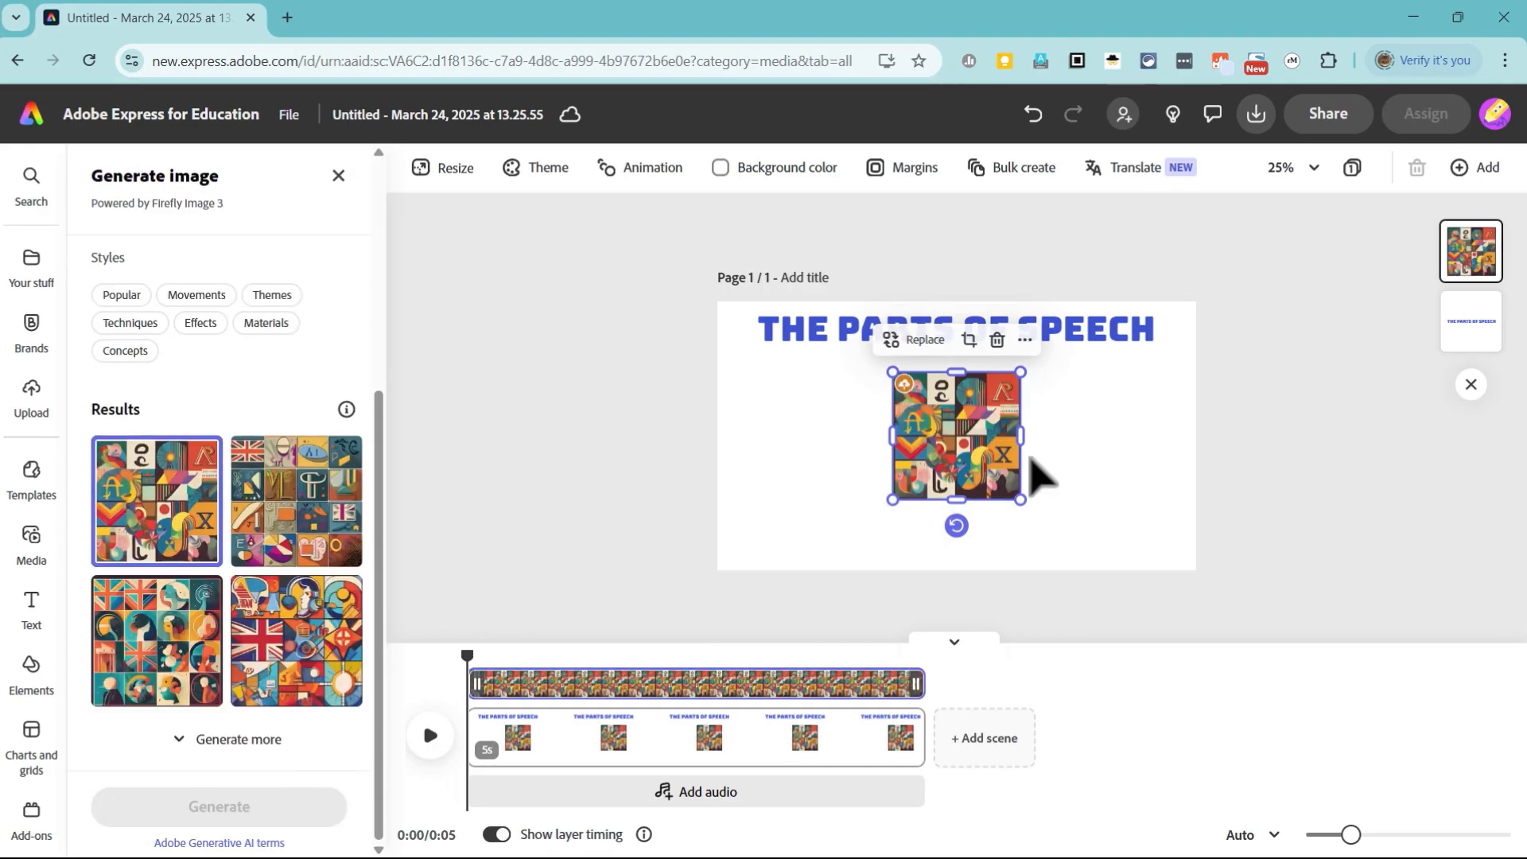
# Step: Place the fourth generated collage on the page and request more image variations
pyautogui.click(296, 669)
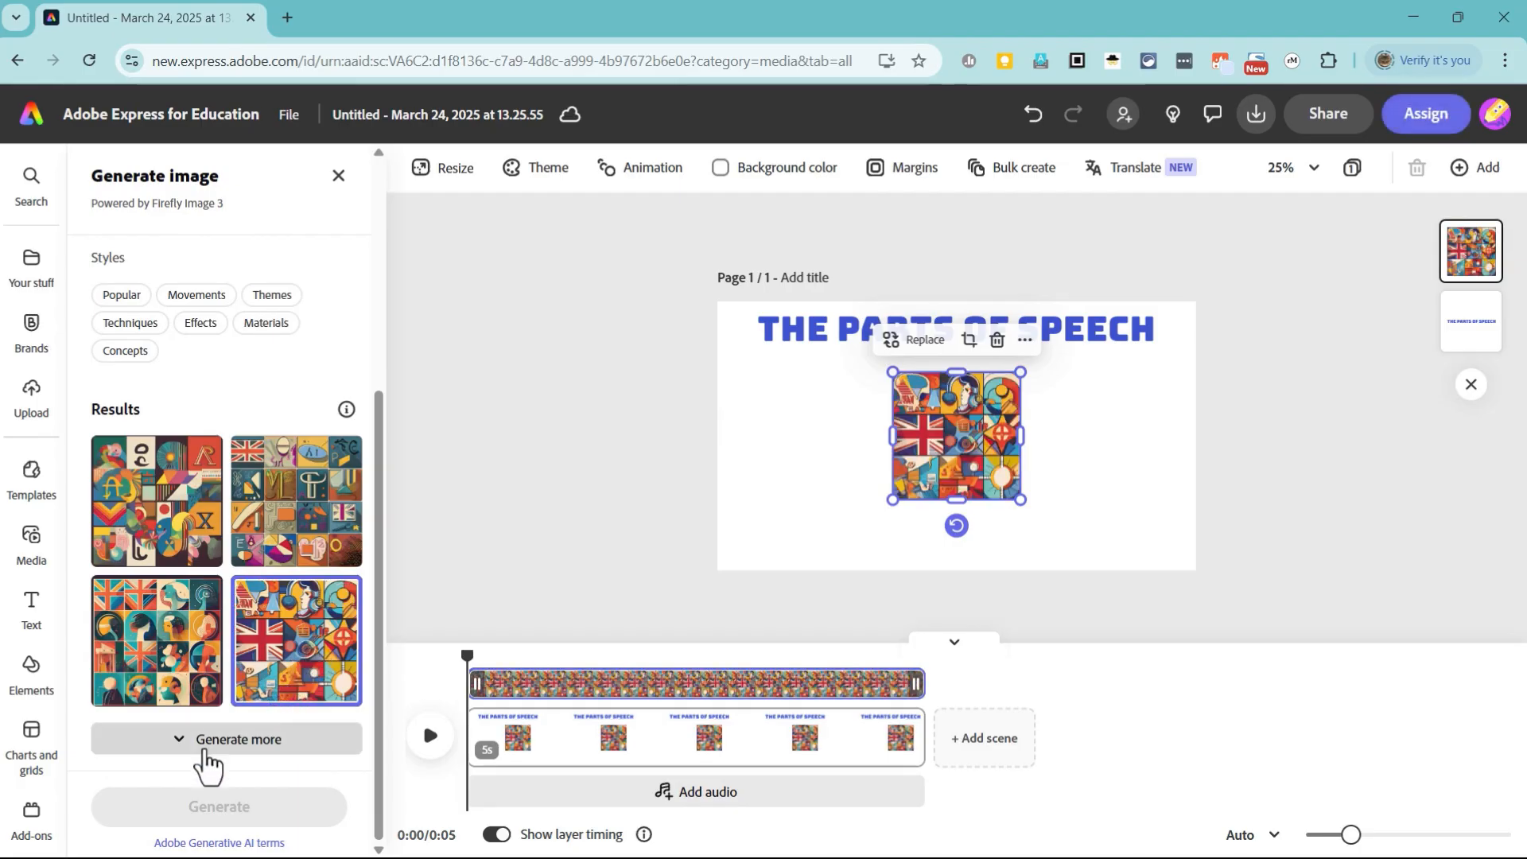
pyautogui.click(213, 741)
pyautogui.scroll(-4, 262, 636)
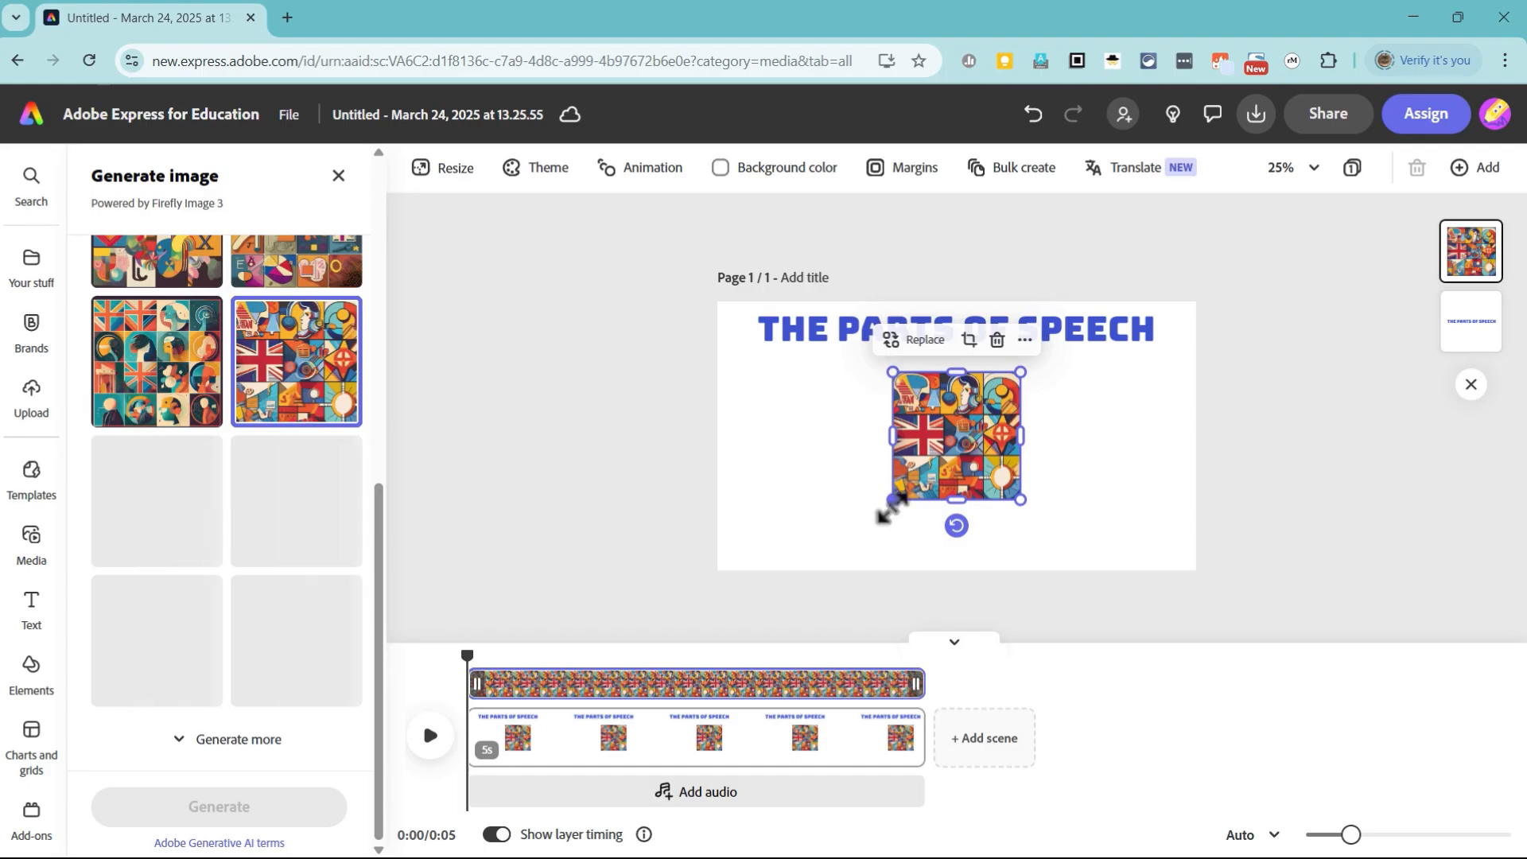
# Step: Enlarge the collage image to fill the space beneath the title and centre it horizontally on the page
pyautogui.moveTo(891, 503); pyautogui.dragTo(817, 536)
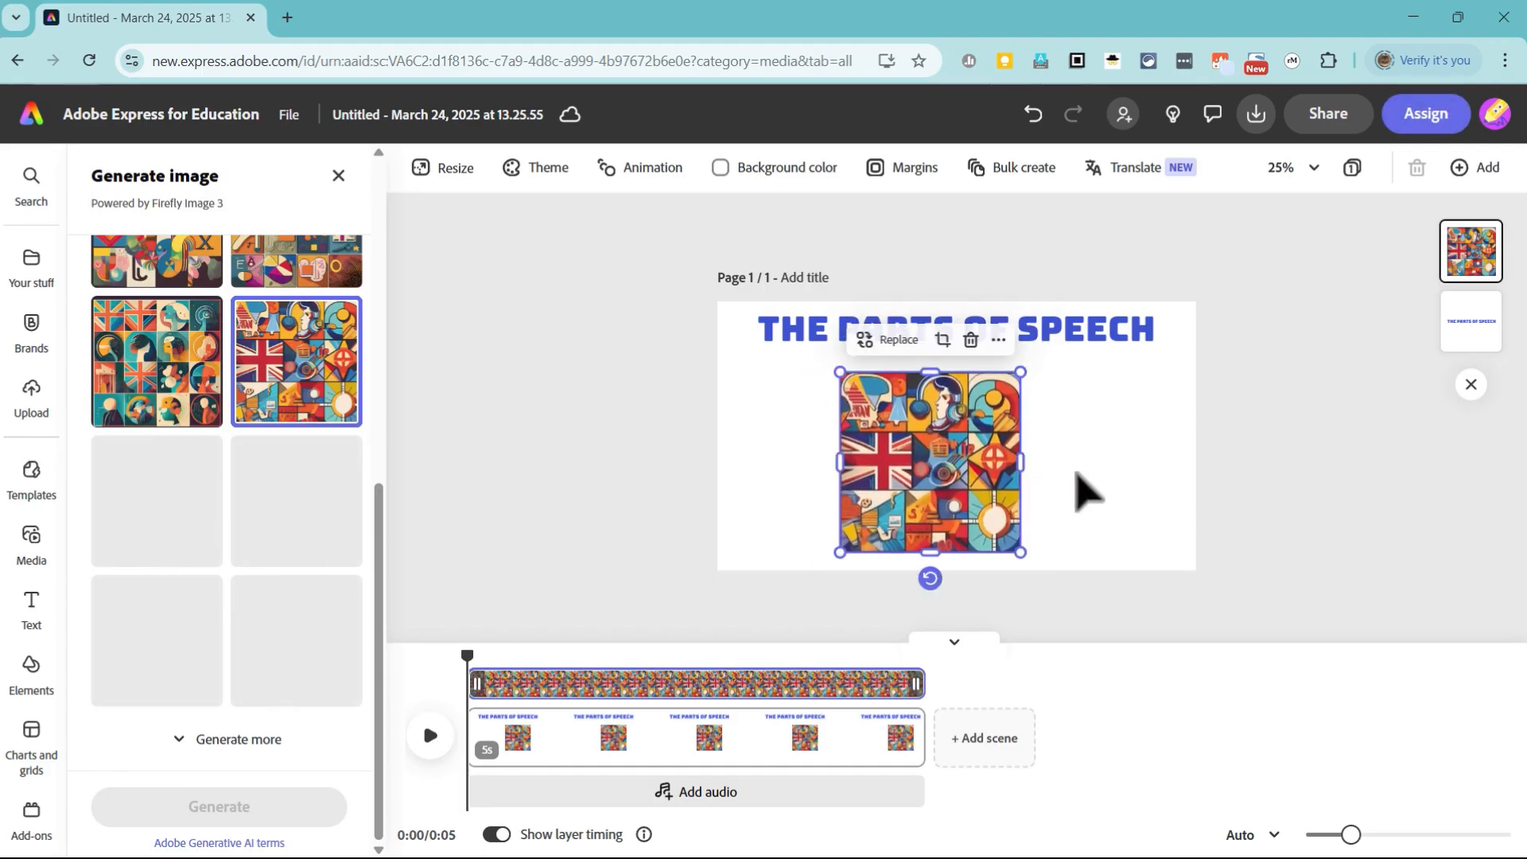
pyautogui.moveTo(929, 464)
pyautogui.mouseDown()
pyautogui.moveTo(1019, 466)
pyautogui.moveTo(938, 461)
pyautogui.moveTo(952, 463)
pyautogui.mouseUp()
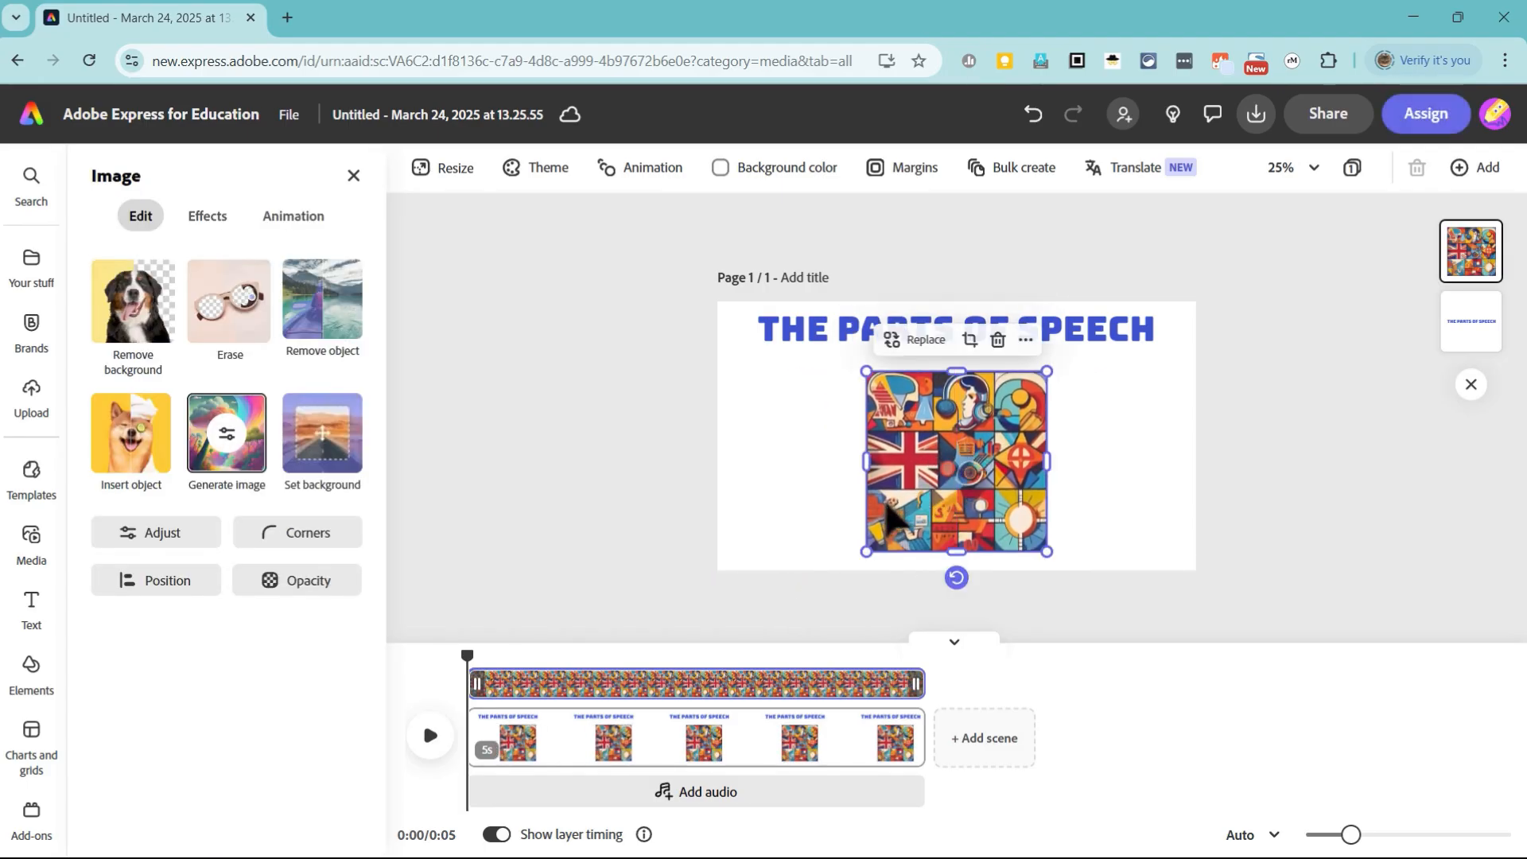
pyautogui.moveTo(861, 554); pyautogui.dragTo(848, 570)
pyautogui.moveTo(966, 497)
pyautogui.mouseDown()
pyautogui.moveTo(996, 491)
pyautogui.moveTo(978, 488)
pyautogui.mouseUp()
pyautogui.click(1140, 481)
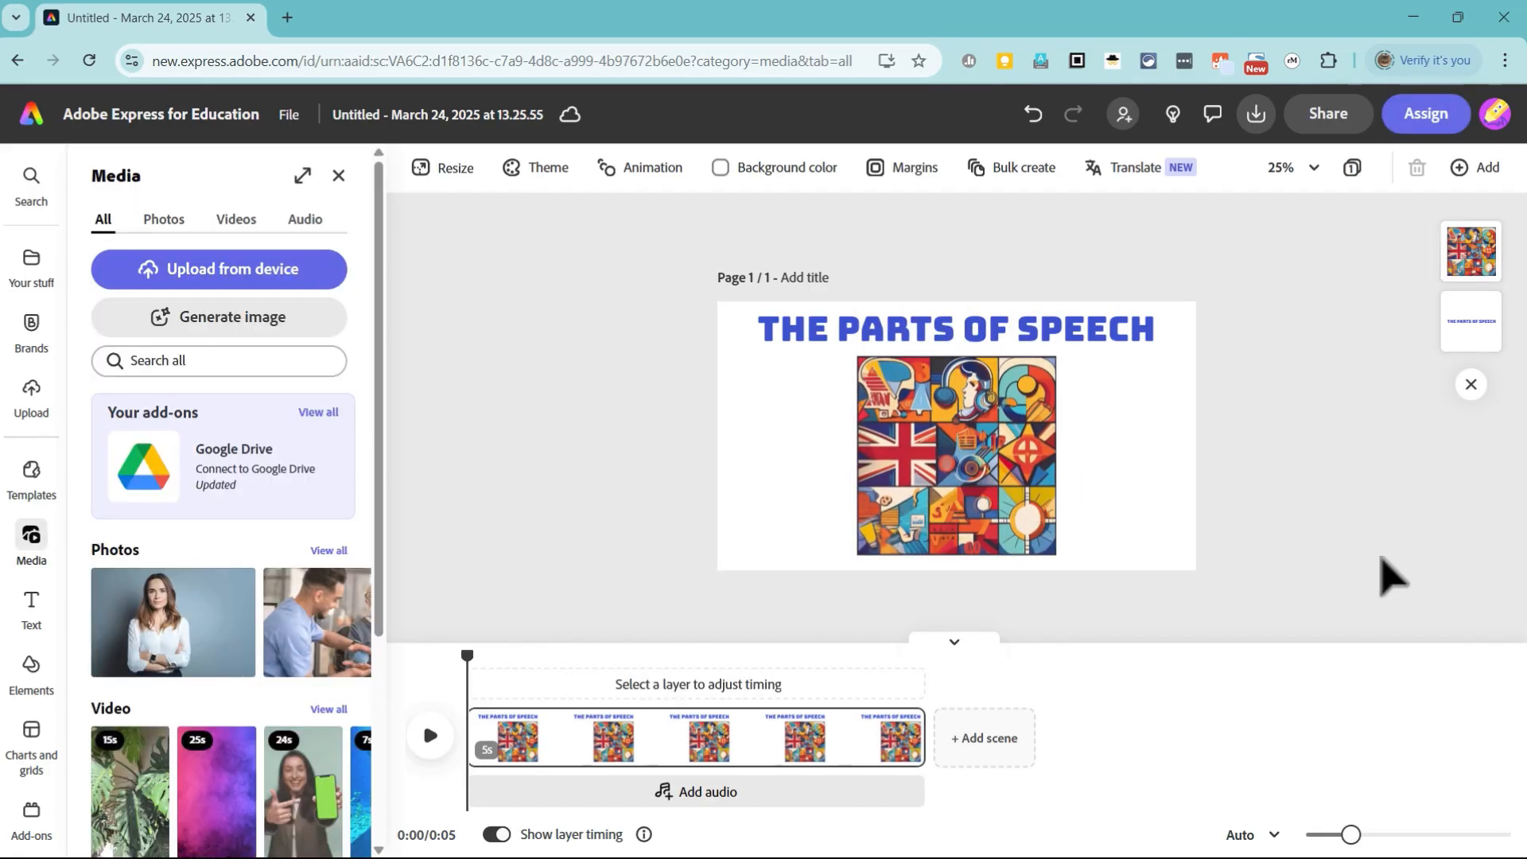
# Step: Play the title scene through and add a blank scene after it
pyautogui.click(431, 736)
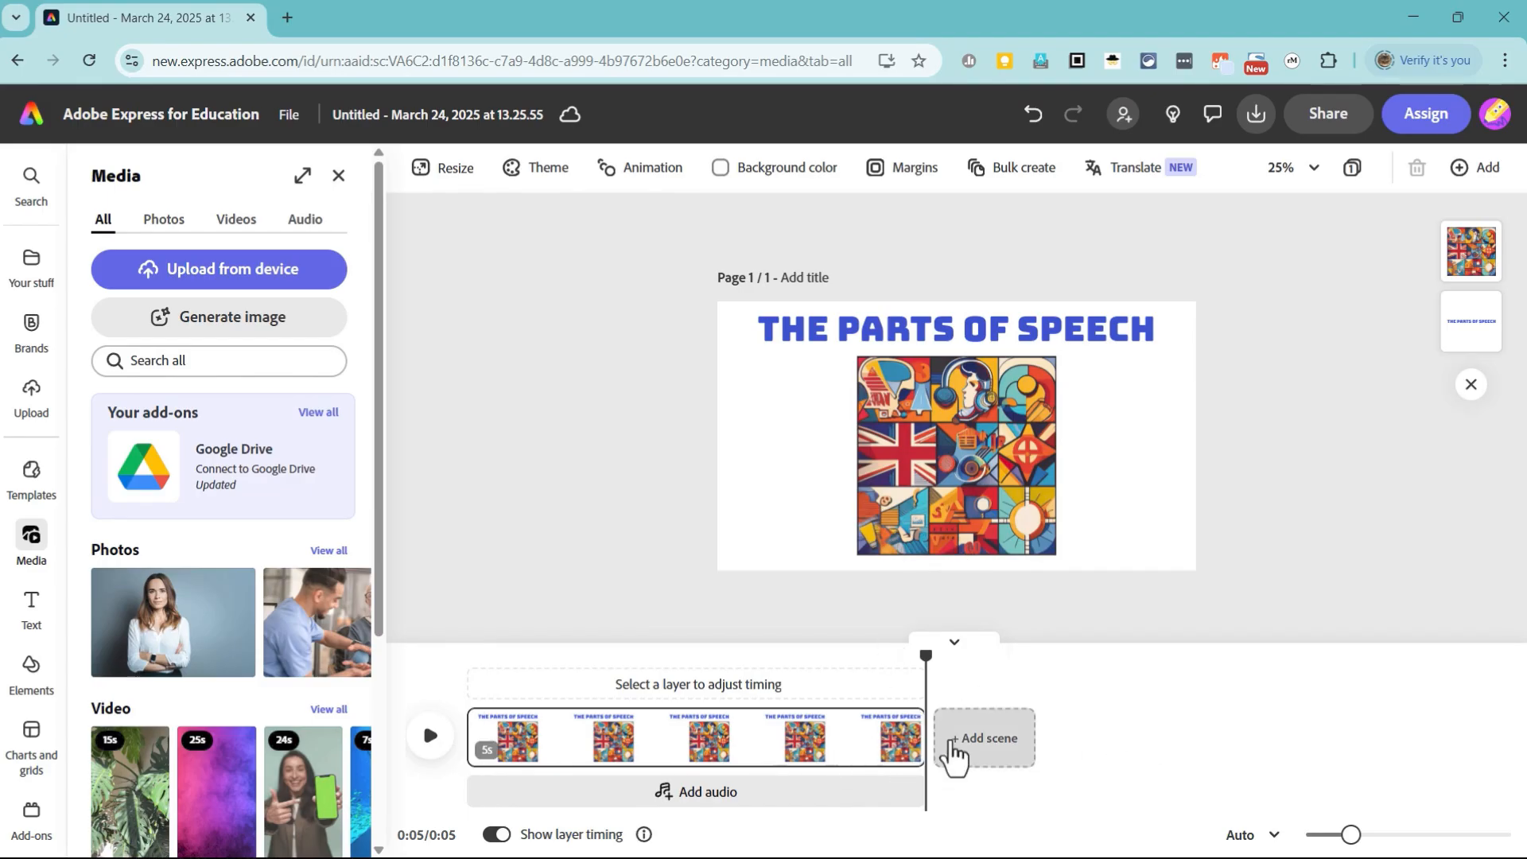
pyautogui.click(1006, 740)
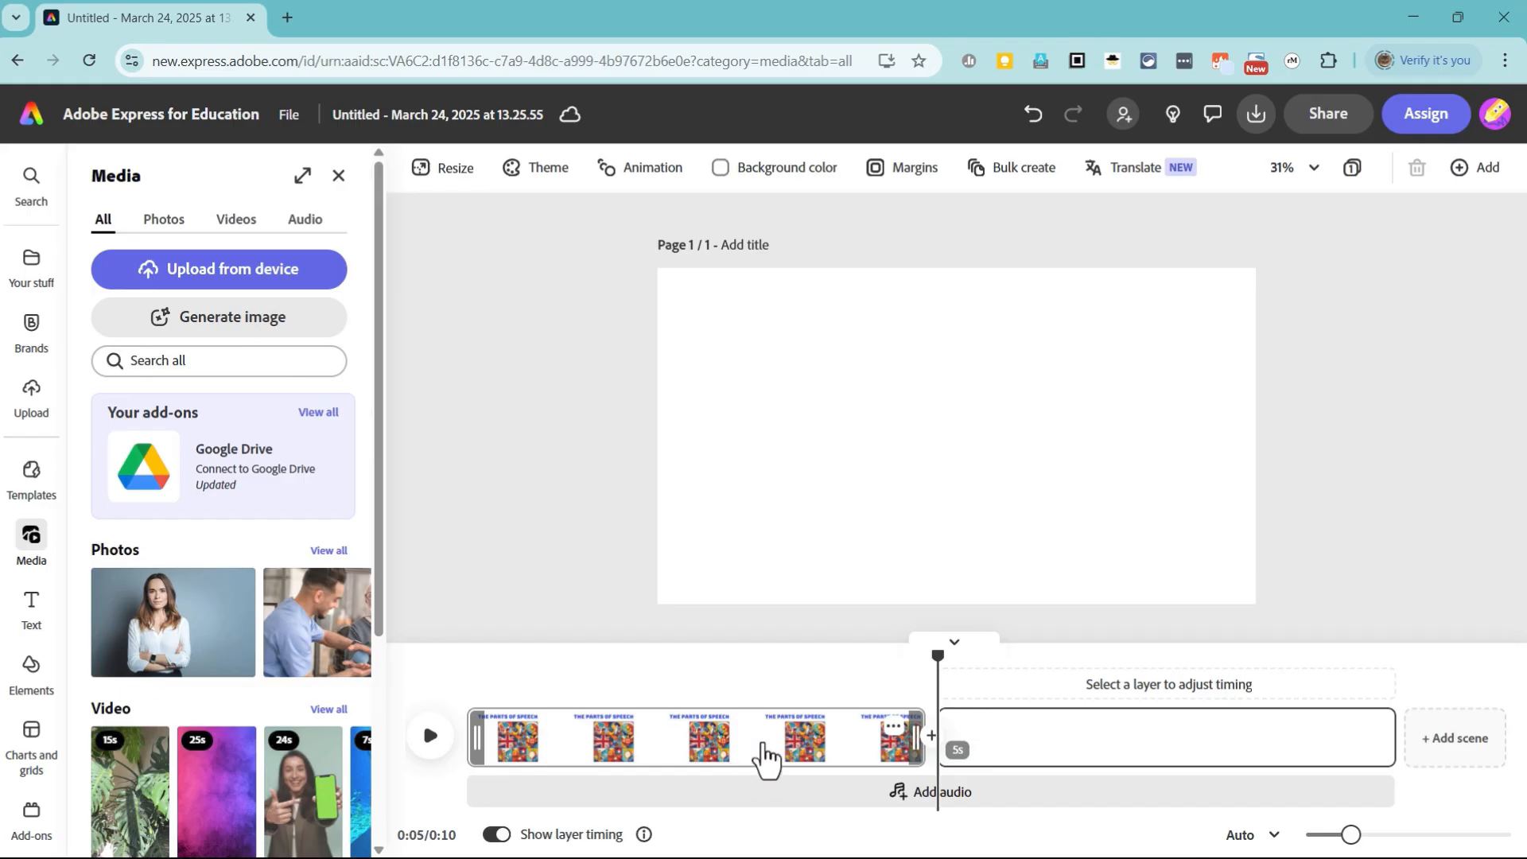
# Step: Duplicate the title scene in the timeline
pyautogui.click(741, 749)
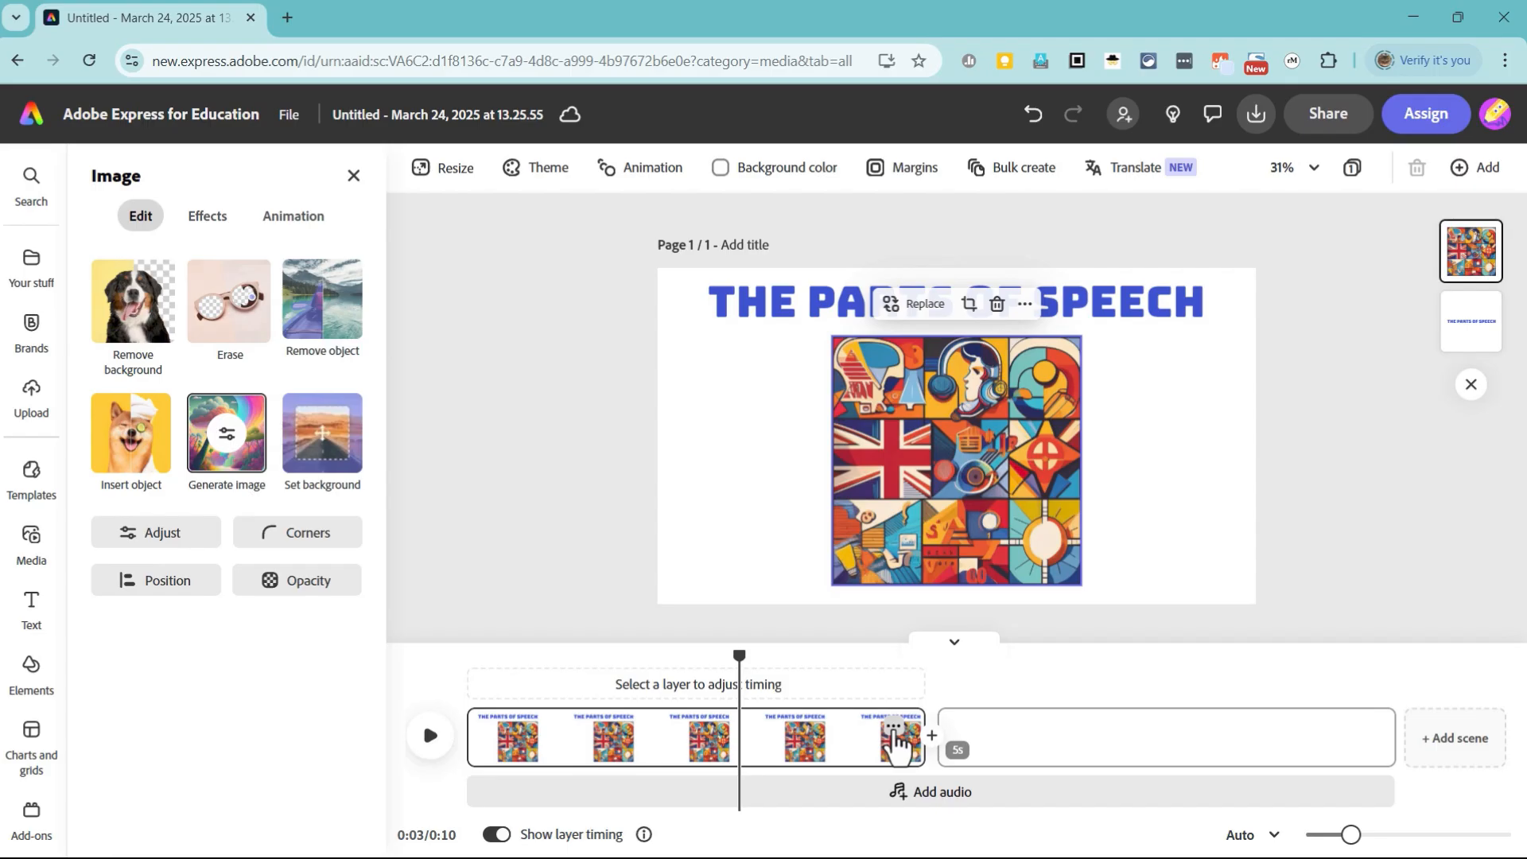
pyautogui.click(894, 727)
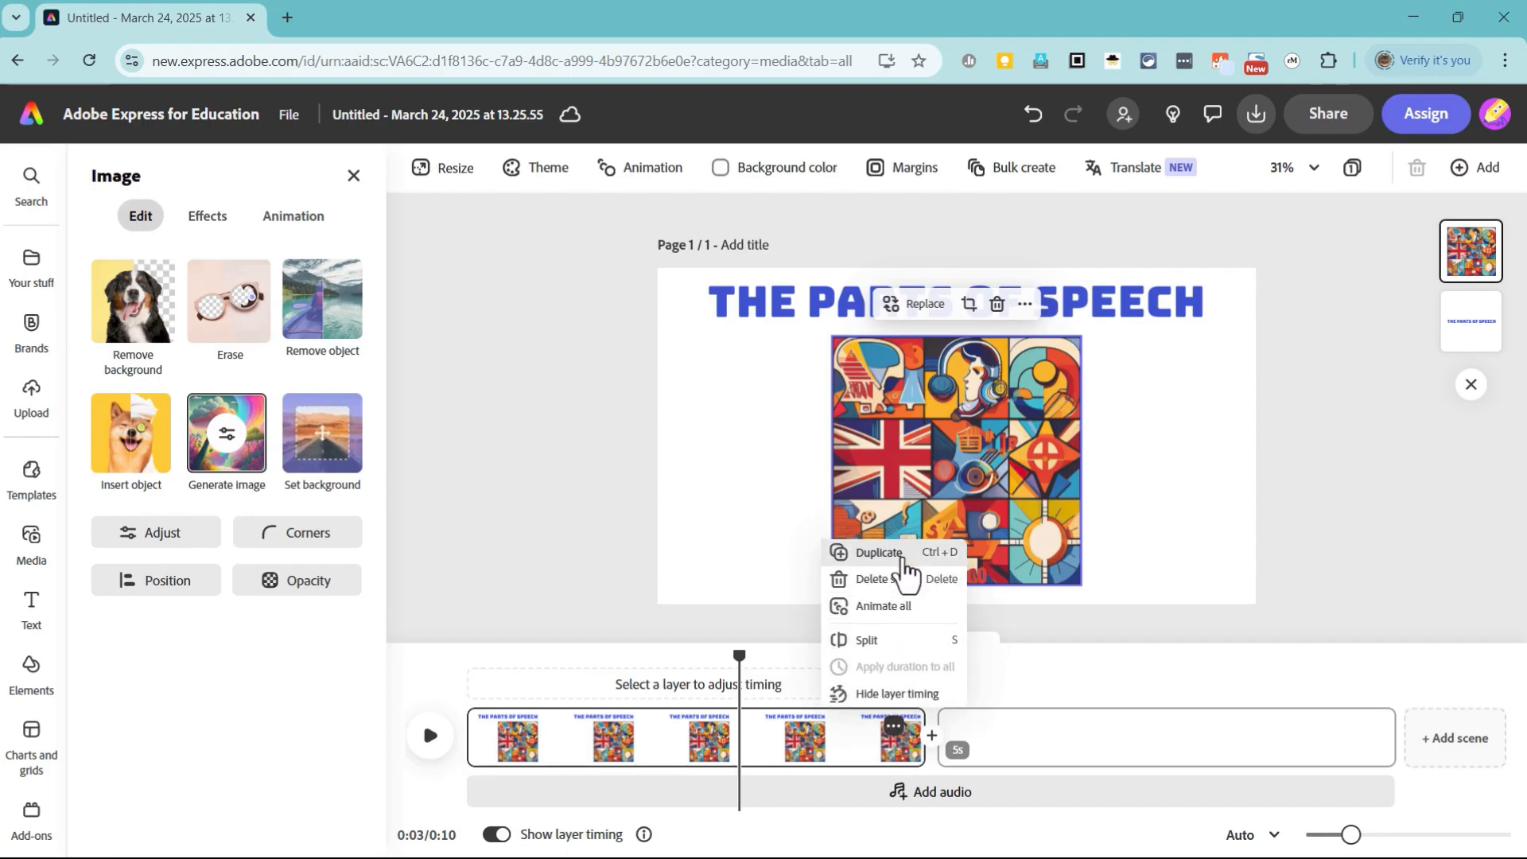
pyautogui.click(903, 559)
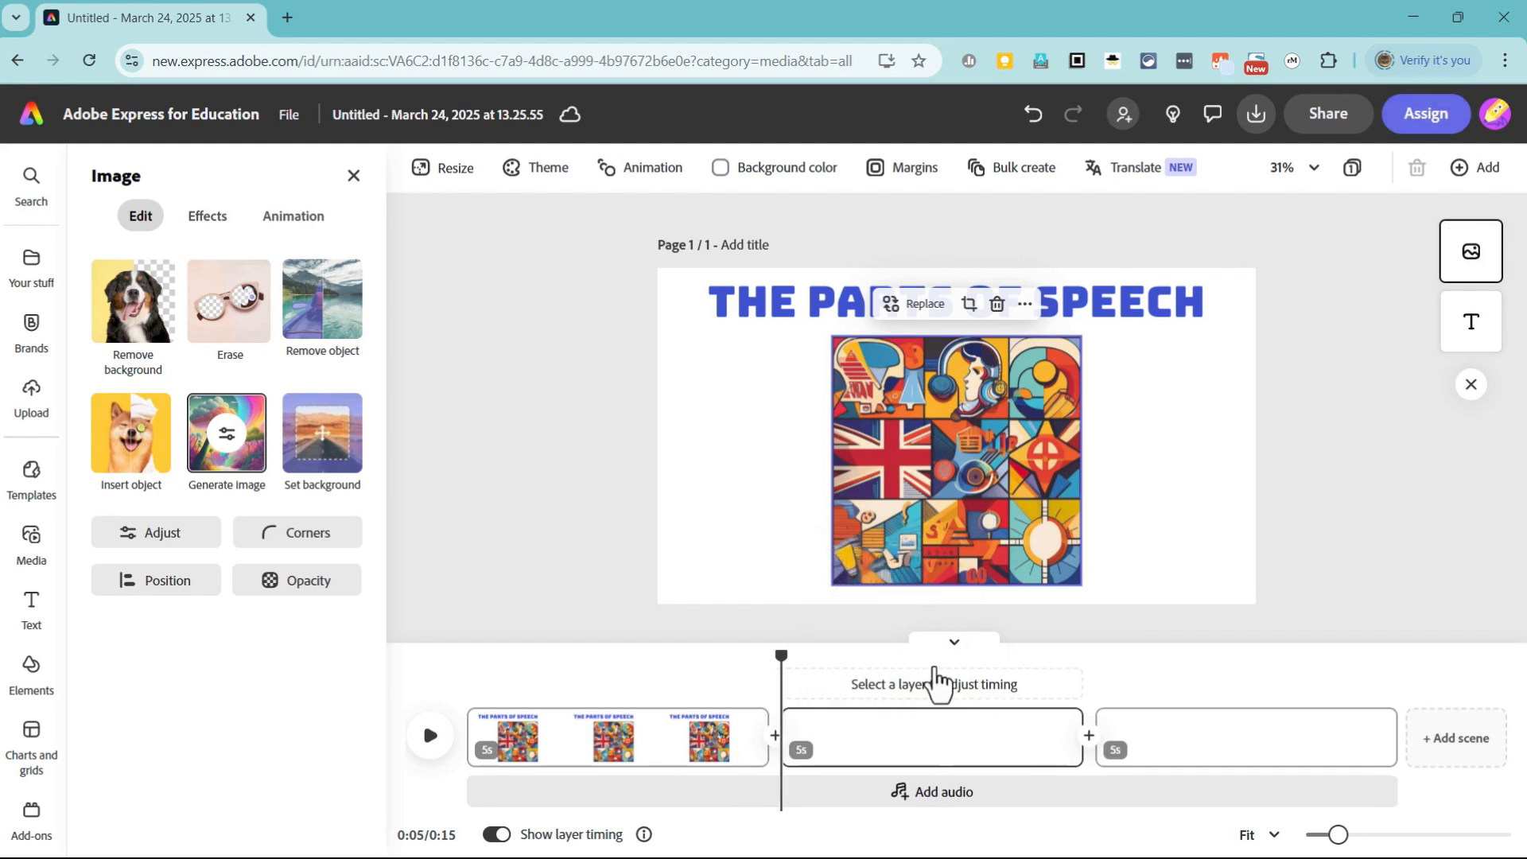
# Step: Replace the duplicated scene's title with "Nouns" and move it closer to the page's upper-left corner
pyautogui.click(803, 297)
pyautogui.doubleClick(804, 299)
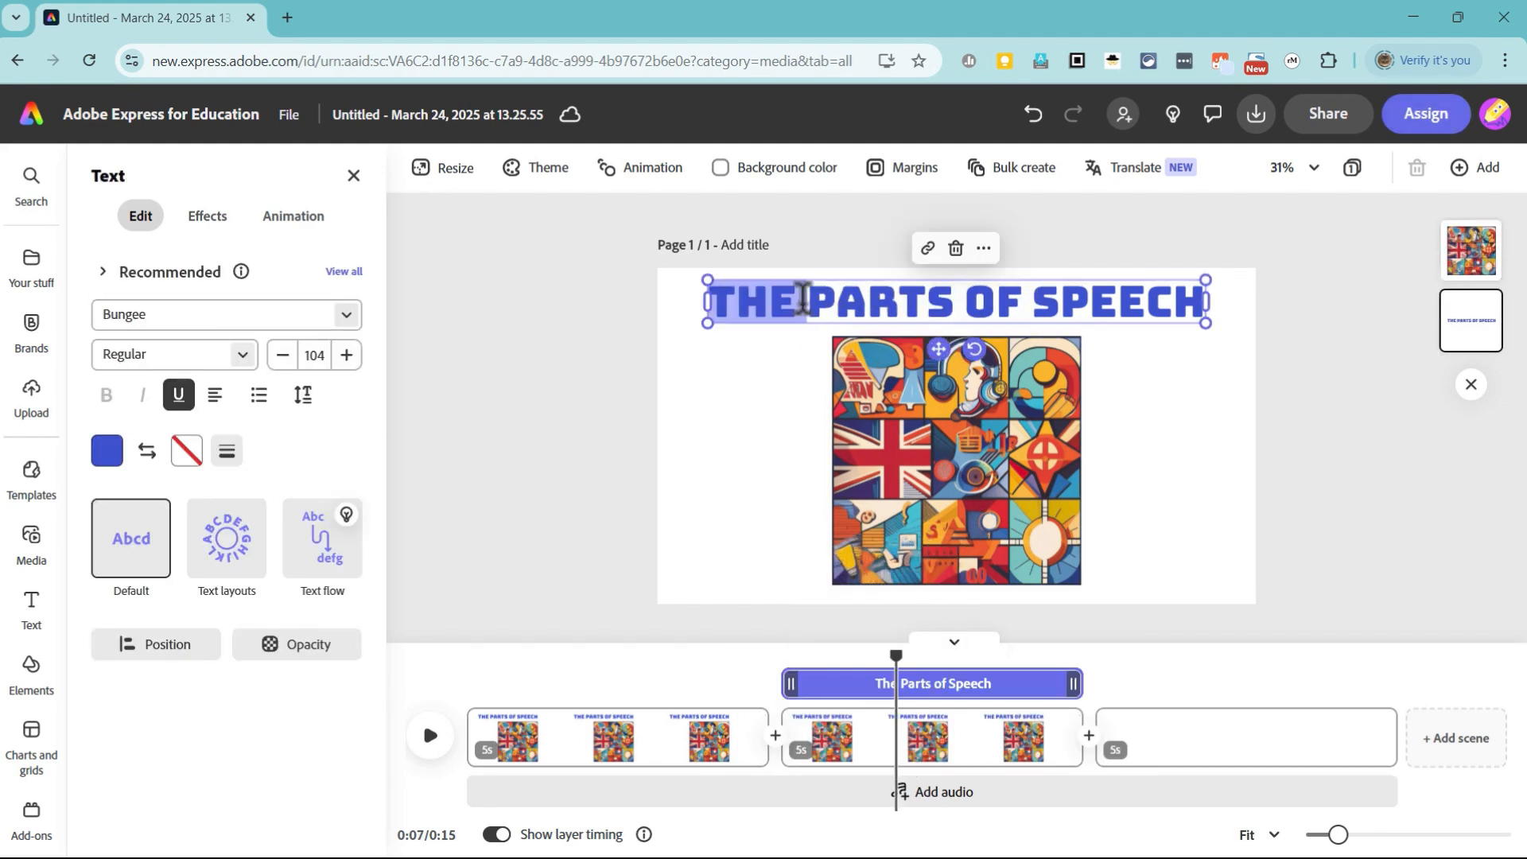
pyautogui.tripleClick(913, 301)
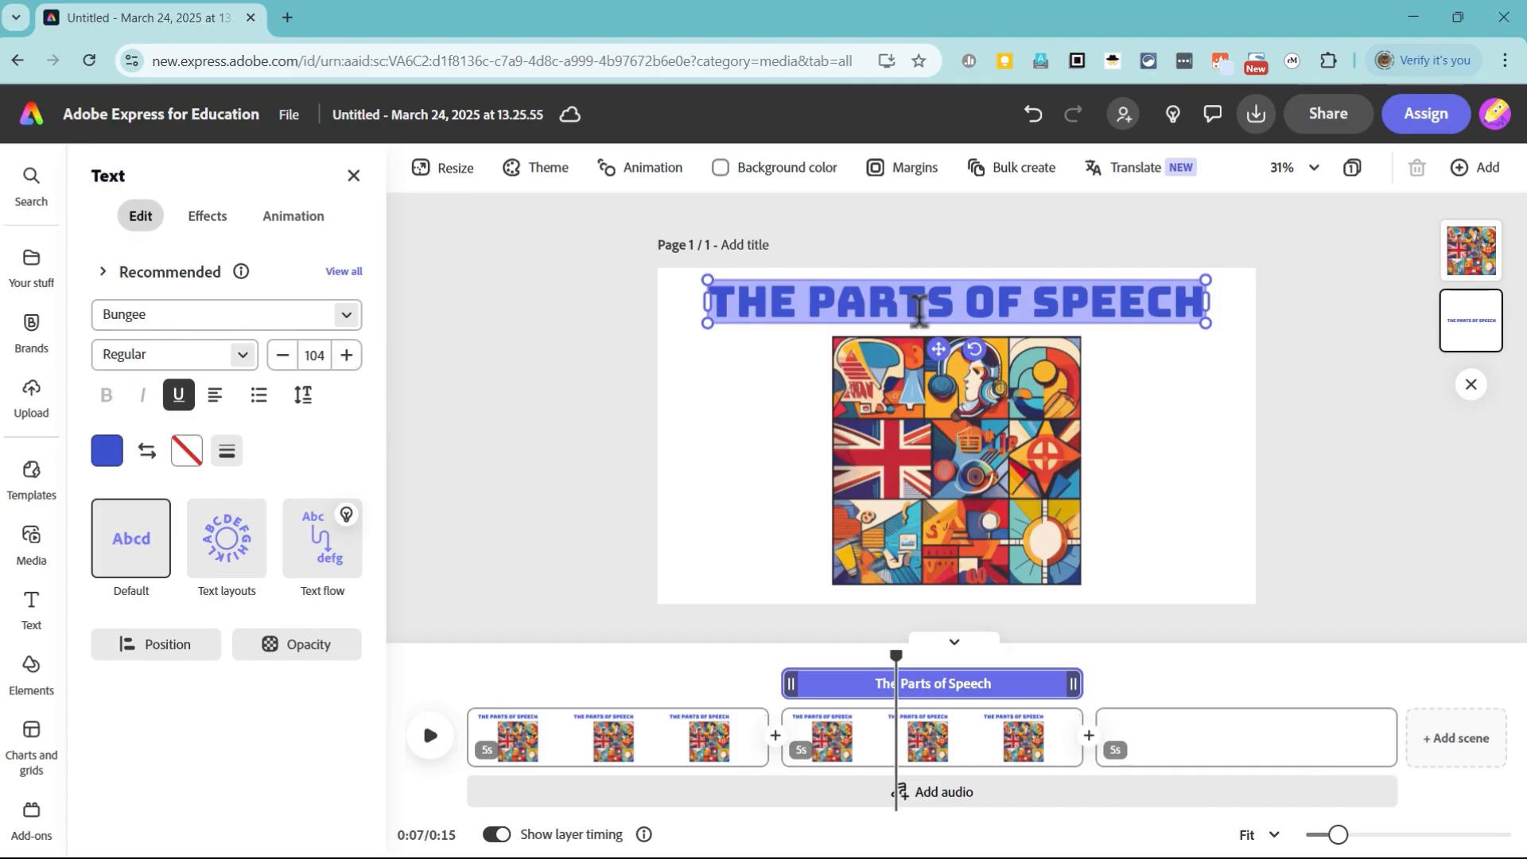
pyautogui.write('Nouns')
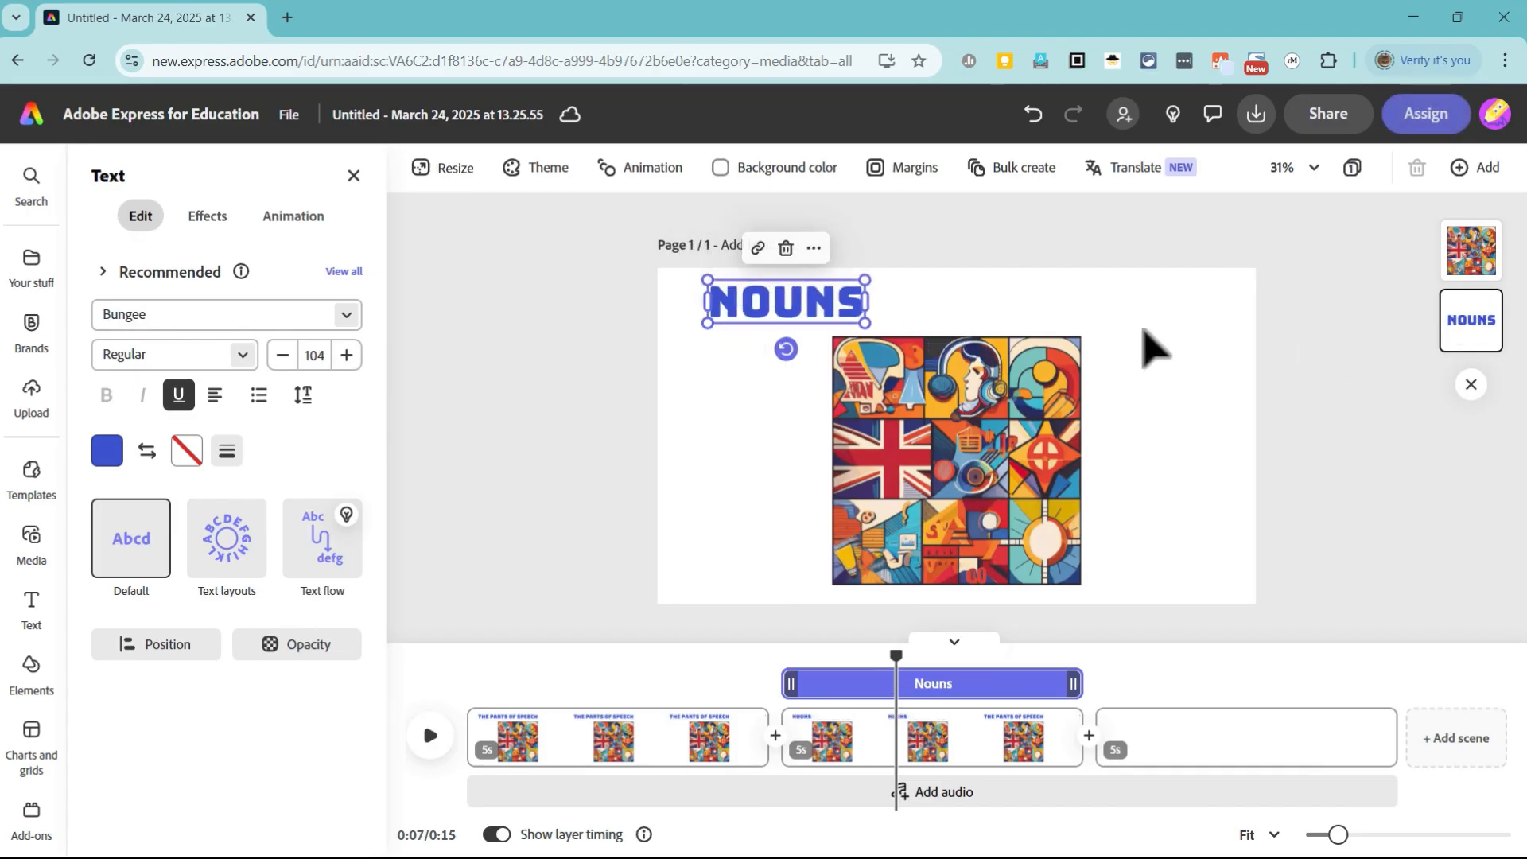
pyautogui.moveTo(765, 309); pyautogui.dragTo(733, 306)
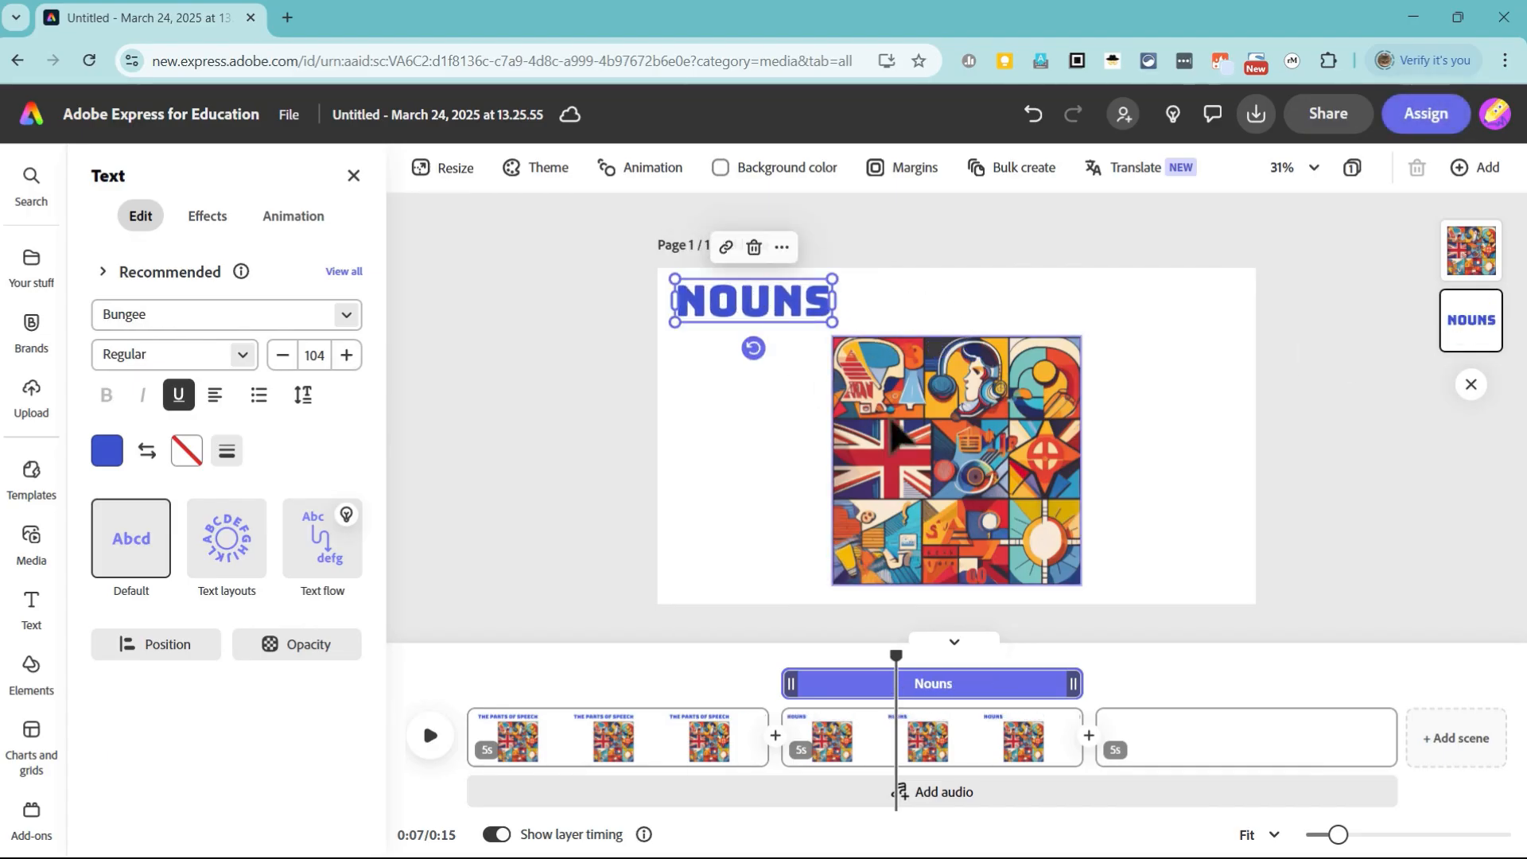
# Step: Delete the collage from the duplicated scene and extend its heading to "Nouns: Person, Place, Thing, Idea"
pyautogui.click(986, 485)
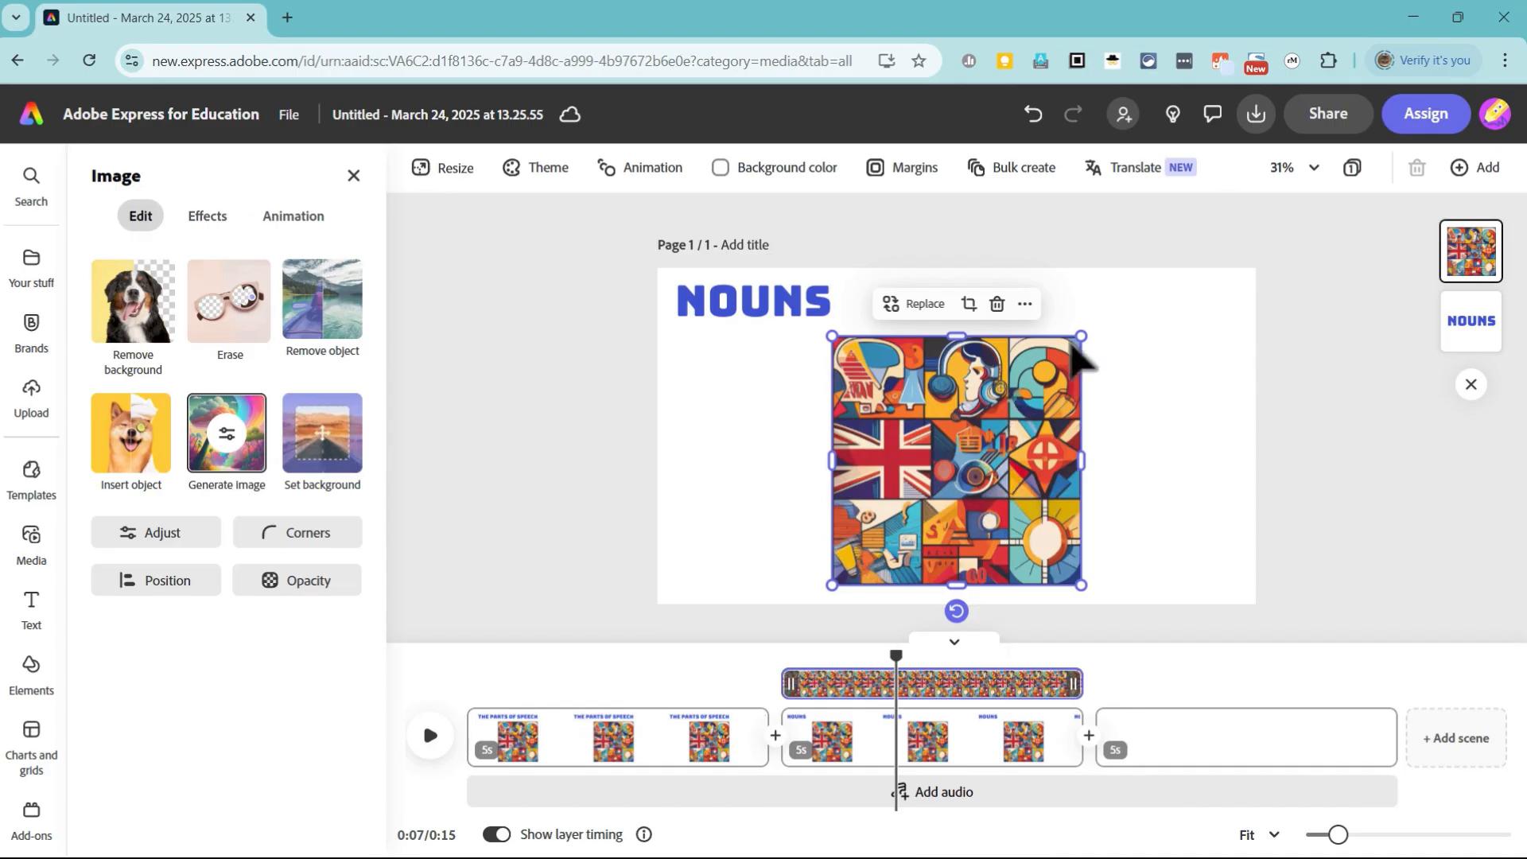
pyautogui.click(996, 302)
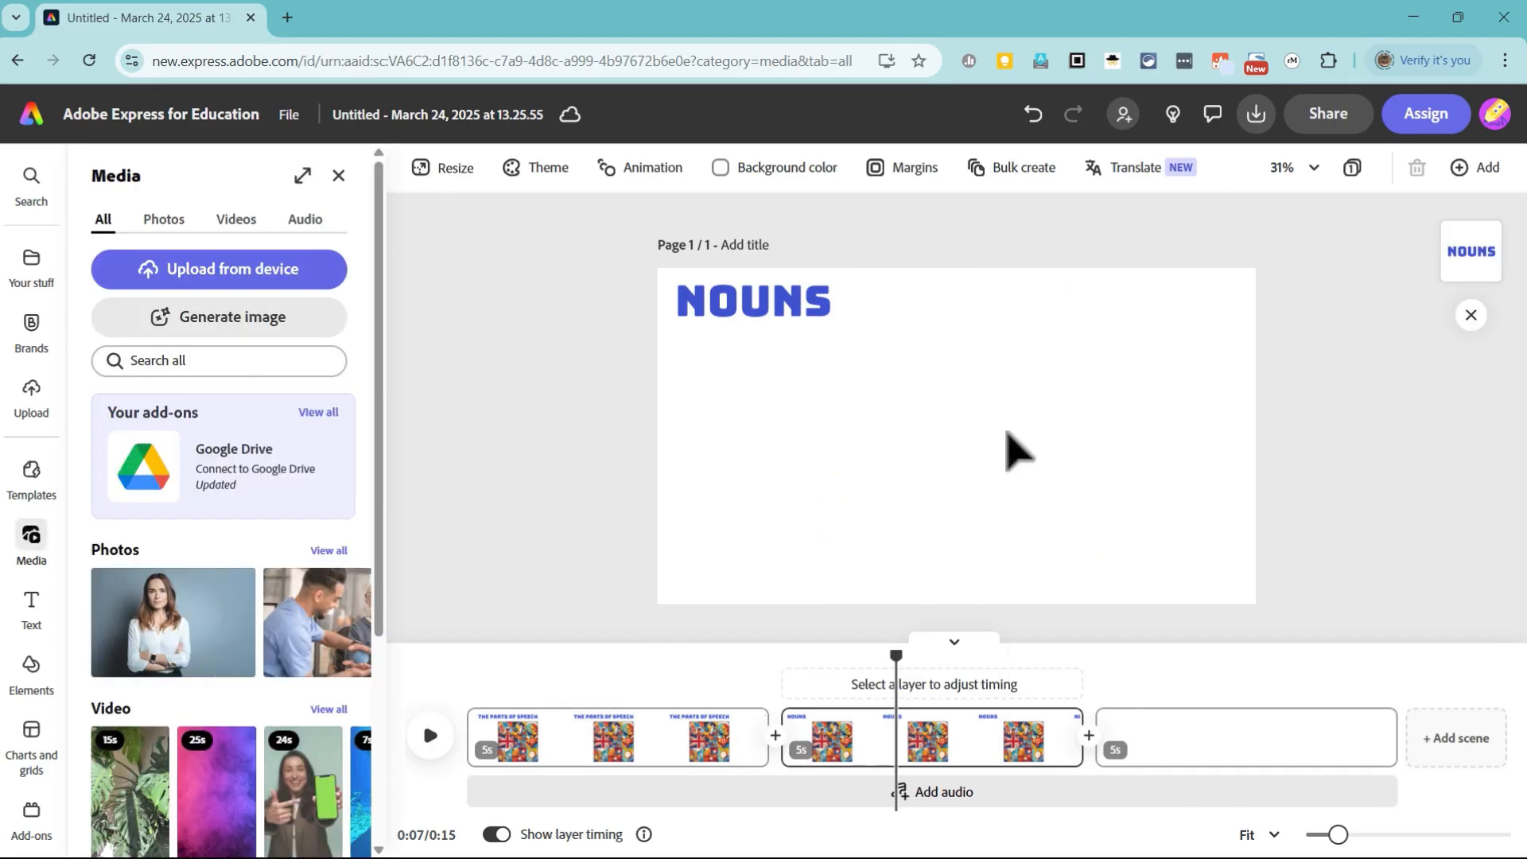
pyautogui.click(827, 312)
pyautogui.write(':')
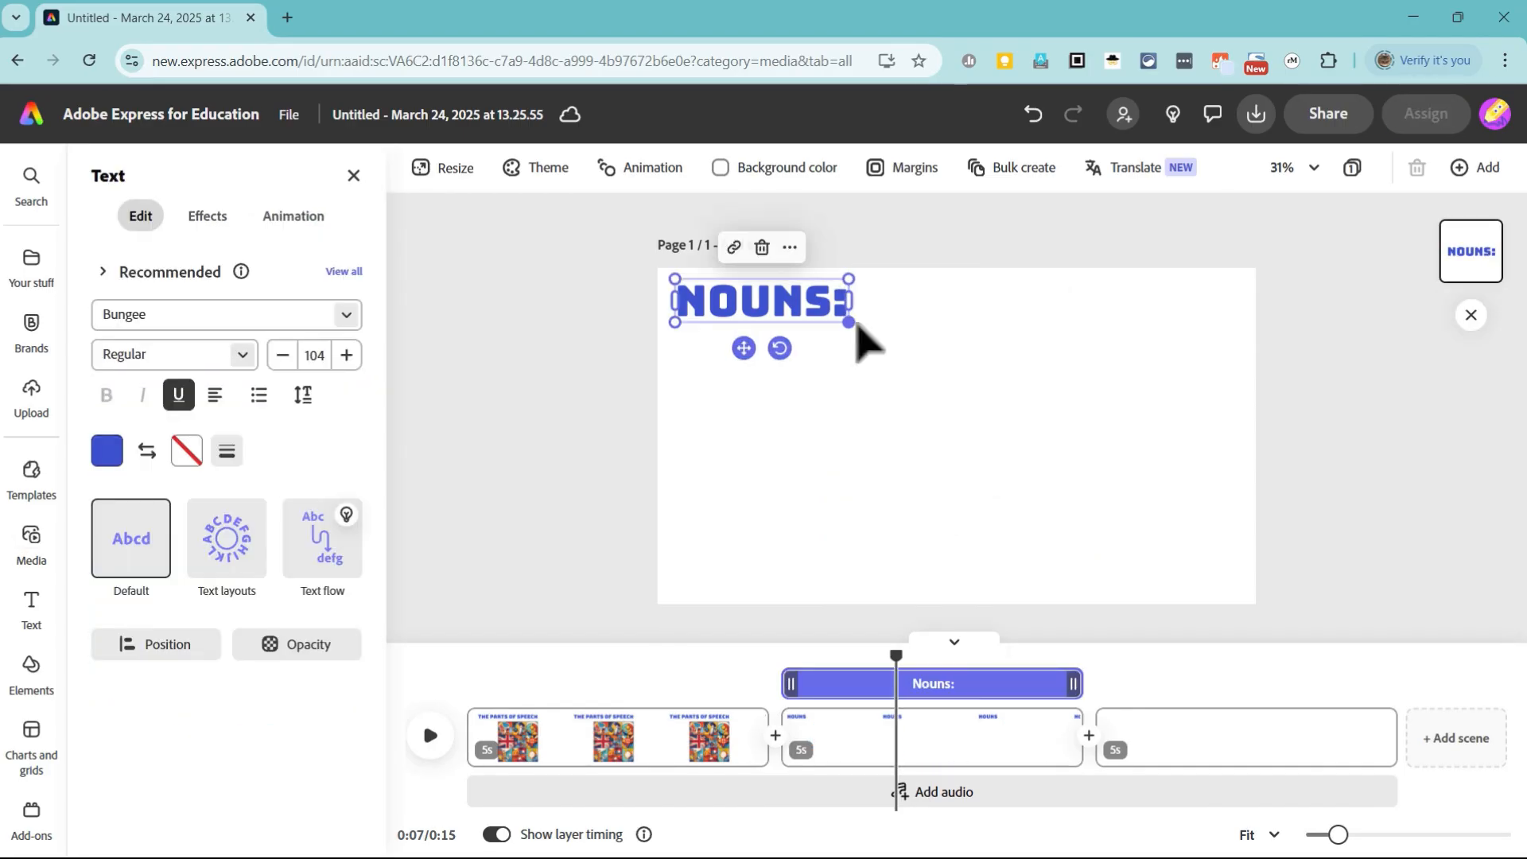
pyautogui.write(' Person, Pl')
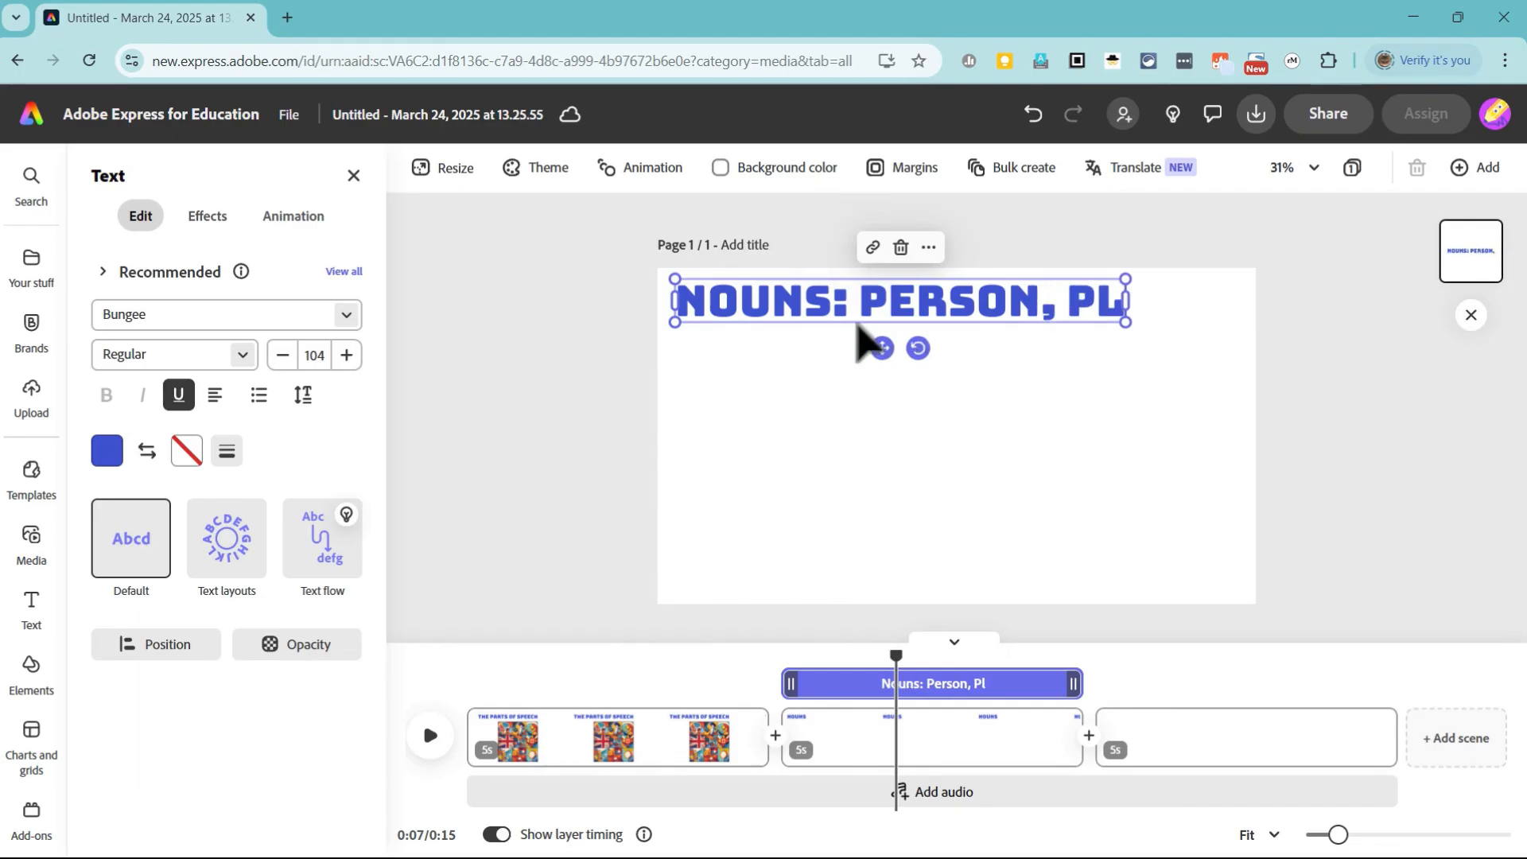
pyautogui.write('ace, Thing')
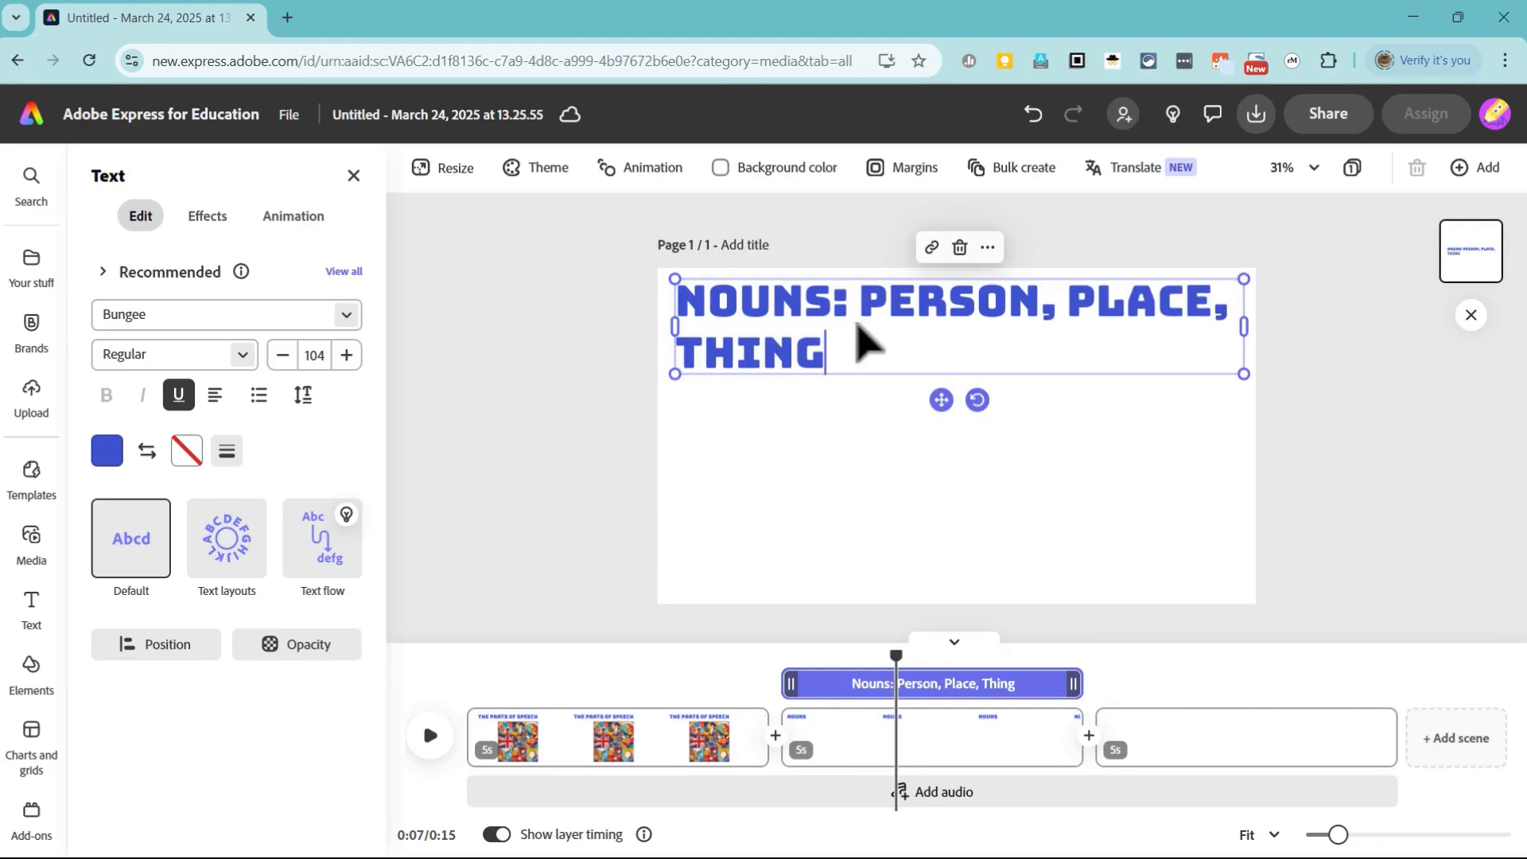
pyautogui.write(', Idea')
pyautogui.click(910, 465)
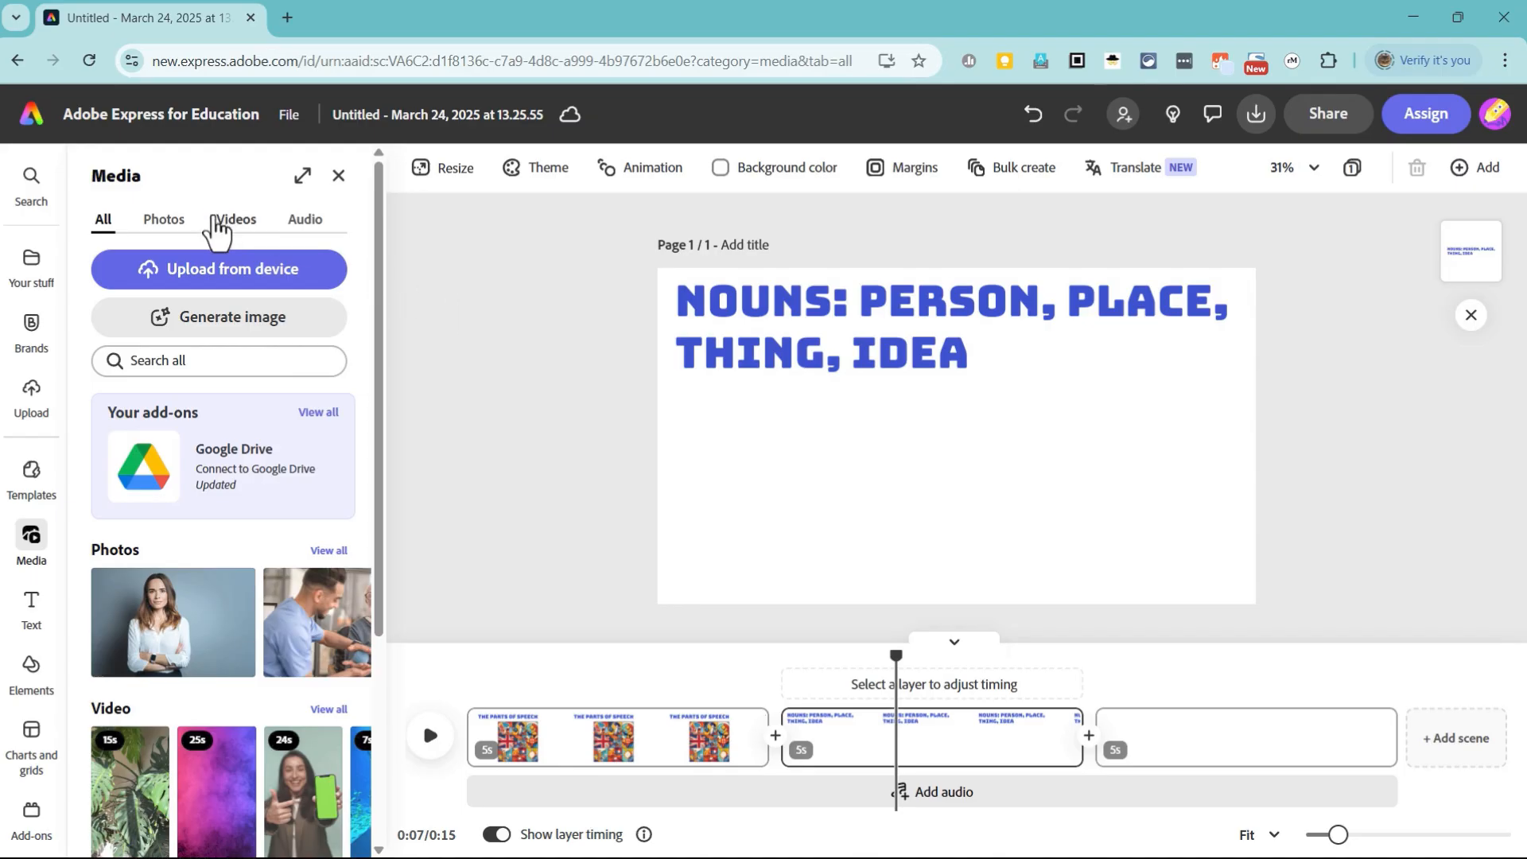
# Step: Search the stock videos for "people"
pyautogui.click(34, 531)
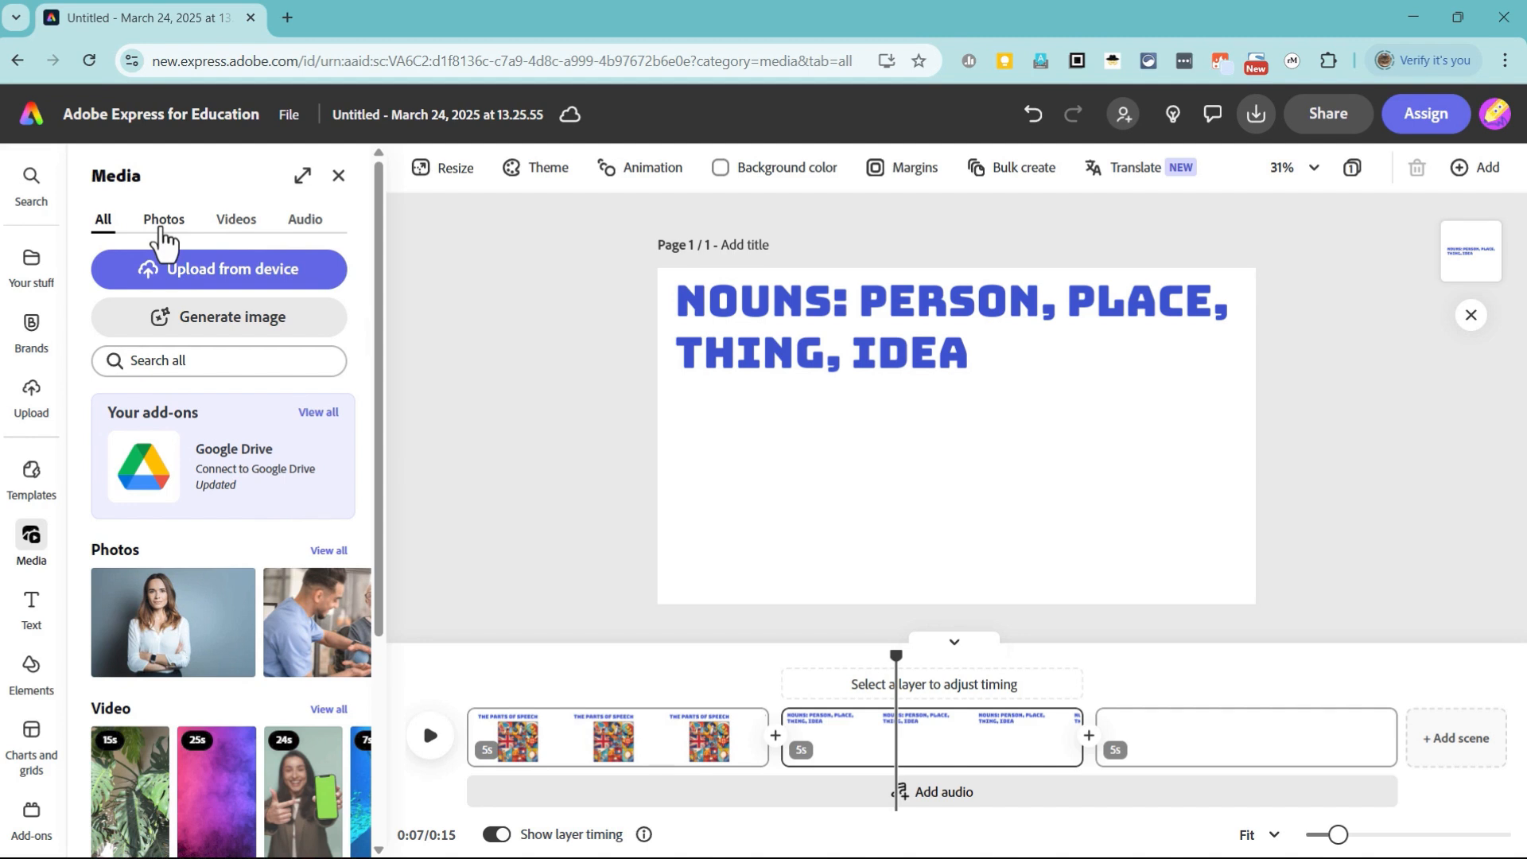
pyautogui.click(166, 221)
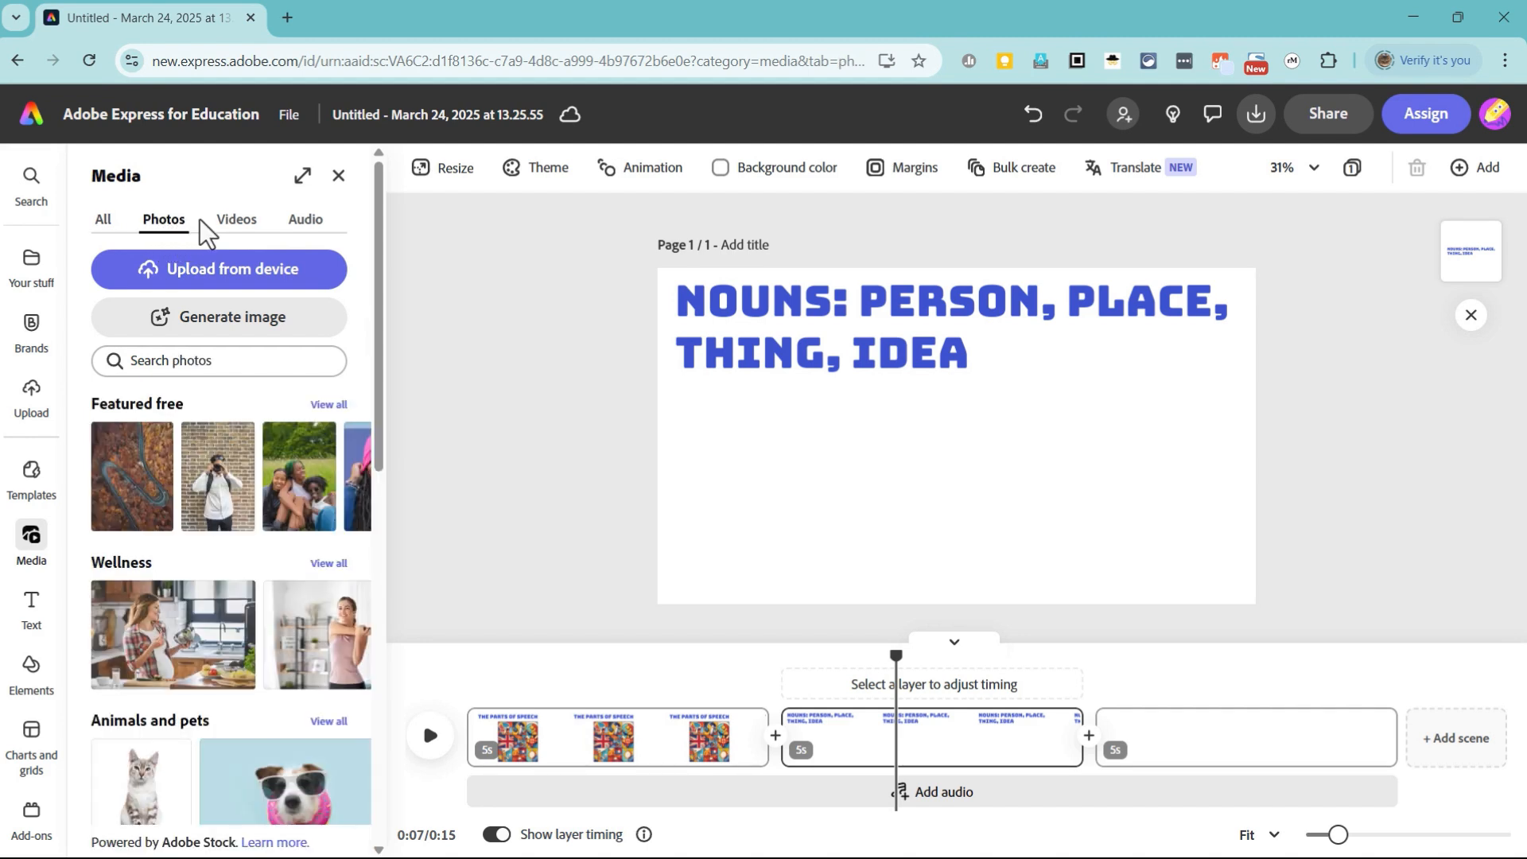
pyautogui.click(237, 221)
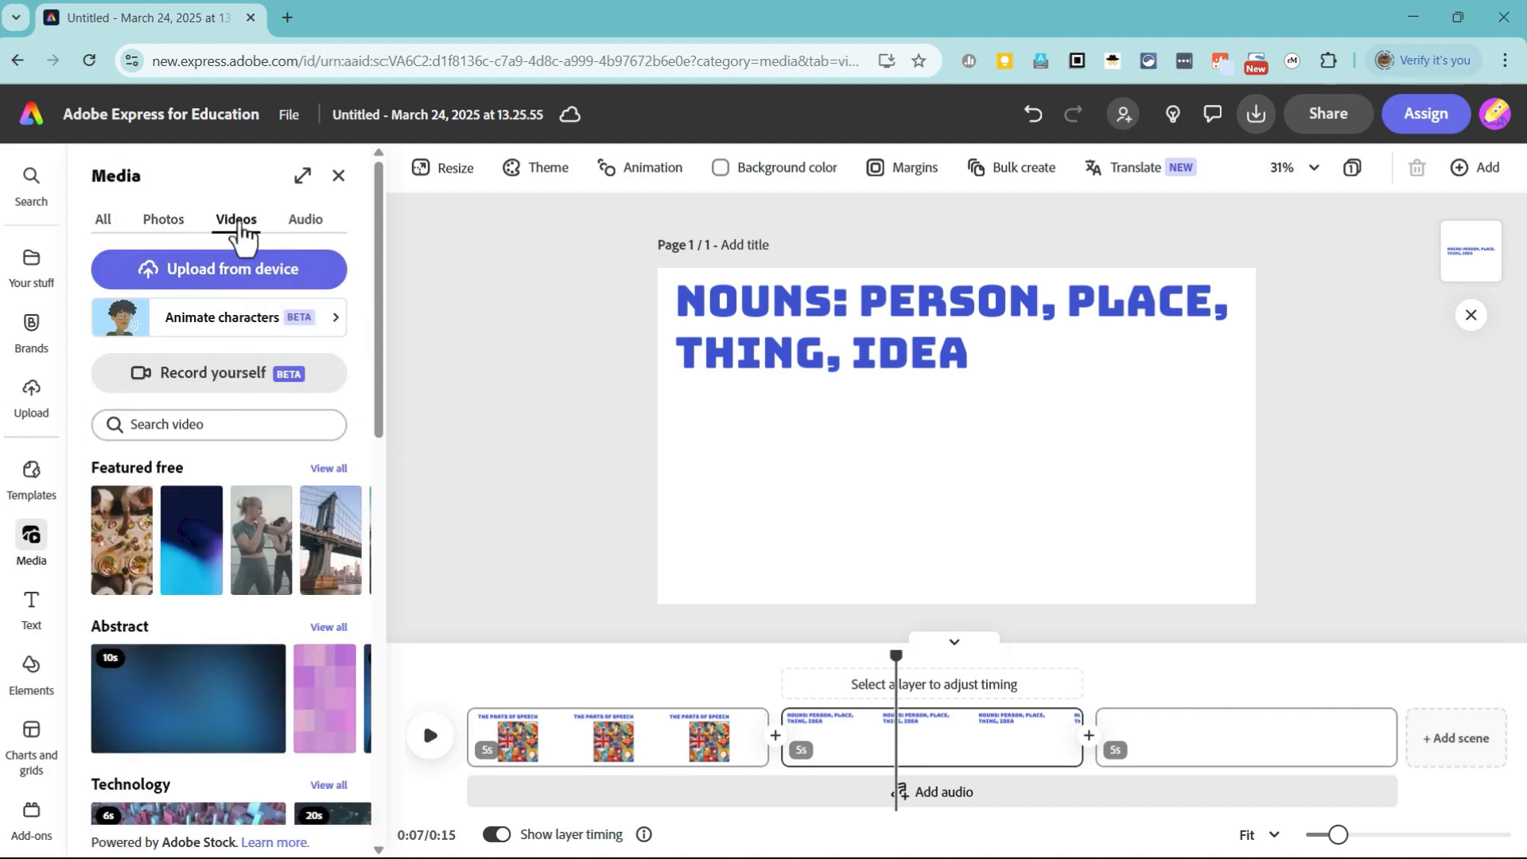
pyautogui.click(216, 429)
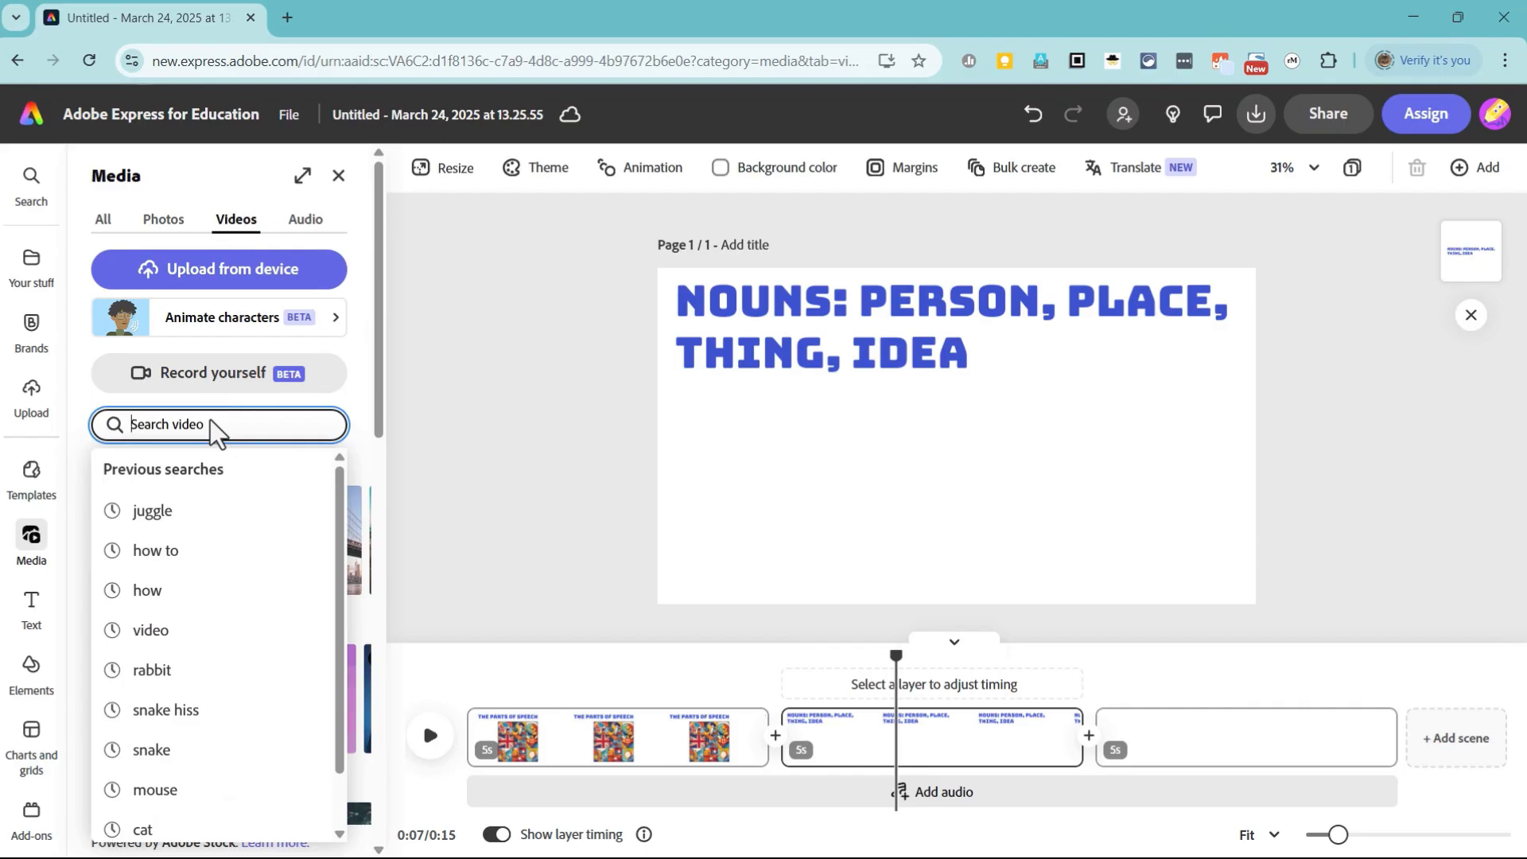
pyautogui.write('people')
pyautogui.press('Return')
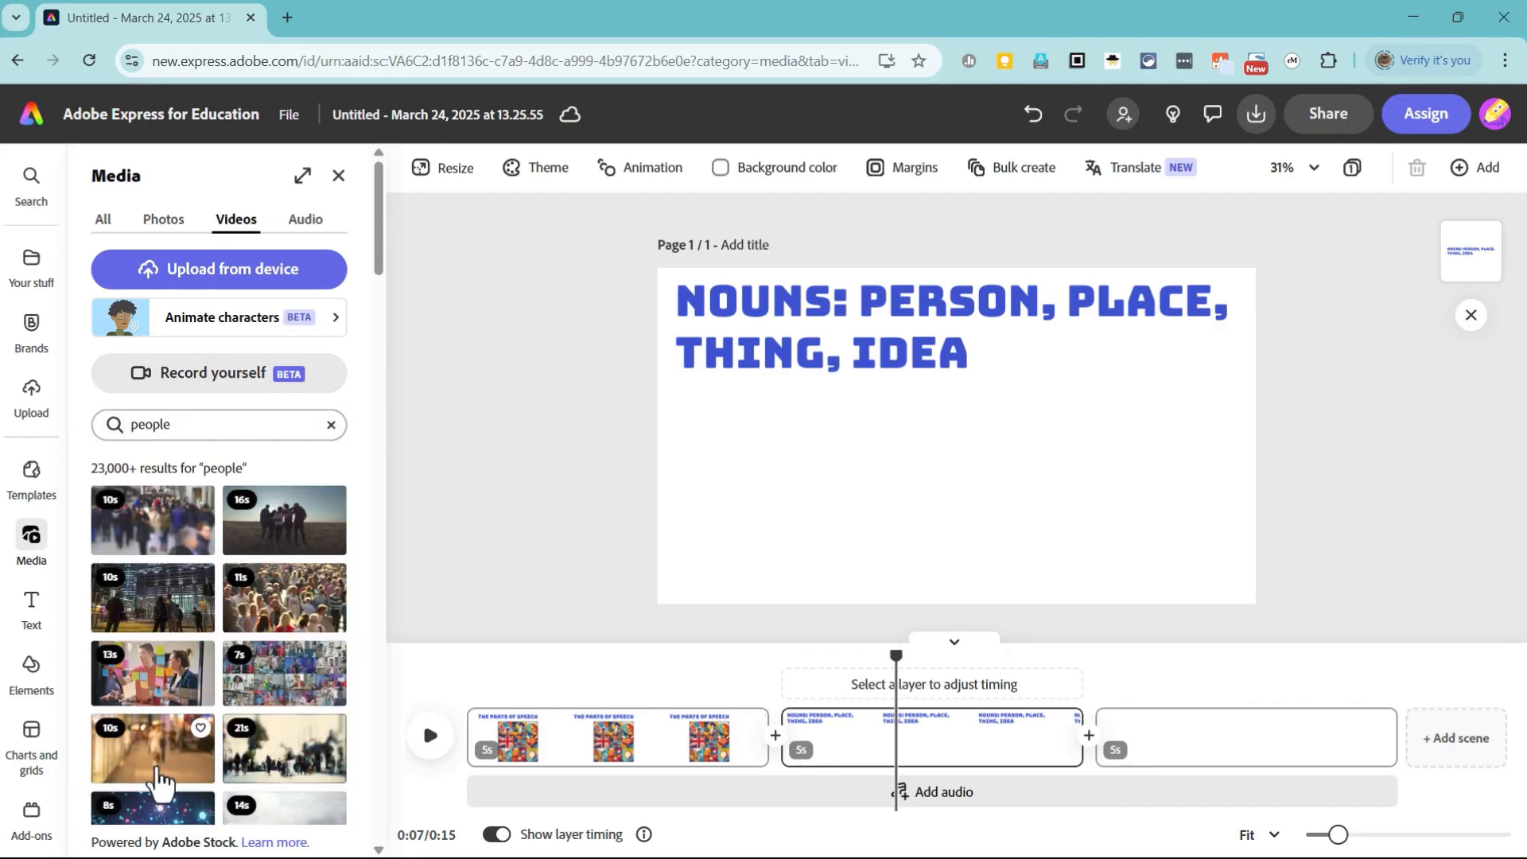
# Step: Add the 10-second blurred clip of a shopping passage below the Nouns heading and enlarge it to fill the lower part of the page
pyautogui.click(158, 759)
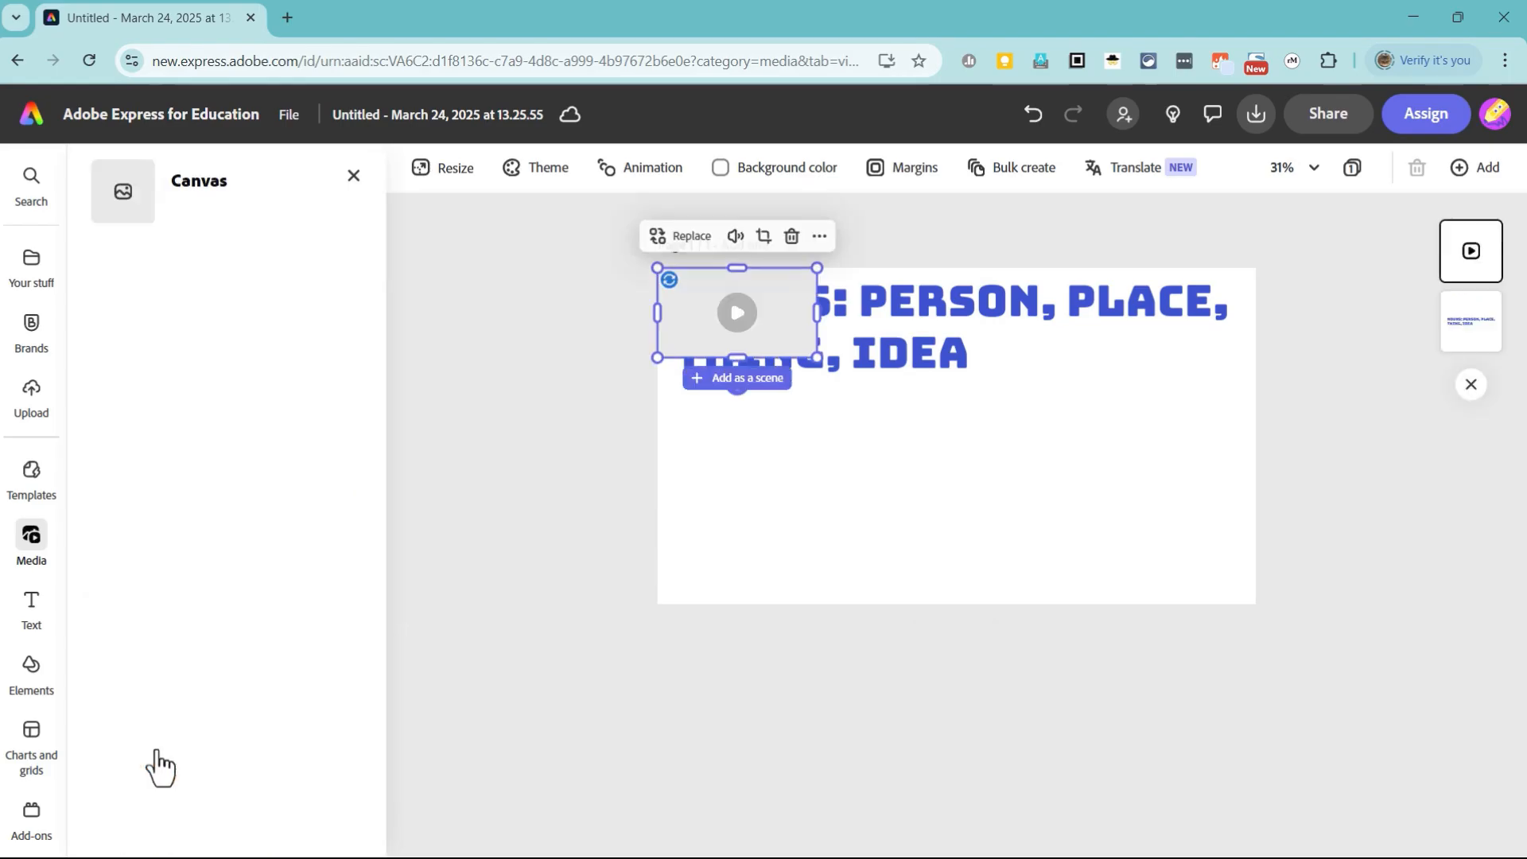
pyautogui.moveTo(803, 343); pyautogui.dragTo(991, 562)
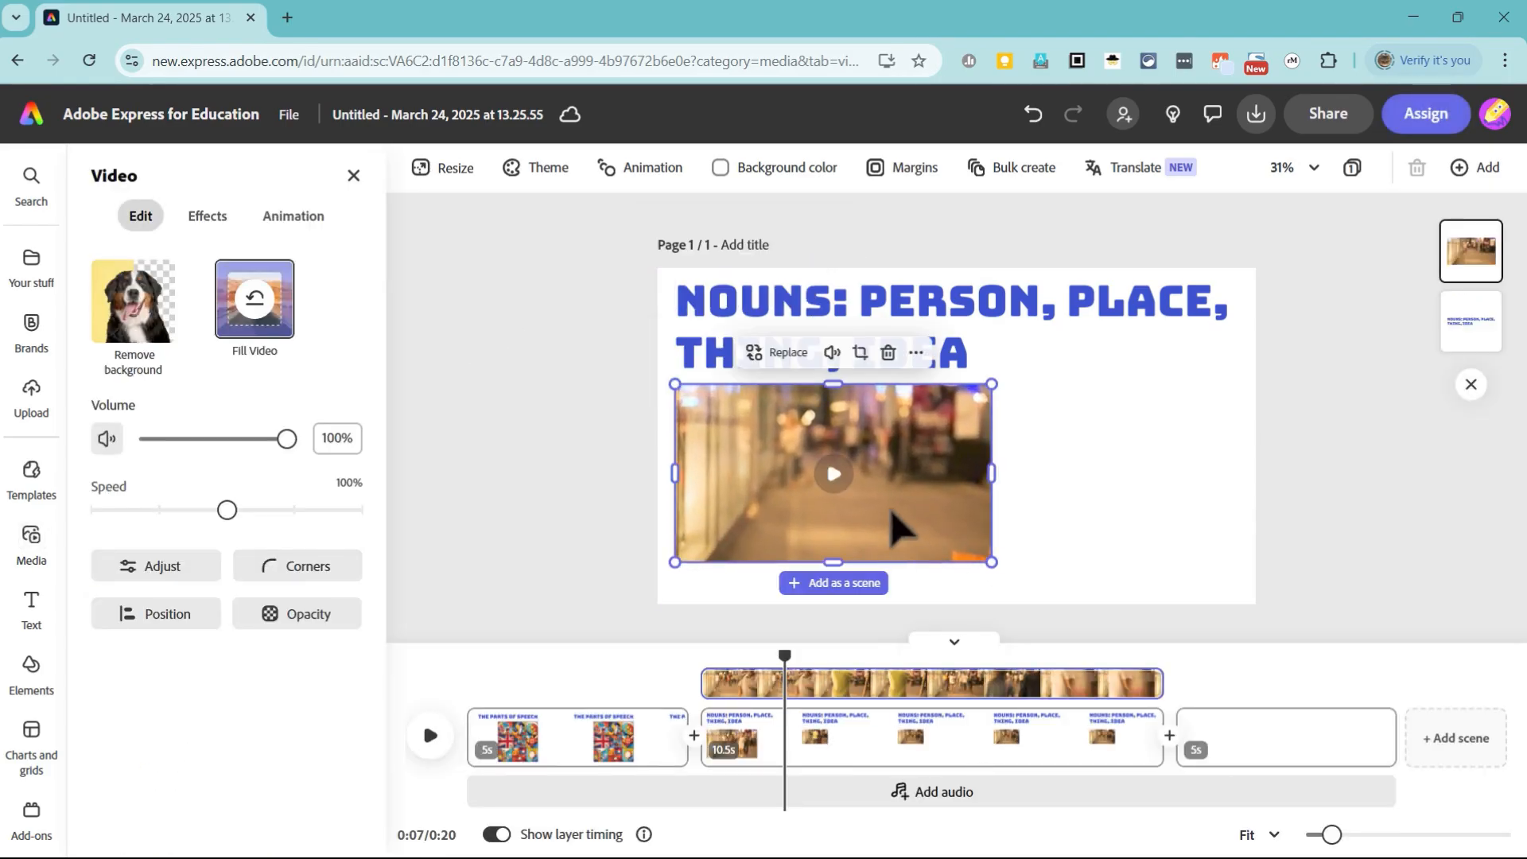
pyautogui.moveTo(893, 515); pyautogui.dragTo(886, 521)
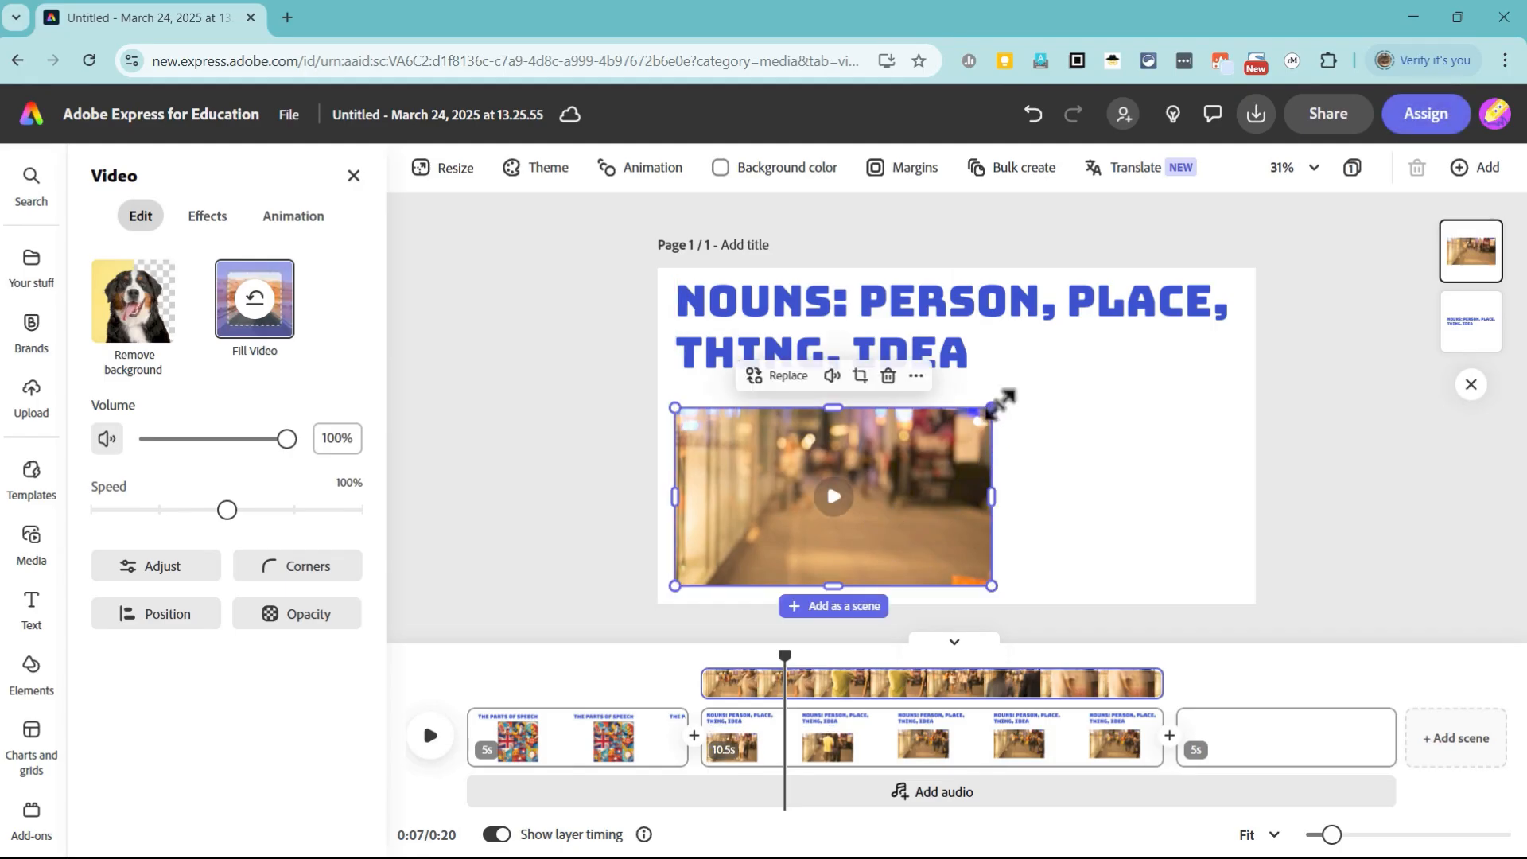
pyautogui.moveTo(992, 407); pyautogui.dragTo(1032, 385)
pyautogui.click(1159, 437)
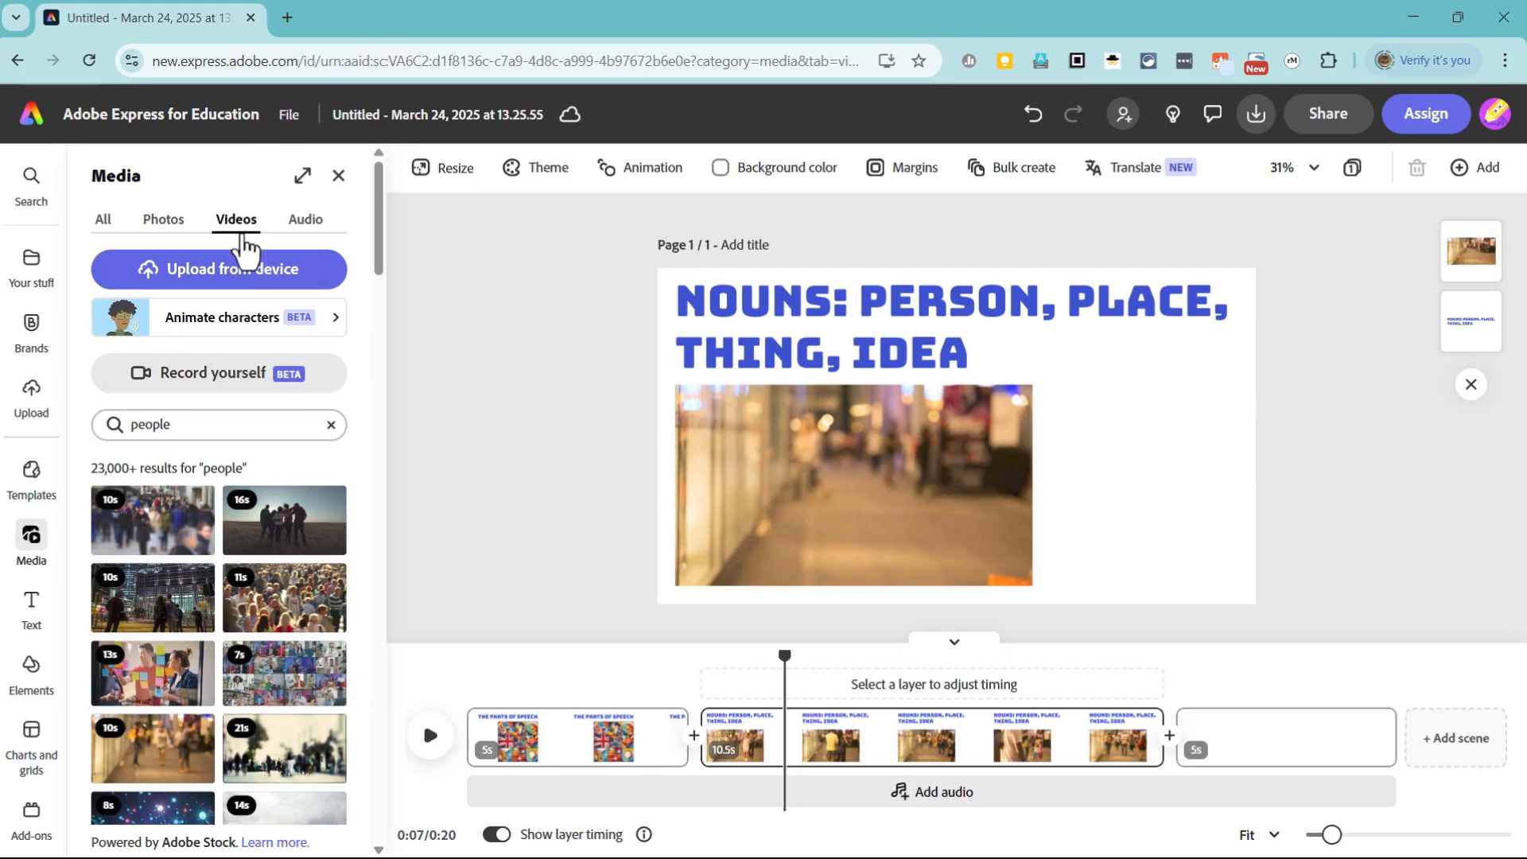
# Step: Set up a voiceover recording and allow the site to use the microphone this time only
pyautogui.click(175, 227)
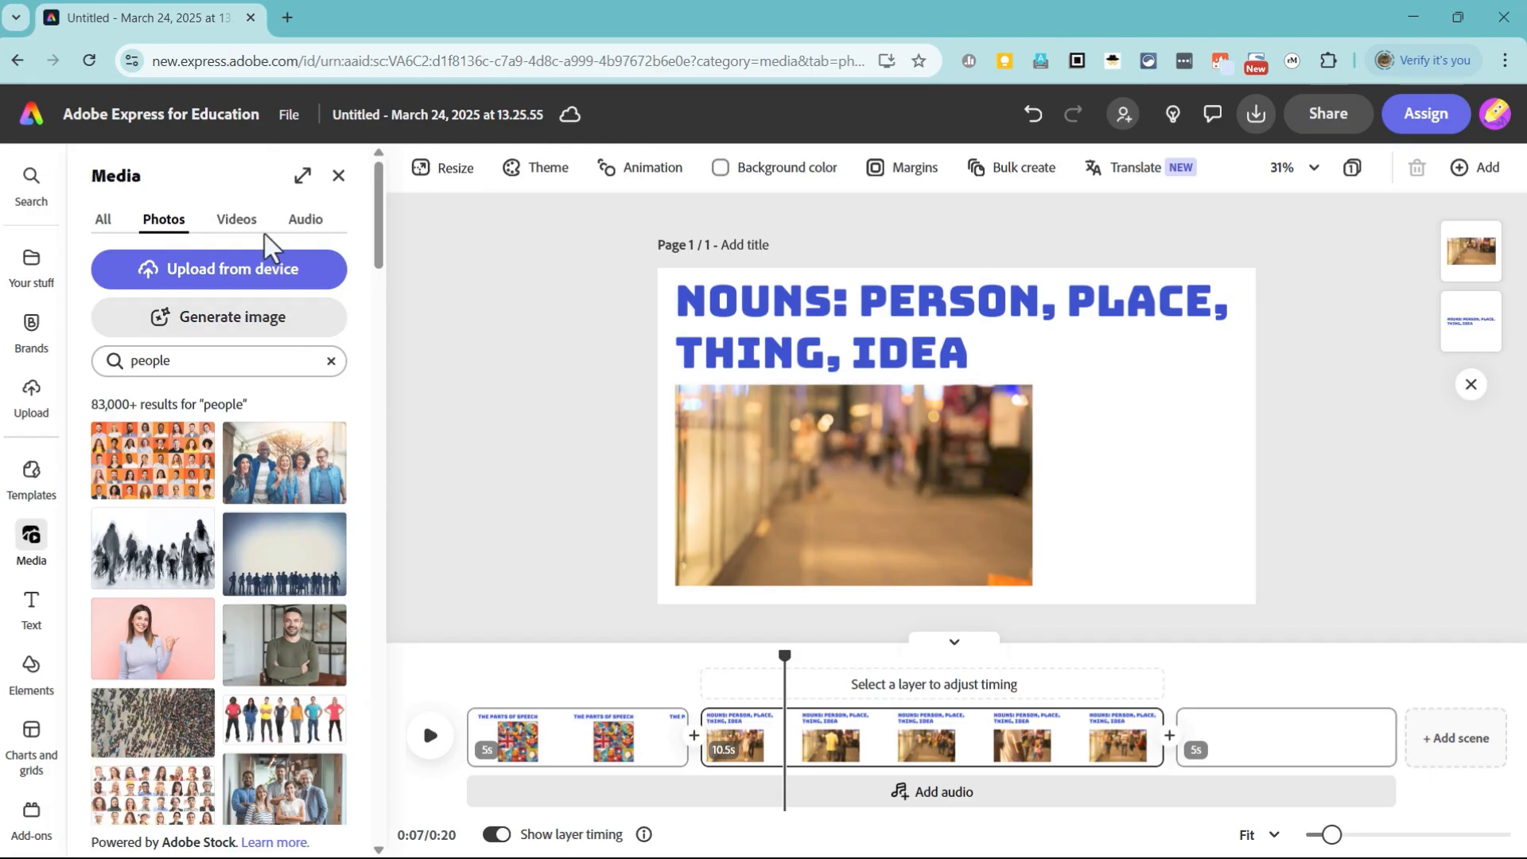
pyautogui.click(314, 227)
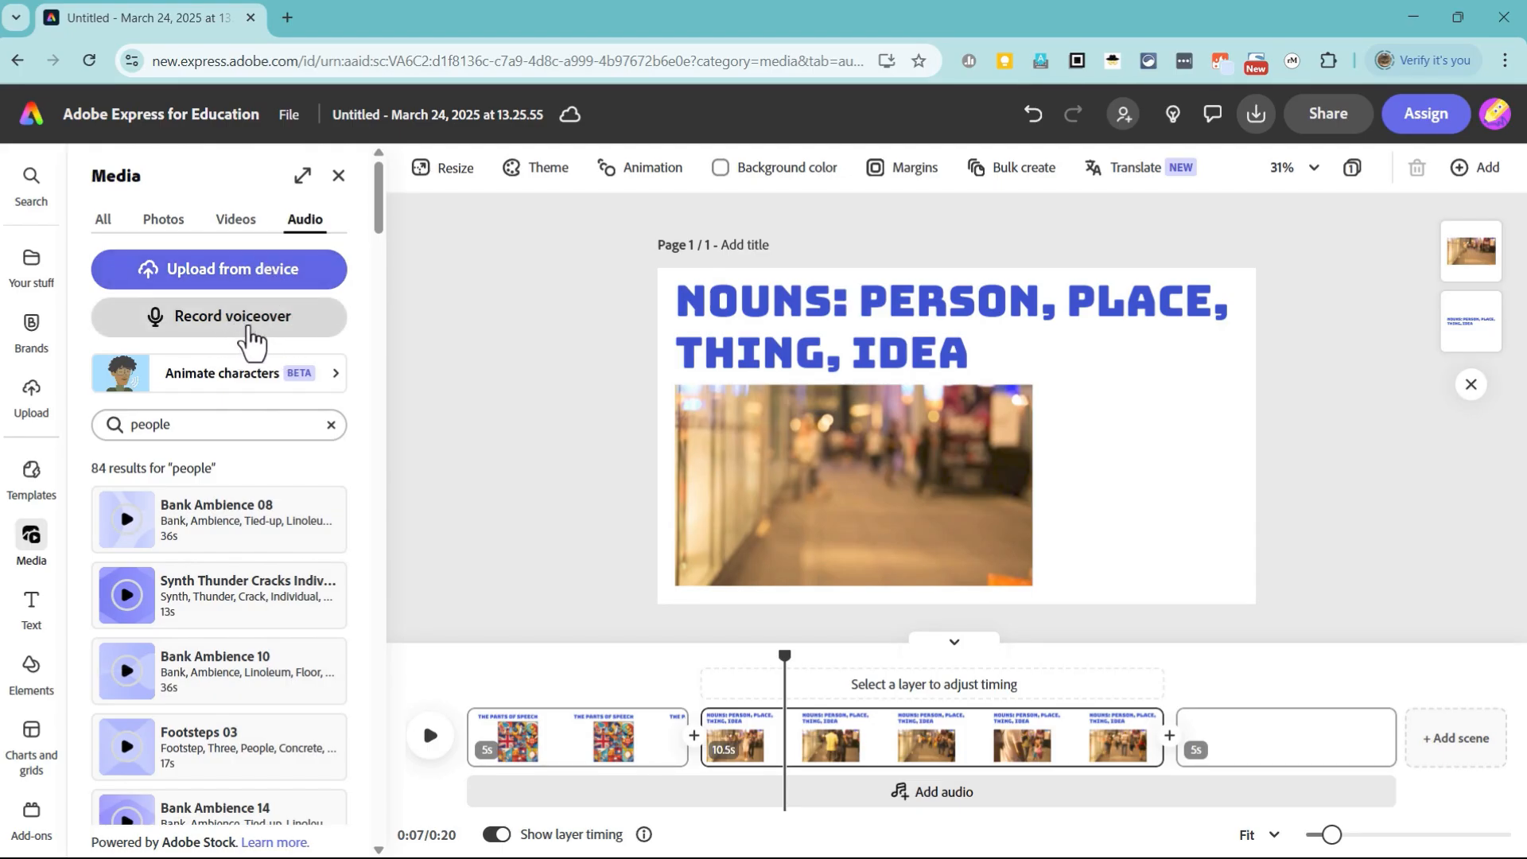
pyautogui.click(248, 330)
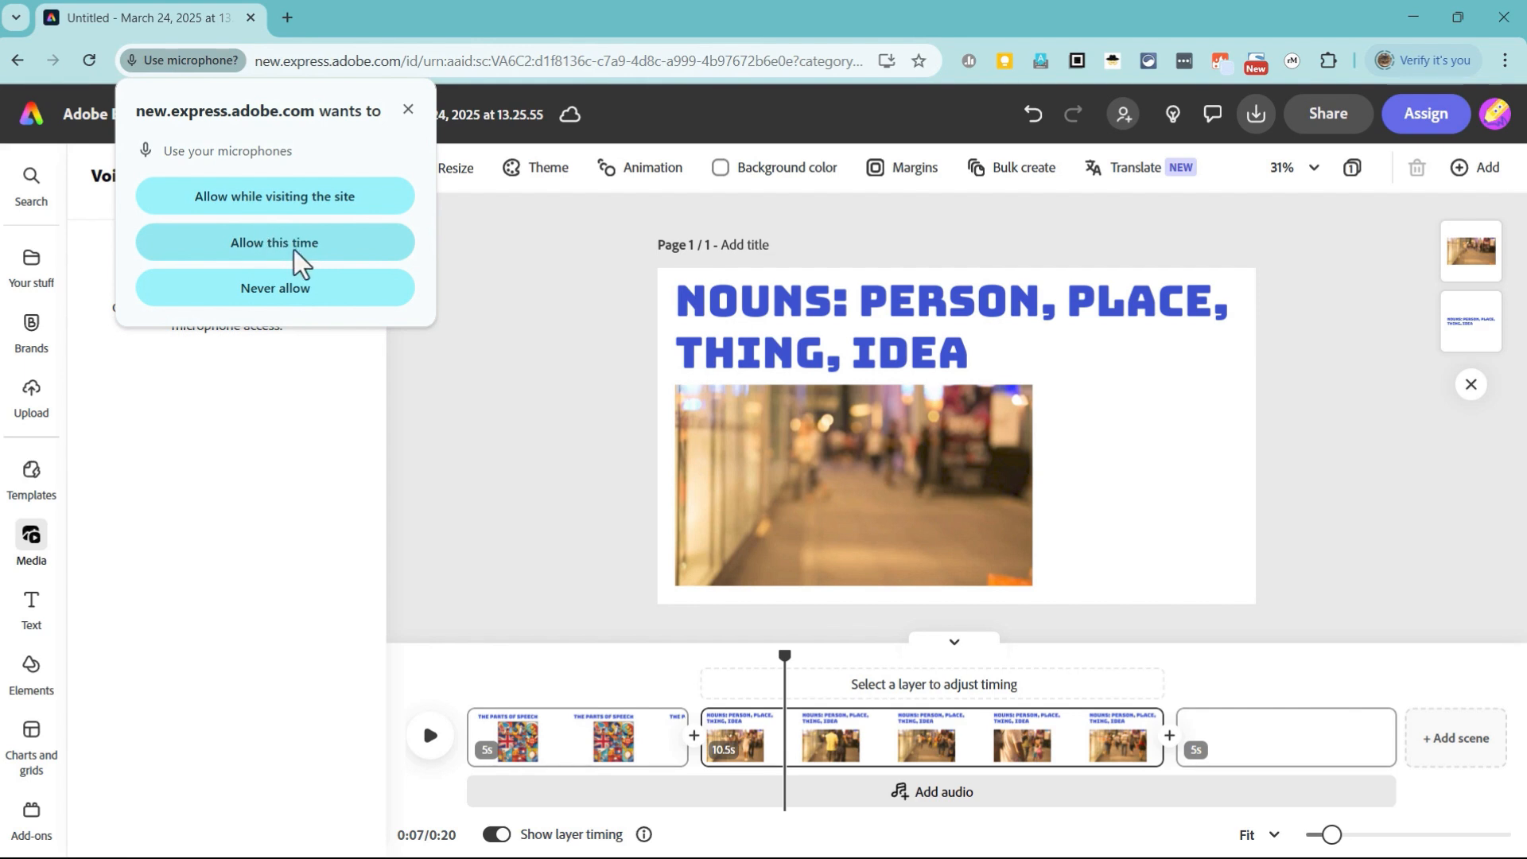
pyautogui.click(302, 255)
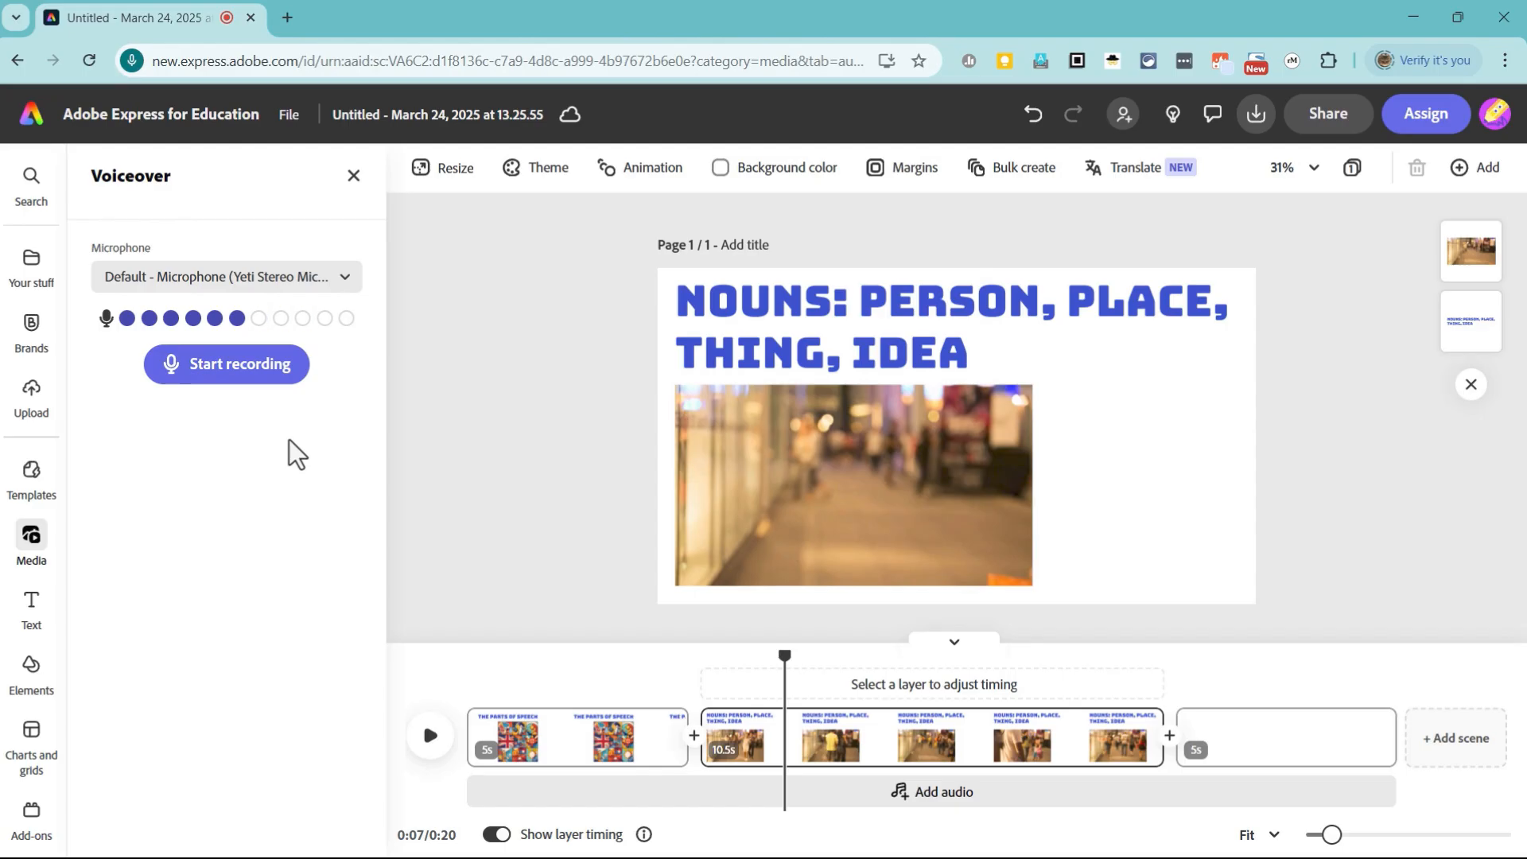
# Step: Keep the default Yeti Stereo Microphone and record a voiceover of about 11 seconds over the Nouns scene
pyautogui.click(299, 284)
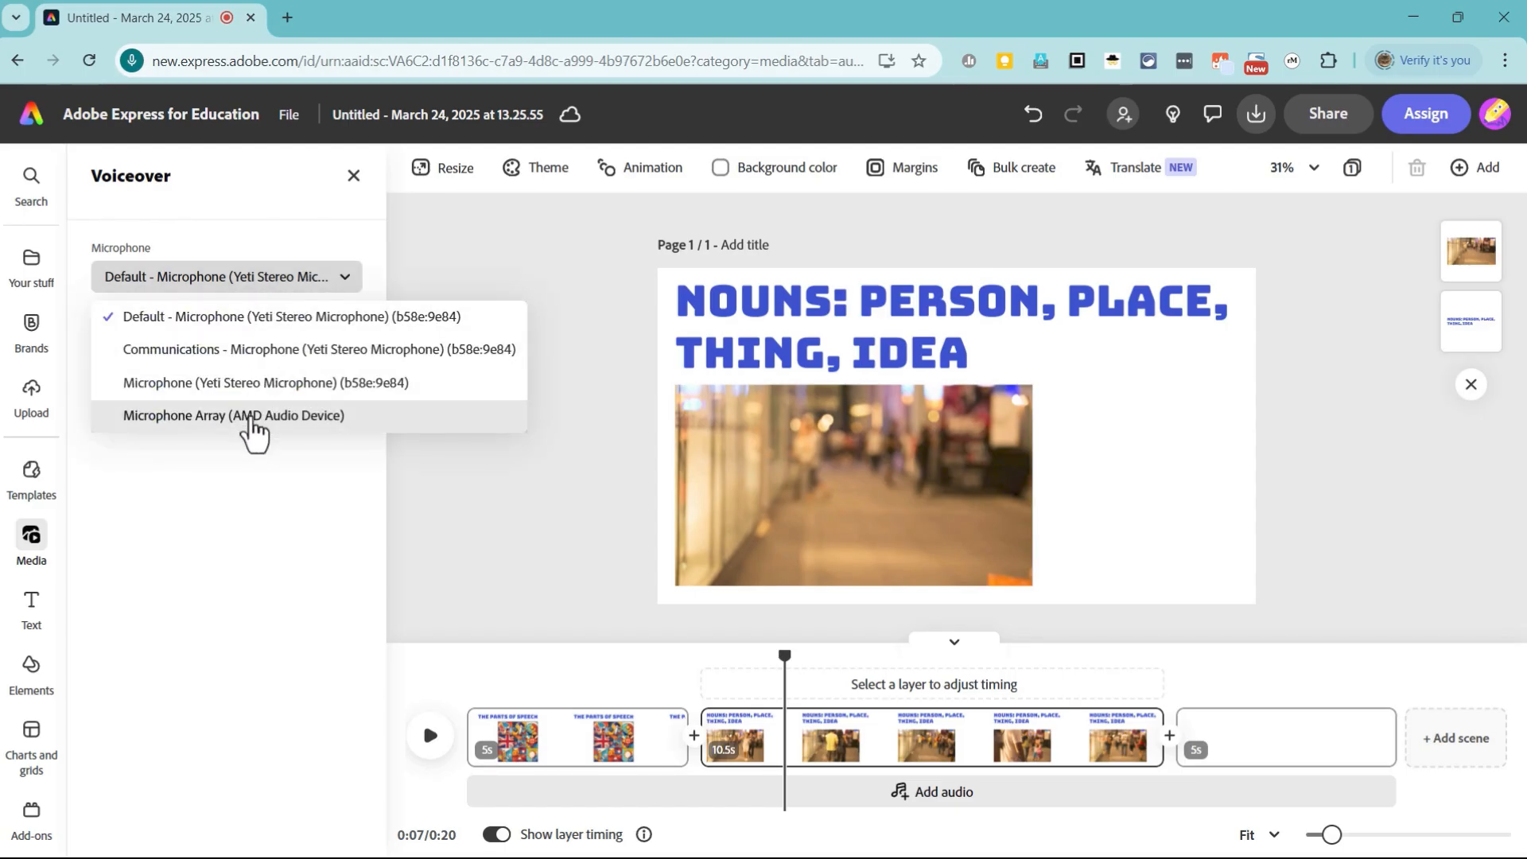
pyautogui.click(257, 296)
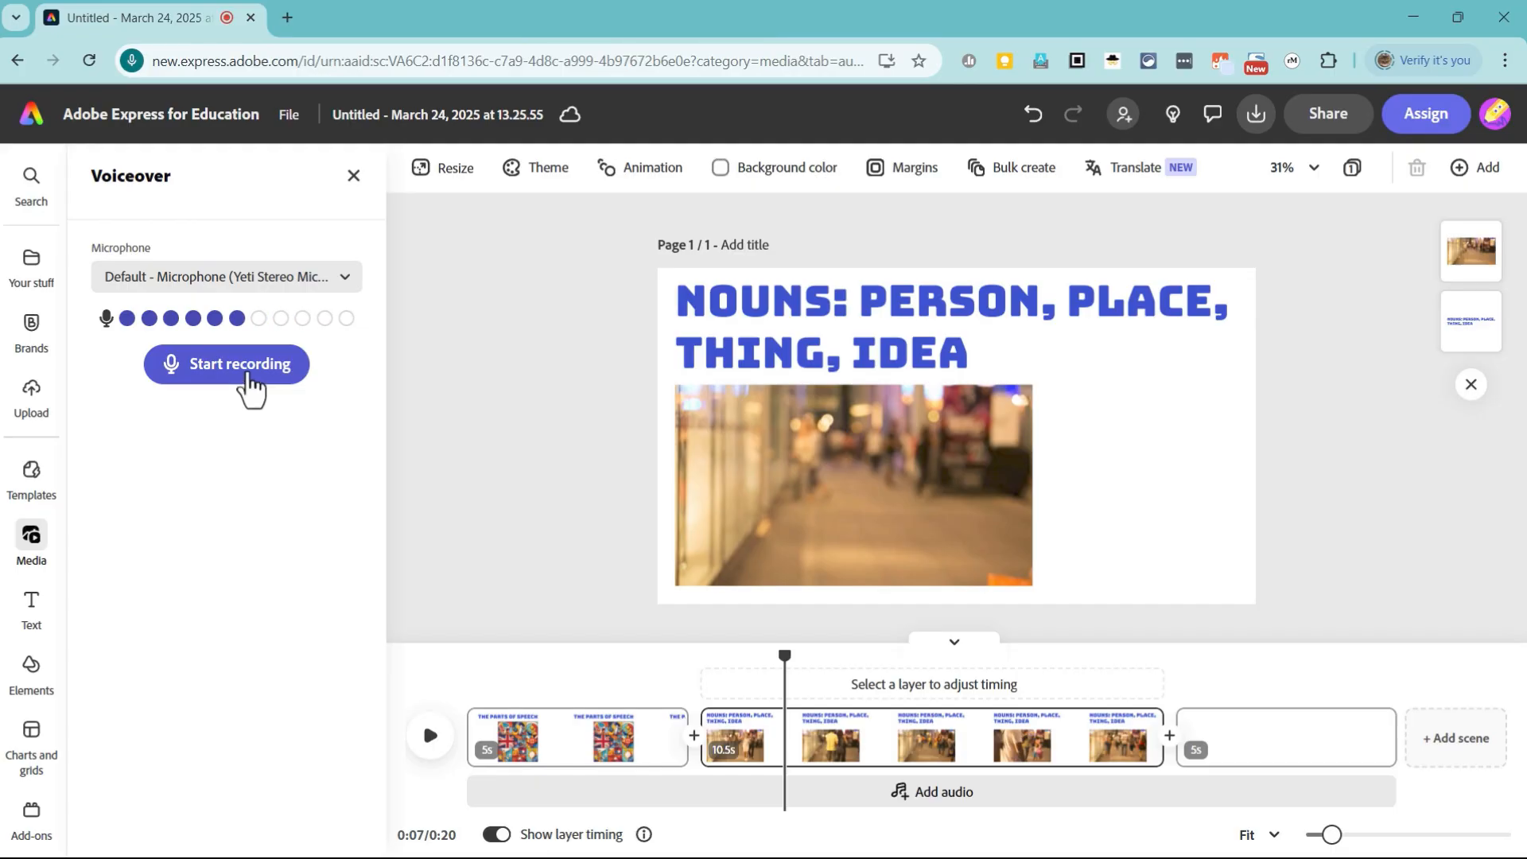
pyautogui.click(247, 372)
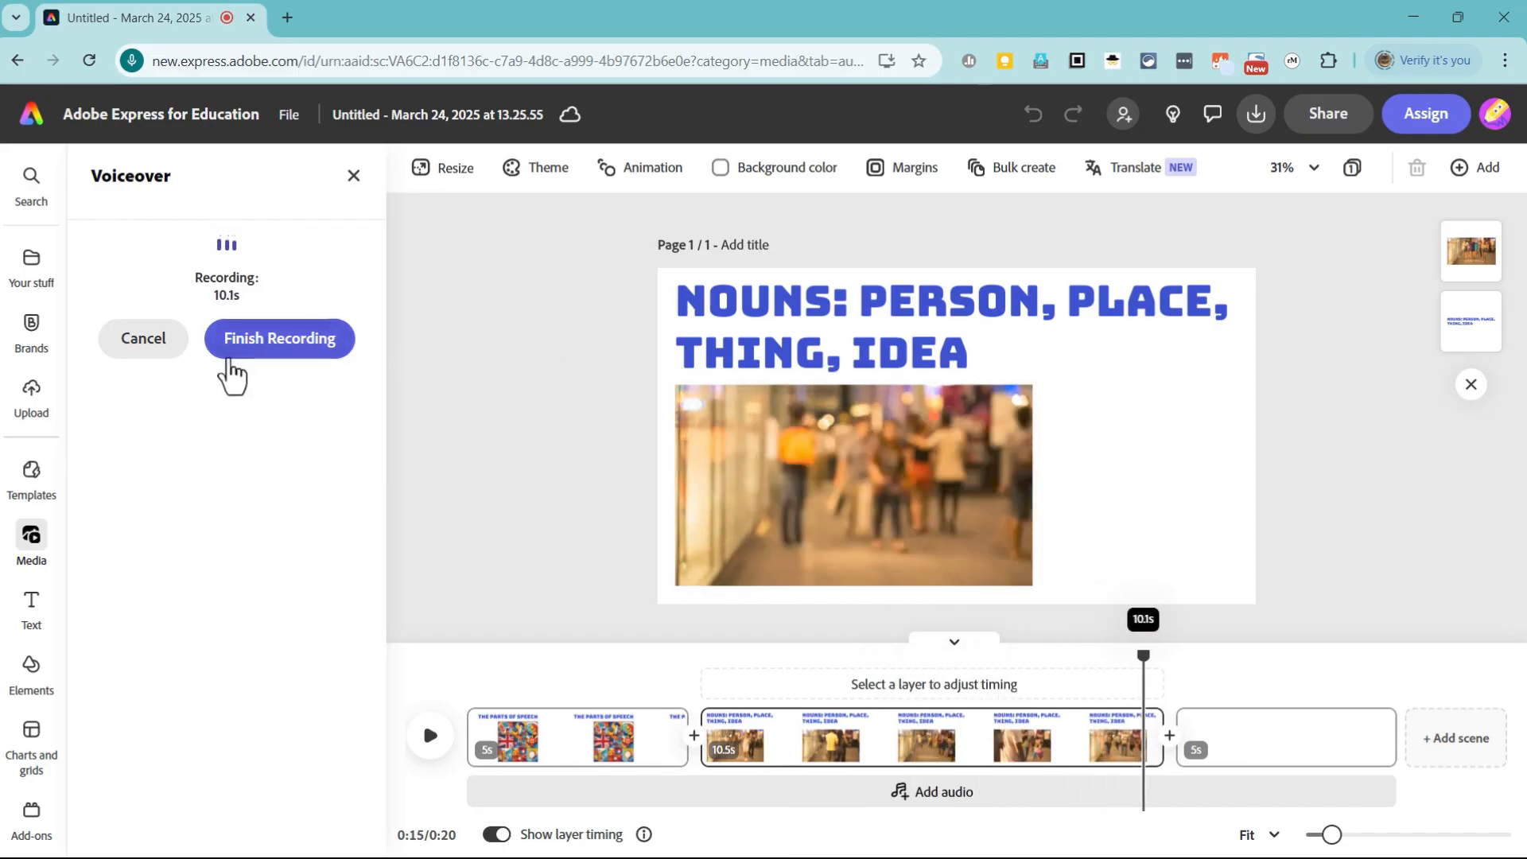
pyautogui.click(247, 346)
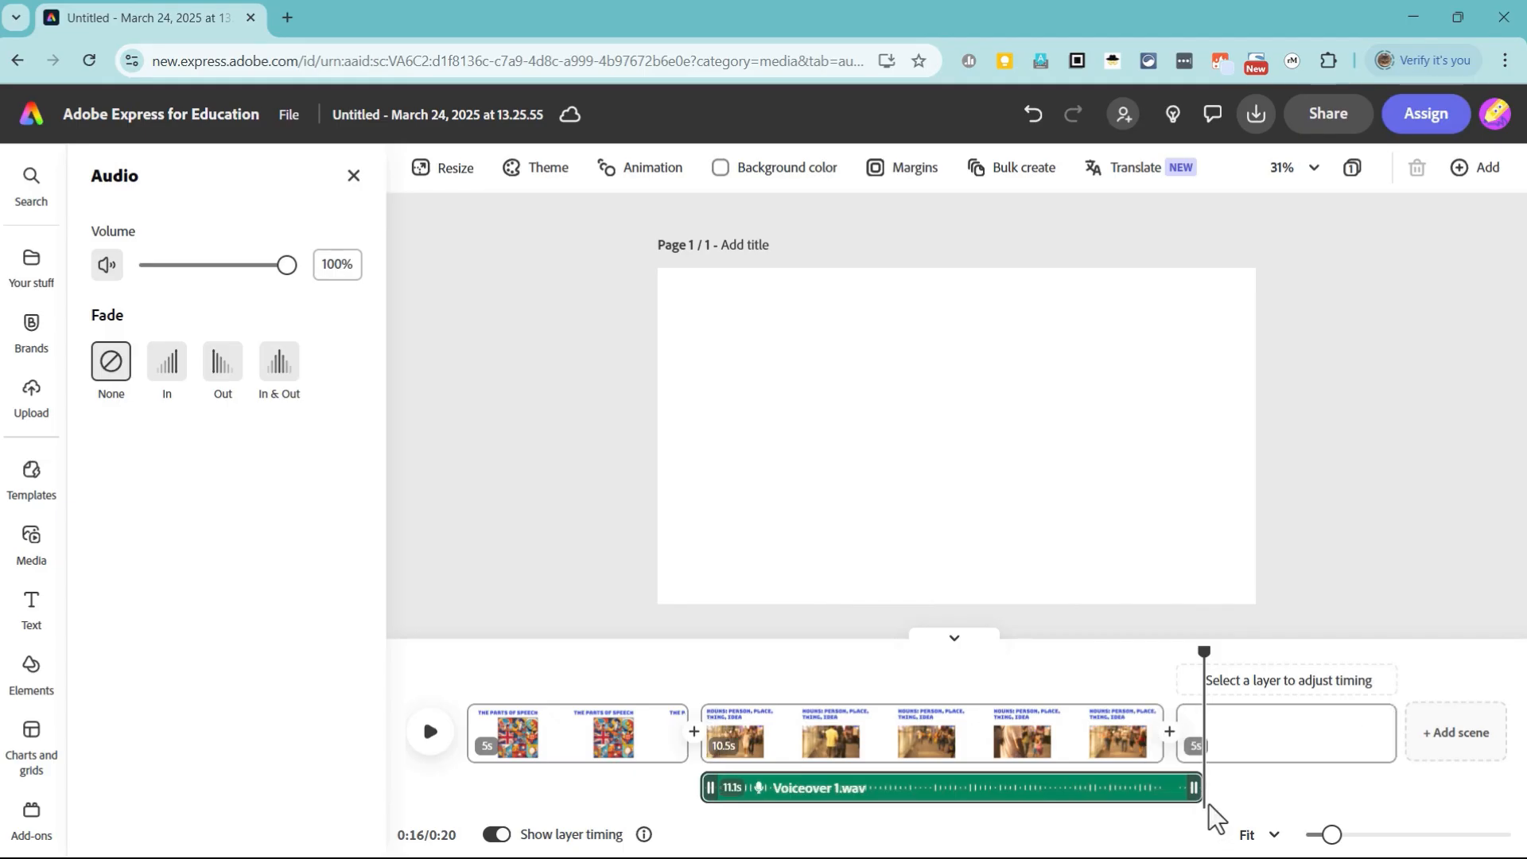
# Step: Trim the end of the voiceover to 10.5 seconds to match the Nouns scene and play part of the scene back
pyautogui.moveTo(1199, 798); pyautogui.dragTo(1163, 799)
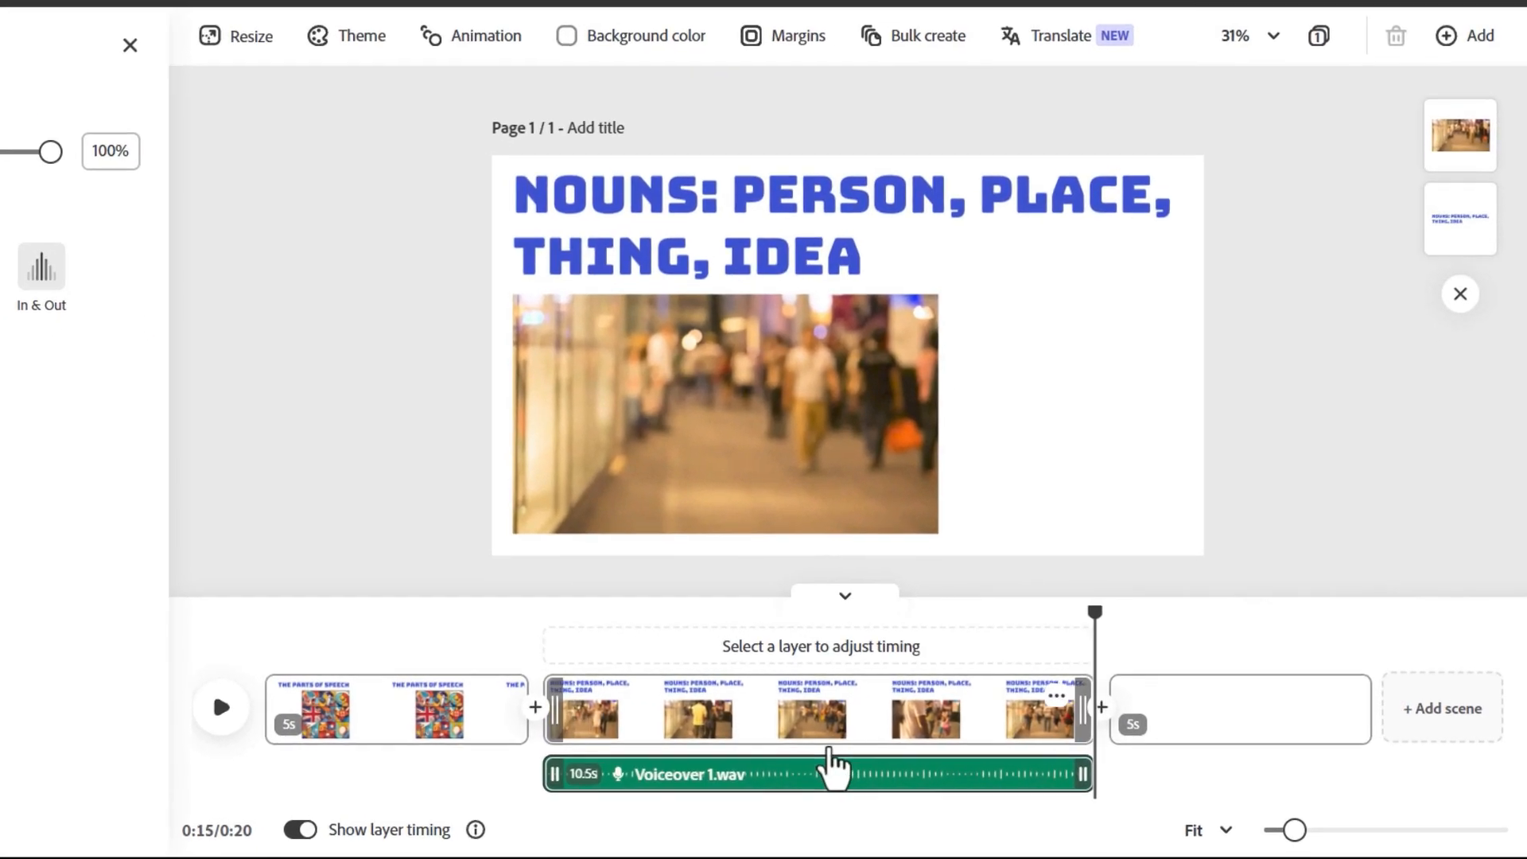
pyautogui.moveTo(1026, 617); pyautogui.dragTo(521, 688)
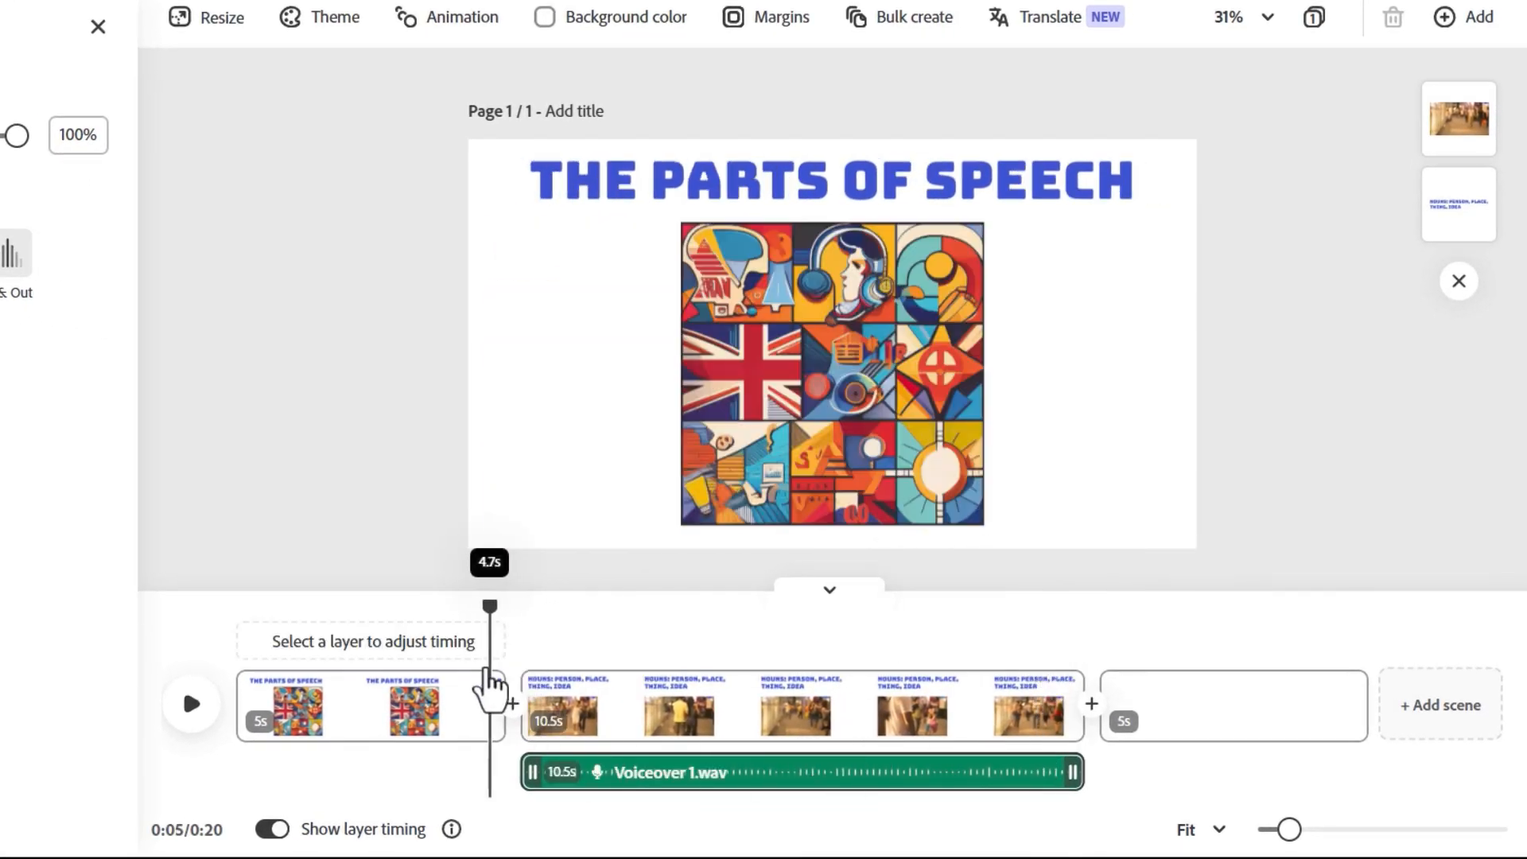
pyautogui.click(191, 703)
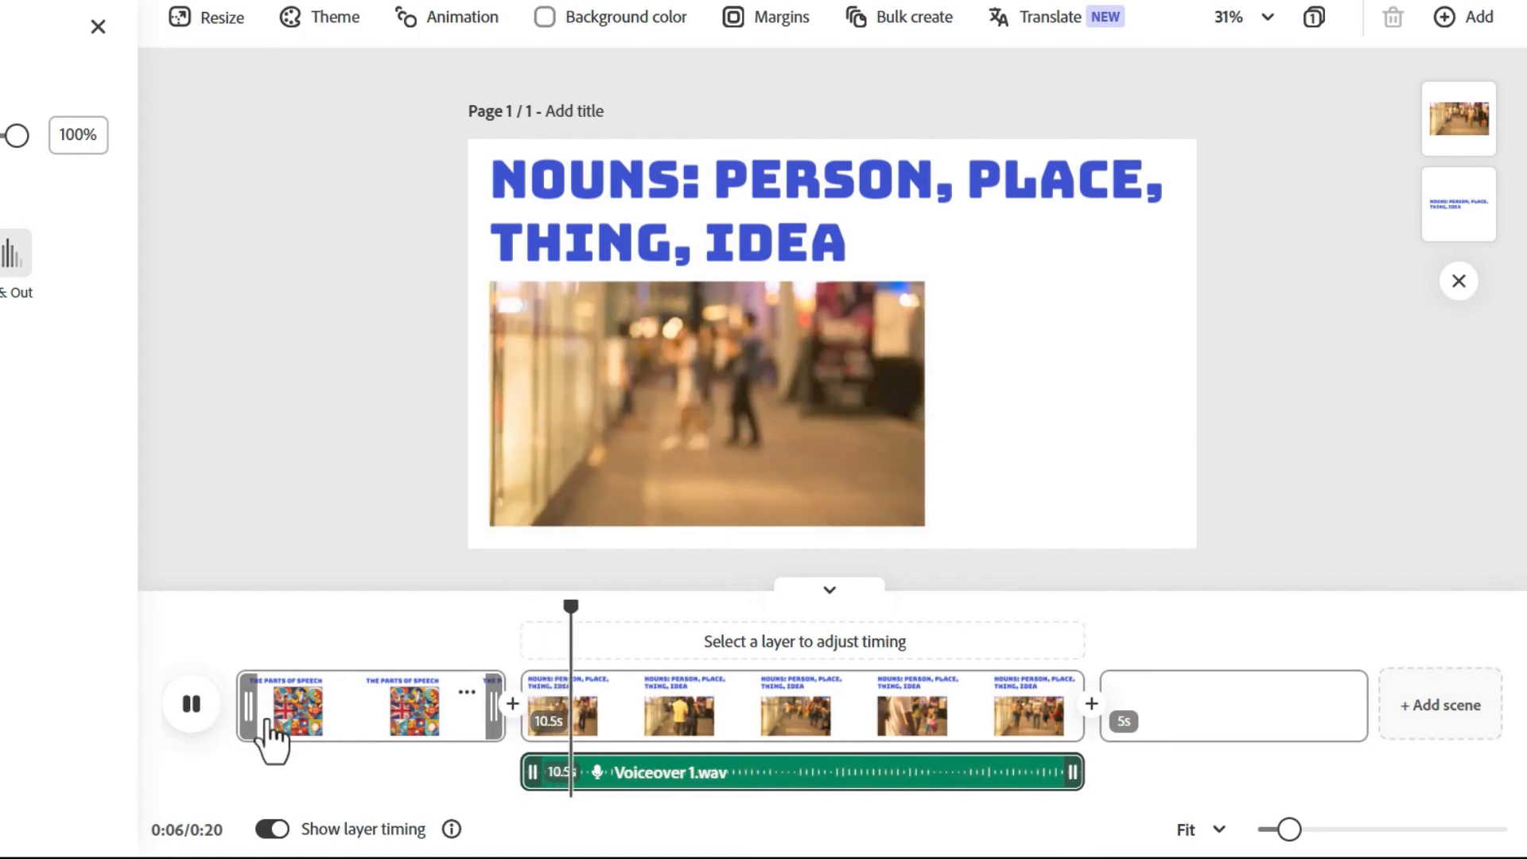
pyautogui.click(190, 704)
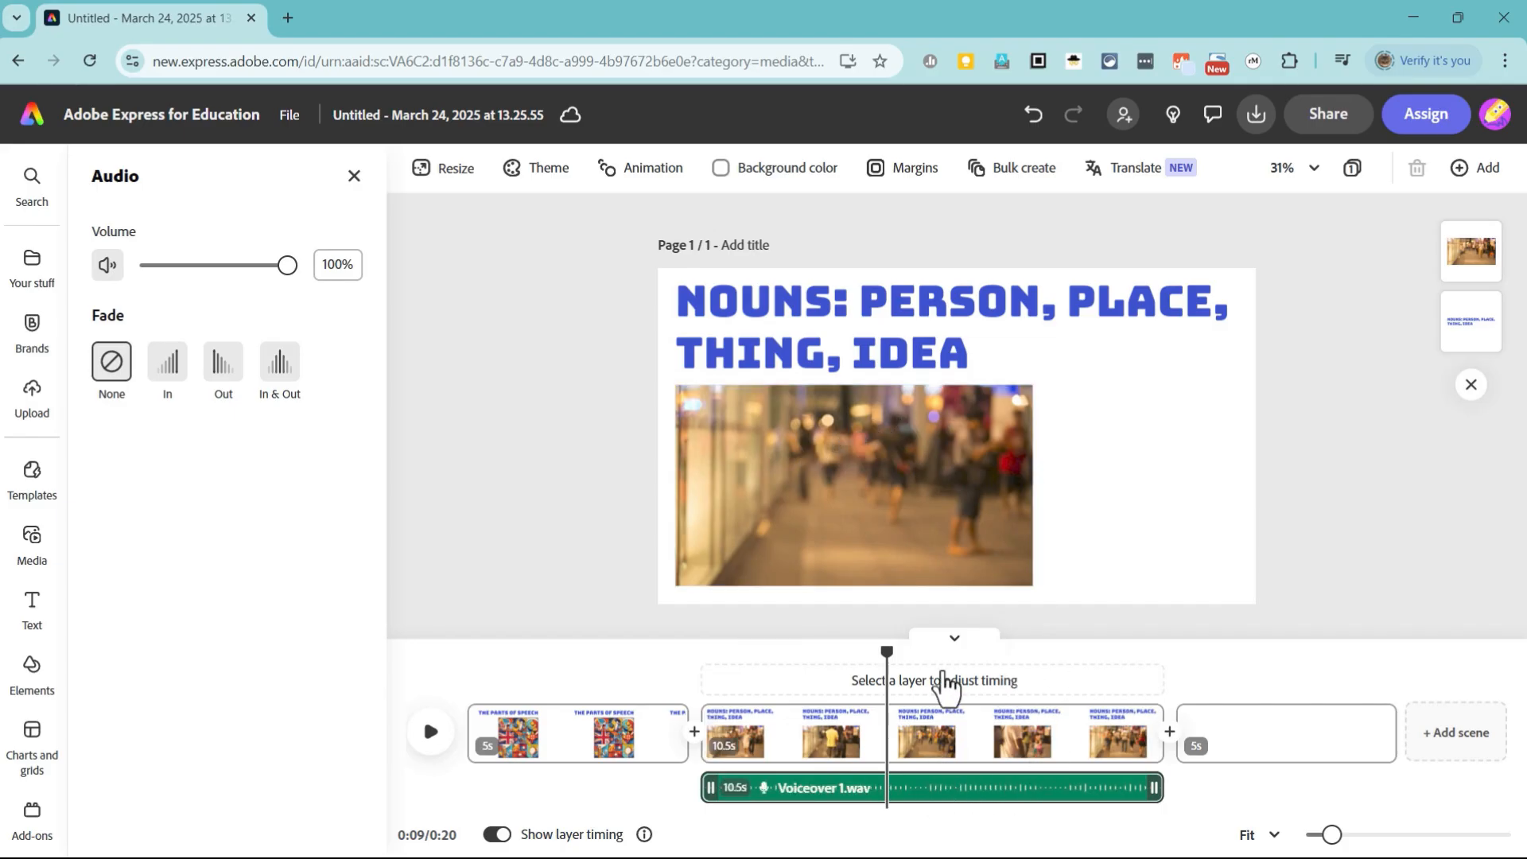
pyautogui.moveTo(946, 688)
pyautogui.mouseDown()
pyautogui.moveTo(1153, 696)
pyautogui.moveTo(971, 700)
pyautogui.mouseUp()
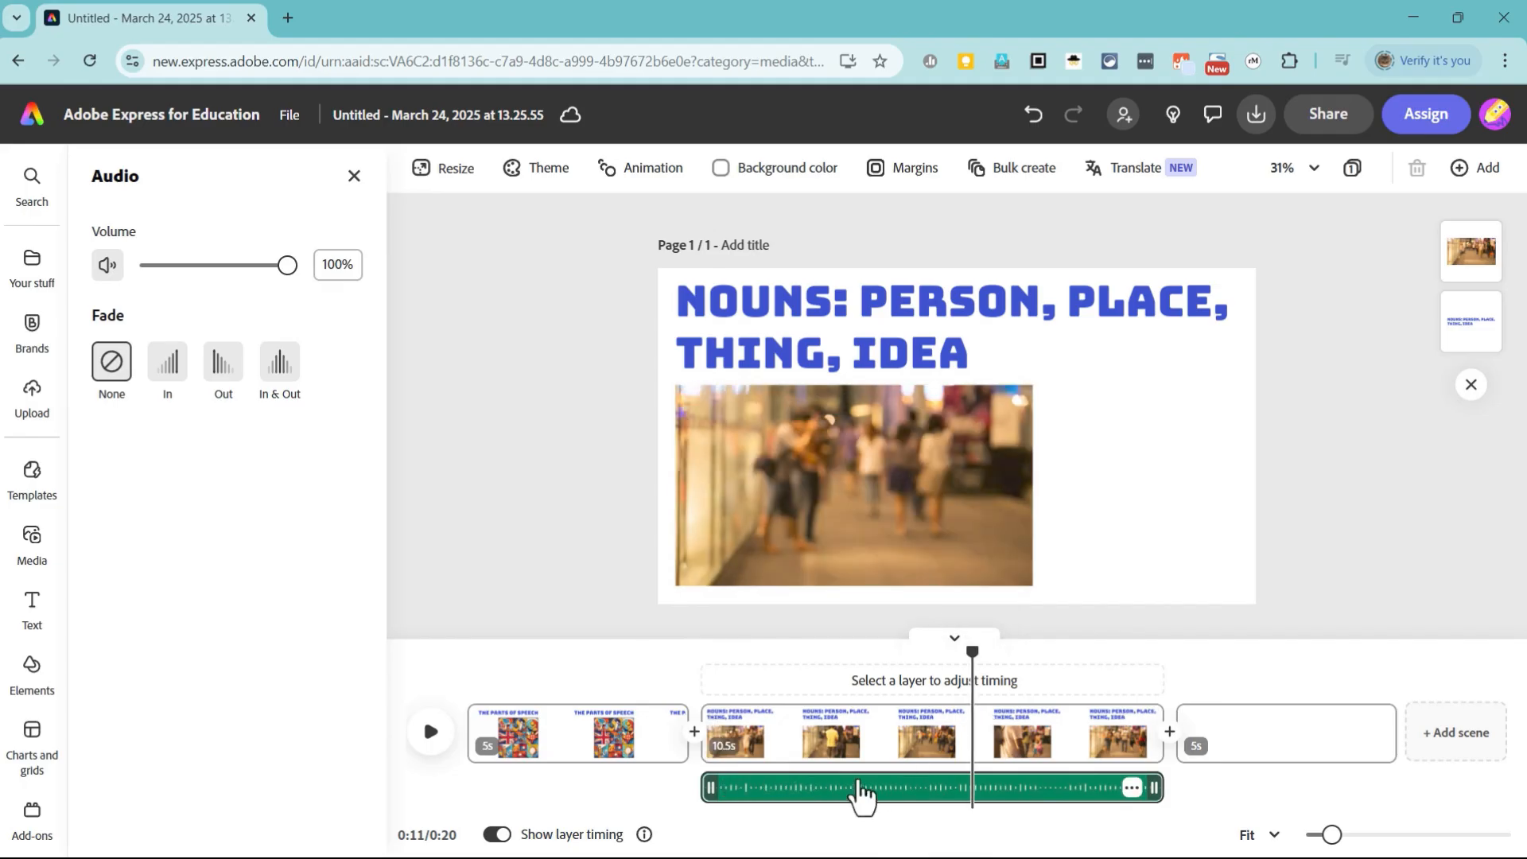
# Step: Duplicate the Nouns scene and select the copy for editing
pyautogui.rightClick(885, 738)
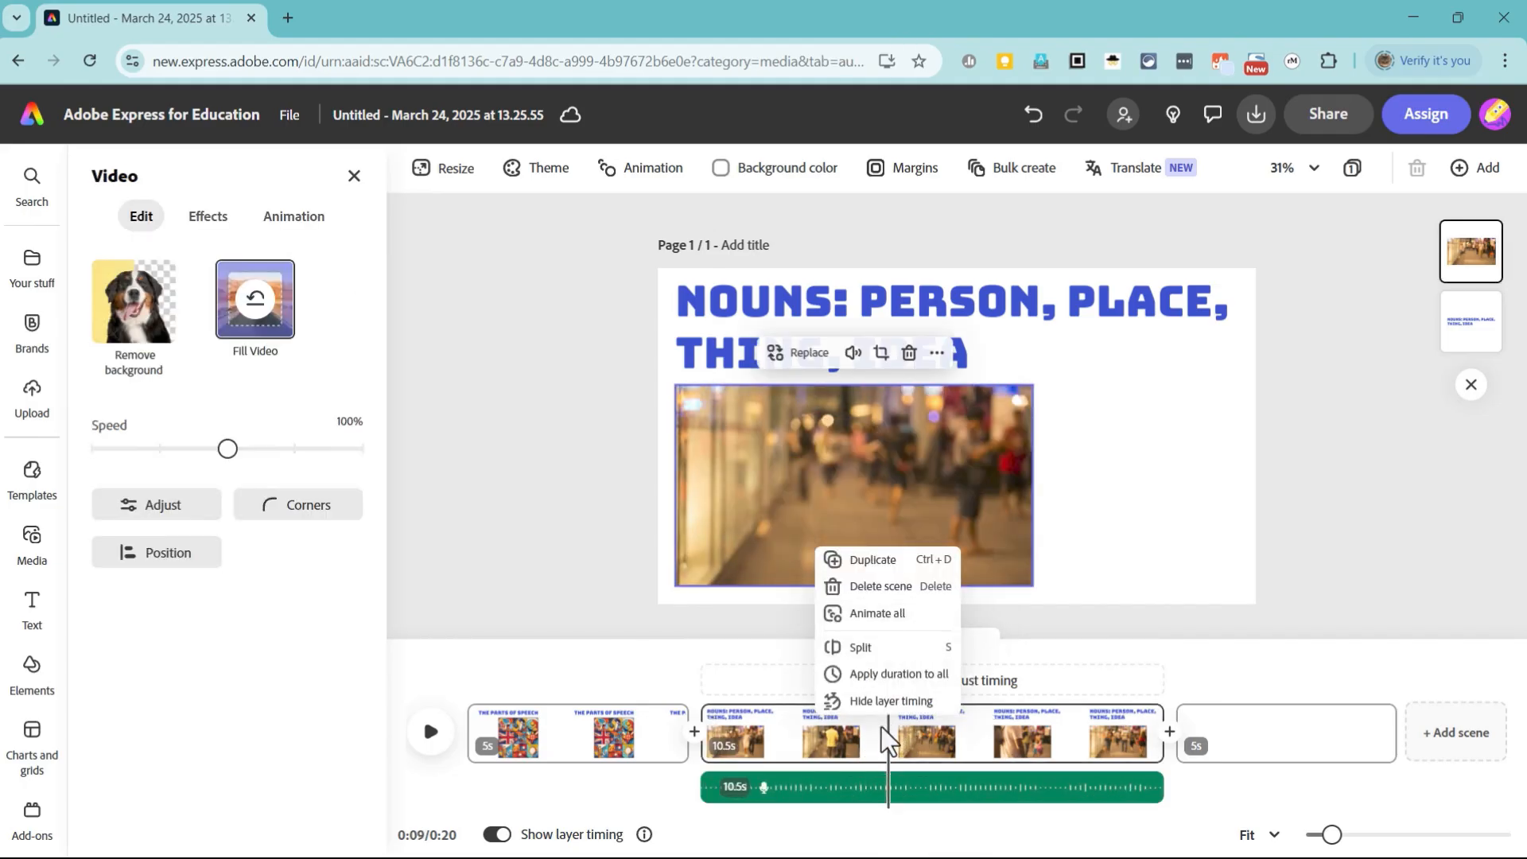
pyautogui.click(887, 561)
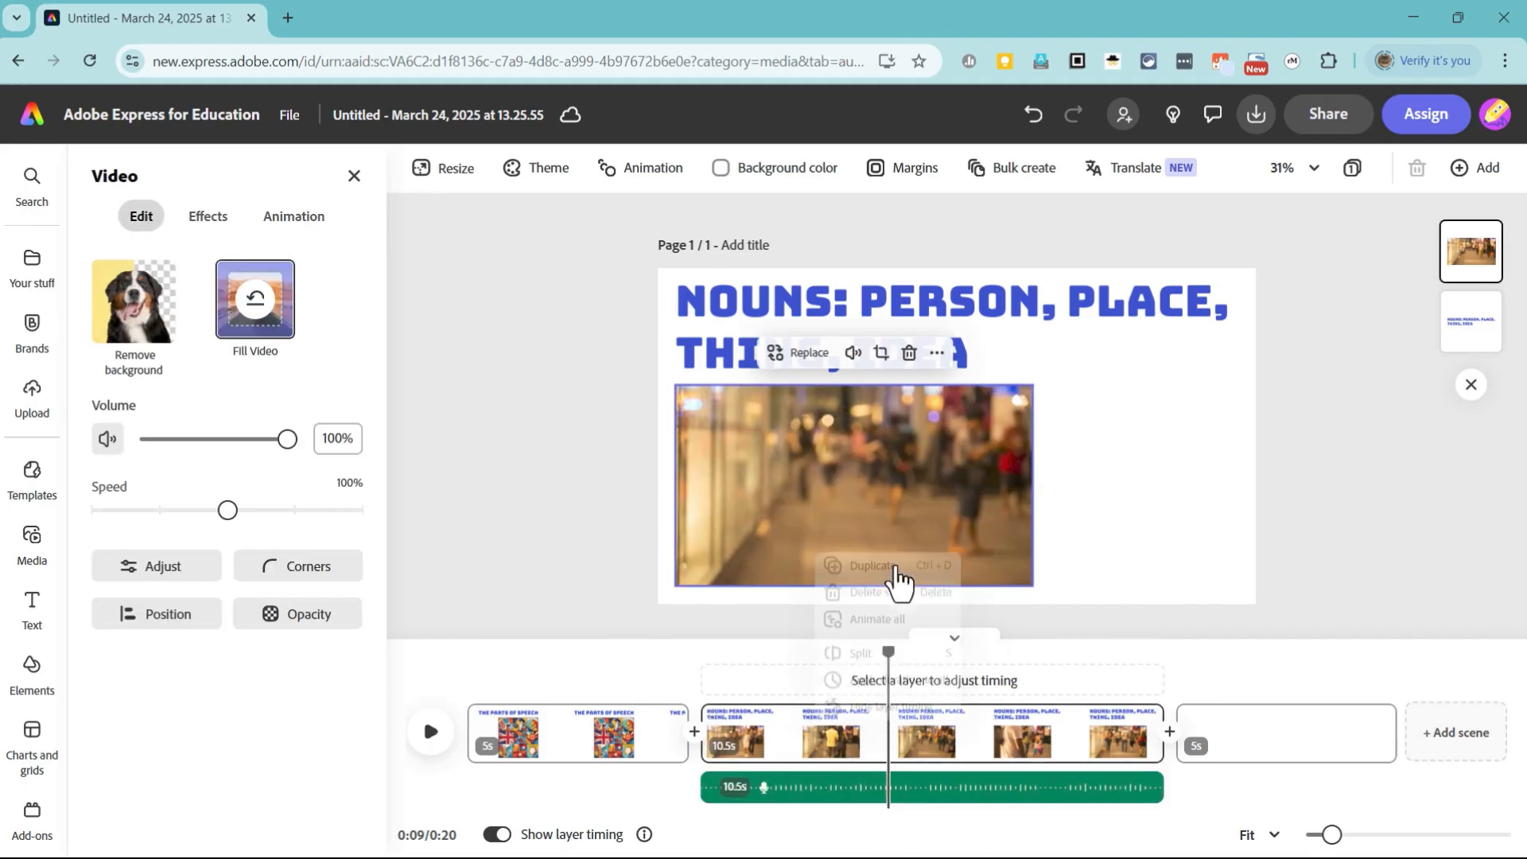
pyautogui.click(1039, 731)
pyautogui.click(1015, 738)
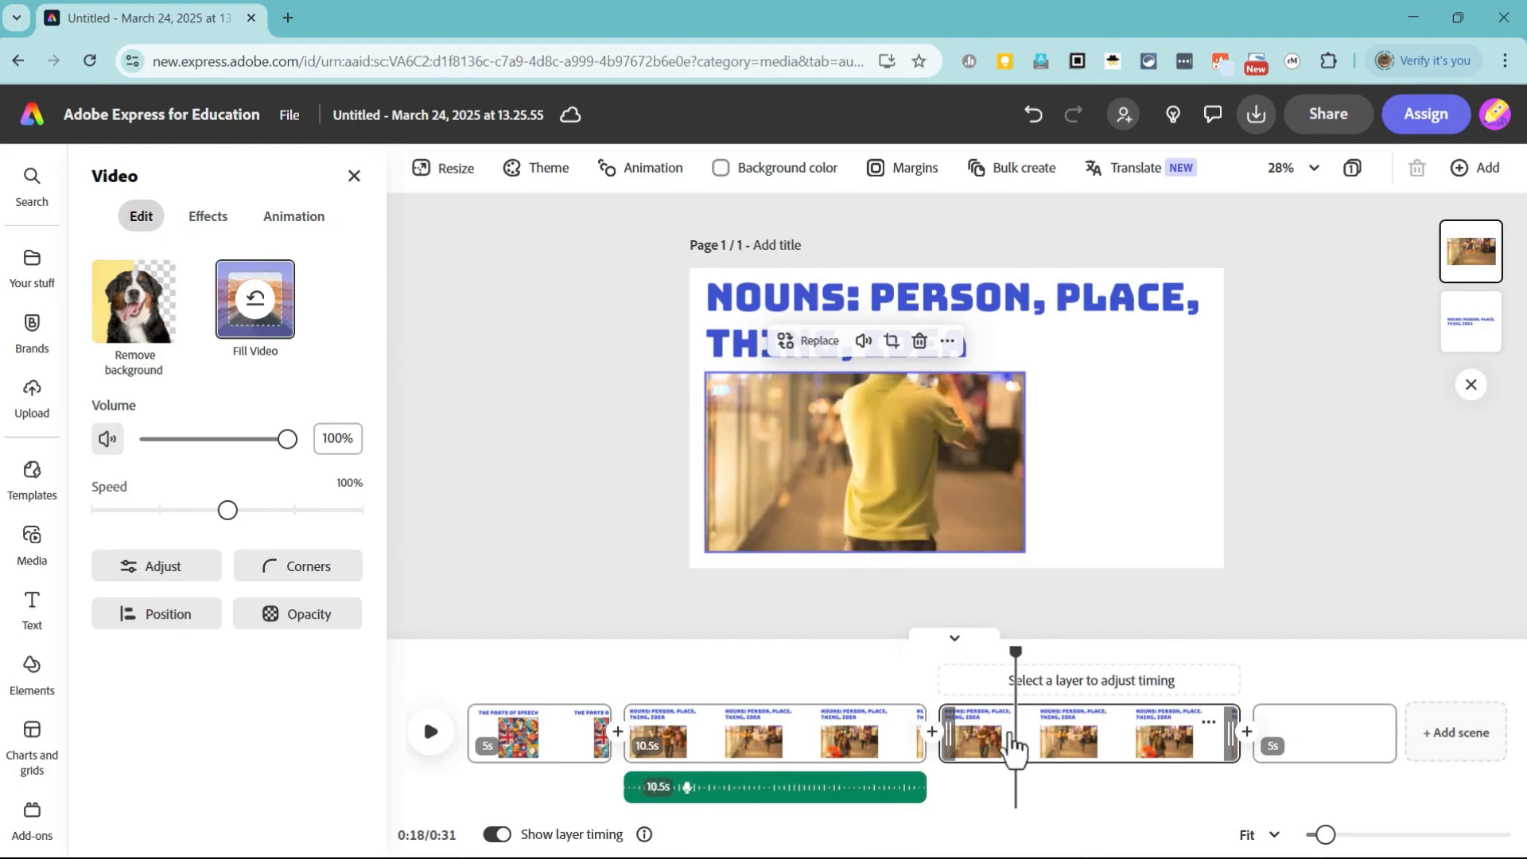
pyautogui.click(1037, 747)
# Step: Replace the duplicated scene's heading with "Verbs: Action Words" and delete its shopping passage video
pyautogui.click(994, 354)
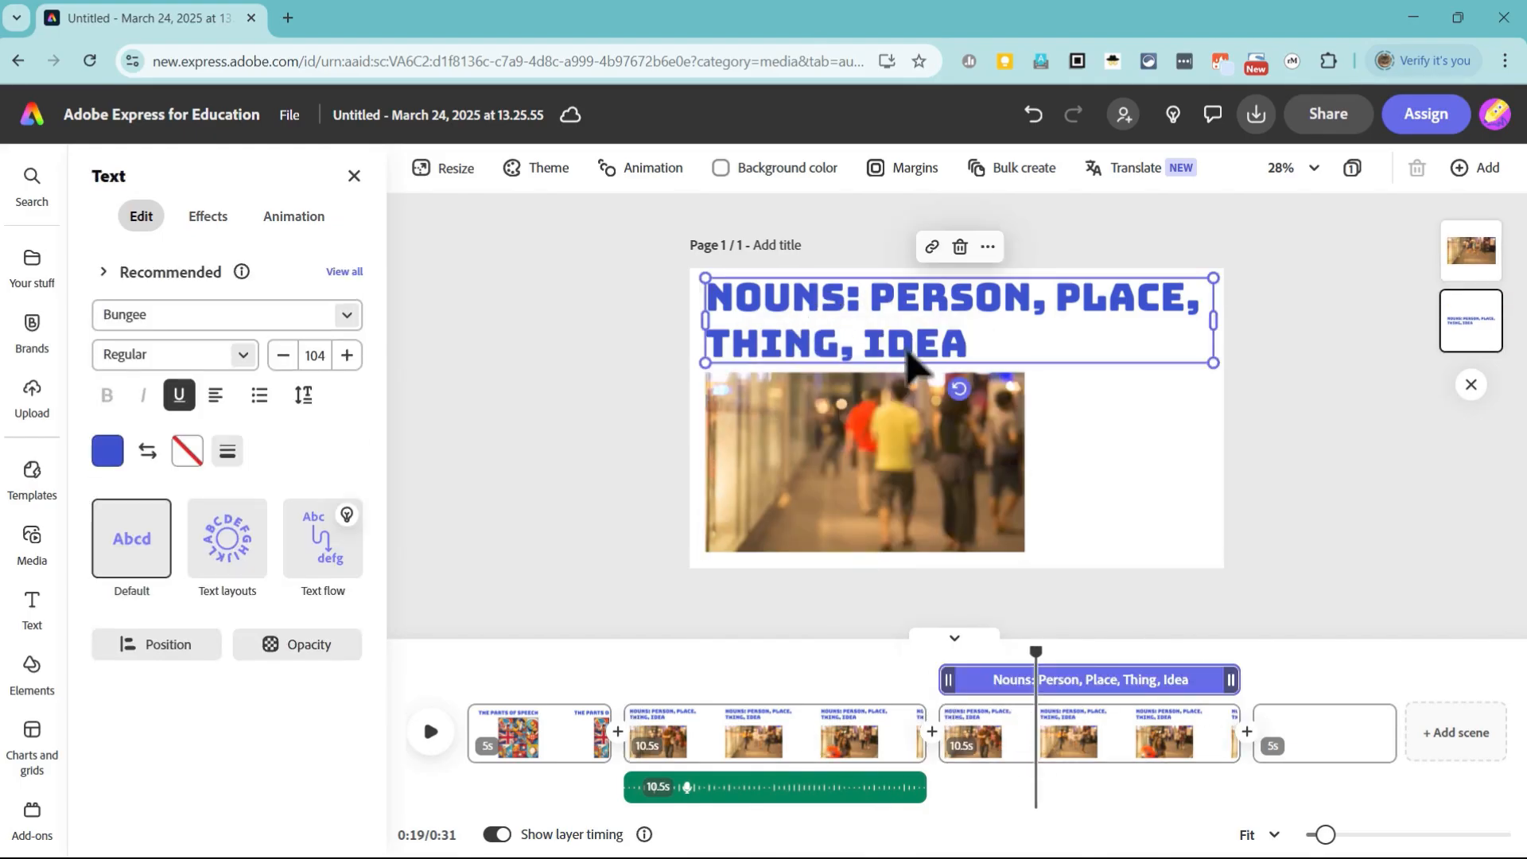
pyautogui.tripleClick(997, 357)
pyautogui.write('V')
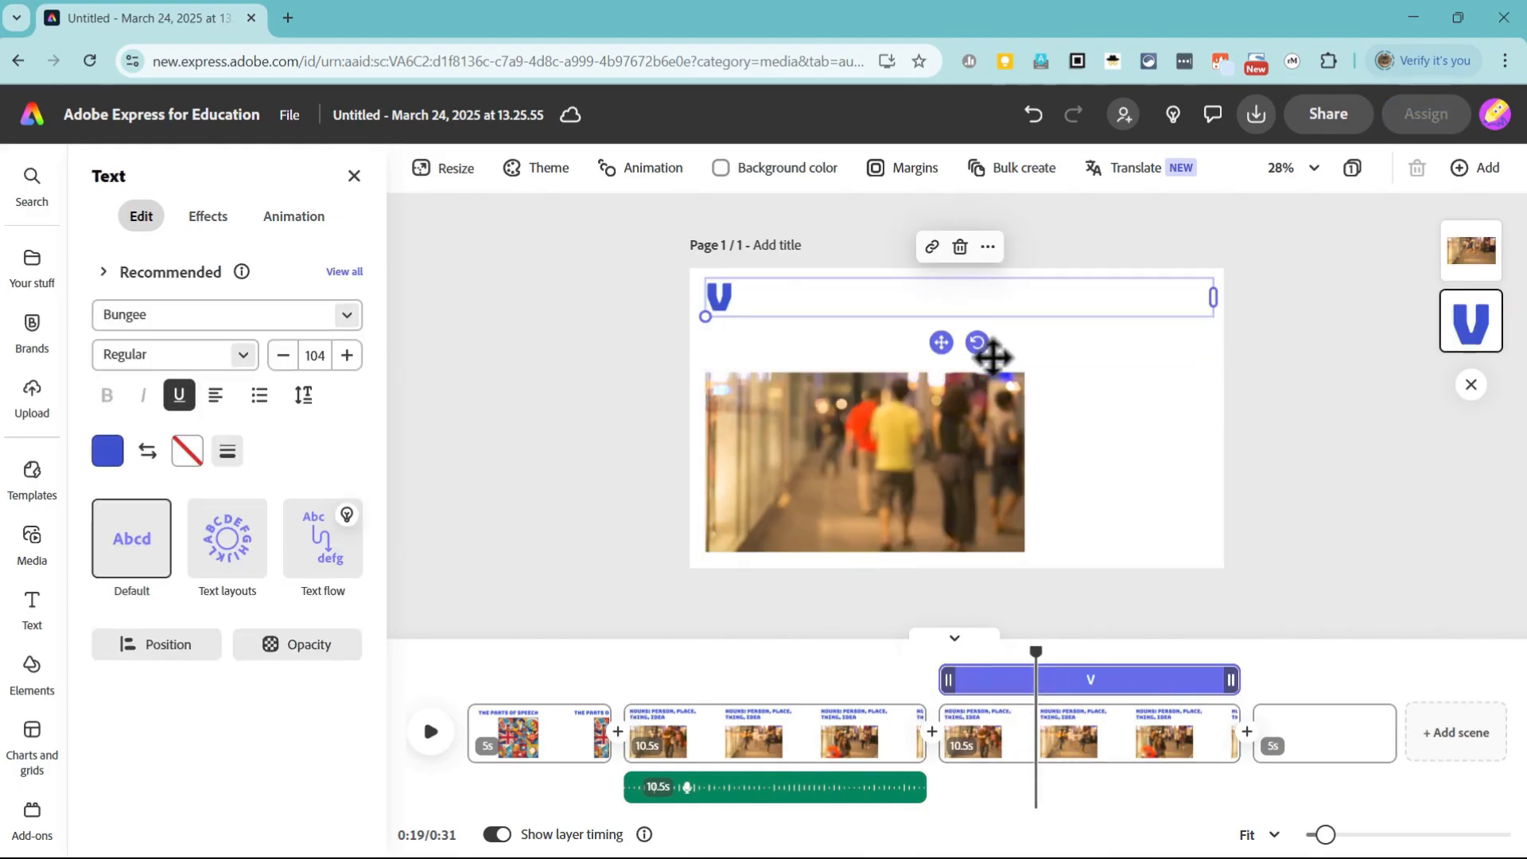
pyautogui.write('erbs: Action WordS')
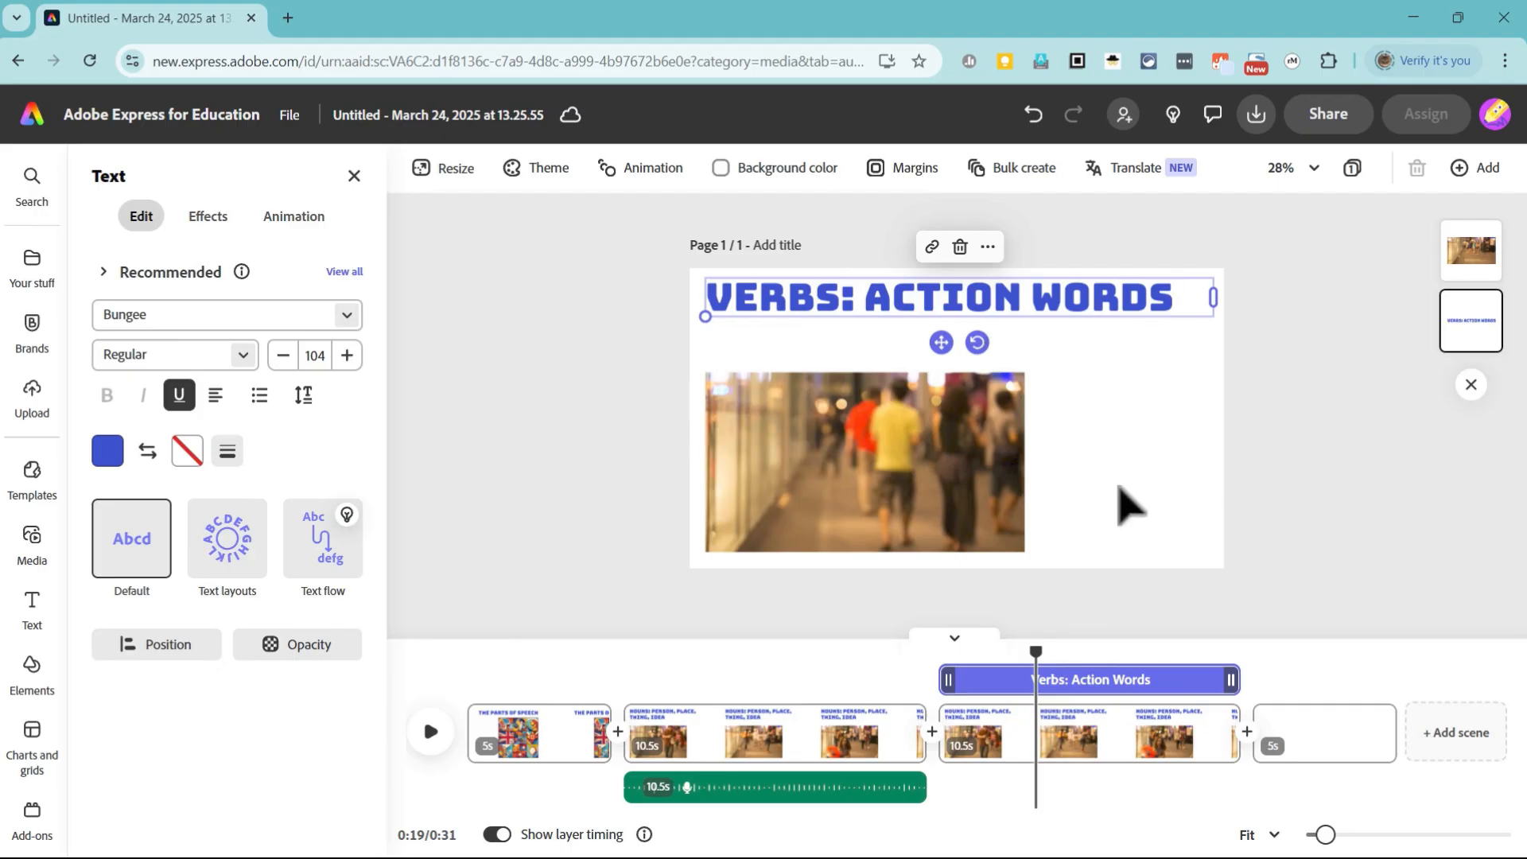
pyautogui.click(962, 511)
pyautogui.press('Delete')
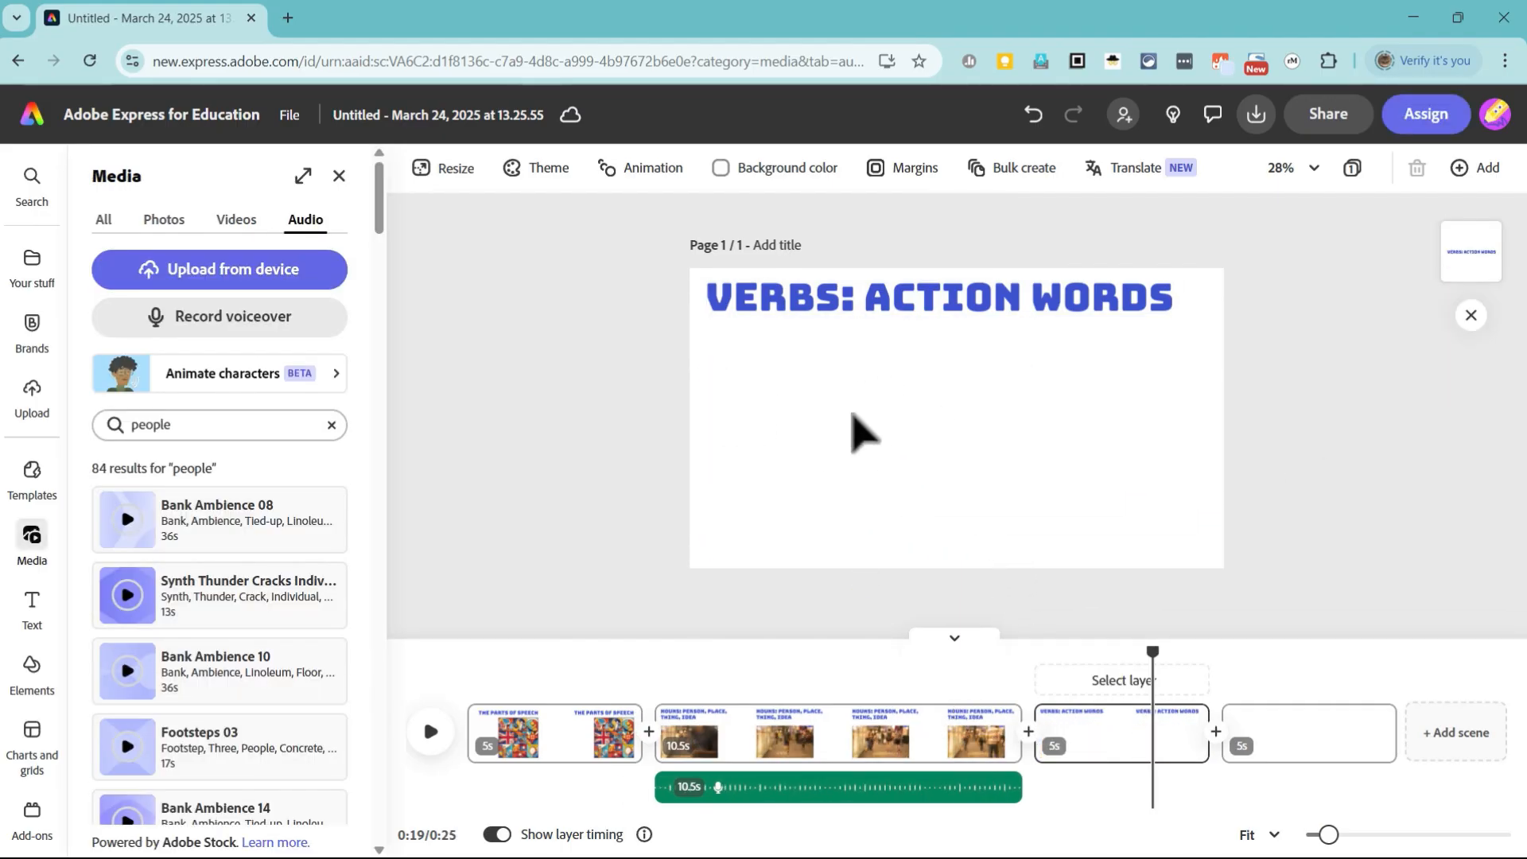
# Step: Search the stock photos for "actions", add the yellow photo of five jumping poses, and shrink it below the left part of the Verbs heading
pyautogui.click(164, 219)
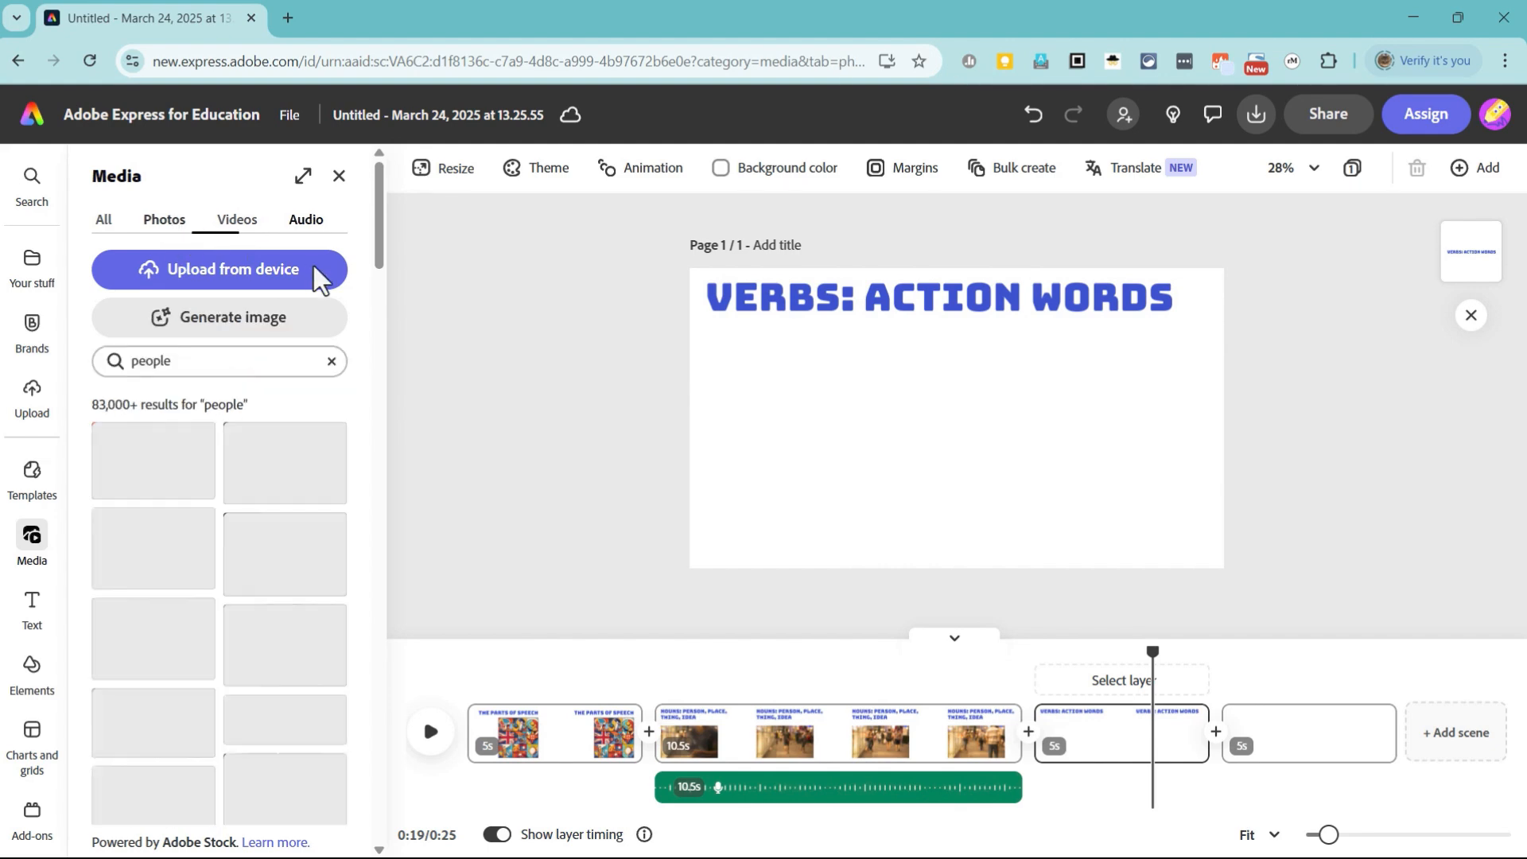
pyautogui.click(194, 356)
pyautogui.click(157, 784)
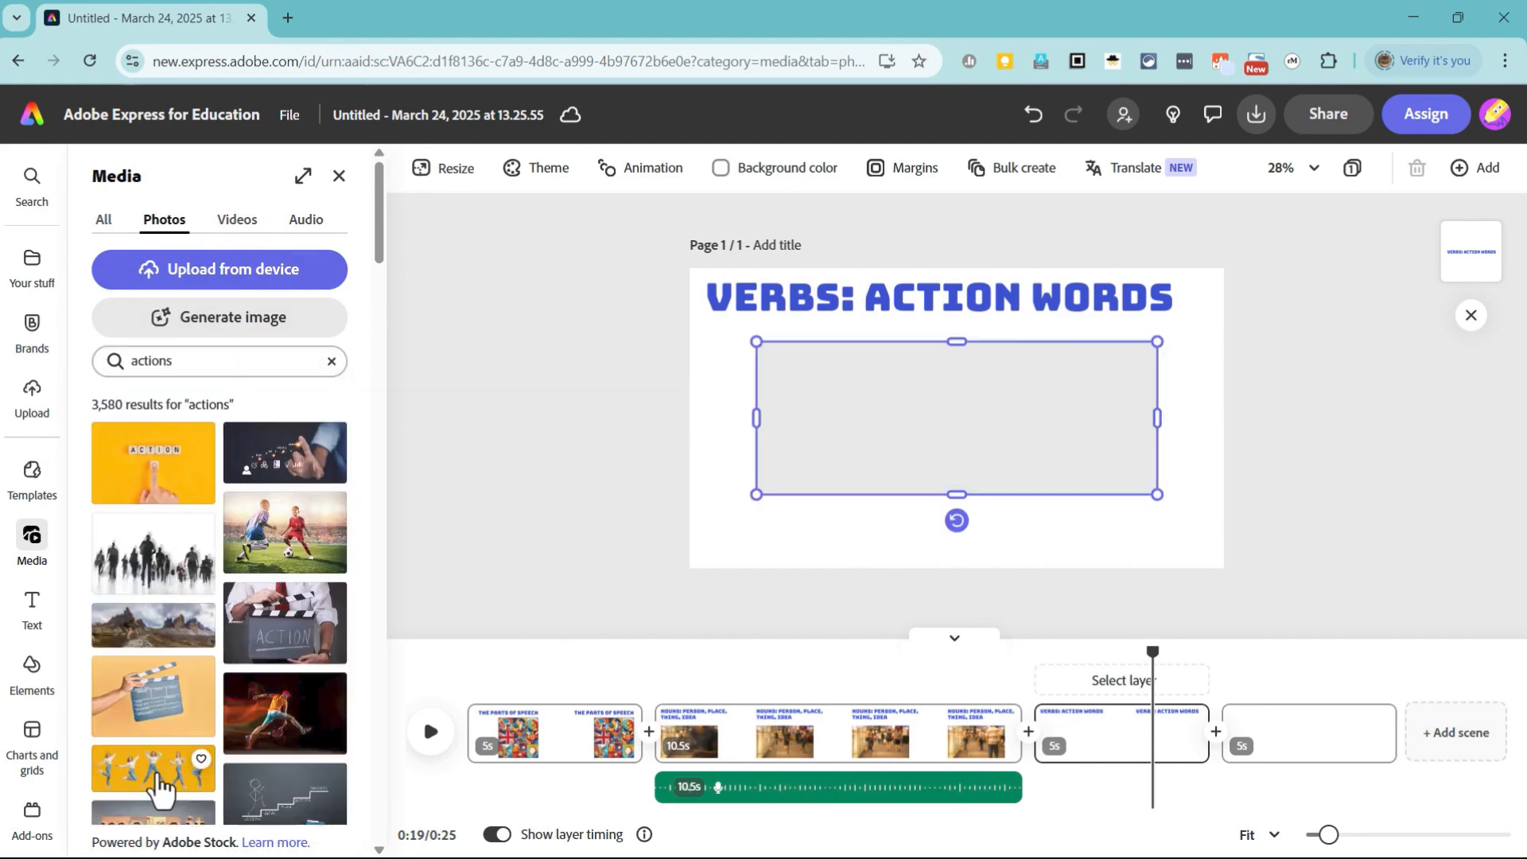
pyautogui.moveTo(1018, 440); pyautogui.dragTo(988, 426)
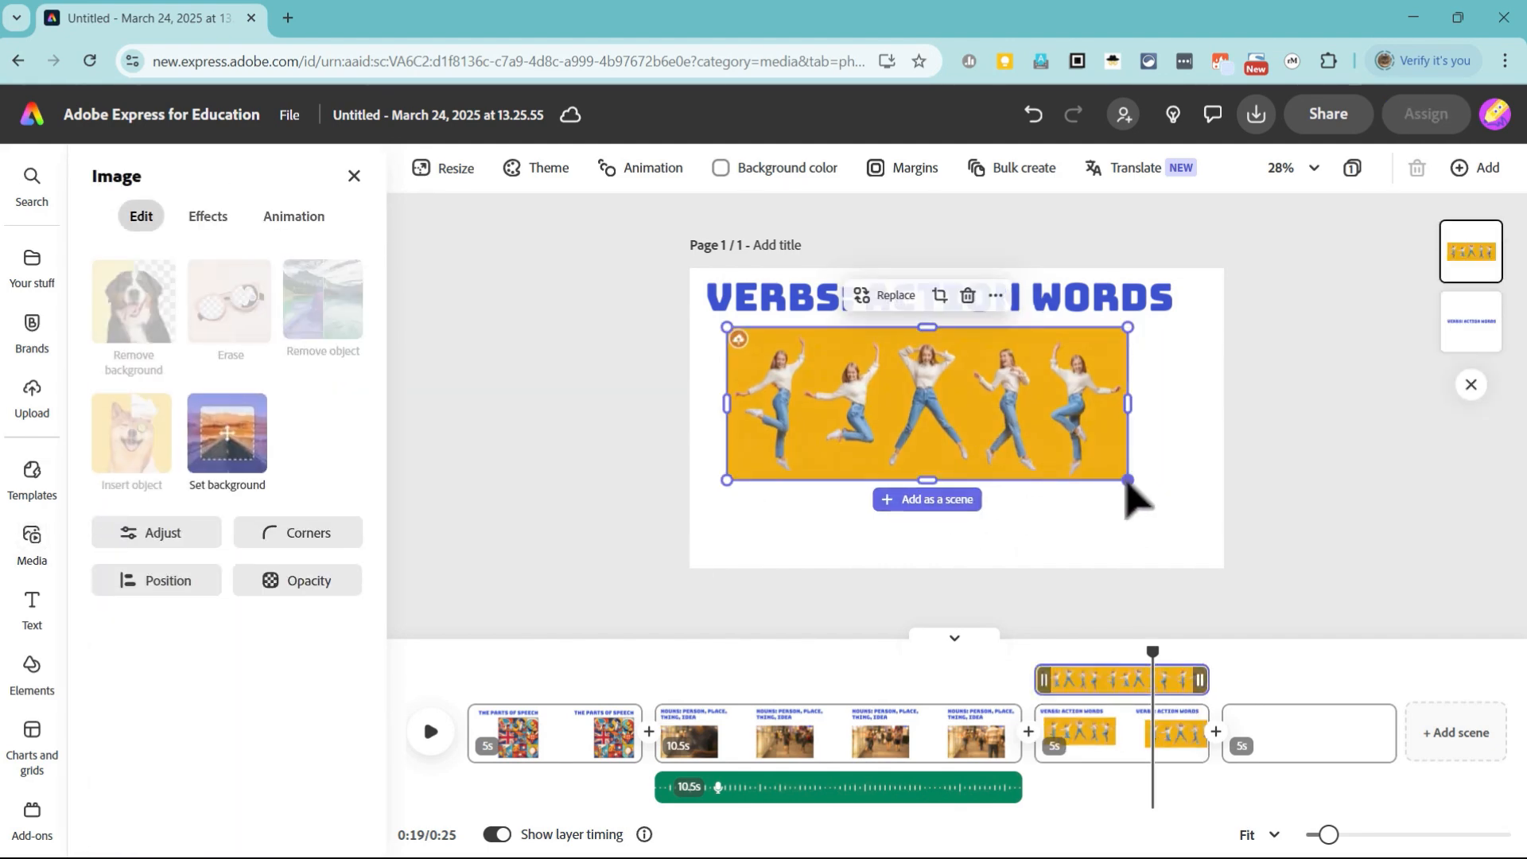
pyautogui.moveTo(1127, 480); pyautogui.dragTo(975, 406)
pyautogui.moveTo(871, 389)
pyautogui.mouseDown()
pyautogui.moveTo(863, 418)
pyautogui.moveTo(856, 392)
pyautogui.mouseUp()
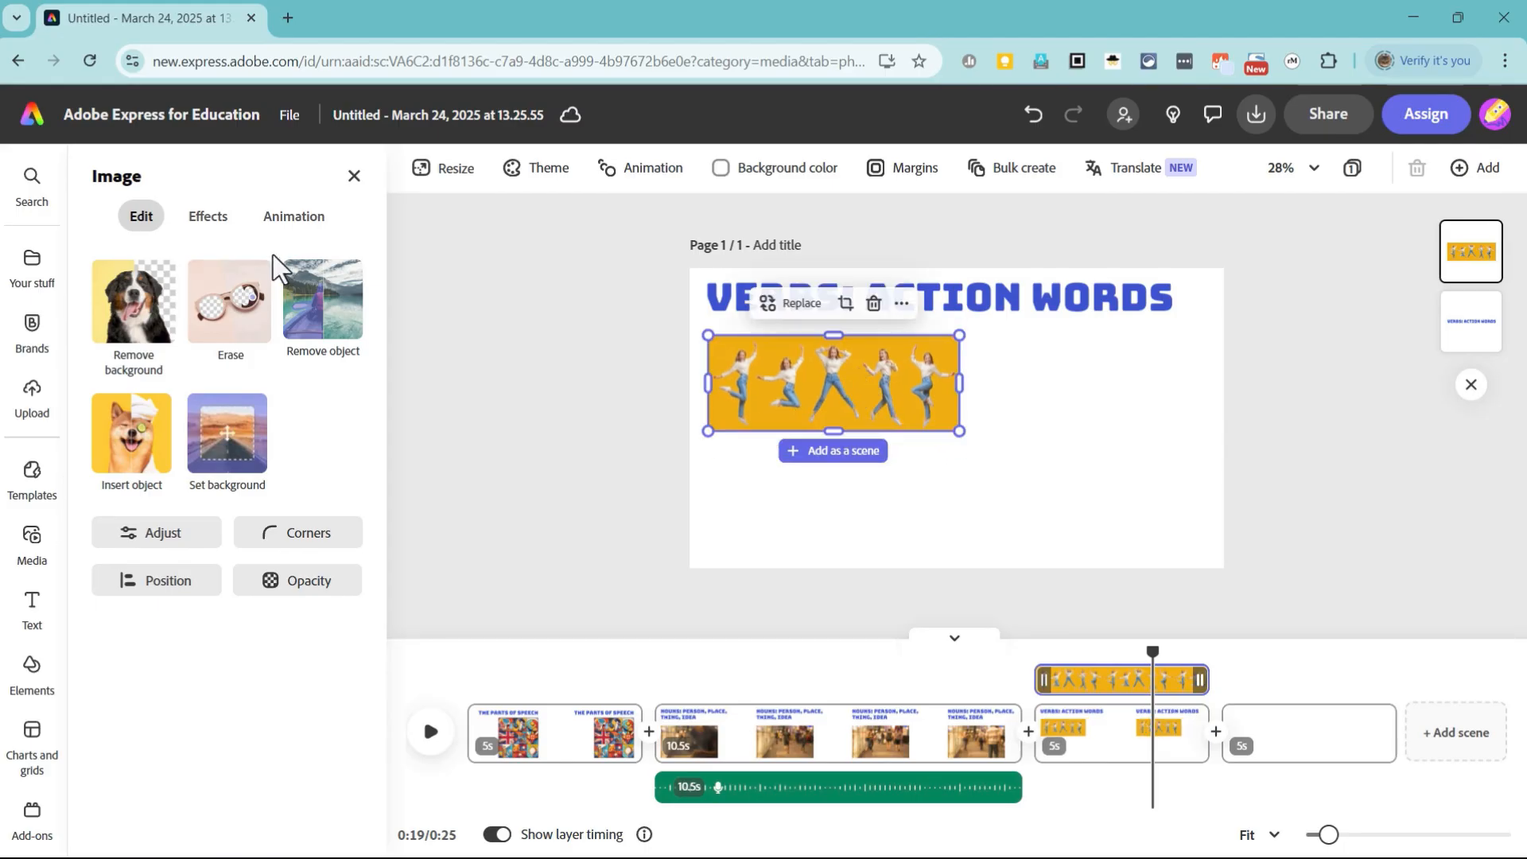
# Step: Add the stock video of the basketball player in red below the jumping photo and enlarge it to roughly the photo's width
pyautogui.click(31, 544)
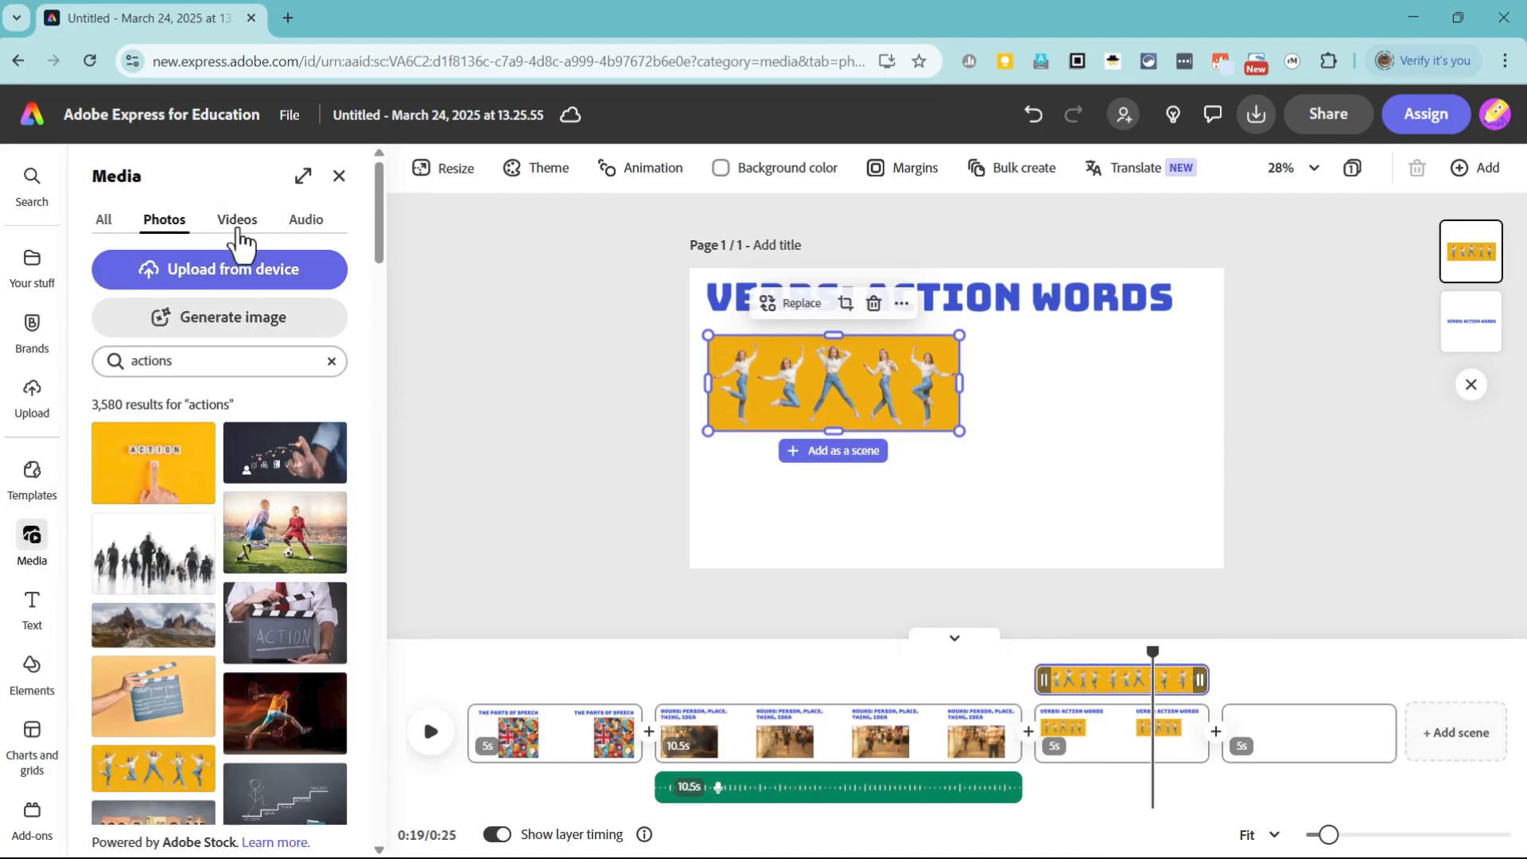
pyautogui.click(238, 228)
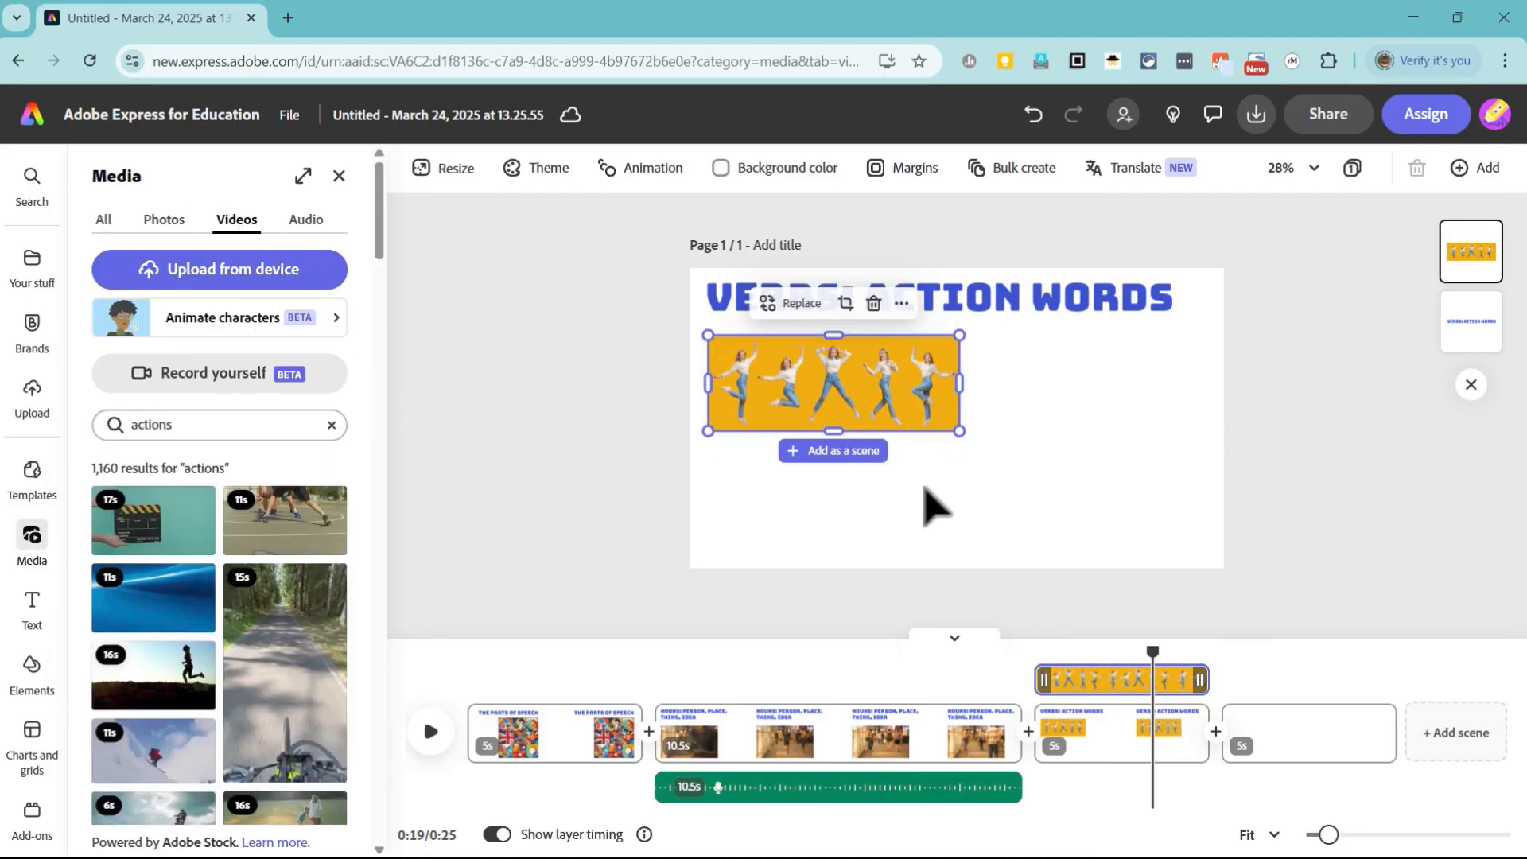
pyautogui.moveTo(164, 604); pyautogui.dragTo(738, 455)
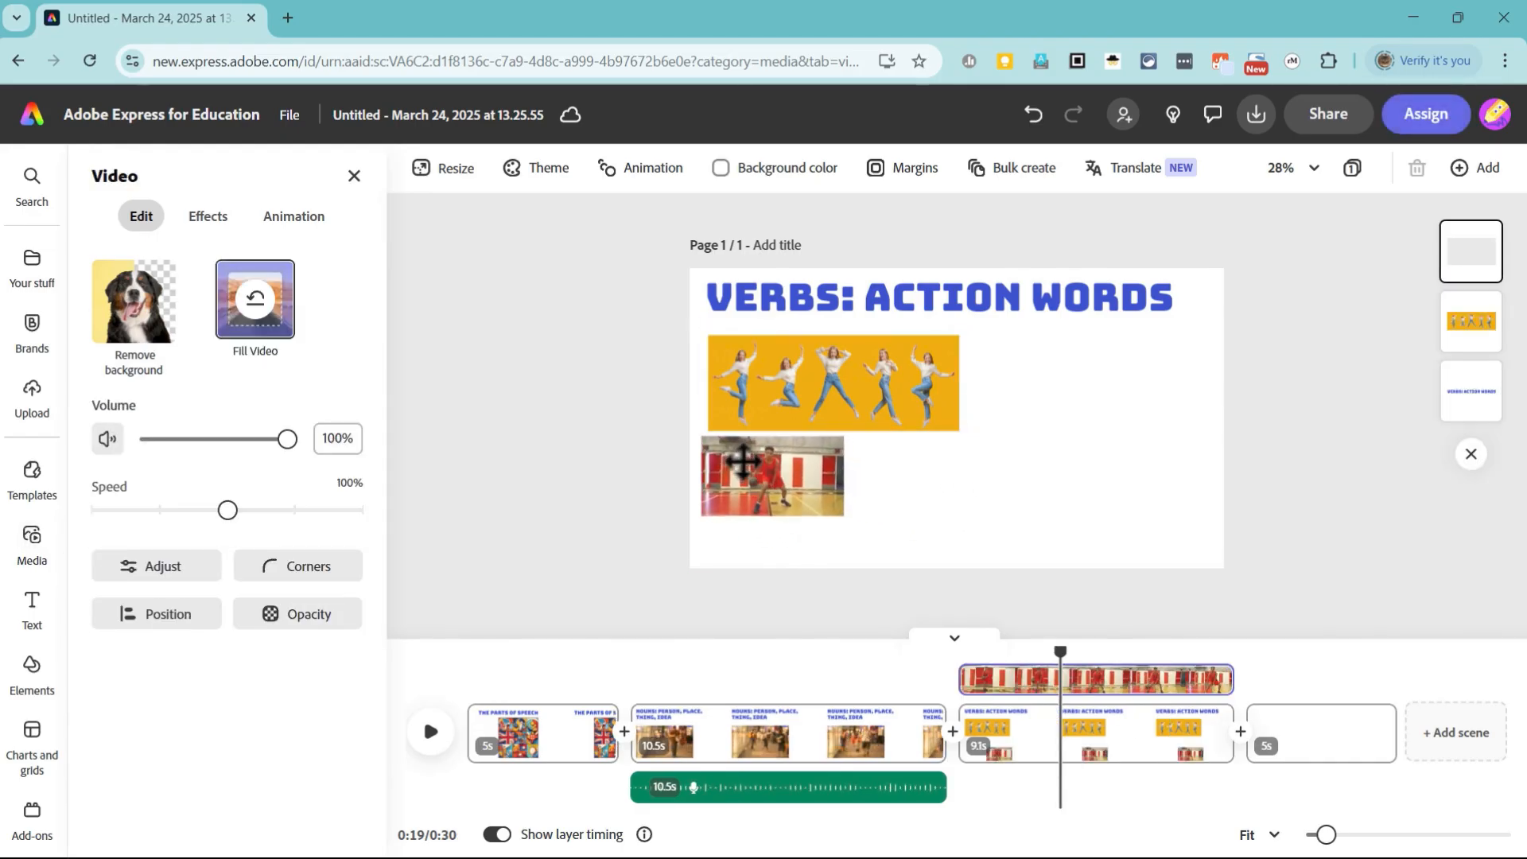
pyautogui.moveTo(843, 517); pyautogui.dragTo(935, 567)
pyautogui.click(989, 504)
pyautogui.moveTo(893, 486)
pyautogui.mouseDown()
pyautogui.moveTo(913, 474)
pyautogui.moveTo(899, 471)
pyautogui.mouseUp()
pyautogui.click(424, 273)
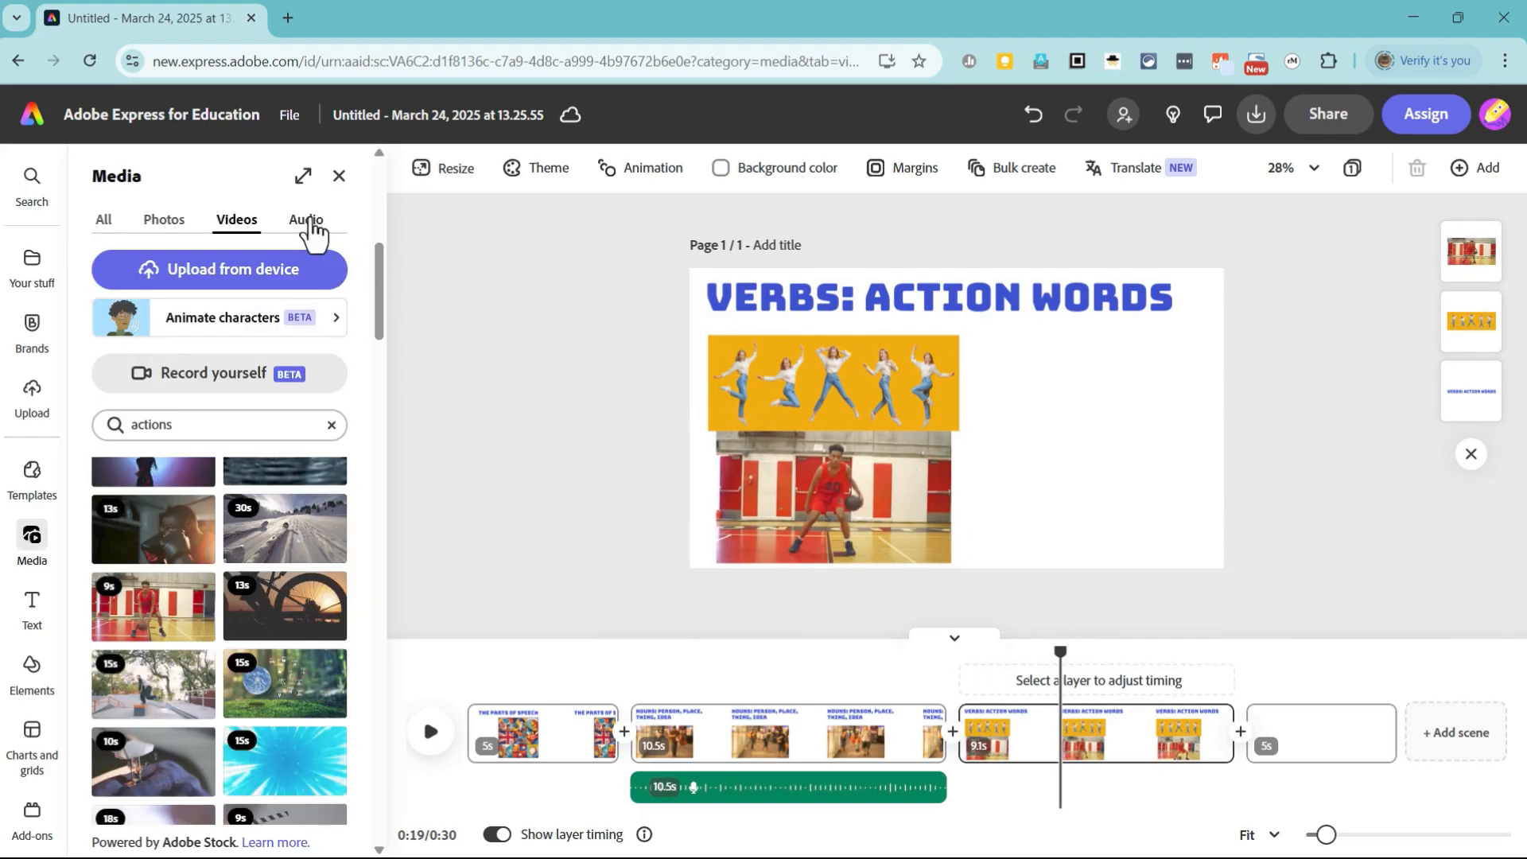
# Step: Start a self-recording for the Verbs scene and allow the site to use the camera this time only
pyautogui.click(312, 226)
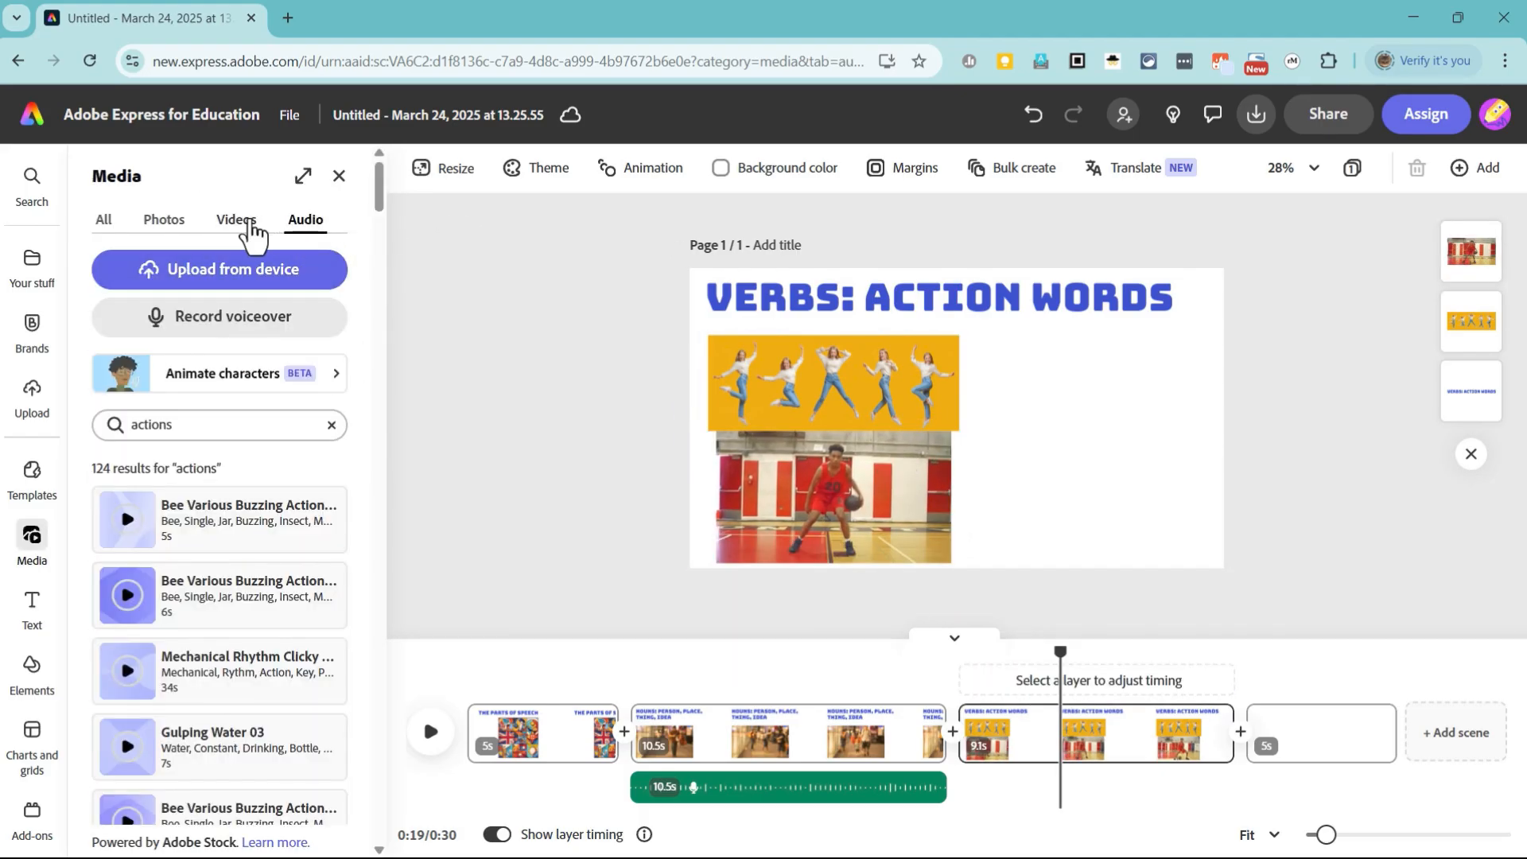
pyautogui.click(249, 225)
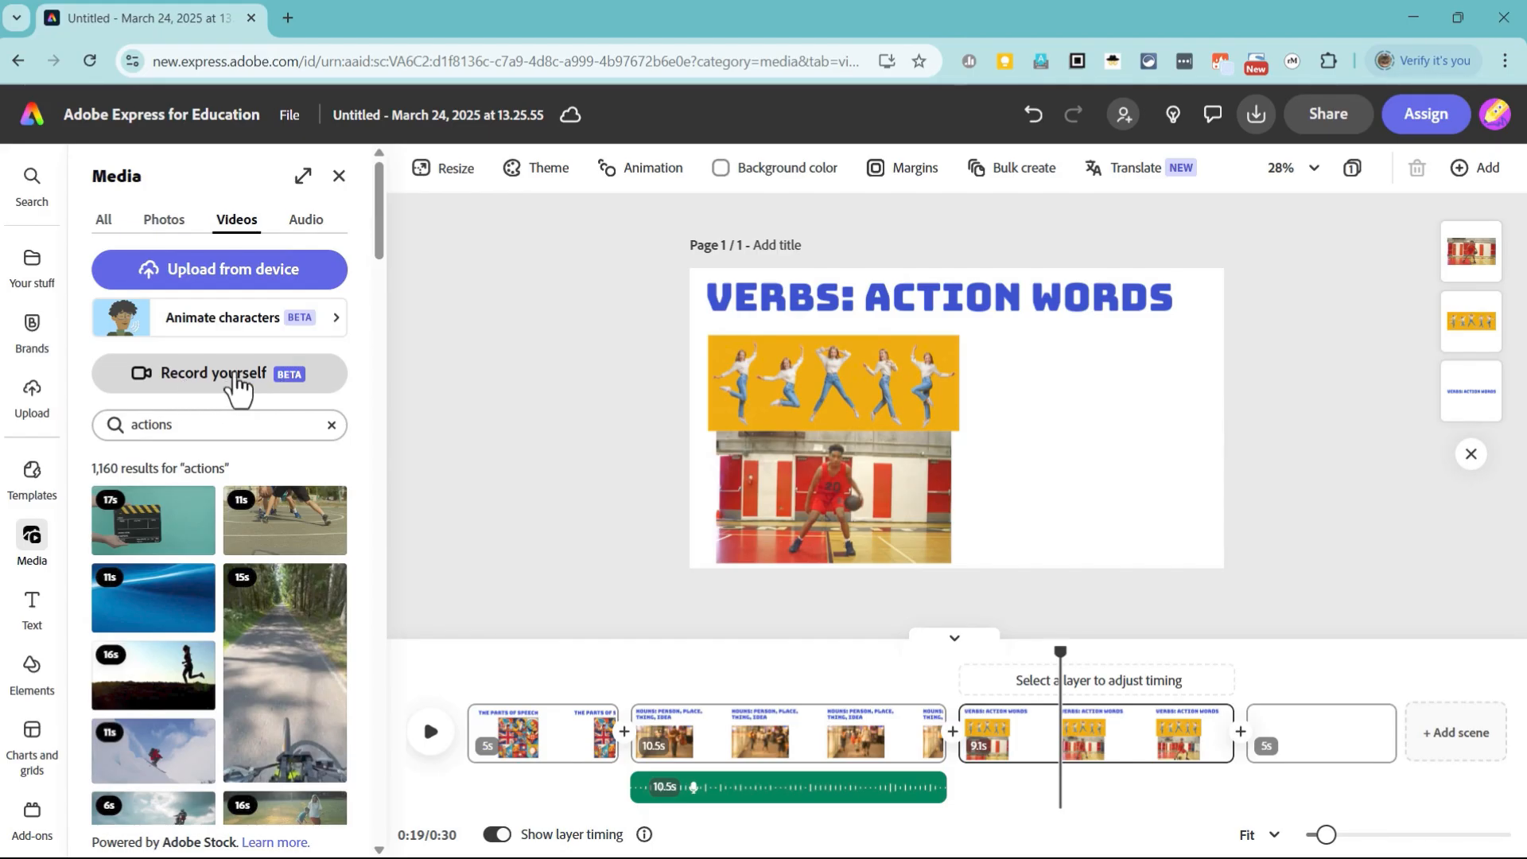
pyautogui.click(236, 377)
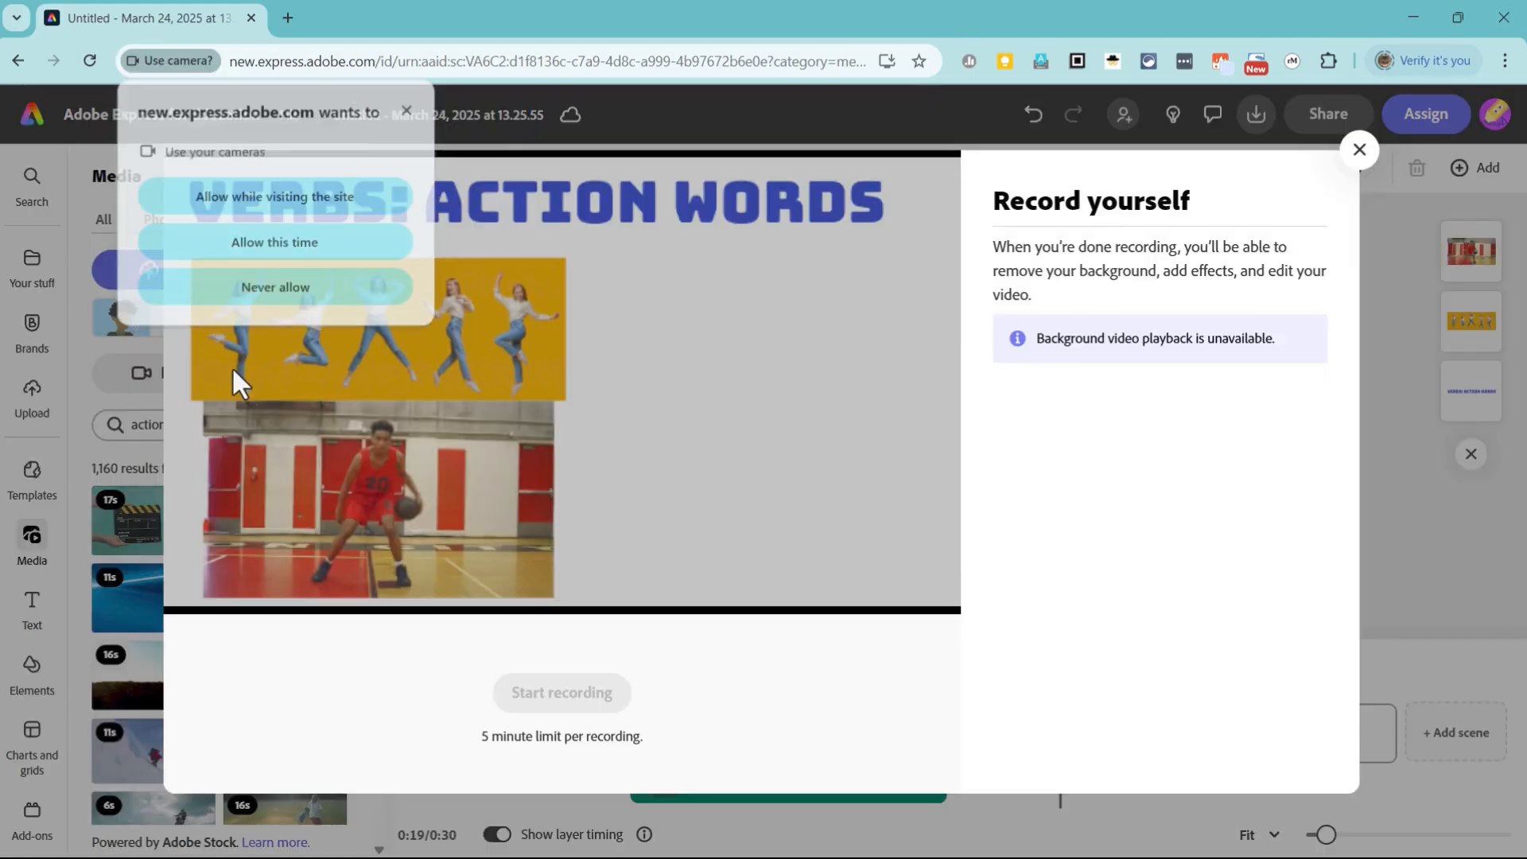
pyautogui.click(317, 254)
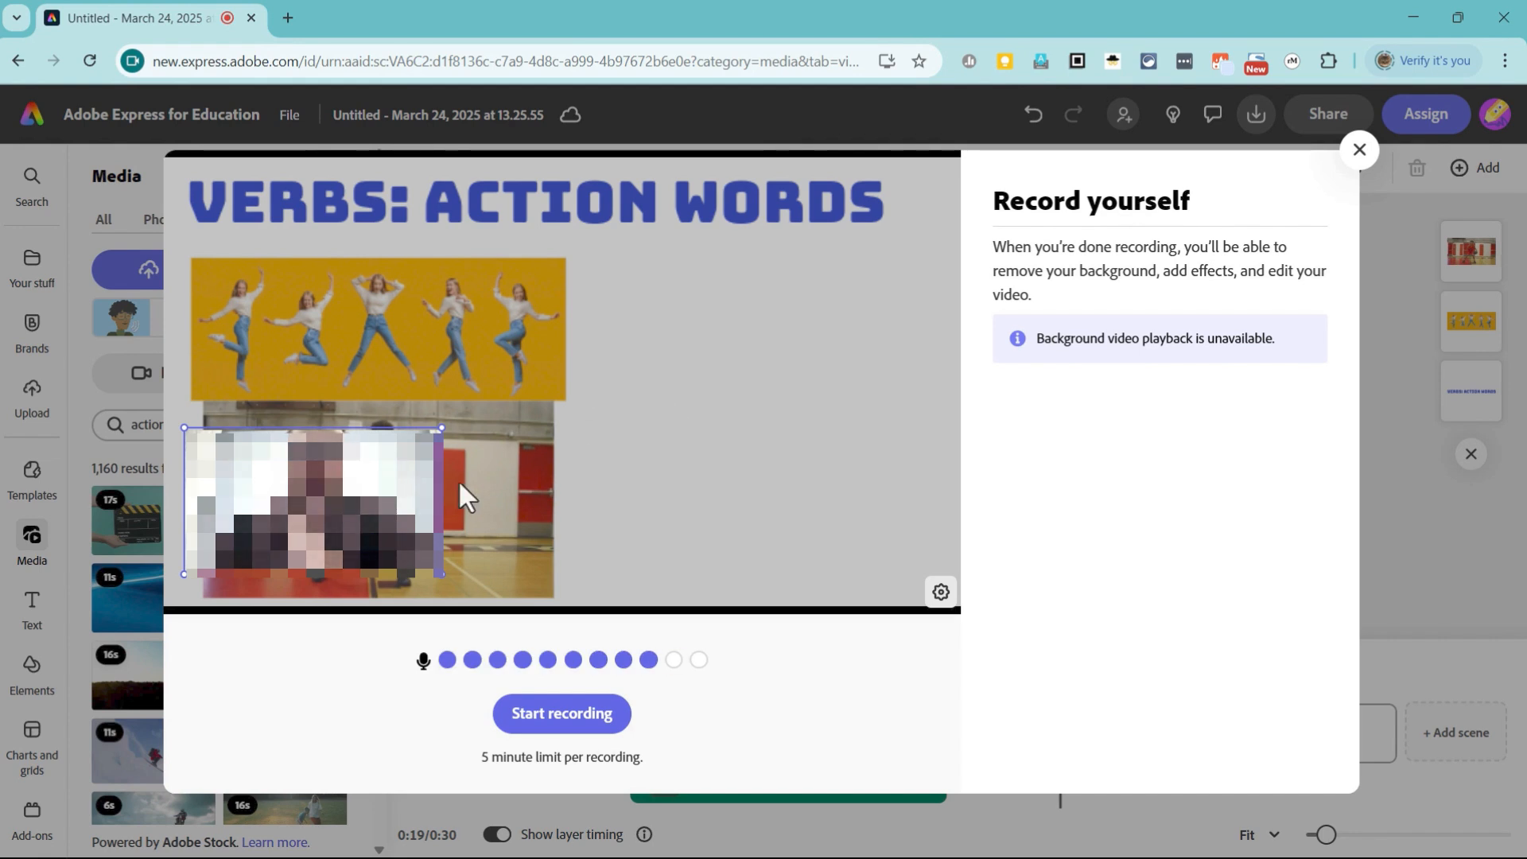
# Step: Place the camera frame in the lower right of the Verbs scene, record a short webcam clip, and save it
pyautogui.moveTo(390, 495); pyautogui.dragTo(883, 499)
pyautogui.click(562, 714)
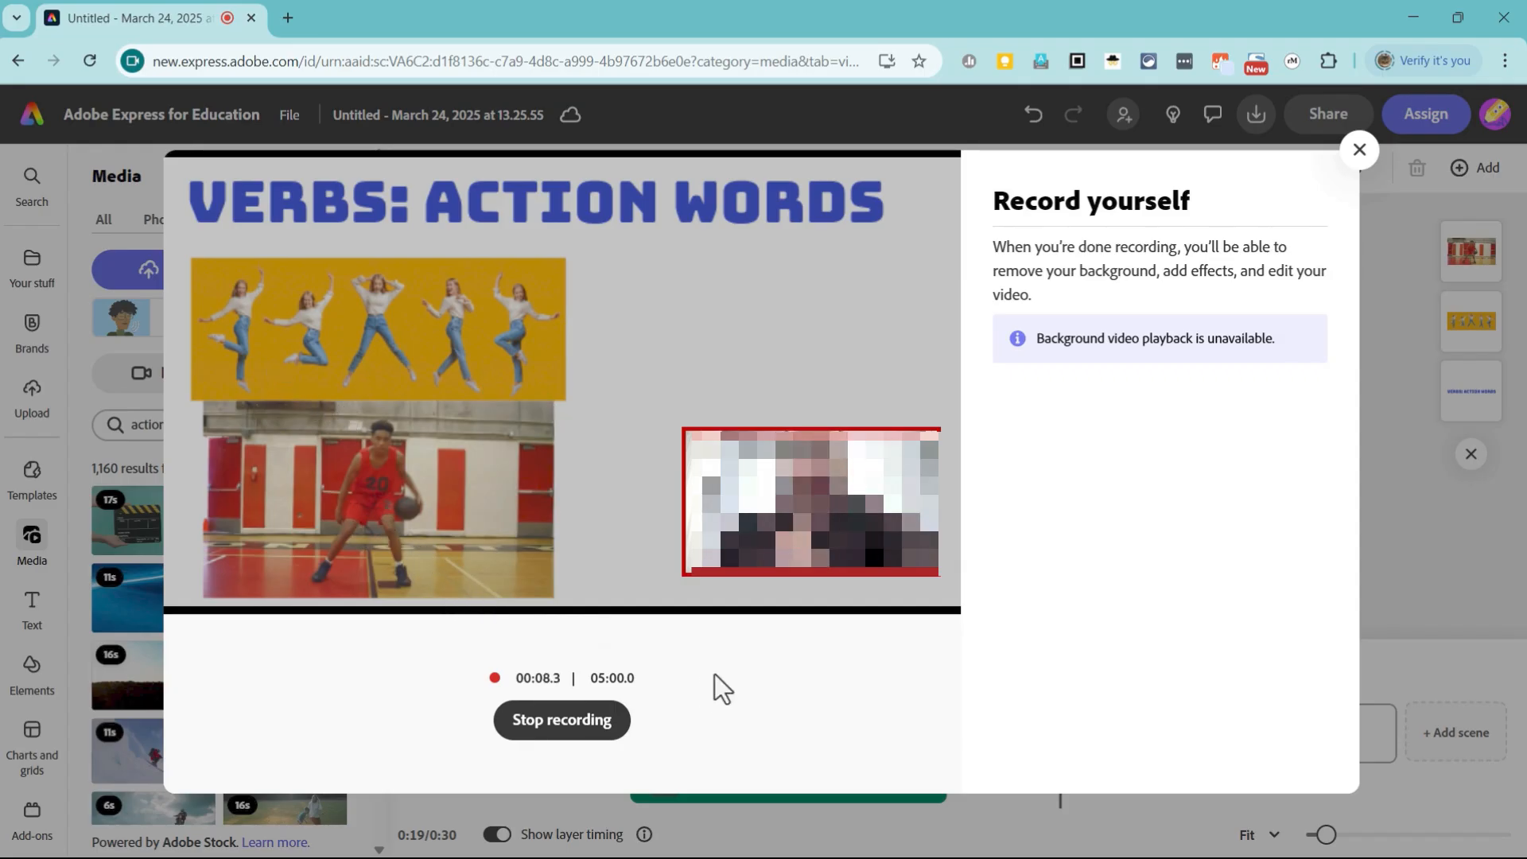
pyautogui.click(603, 742)
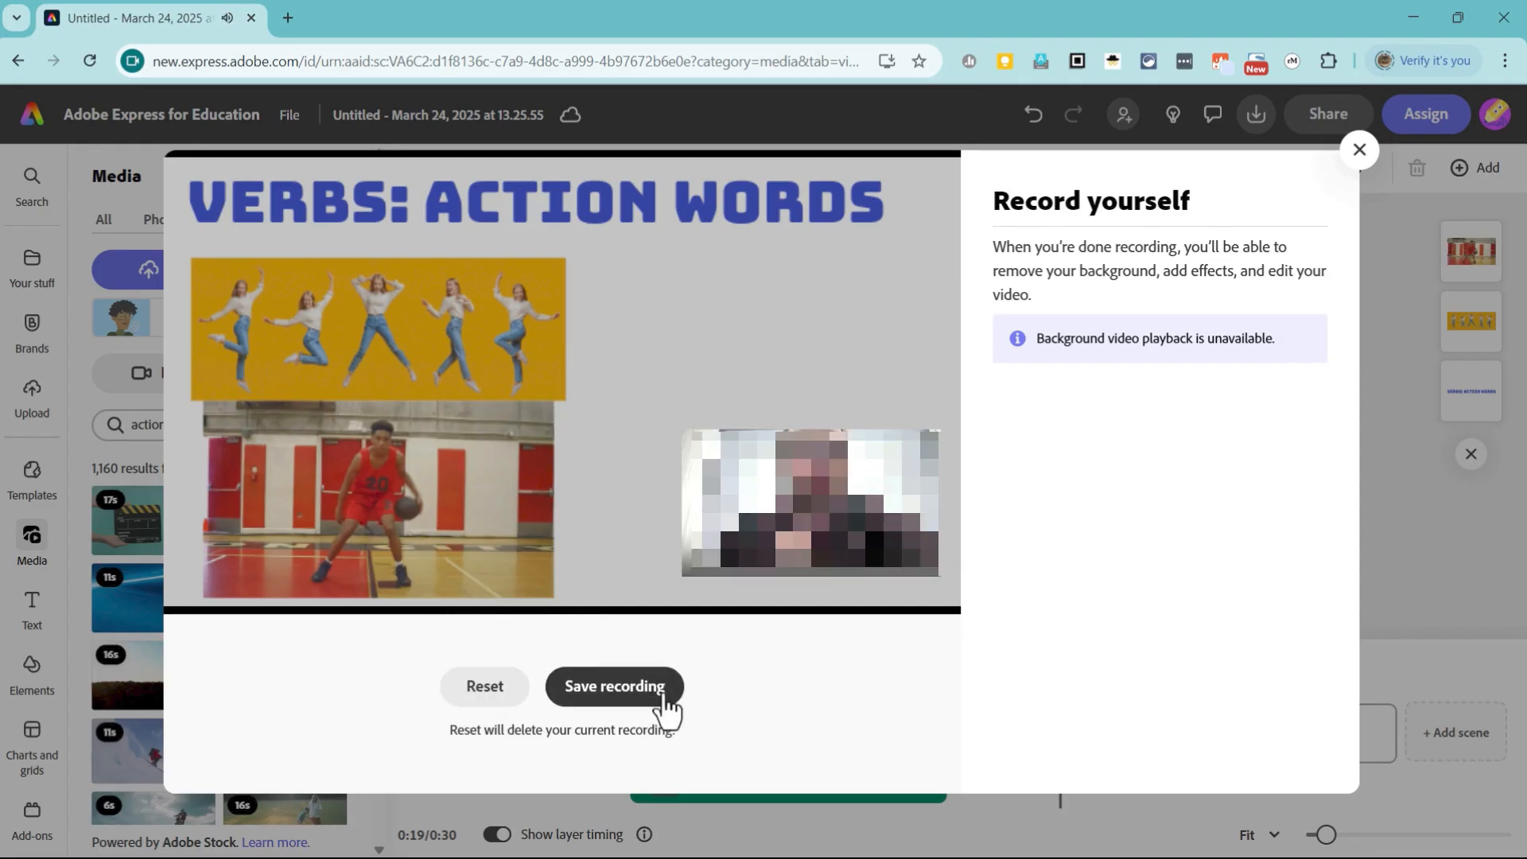
pyautogui.click(678, 678)
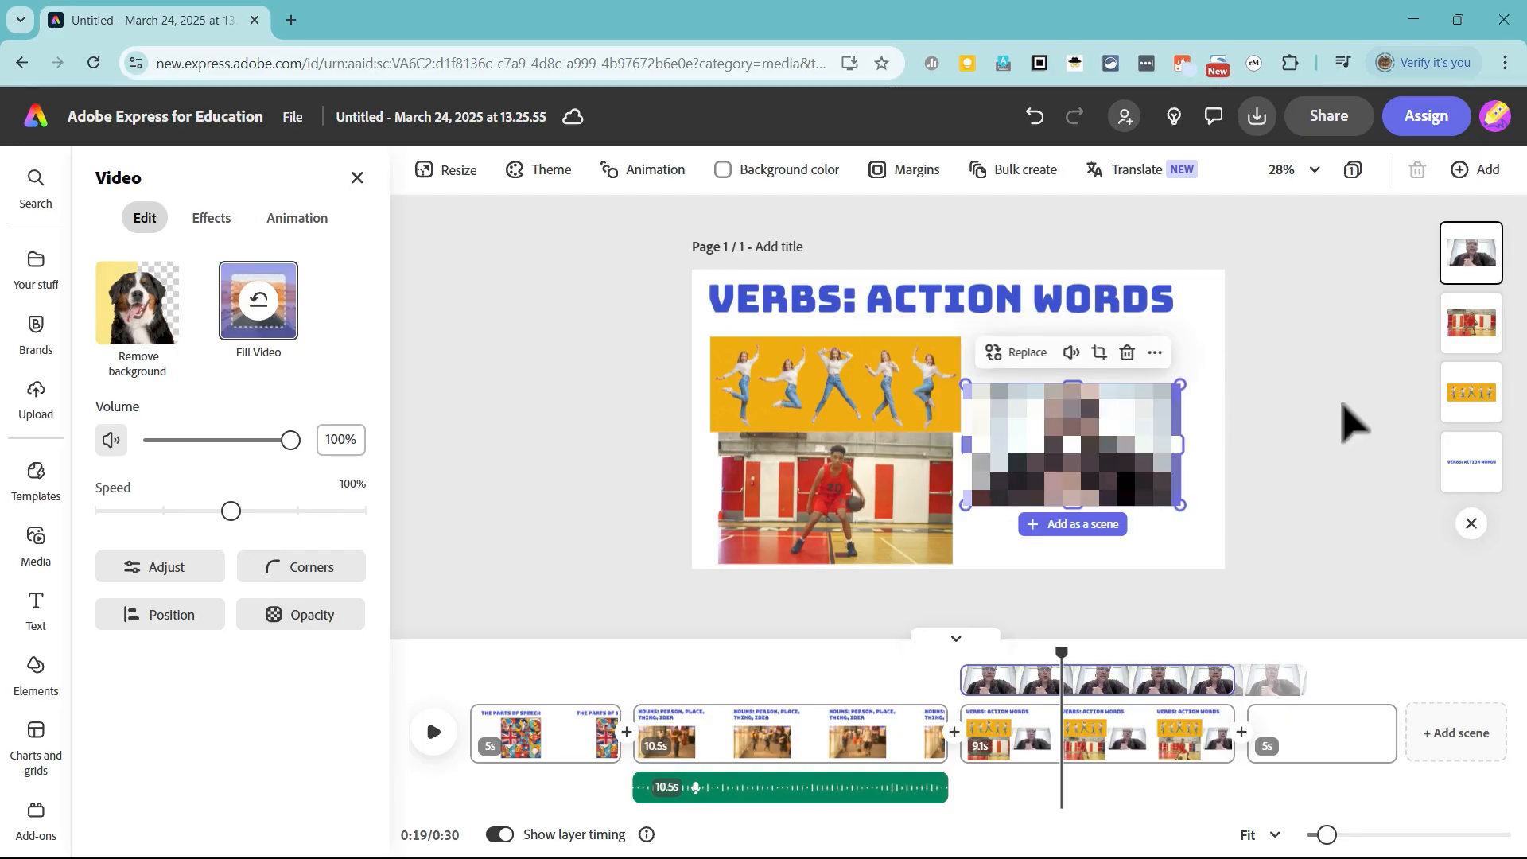
# Step: Duplicate the Nouns scene again, move the copy directly after the Verbs scene, and select it
pyautogui.click(827, 732)
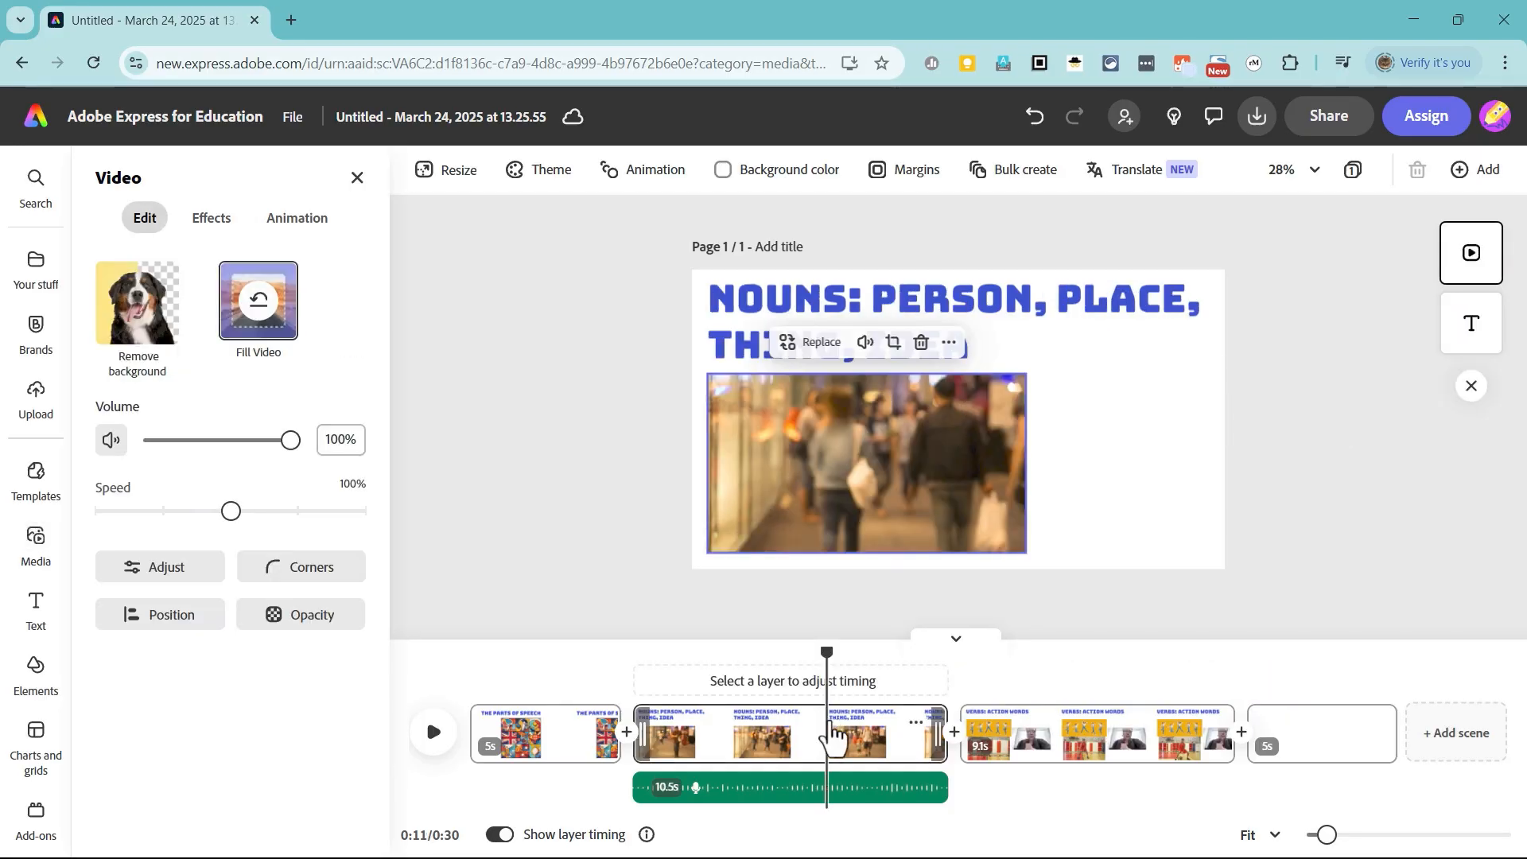
pyautogui.click(916, 725)
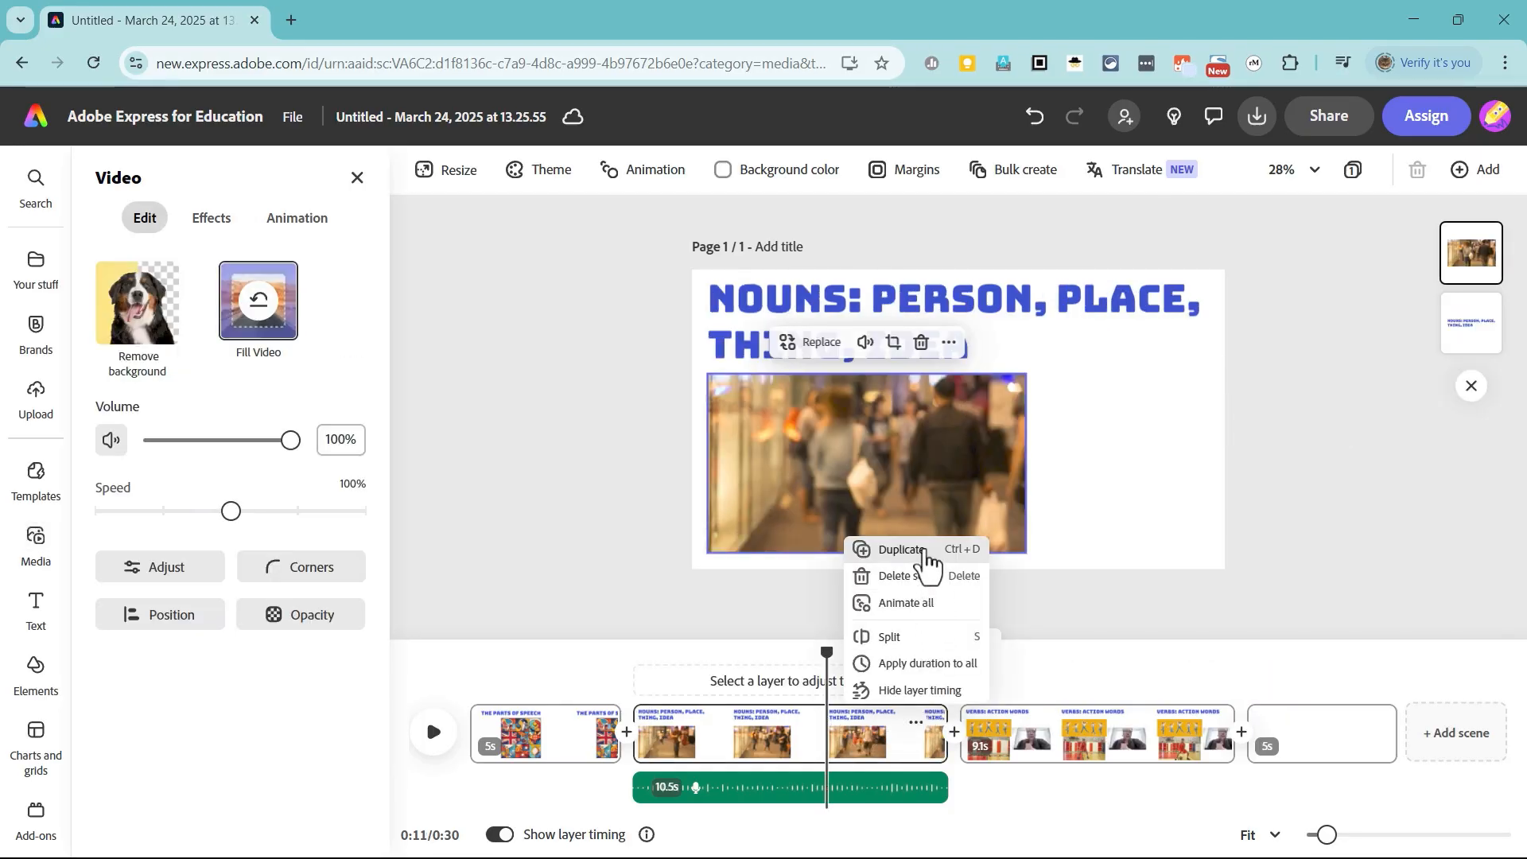
pyautogui.click(921, 549)
pyautogui.moveTo(936, 741); pyautogui.dragTo(1197, 748)
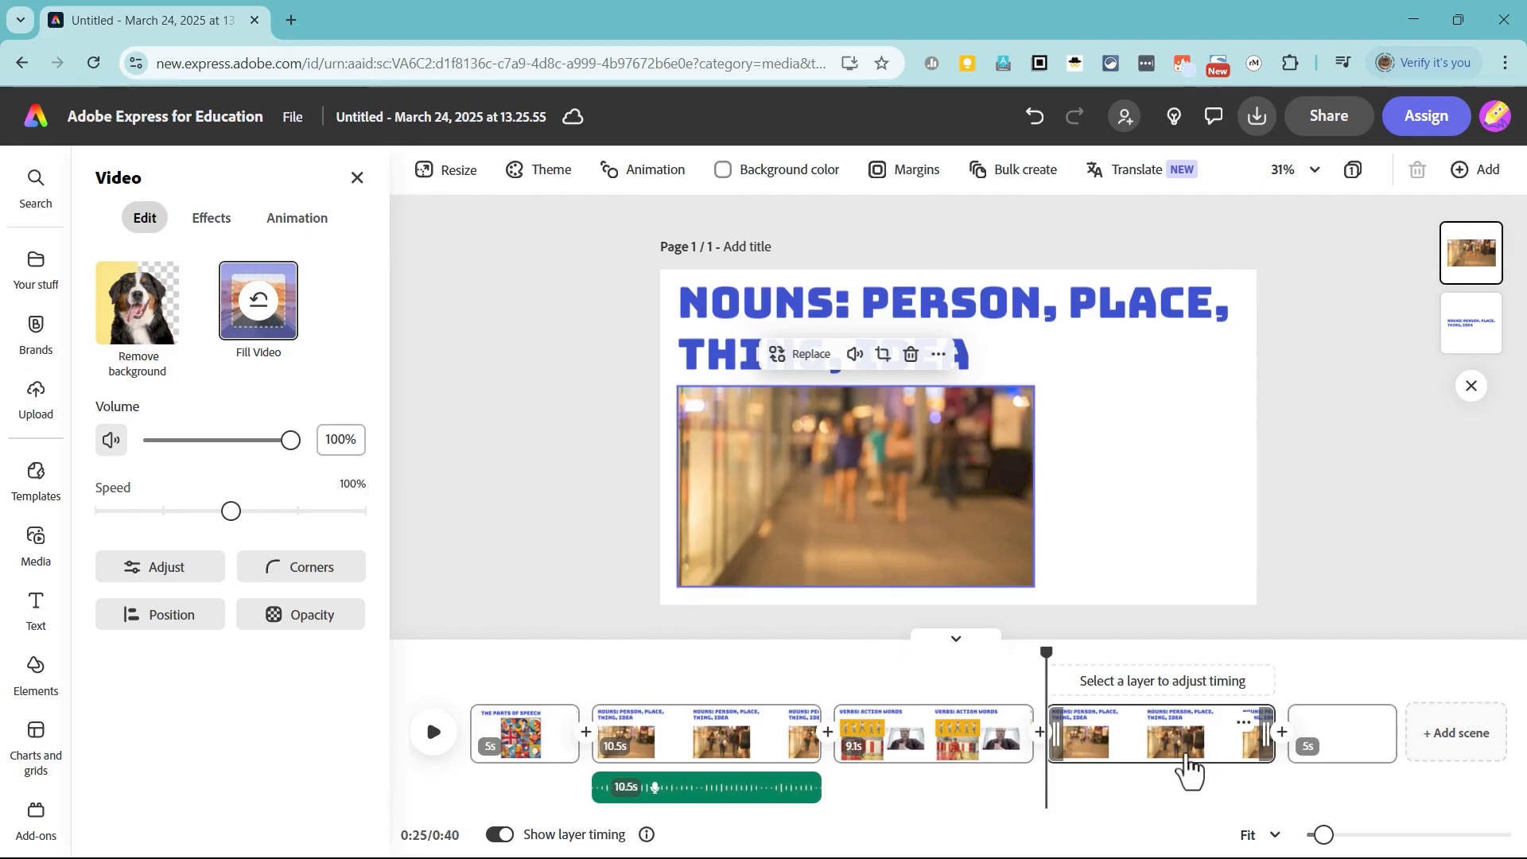
pyautogui.click(1113, 752)
# Step: Replace the copied scene's heading with "Adjectives: Descriptive Words" and delete its video clip
pyautogui.click(967, 361)
pyautogui.doubleClick(930, 358)
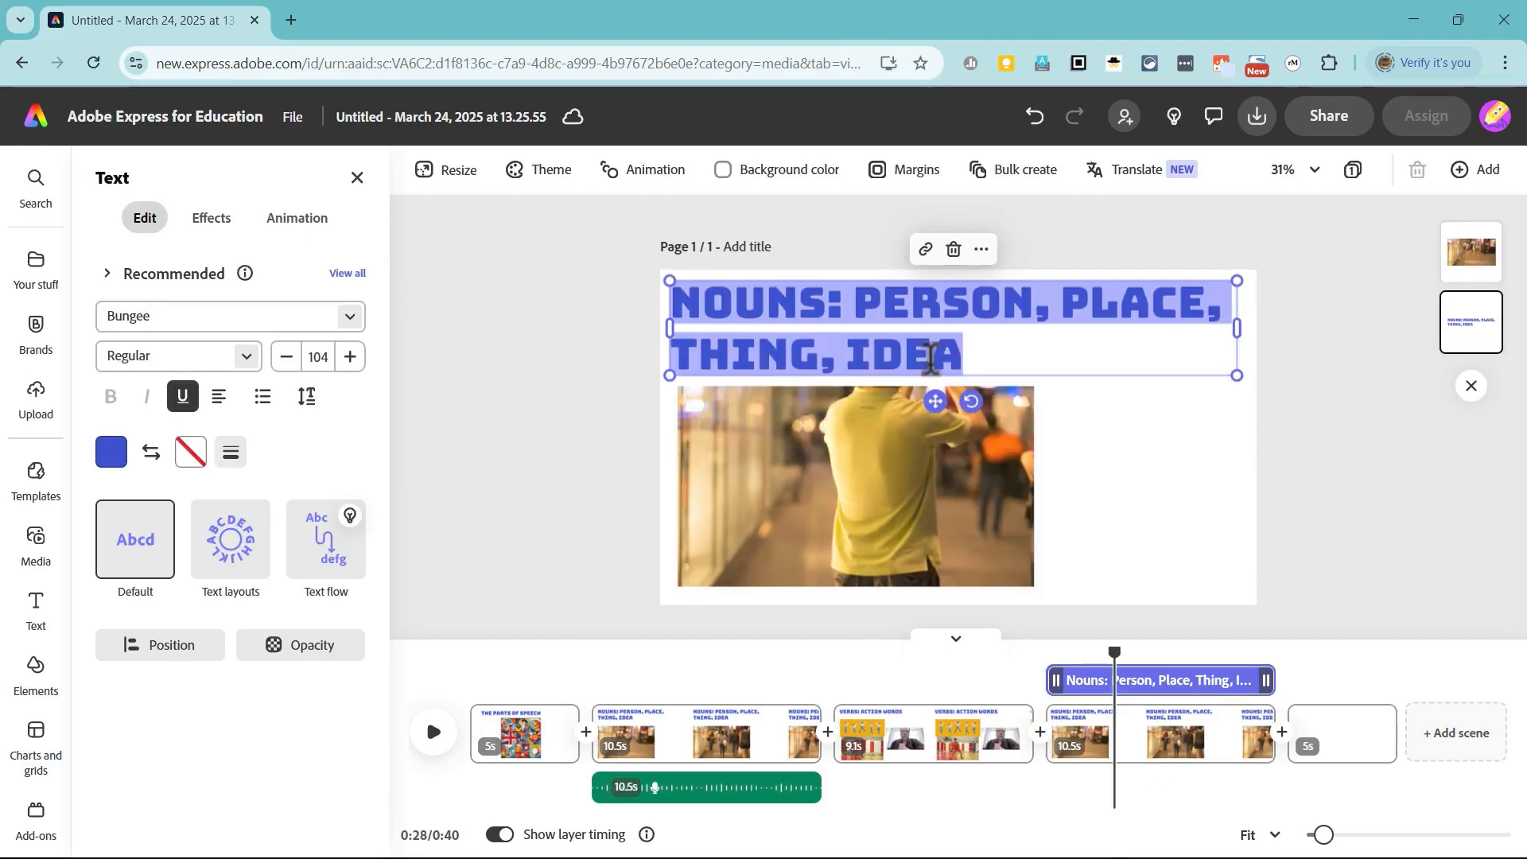
pyautogui.write('Adjectives: Descriptive Words')
pyautogui.click(923, 477)
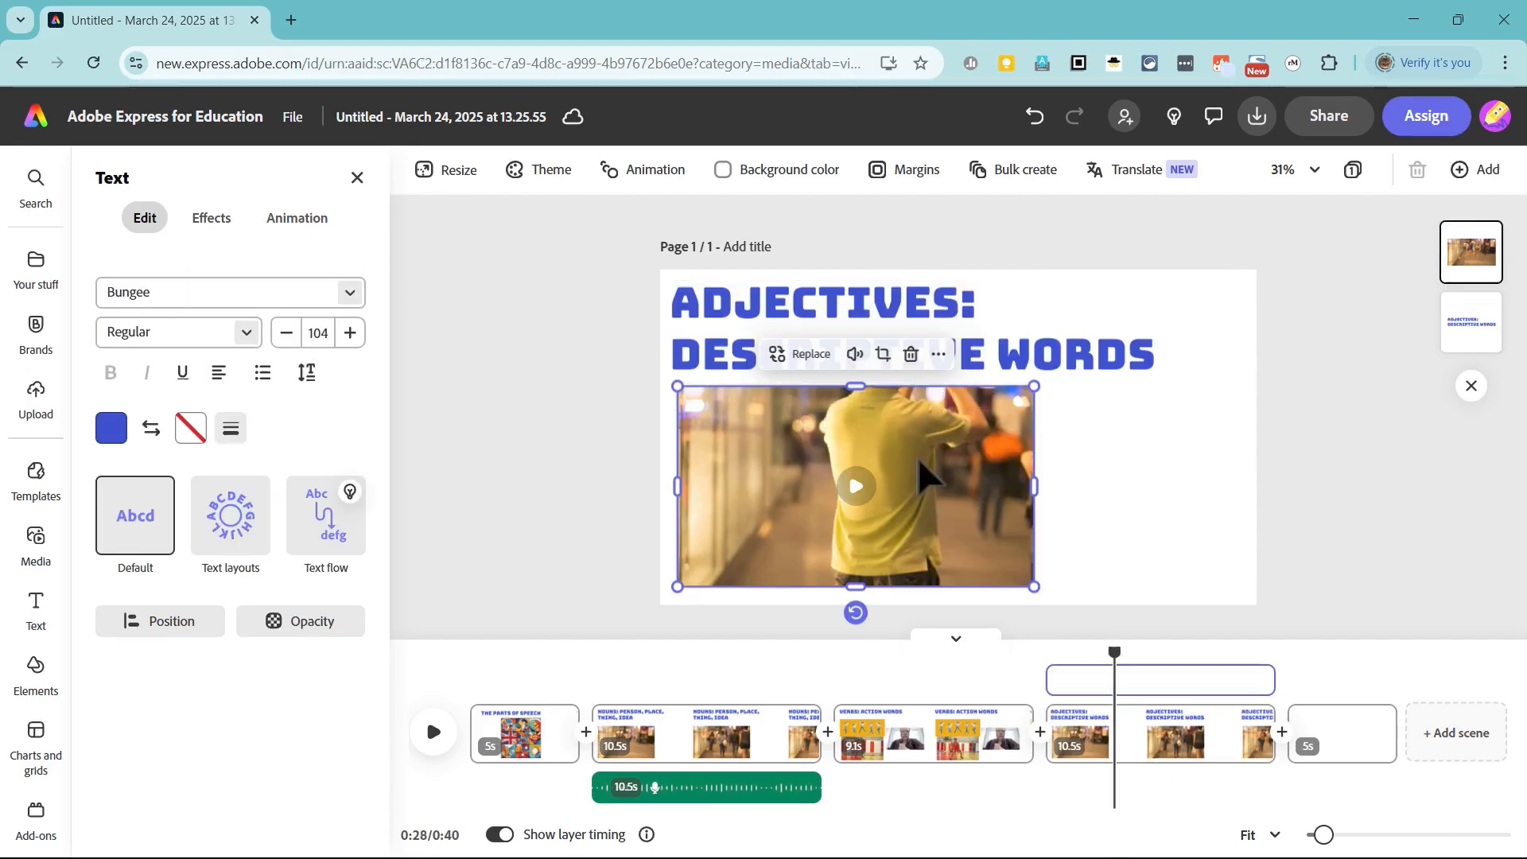
pyautogui.press('Delete')
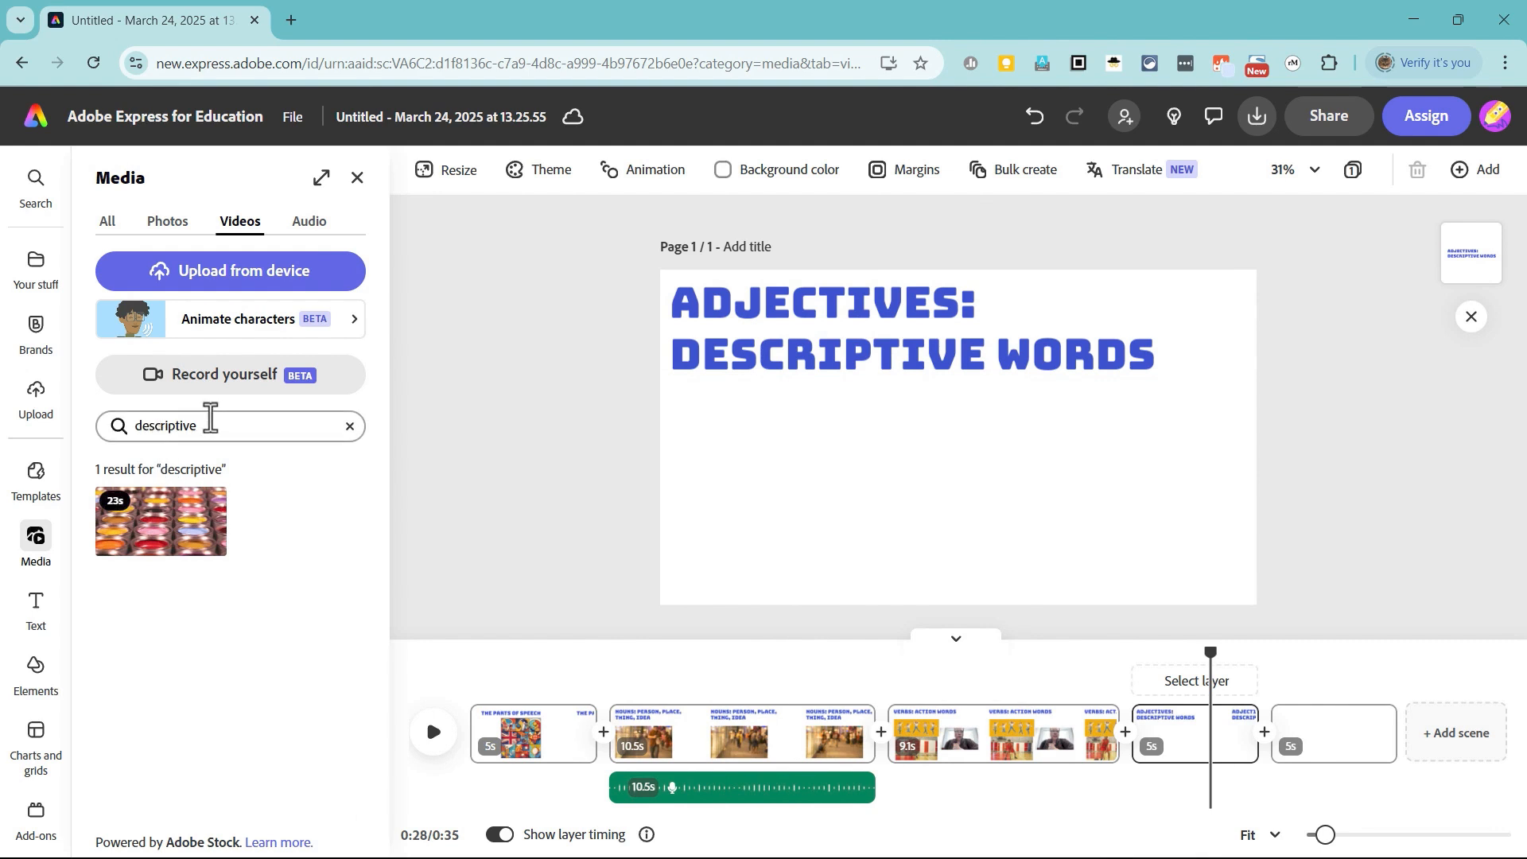
# Step: Search the stock videos for "descriptive", add the 23-second paint pots clip enlarged below the Adjectives heading, and preview it
pyautogui.click(169, 523)
pyautogui.moveTo(788, 348); pyautogui.dragTo(1026, 572)
pyautogui.moveTo(904, 517); pyautogui.dragTo(902, 525)
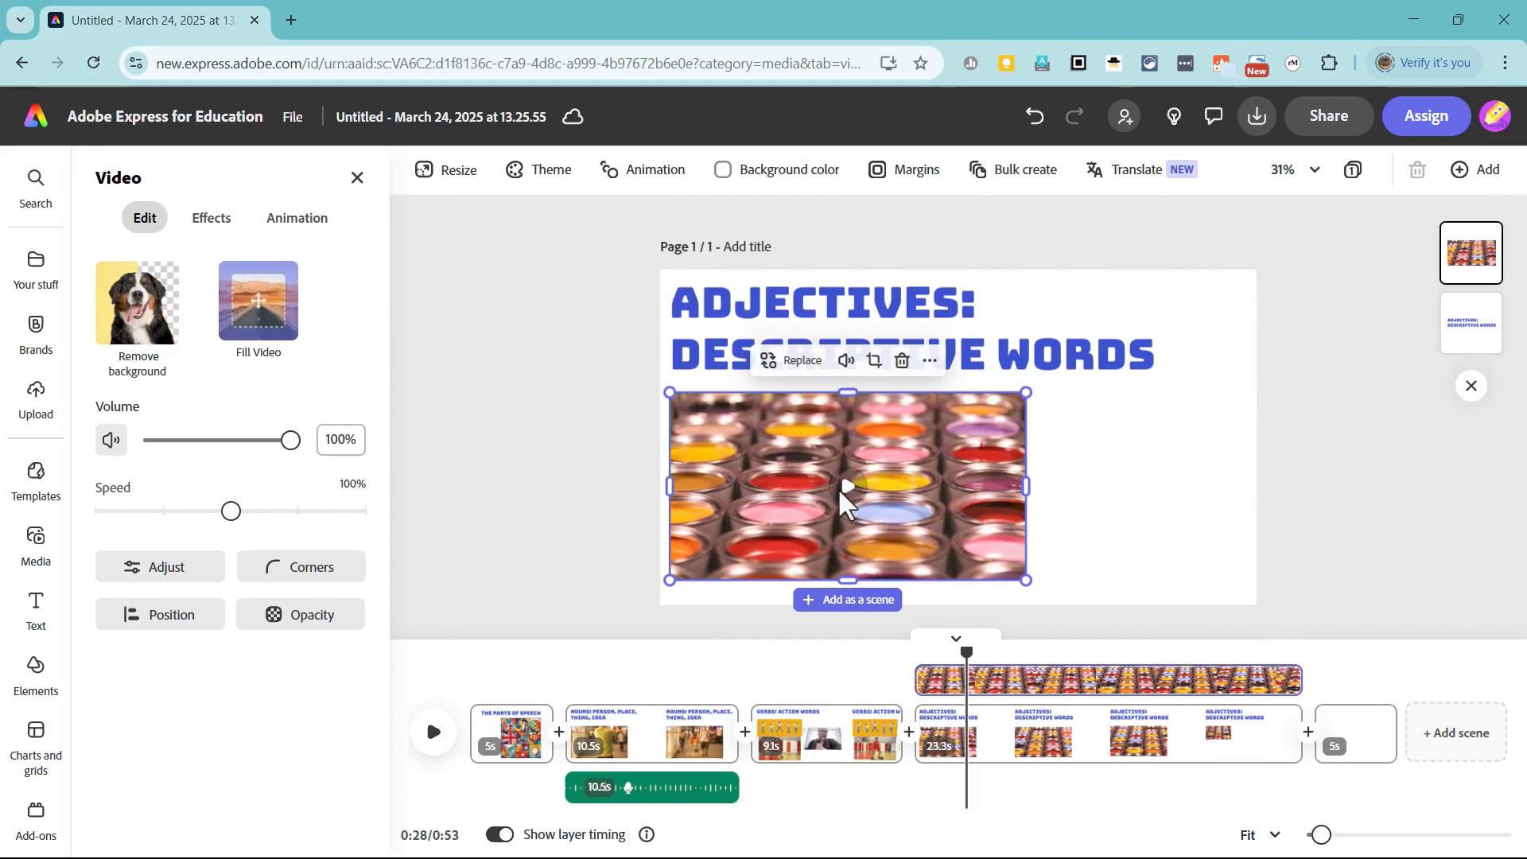
pyautogui.click(850, 484)
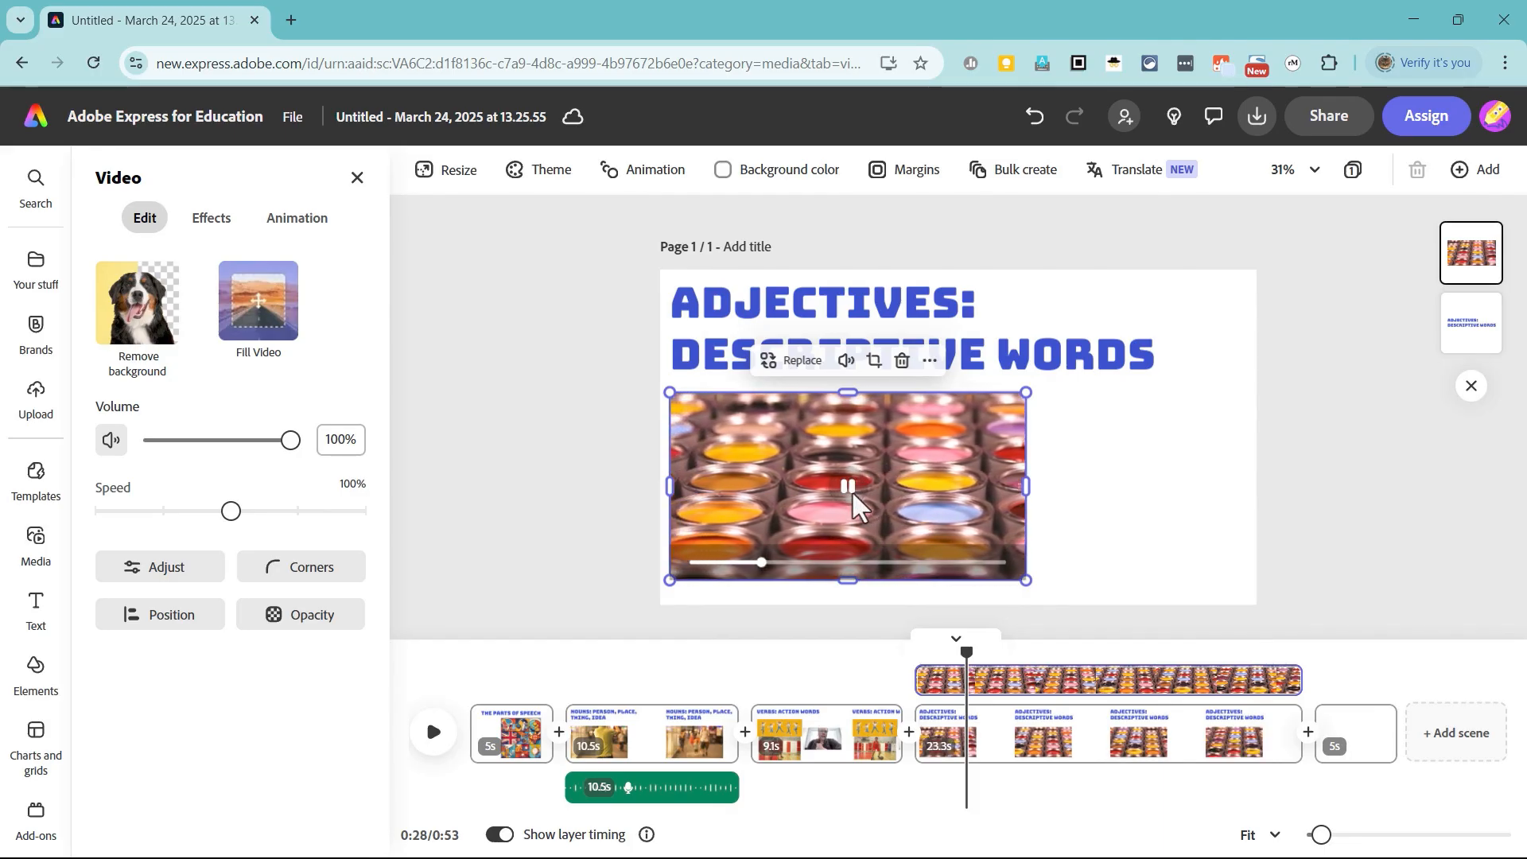
pyautogui.click(1117, 499)
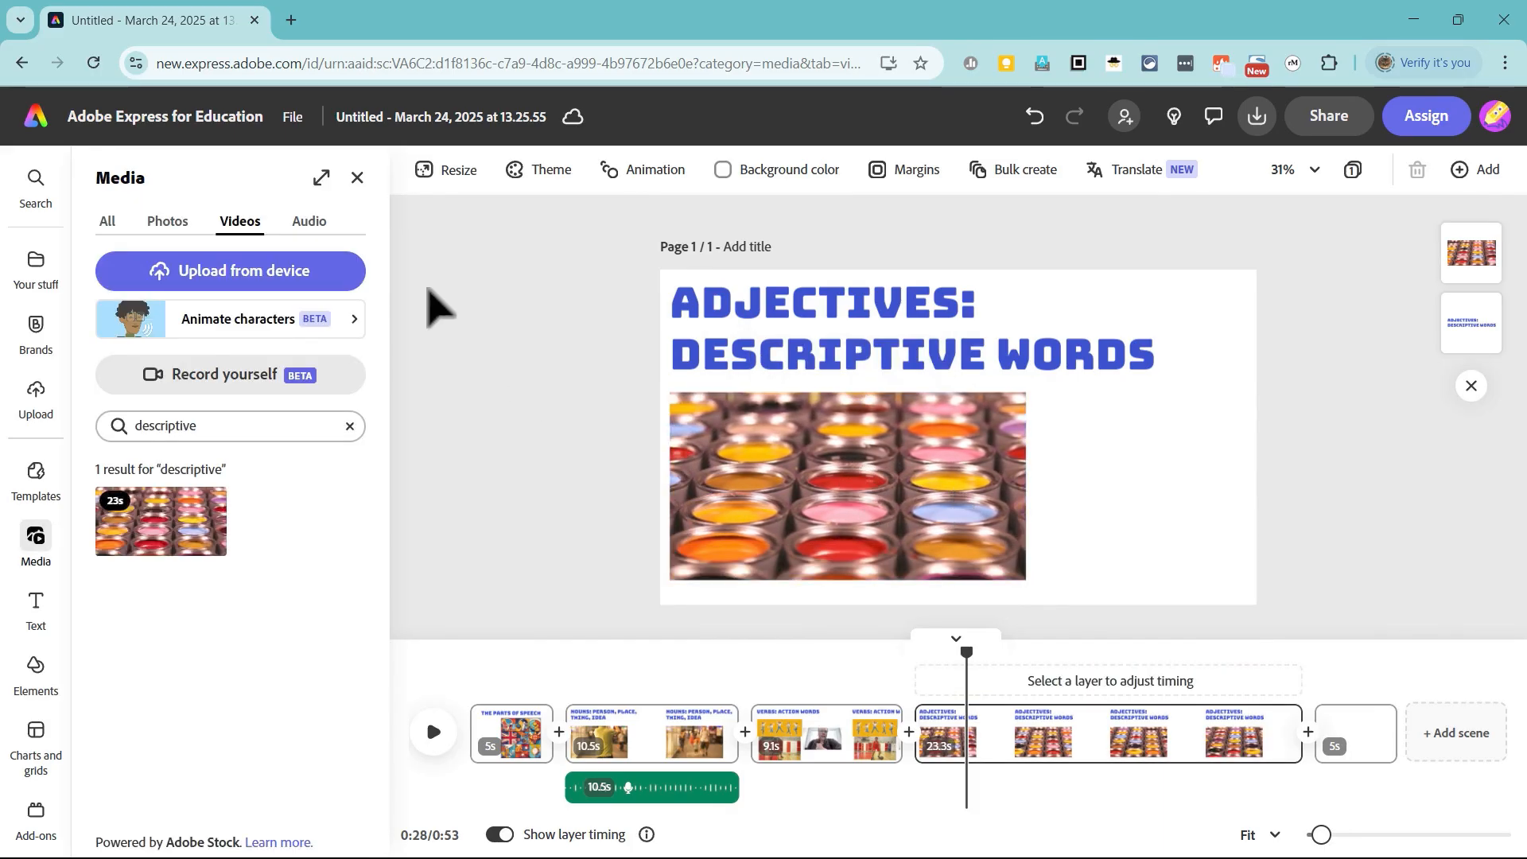
pyautogui.click(310, 222)
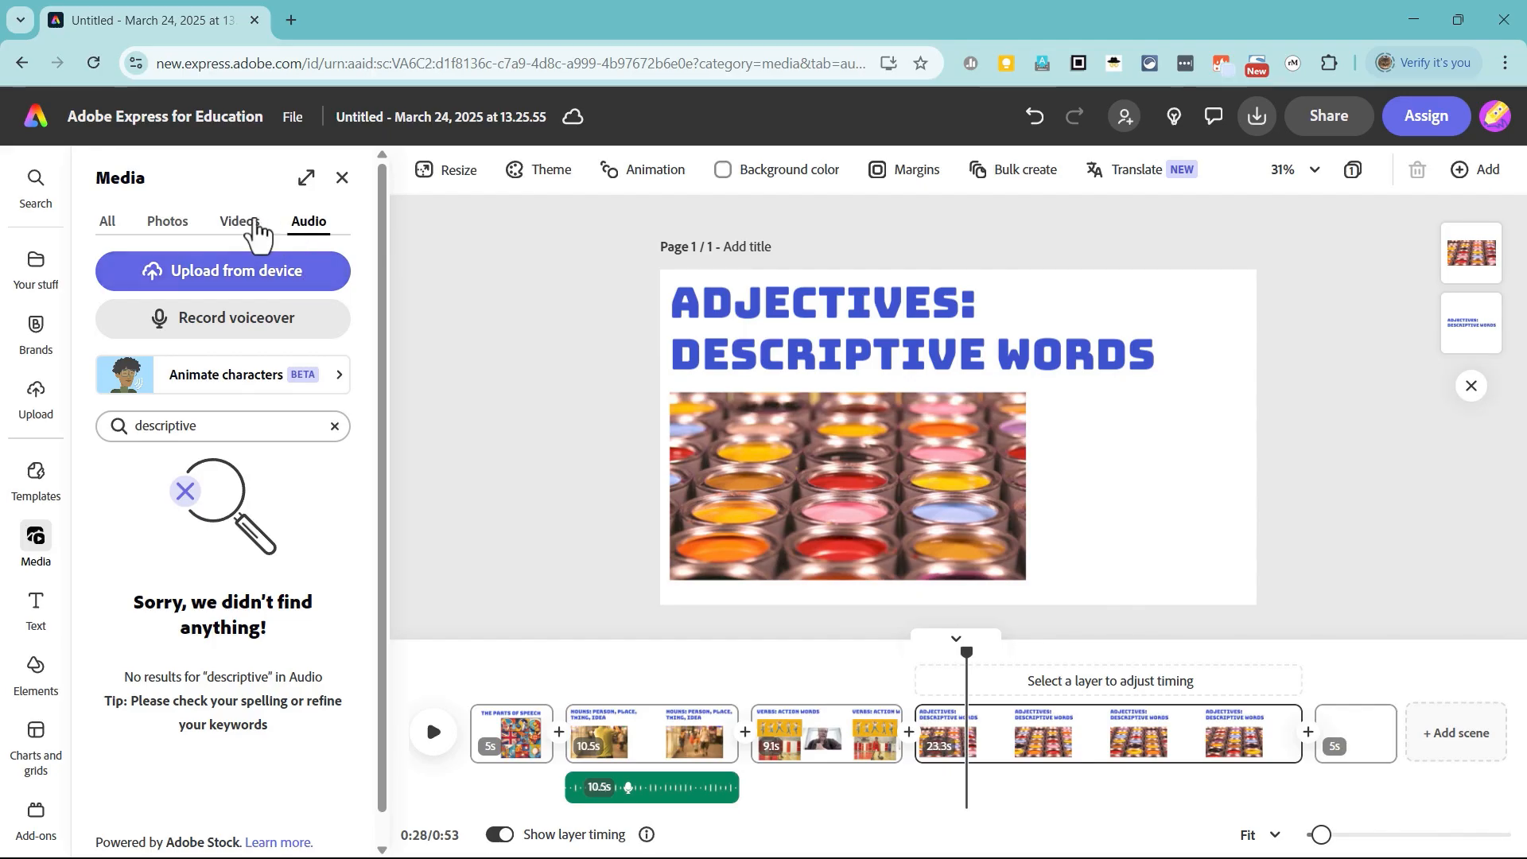
pyautogui.click(242, 224)
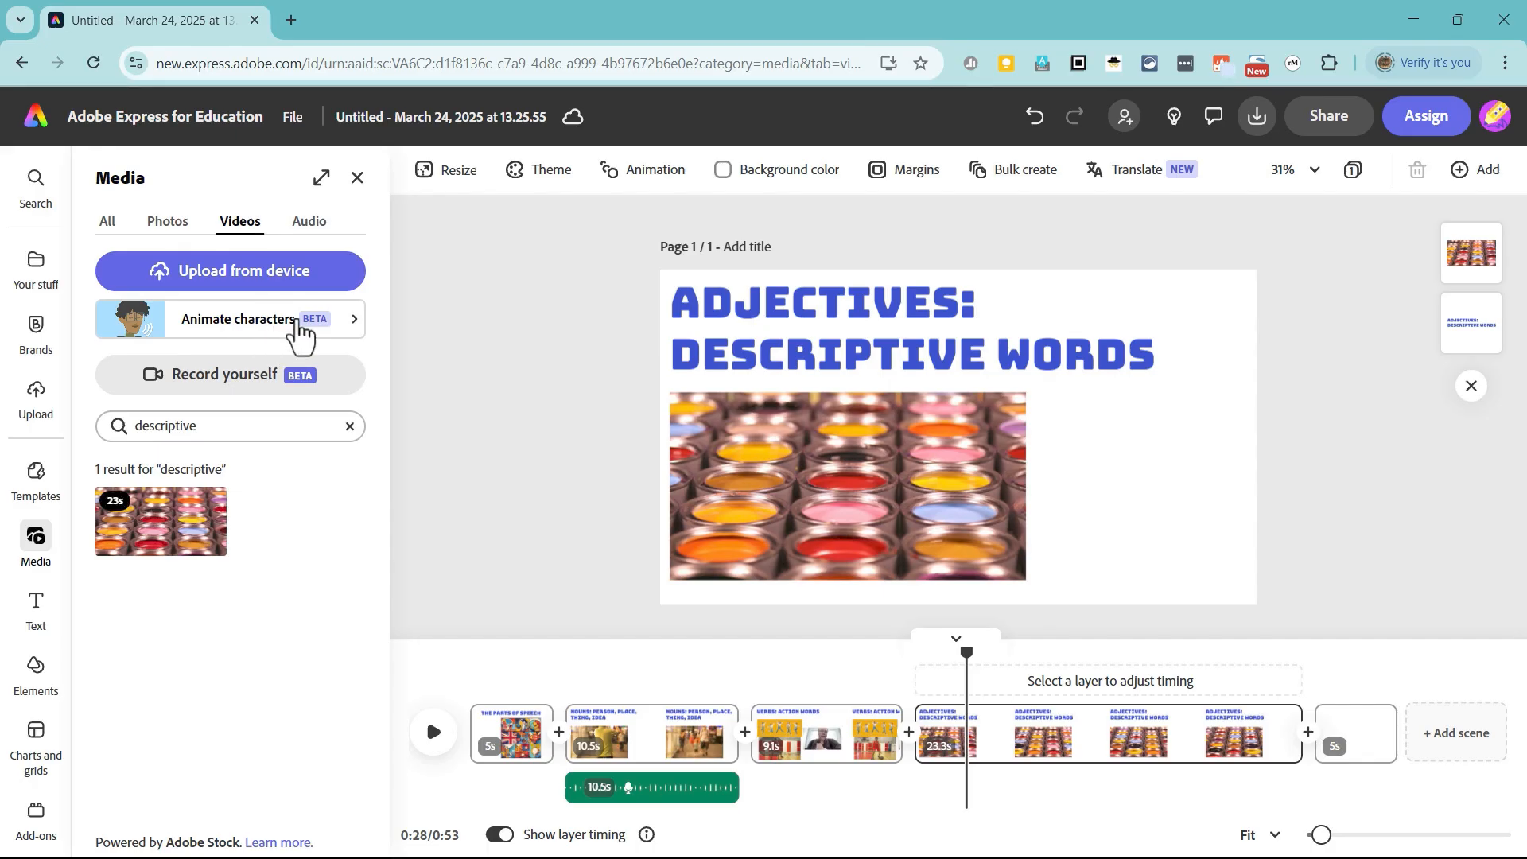
pyautogui.click(310, 222)
pyautogui.click(240, 224)
# Step: Start an animated character for the Adjectives scene and choose Zeno from the All category
pyautogui.click(251, 326)
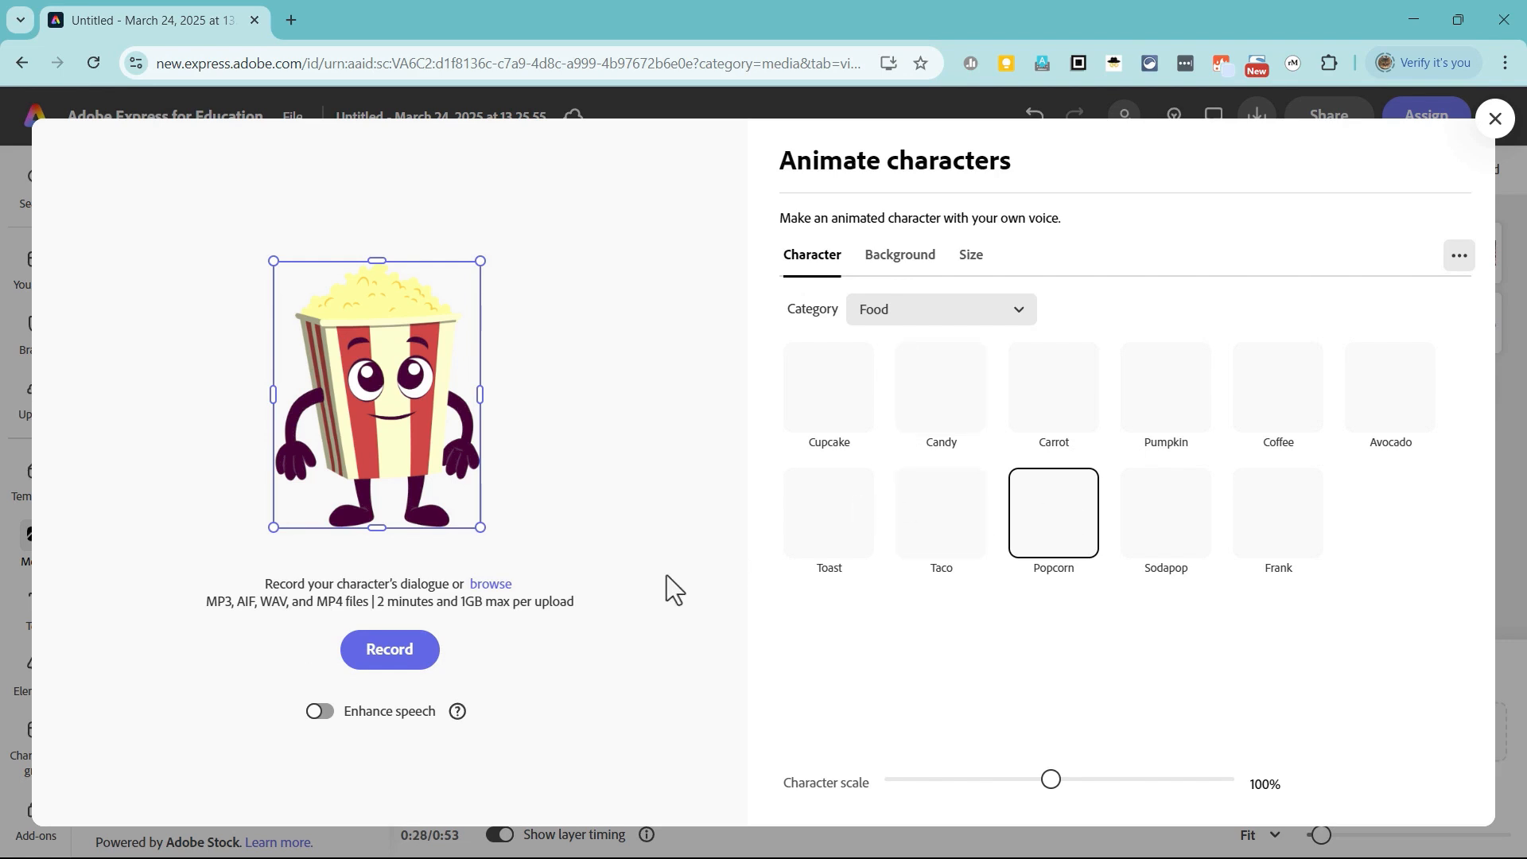
pyautogui.click(937, 309)
pyautogui.scroll(3, 923, 358)
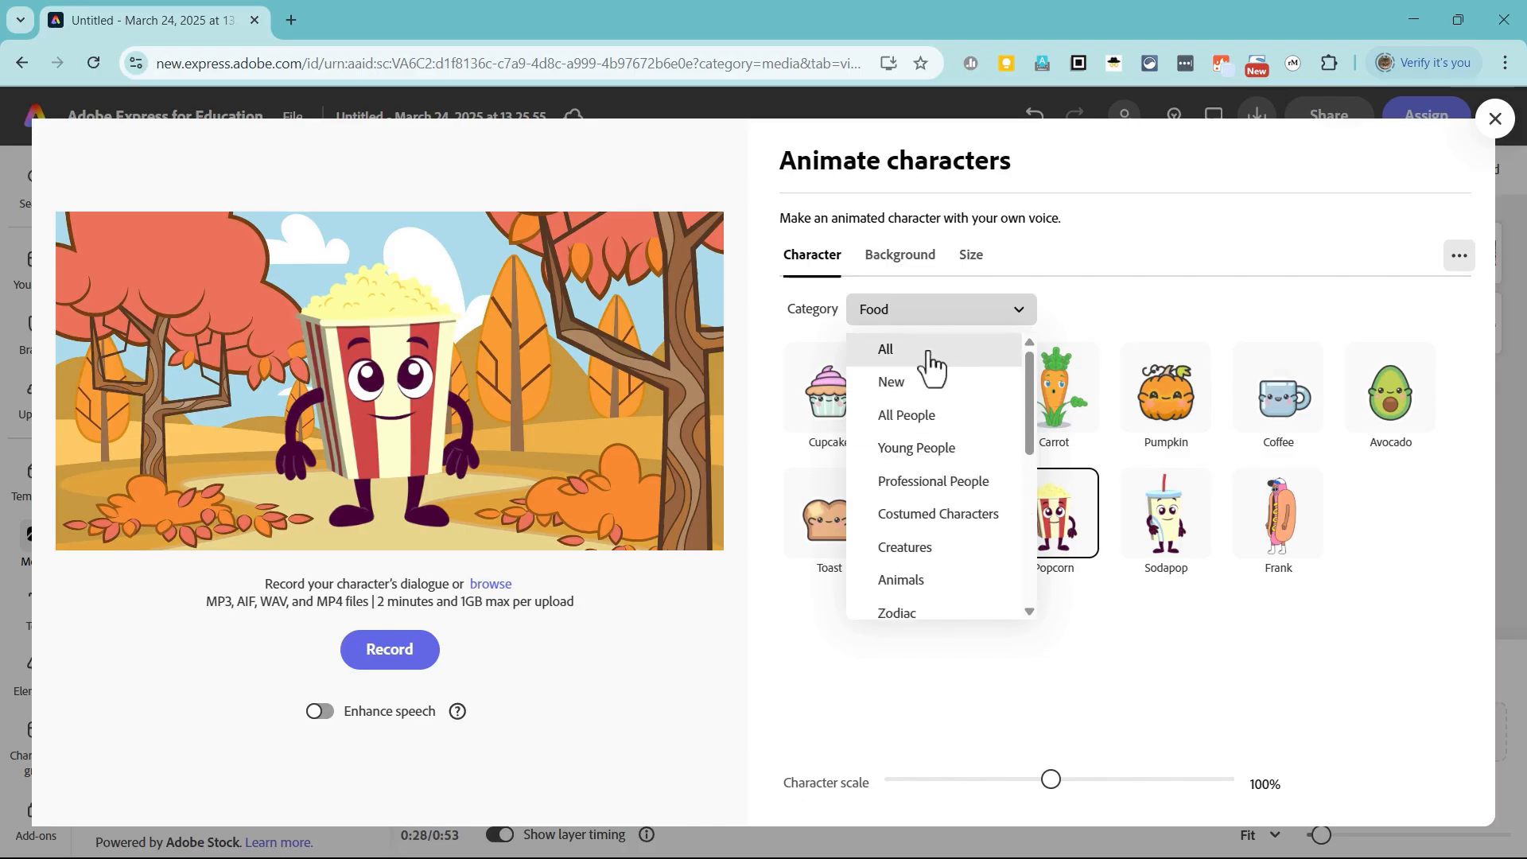
pyautogui.click(930, 350)
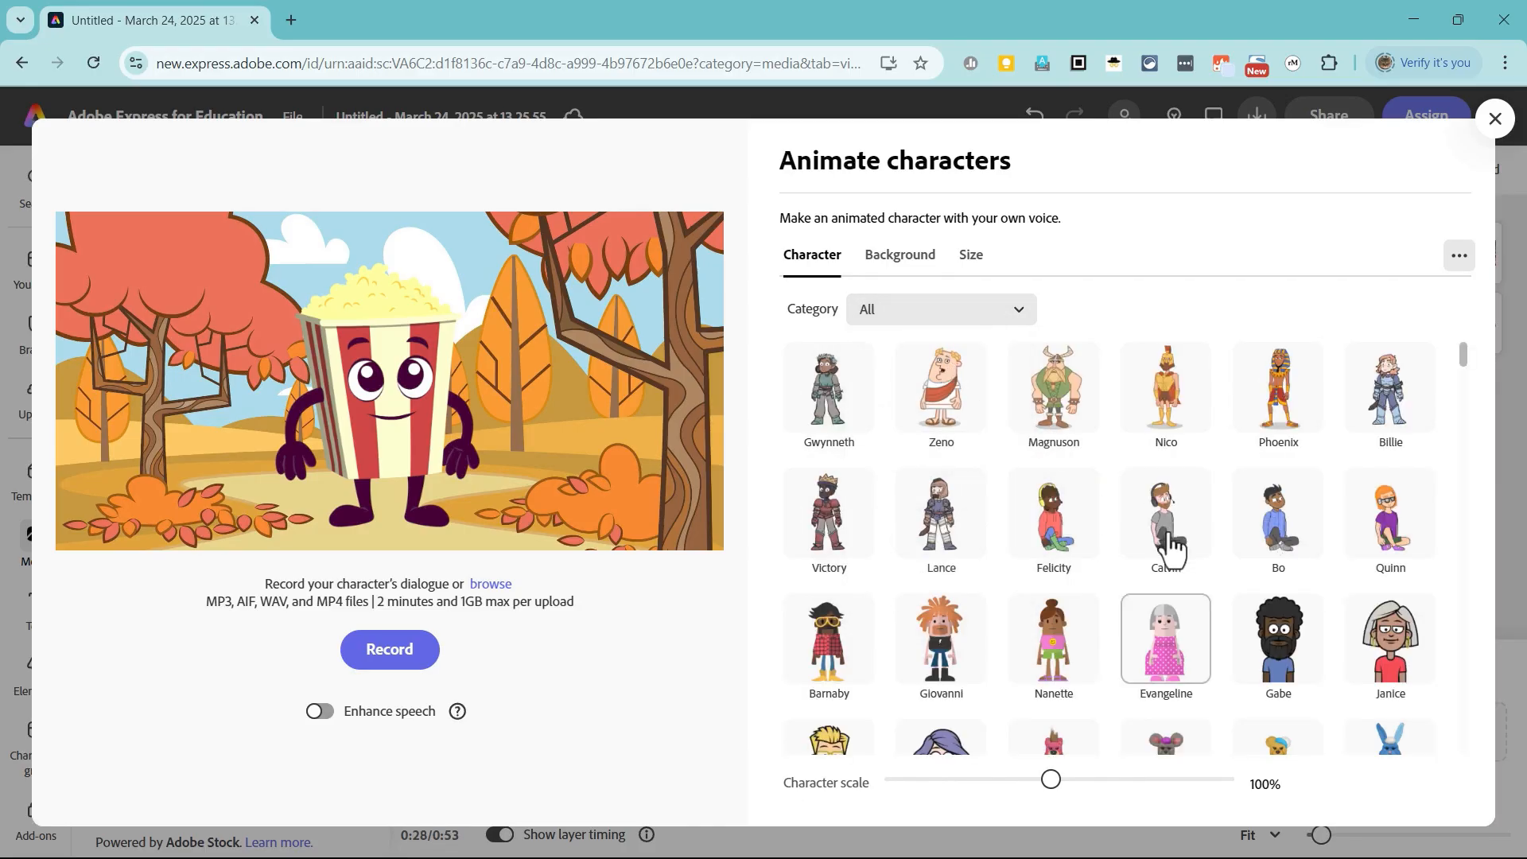
pyautogui.click(945, 409)
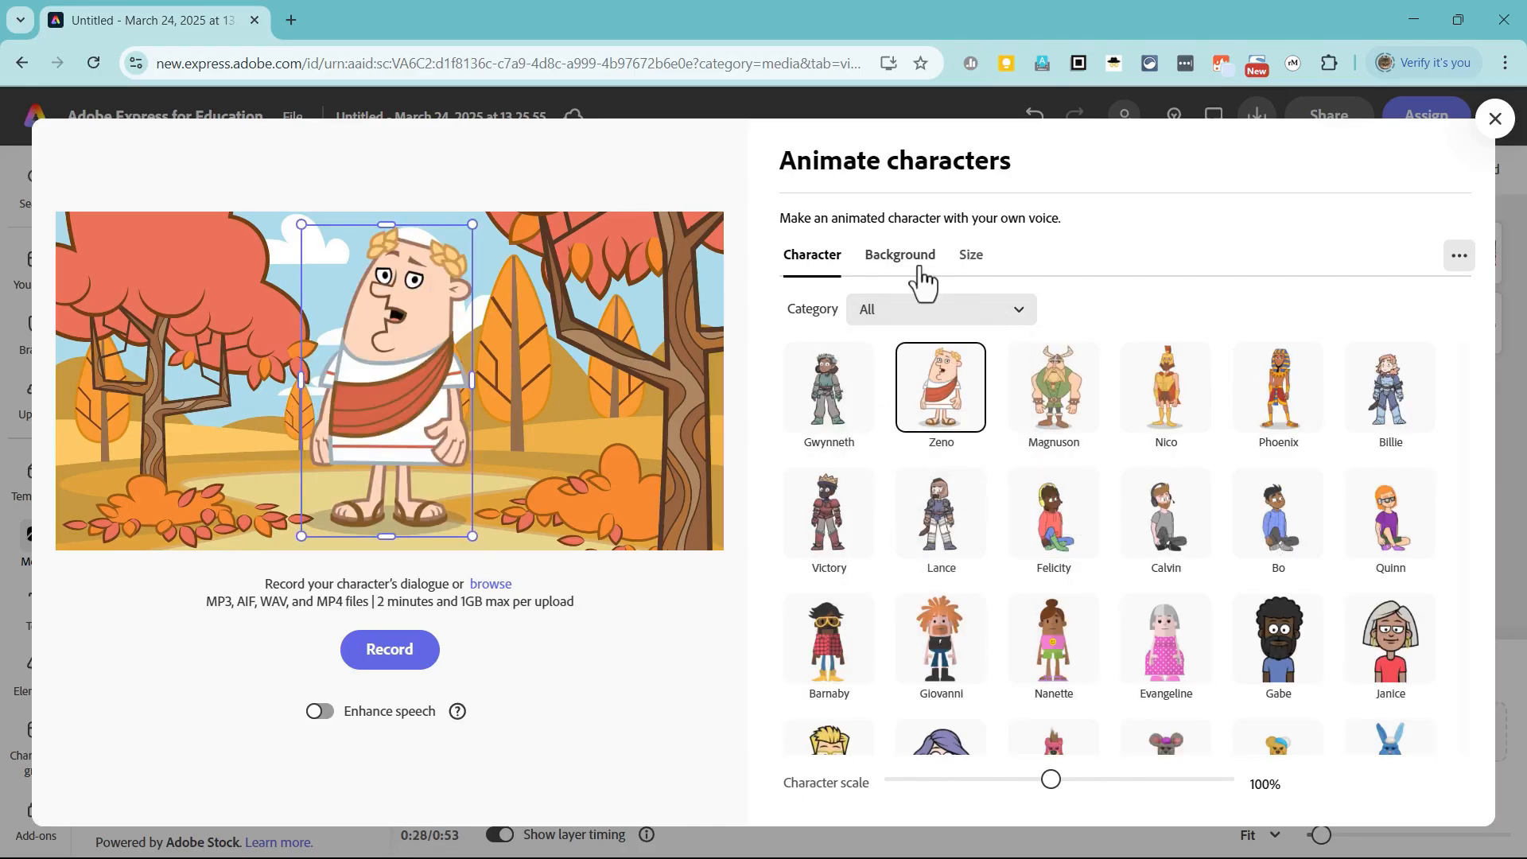
# Step: Try the Ren Faire background with the Zeno character enlarged and moved right of centre, and view the size options
pyautogui.click(903, 259)
pyautogui.click(1165, 584)
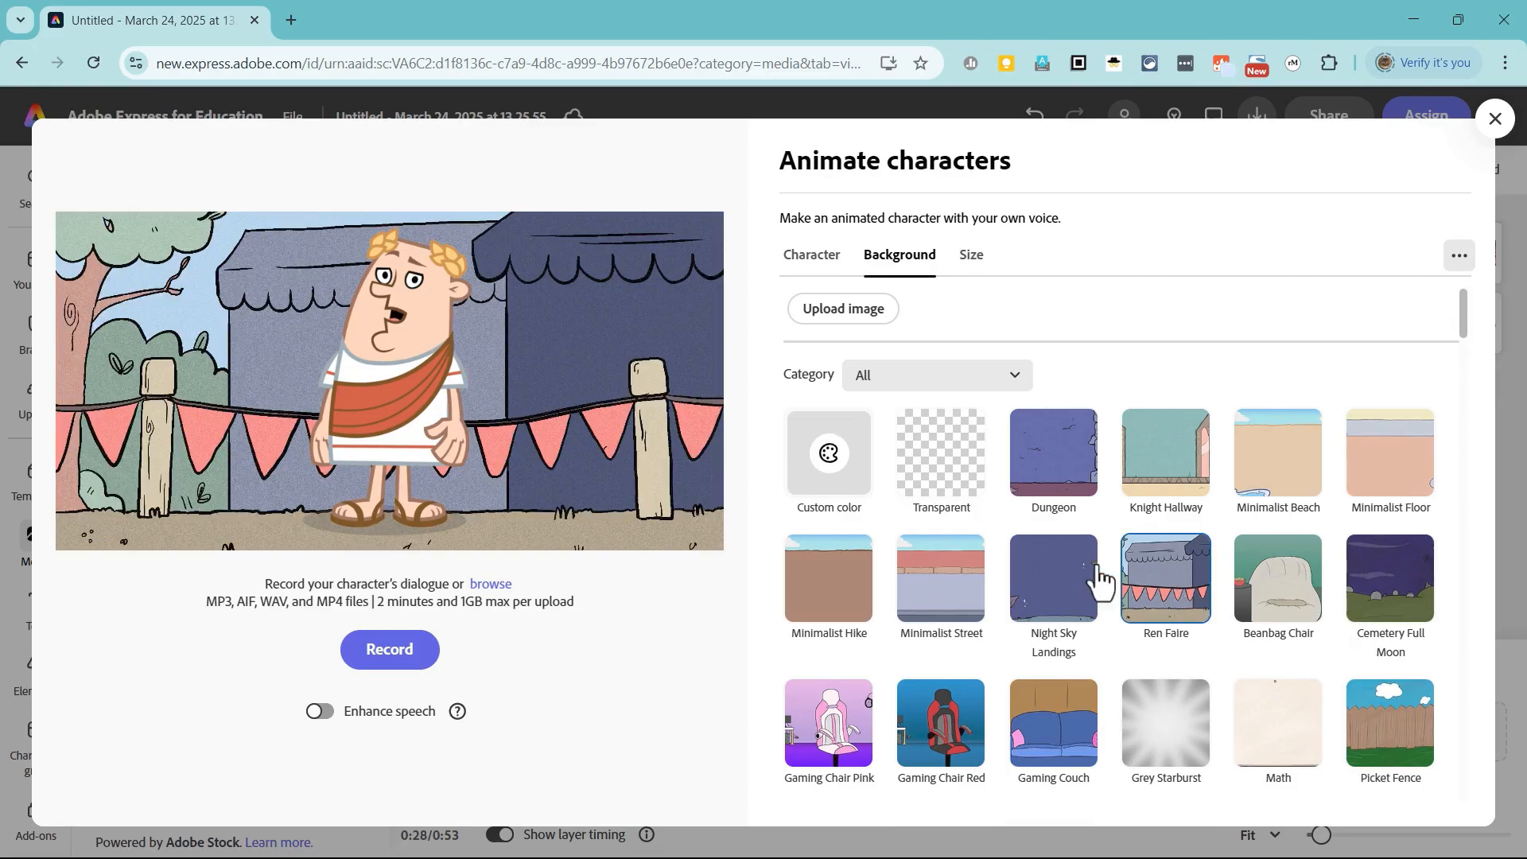
pyautogui.moveTo(409, 350); pyautogui.dragTo(262, 355)
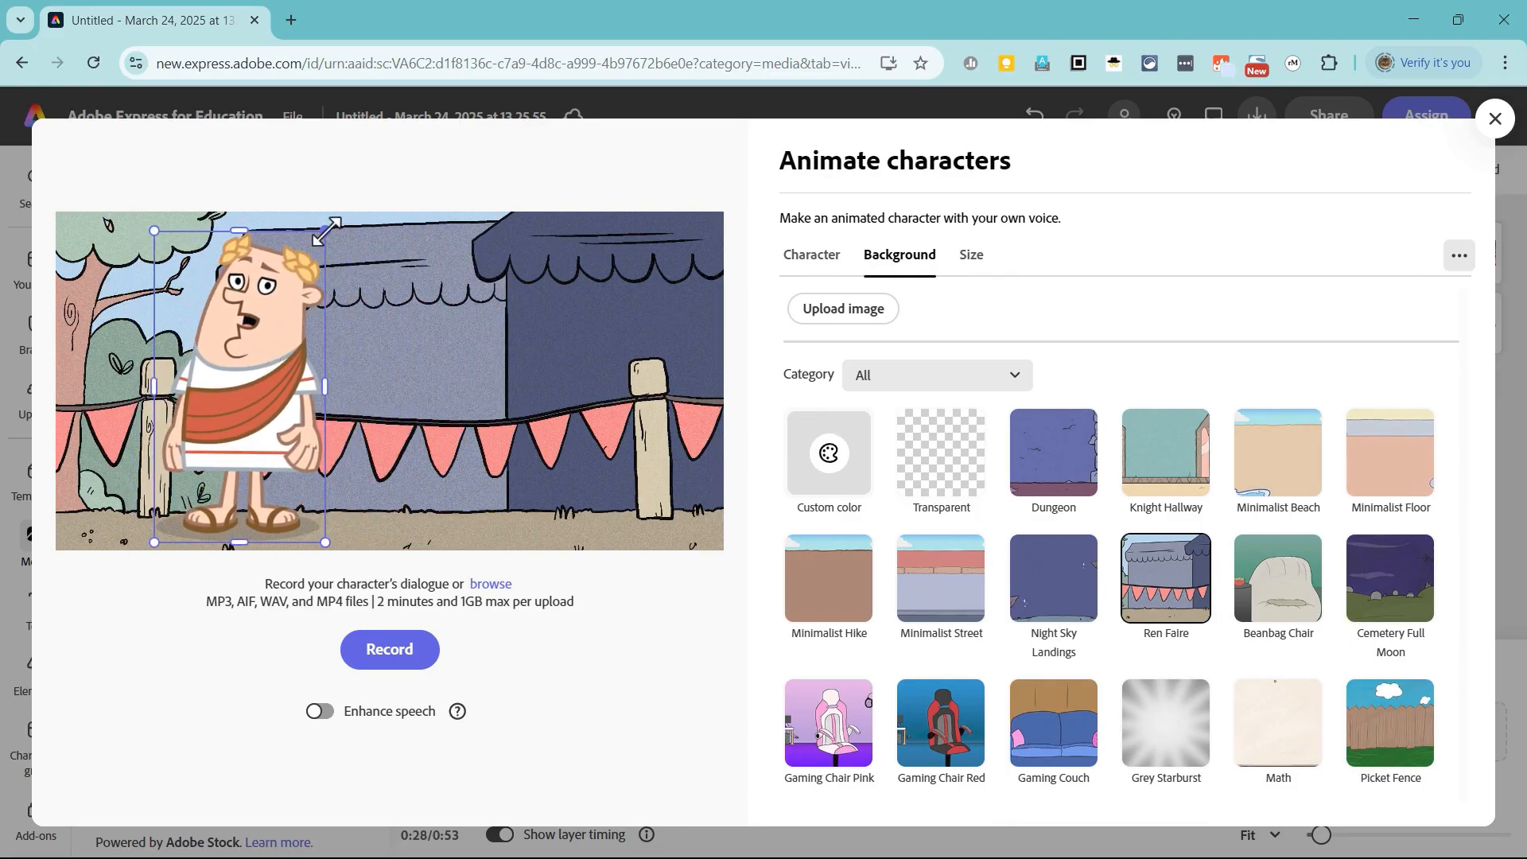
pyautogui.moveTo(327, 231); pyautogui.dragTo(432, 231)
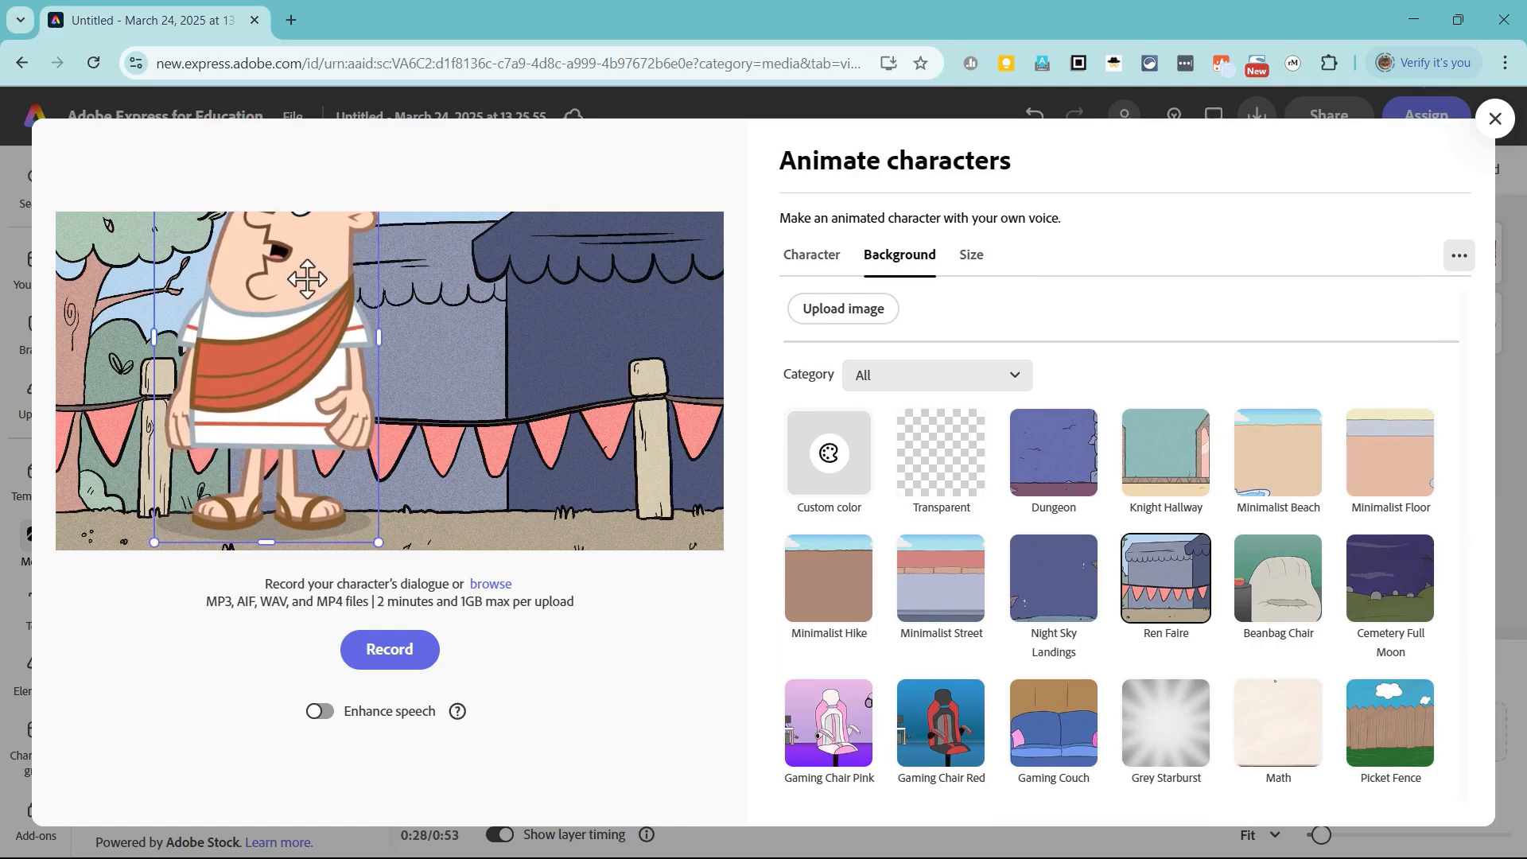
pyautogui.moveTo(307, 278); pyautogui.dragTo(722, 378)
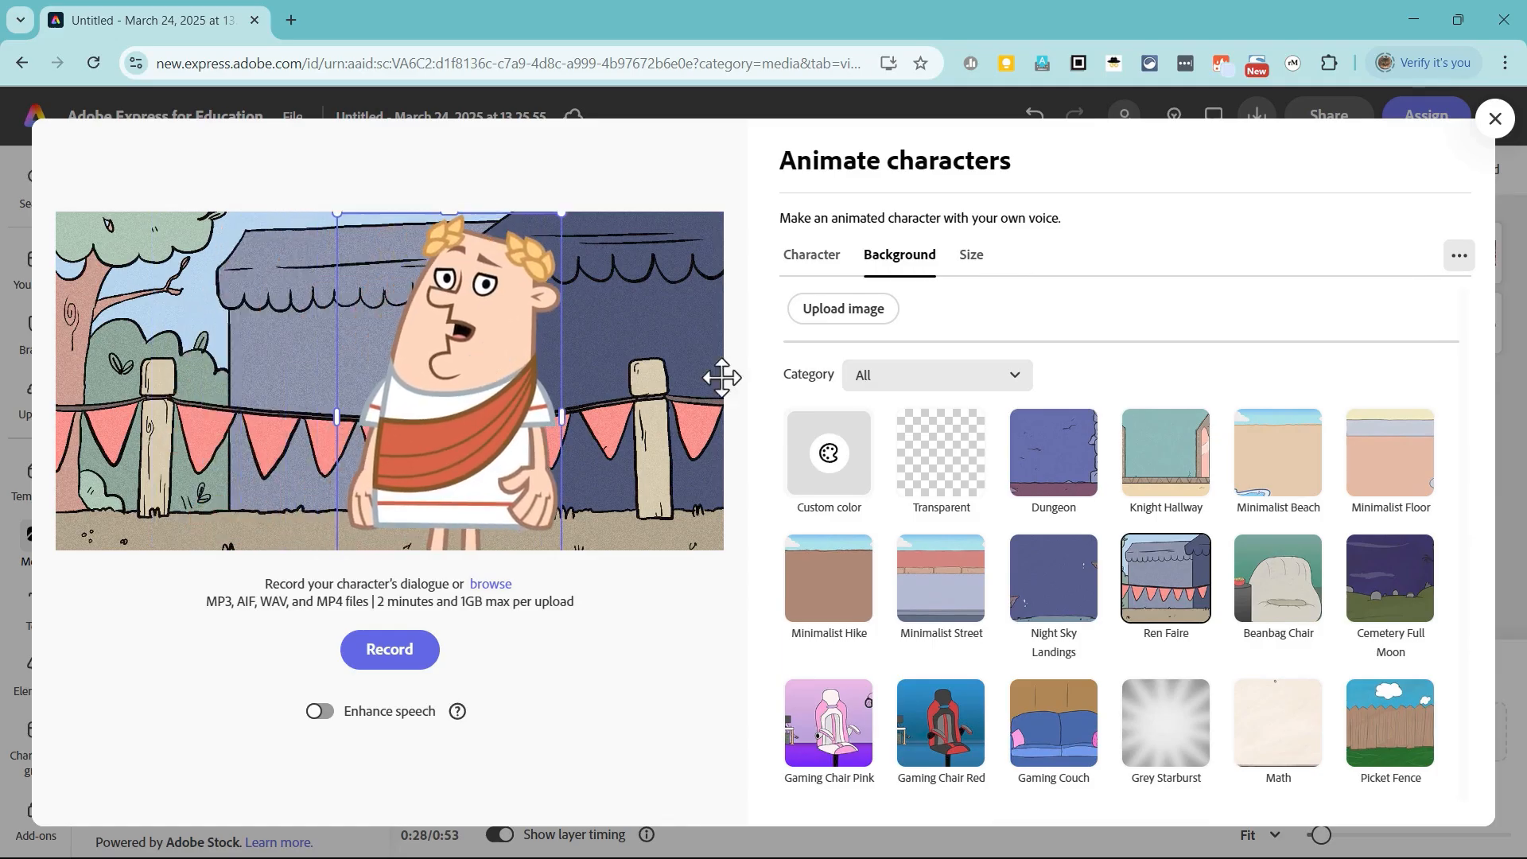
pyautogui.click(972, 259)
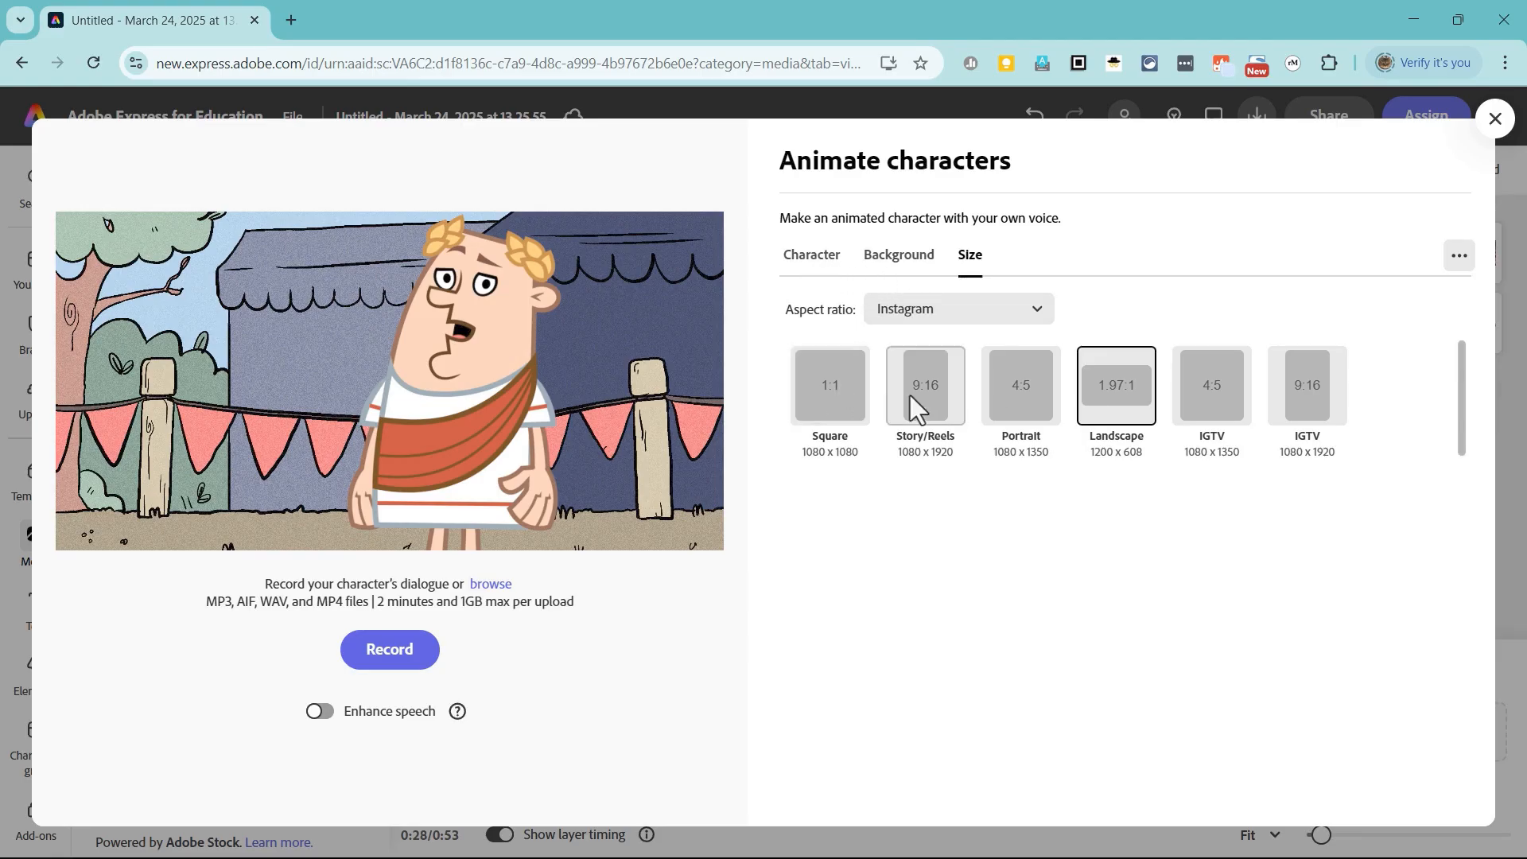
# Step: Set the character's background to Transparent and its size to IGTV 4:5 (1080 x 1350)
pyautogui.click(899, 259)
pyautogui.click(952, 477)
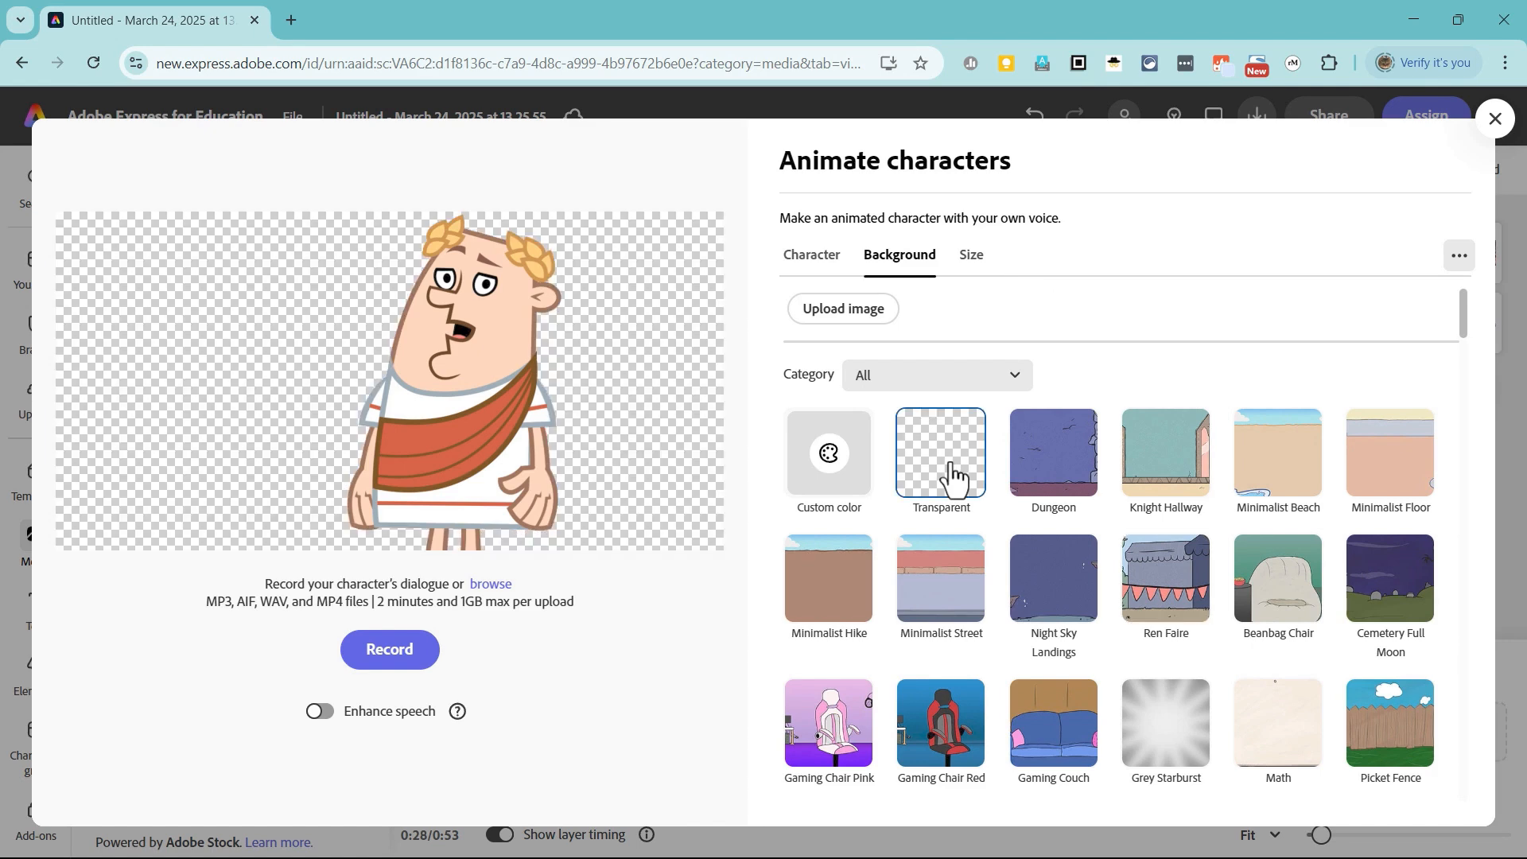
pyautogui.click(973, 261)
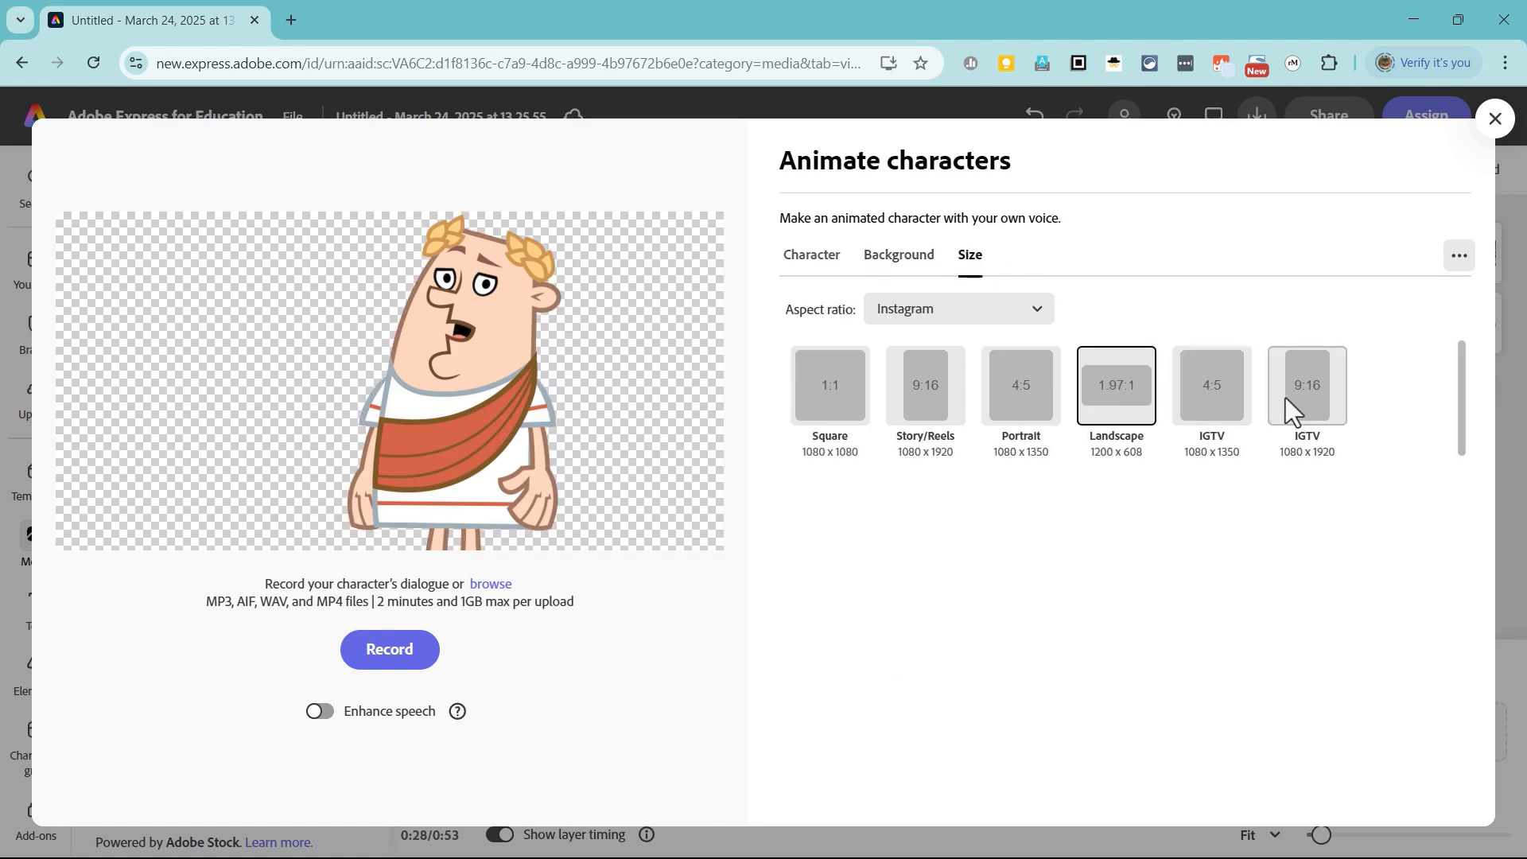
pyautogui.click(924, 398)
pyautogui.click(1211, 385)
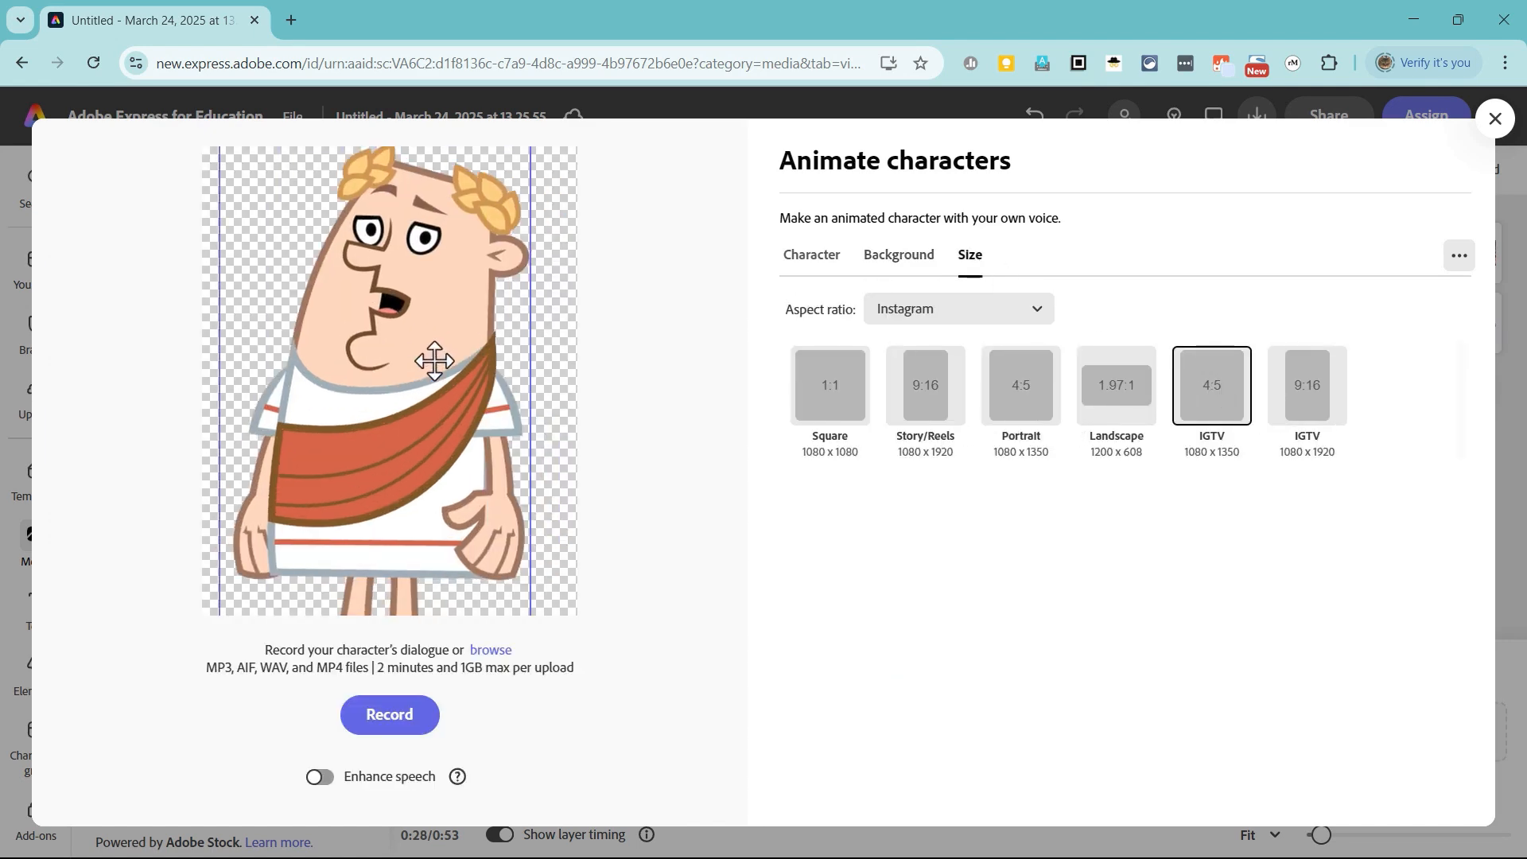
# Step: Shrink and centre Zeno so the full figure fits the frame, and record the character's spoken dialogue
pyautogui.moveTo(445, 374); pyautogui.dragTo(417, 303)
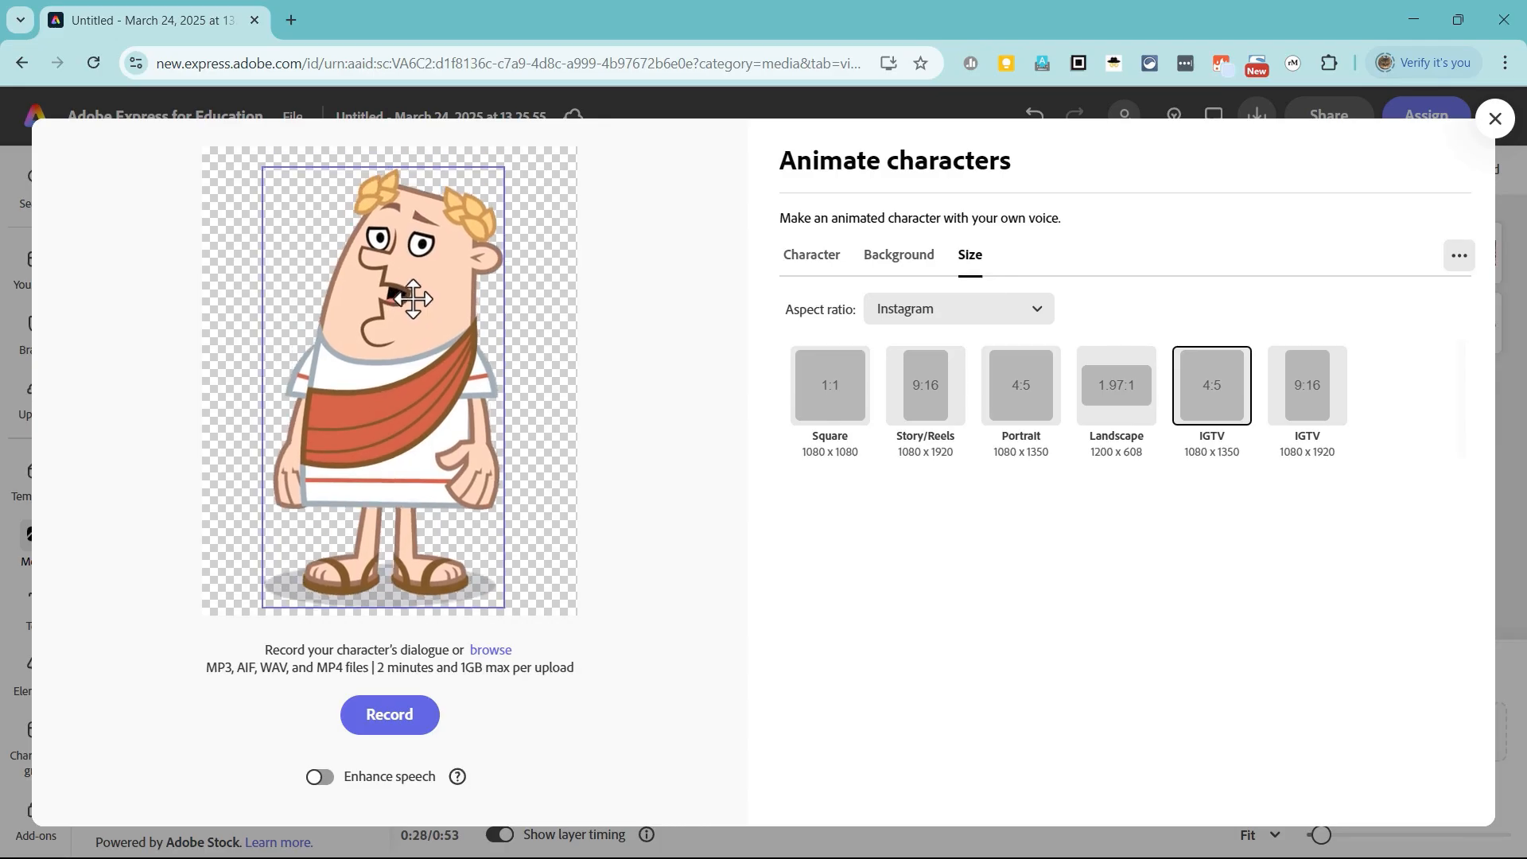
pyautogui.moveTo(503, 172); pyautogui.dragTo(523, 172)
pyautogui.moveTo(405, 327)
pyautogui.mouseDown()
pyautogui.moveTo(420, 331)
pyautogui.moveTo(408, 333)
pyautogui.mouseUp()
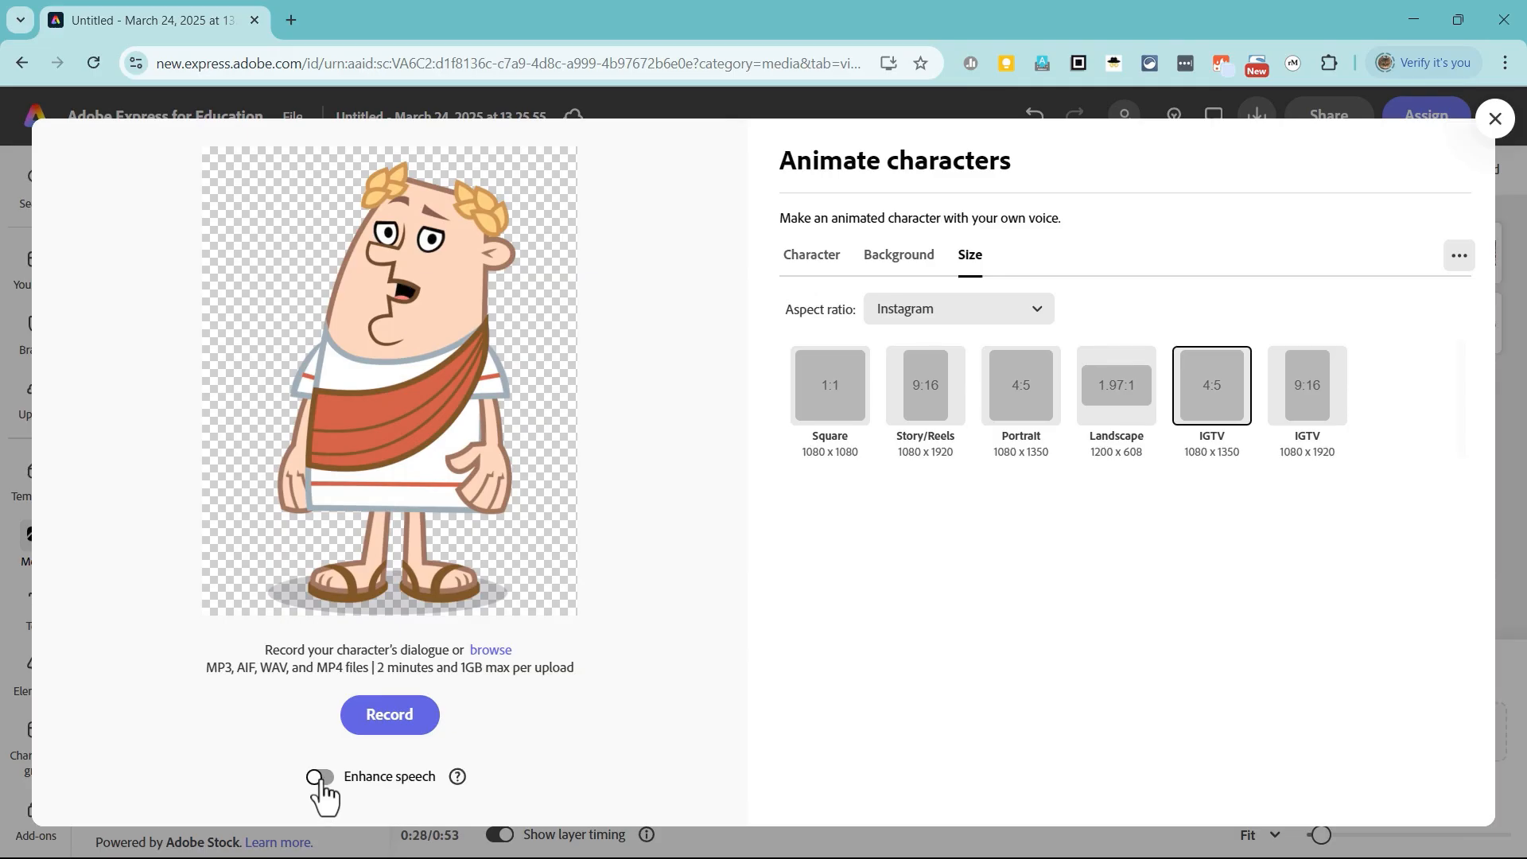
pyautogui.click(412, 720)
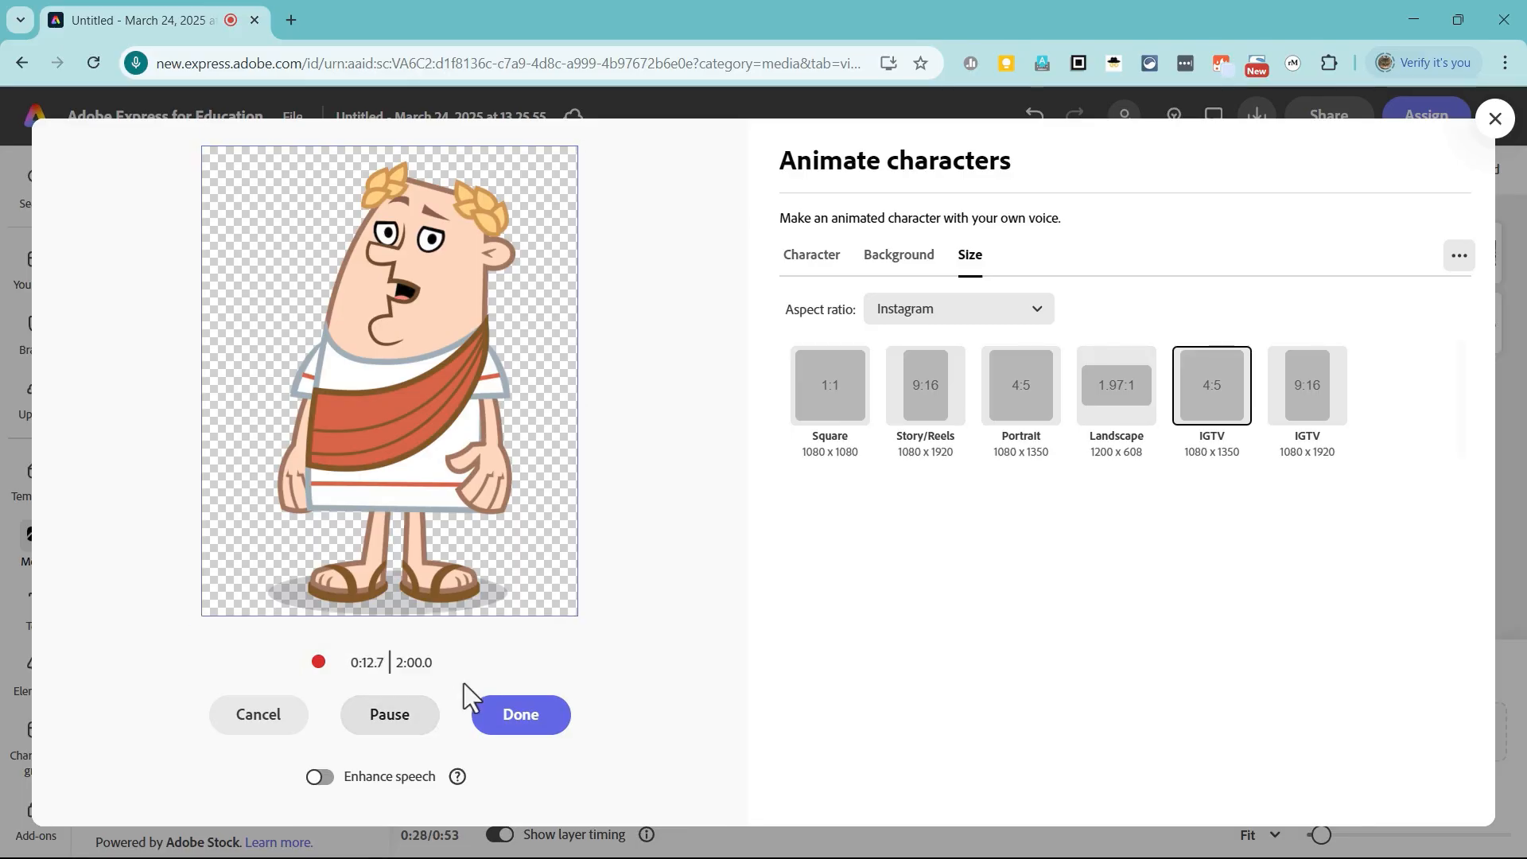
pyautogui.click(523, 719)
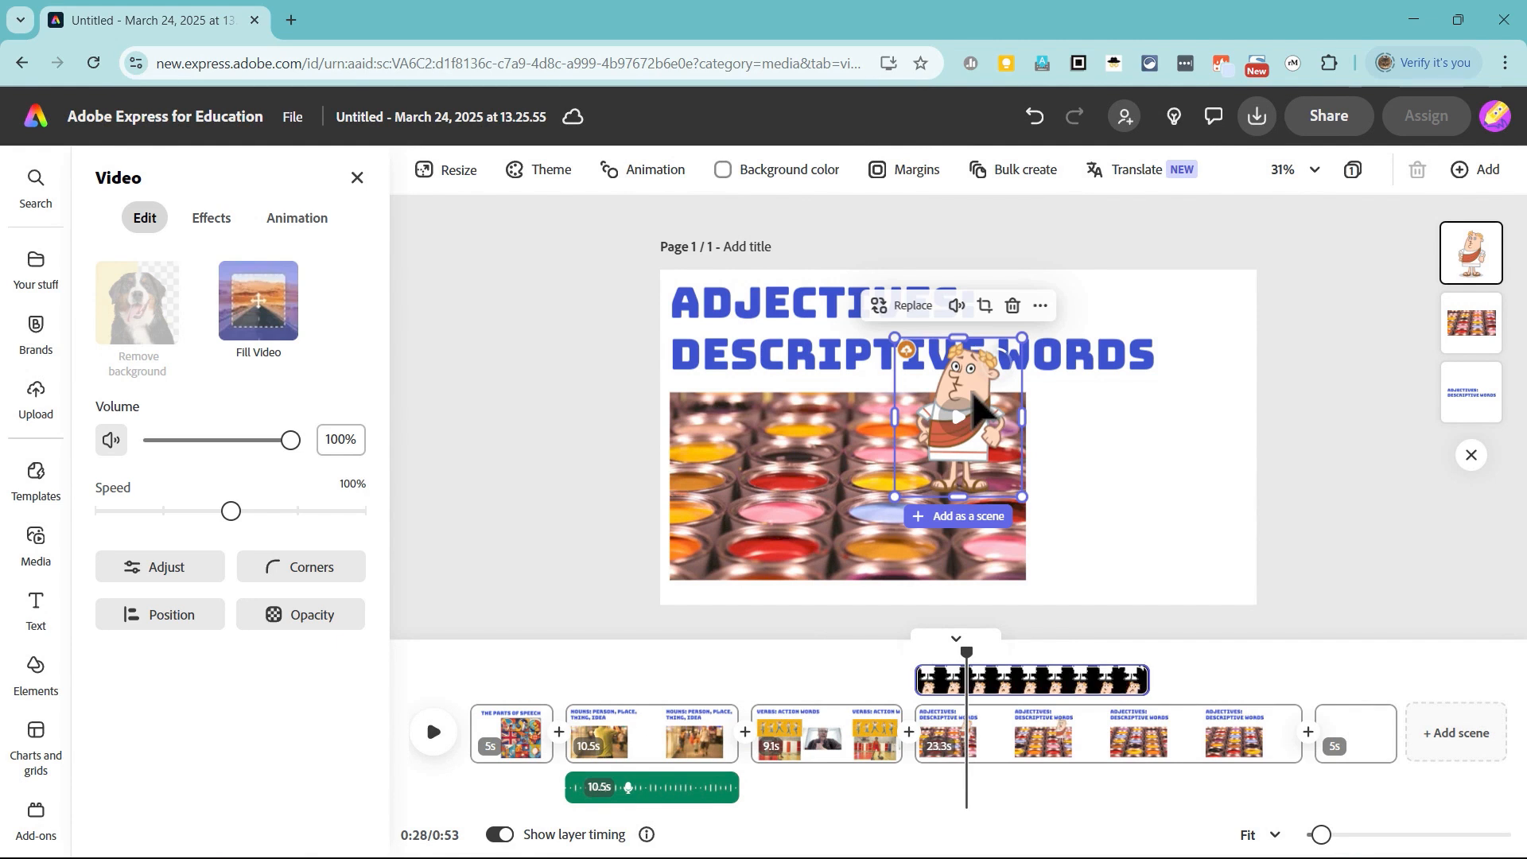
# Step: Place the animated Zeno clip beside the paint pots video and enlarge it to nearly the full page height
pyautogui.moveTo(1000, 413); pyautogui.dragTo(1179, 497)
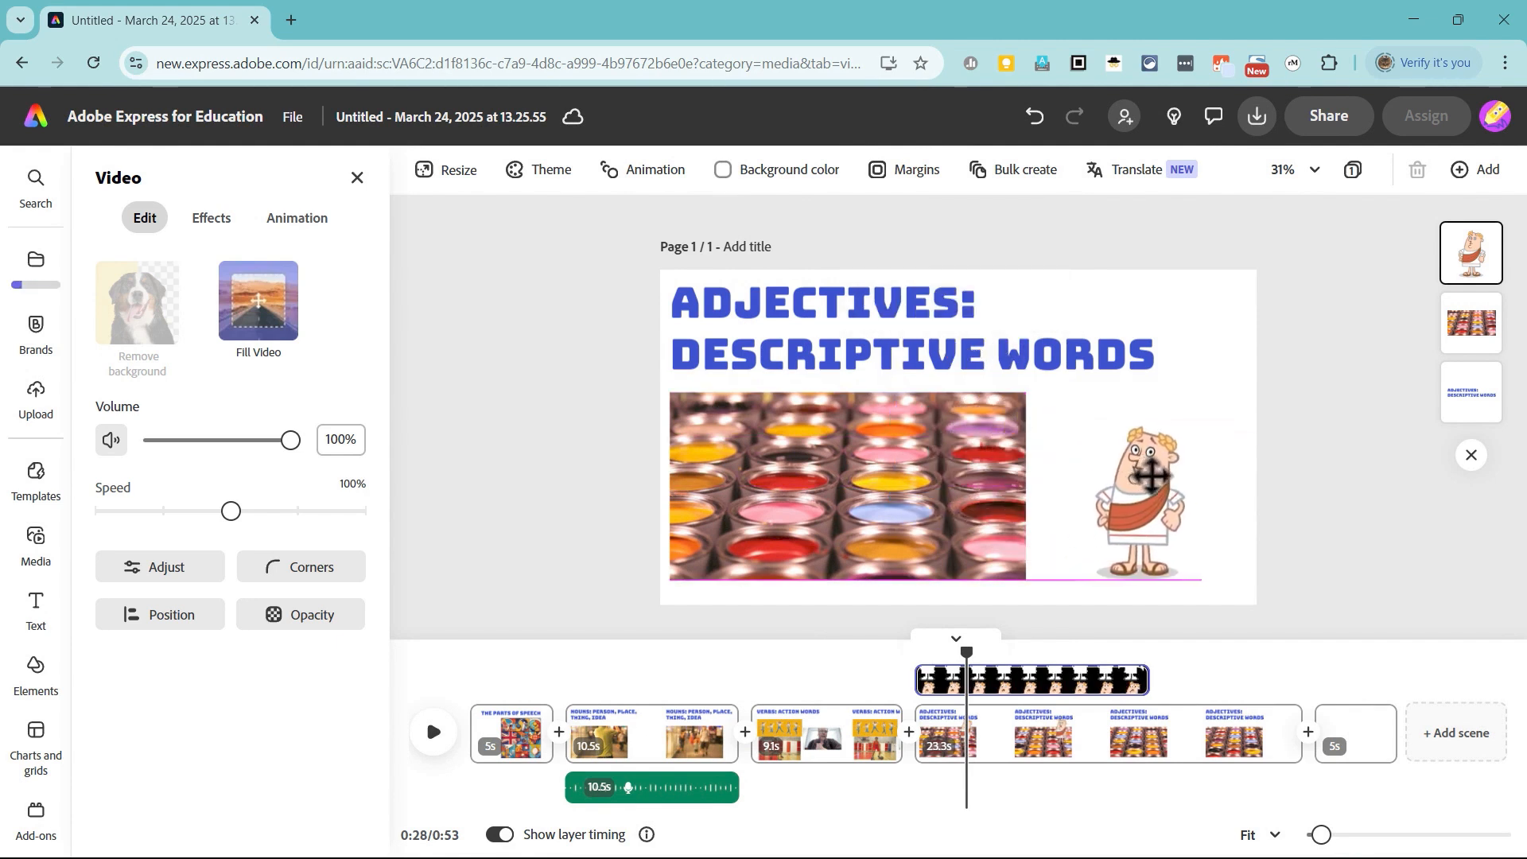
pyautogui.moveTo(1204, 419); pyautogui.dragTo(1302, 348)
pyautogui.moveTo(1129, 421); pyautogui.dragTo(1094, 447)
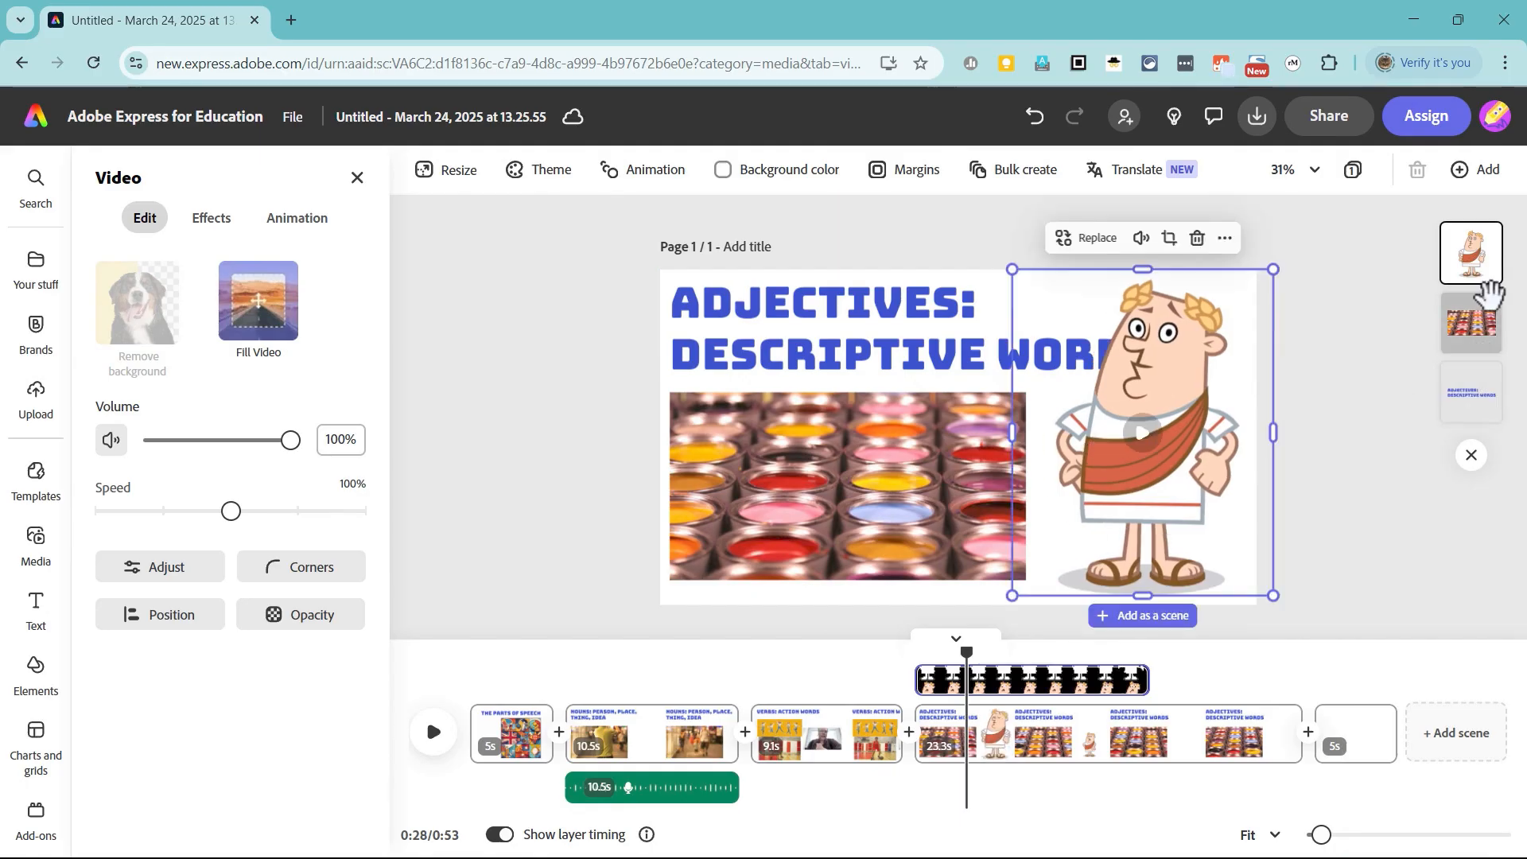
# Step: Layer the Zeno clip between the paint pots video and the heading, and shift it slightly down and to the right
pyautogui.moveTo(1477, 264); pyautogui.dragTo(1472, 414)
pyautogui.moveTo(1177, 509); pyautogui.dragTo(1196, 520)
pyautogui.moveTo(1472, 396); pyautogui.dragTo(1479, 334)
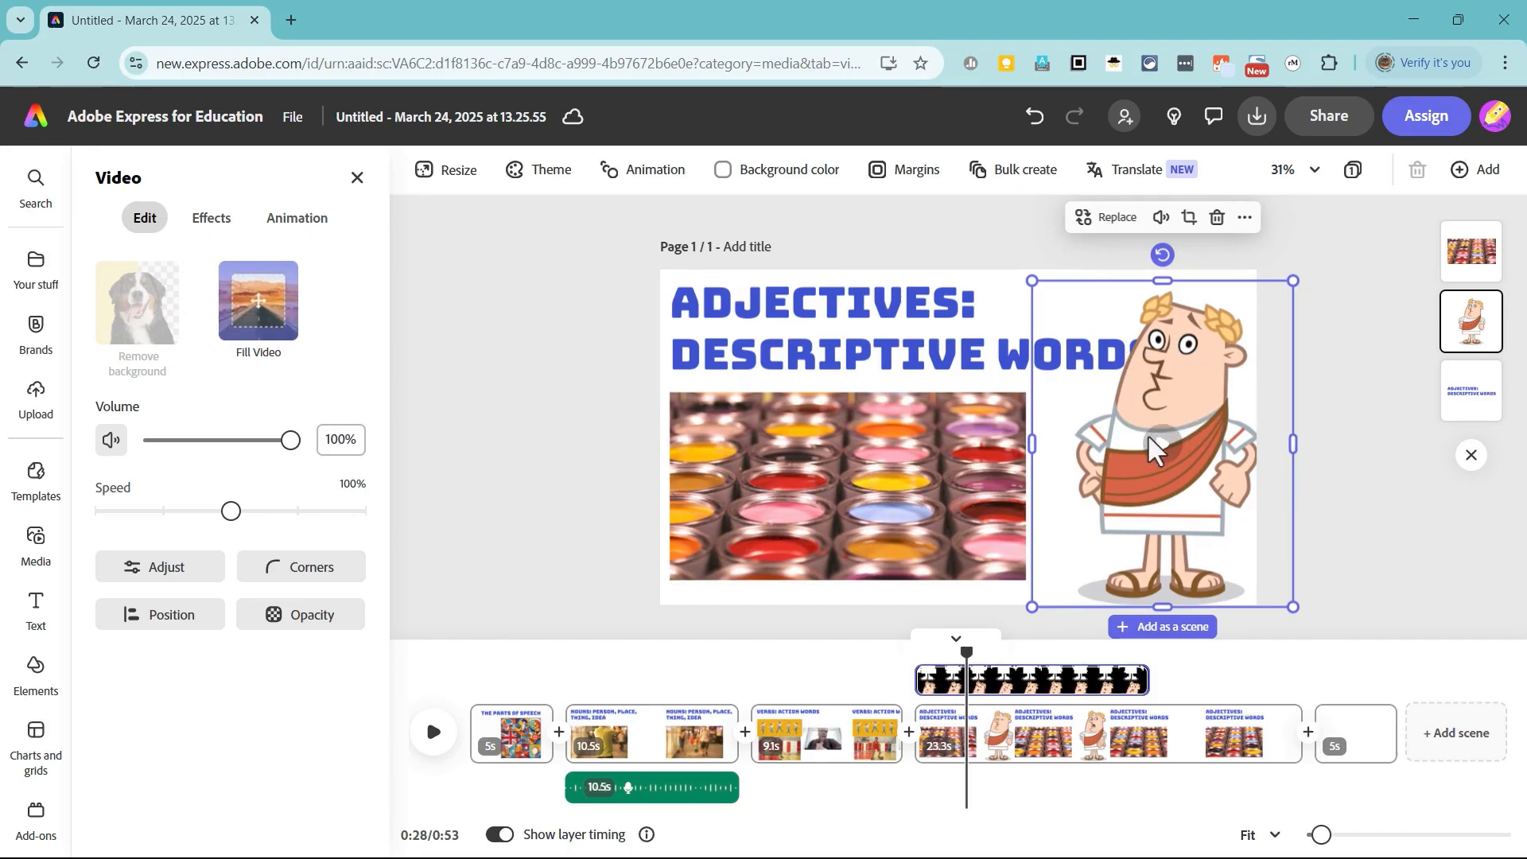
pyautogui.click(1378, 504)
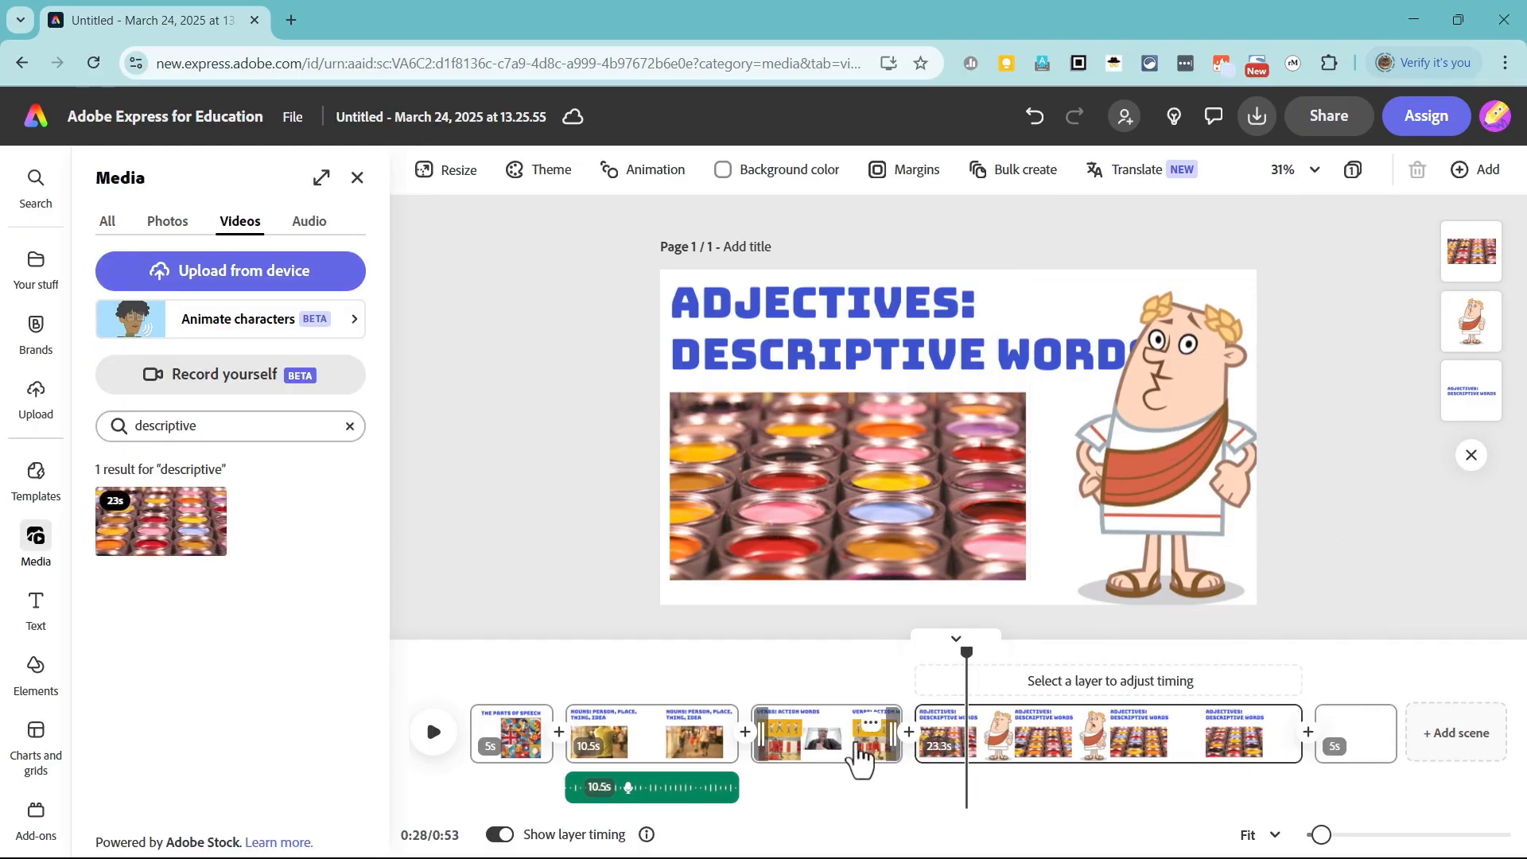
# Step: Play the Adjectives scene from its start for a few seconds, and bring the Zeno clip to the front layer
pyautogui.moveTo(962, 650); pyautogui.dragTo(914, 674)
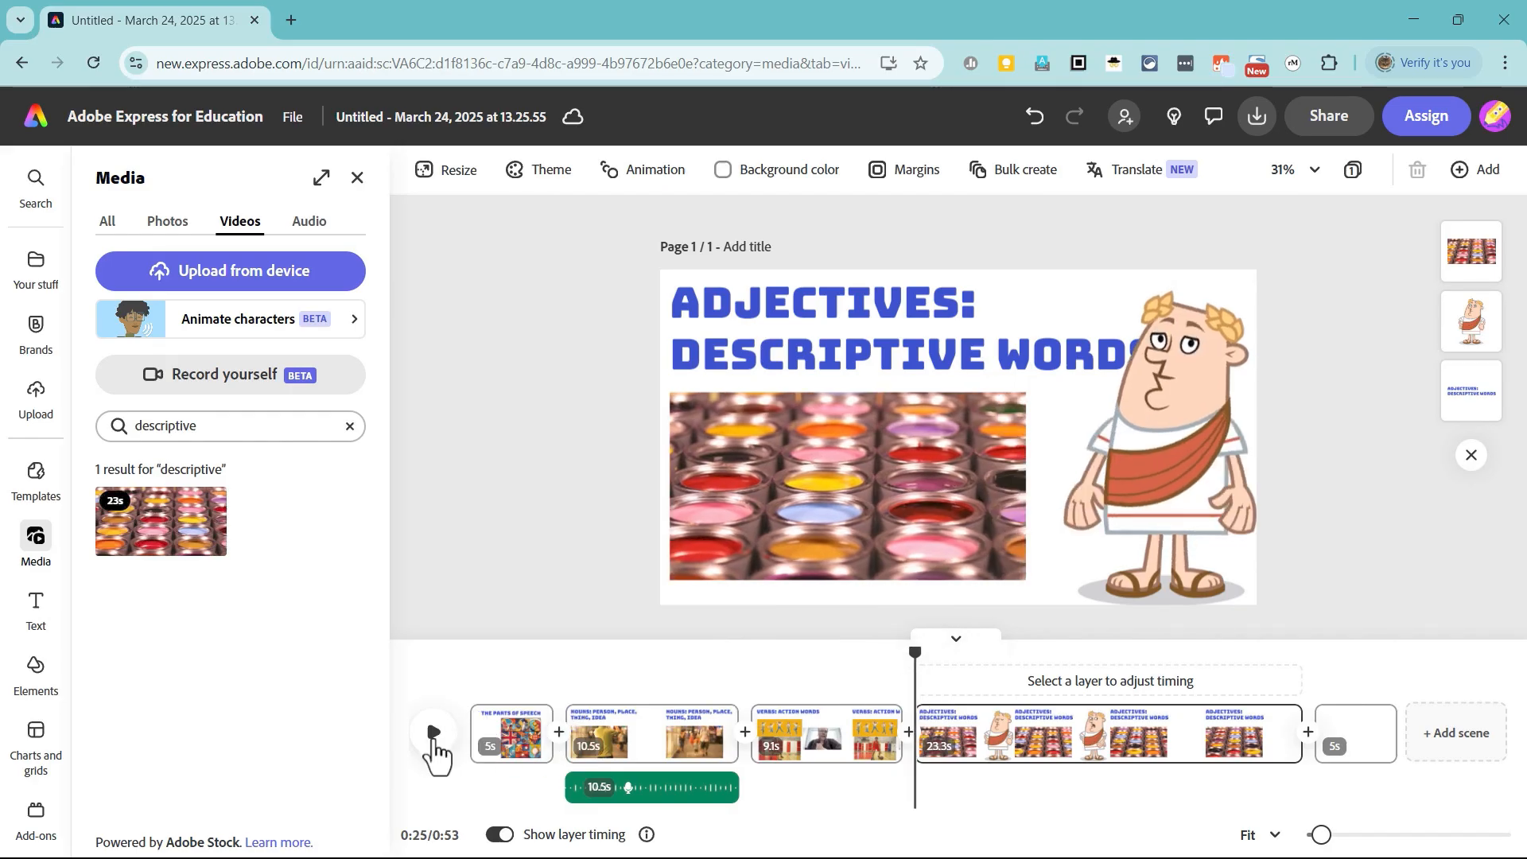
pyautogui.click(434, 738)
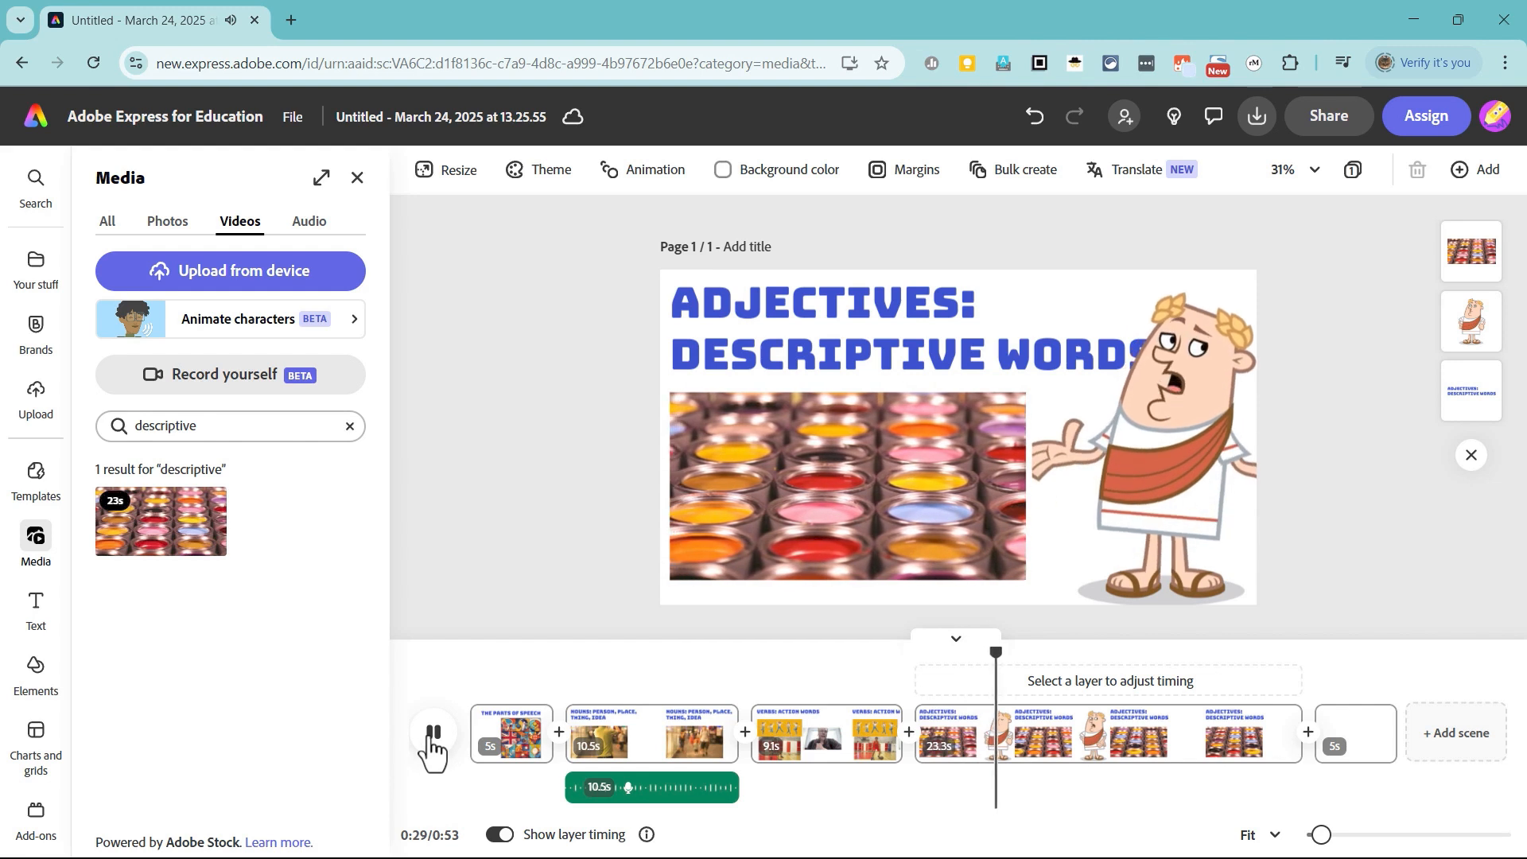
pyautogui.click(434, 733)
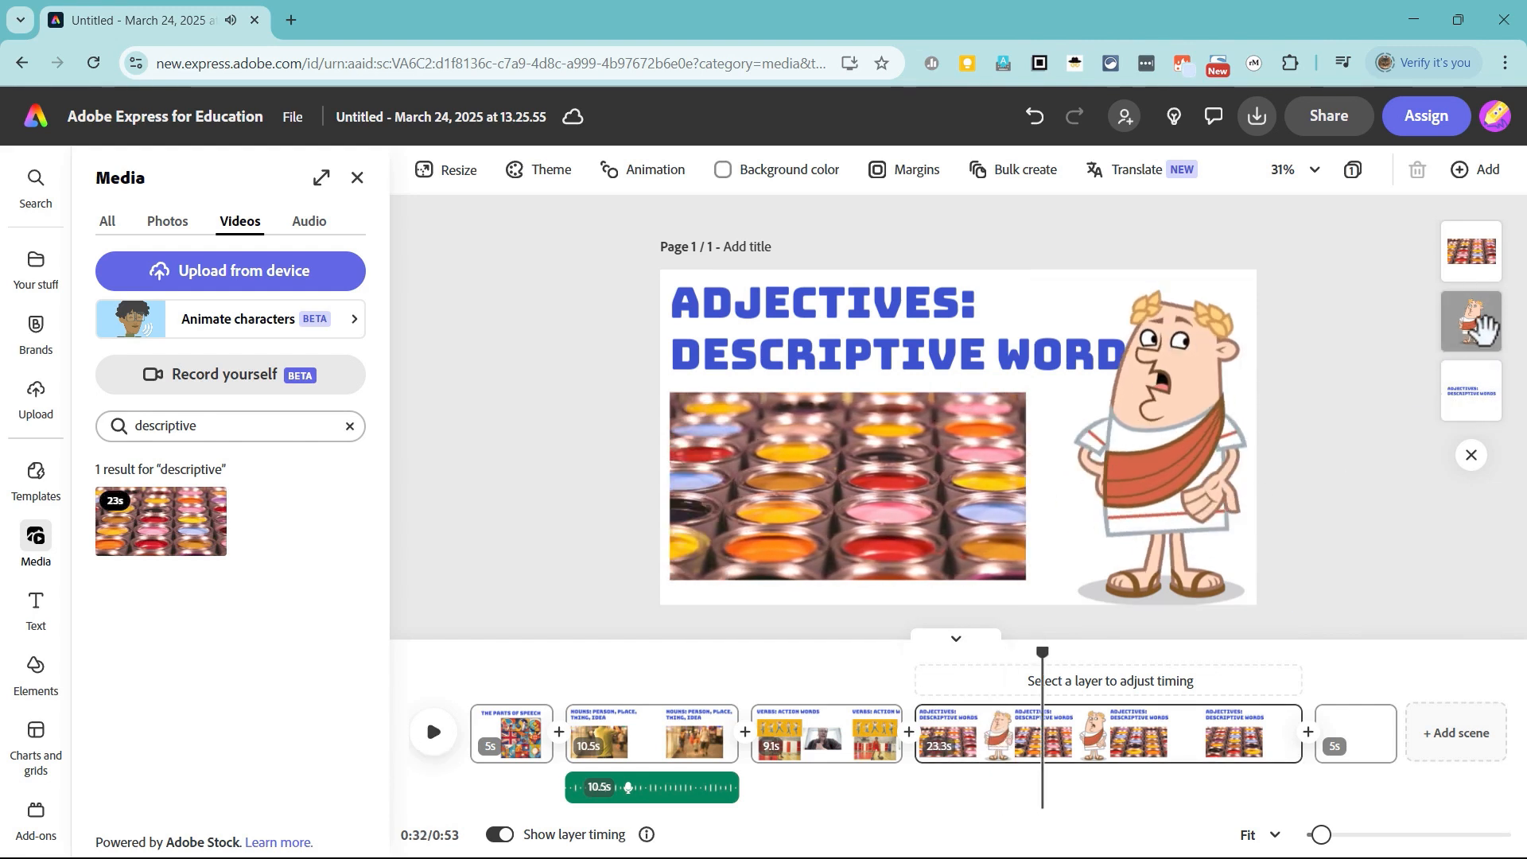
pyautogui.moveTo(1481, 326); pyautogui.dragTo(1471, 253)
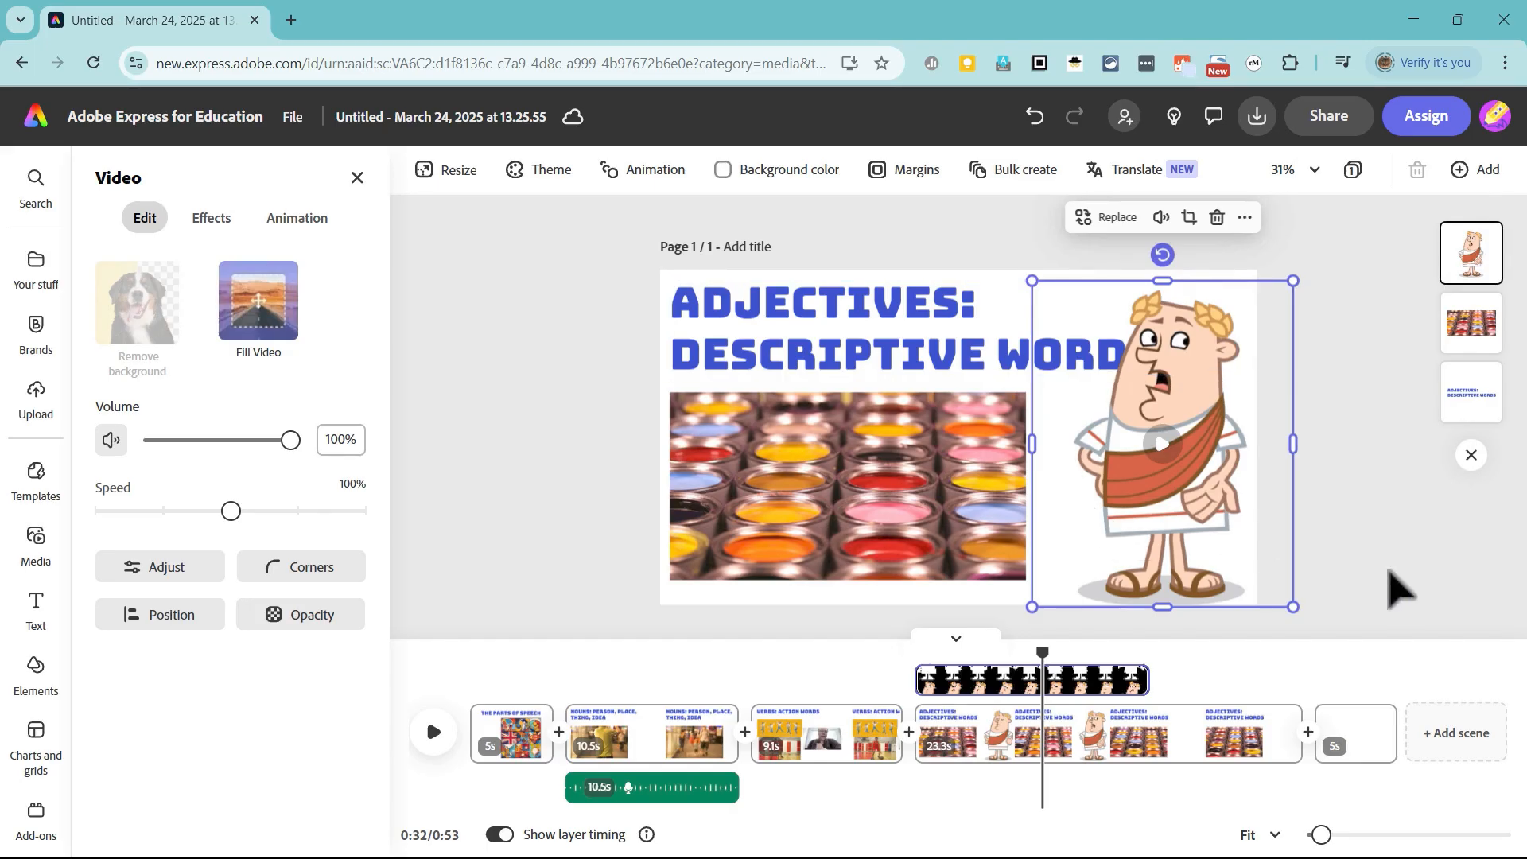
pyautogui.click(1312, 614)
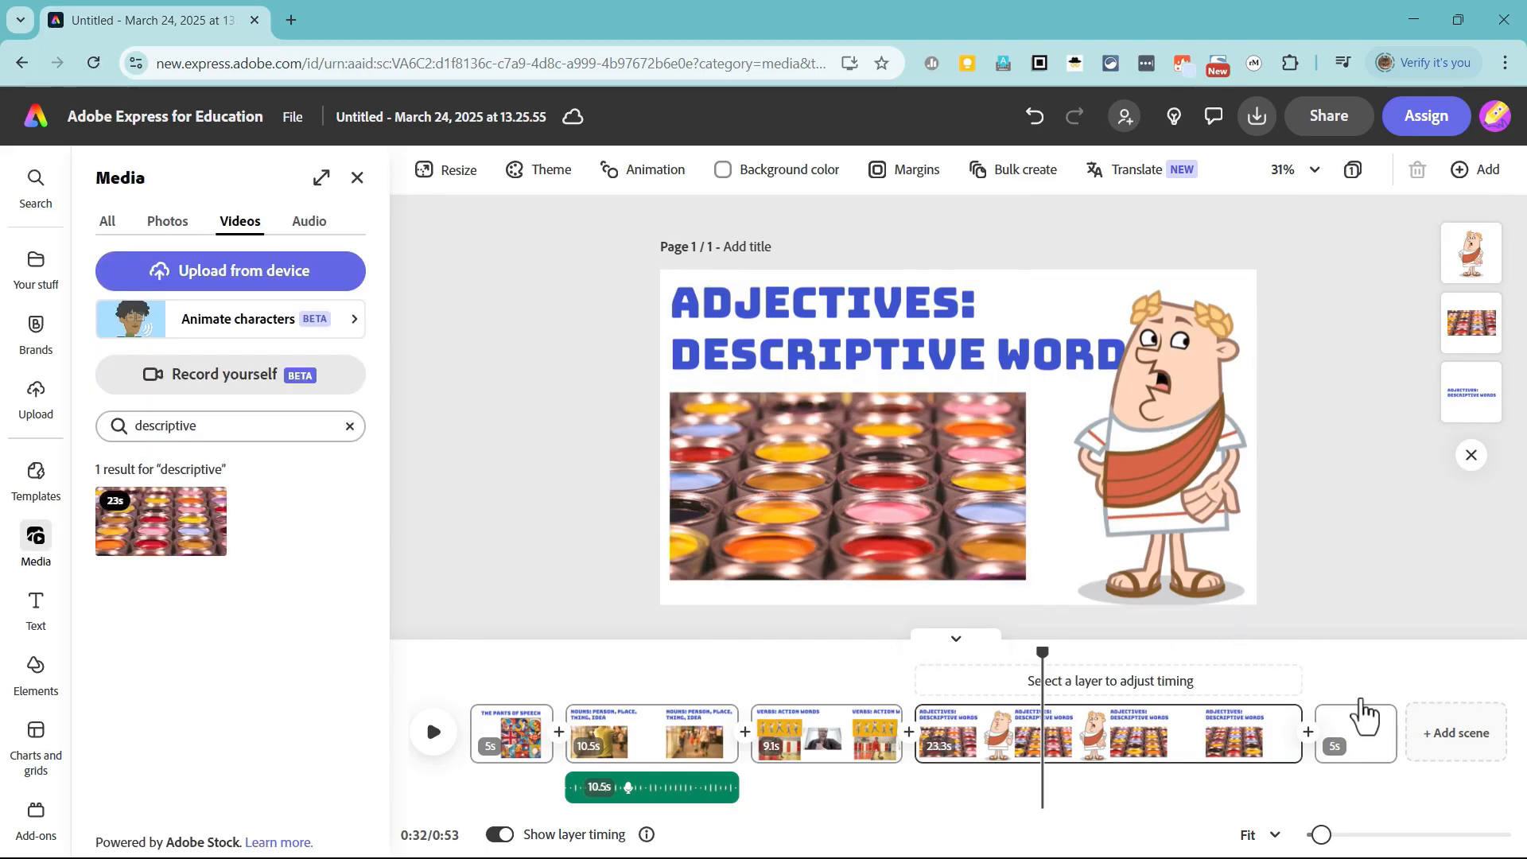
# Step: Delete the empty 5-second scene at the end of the timeline
pyautogui.click(1363, 759)
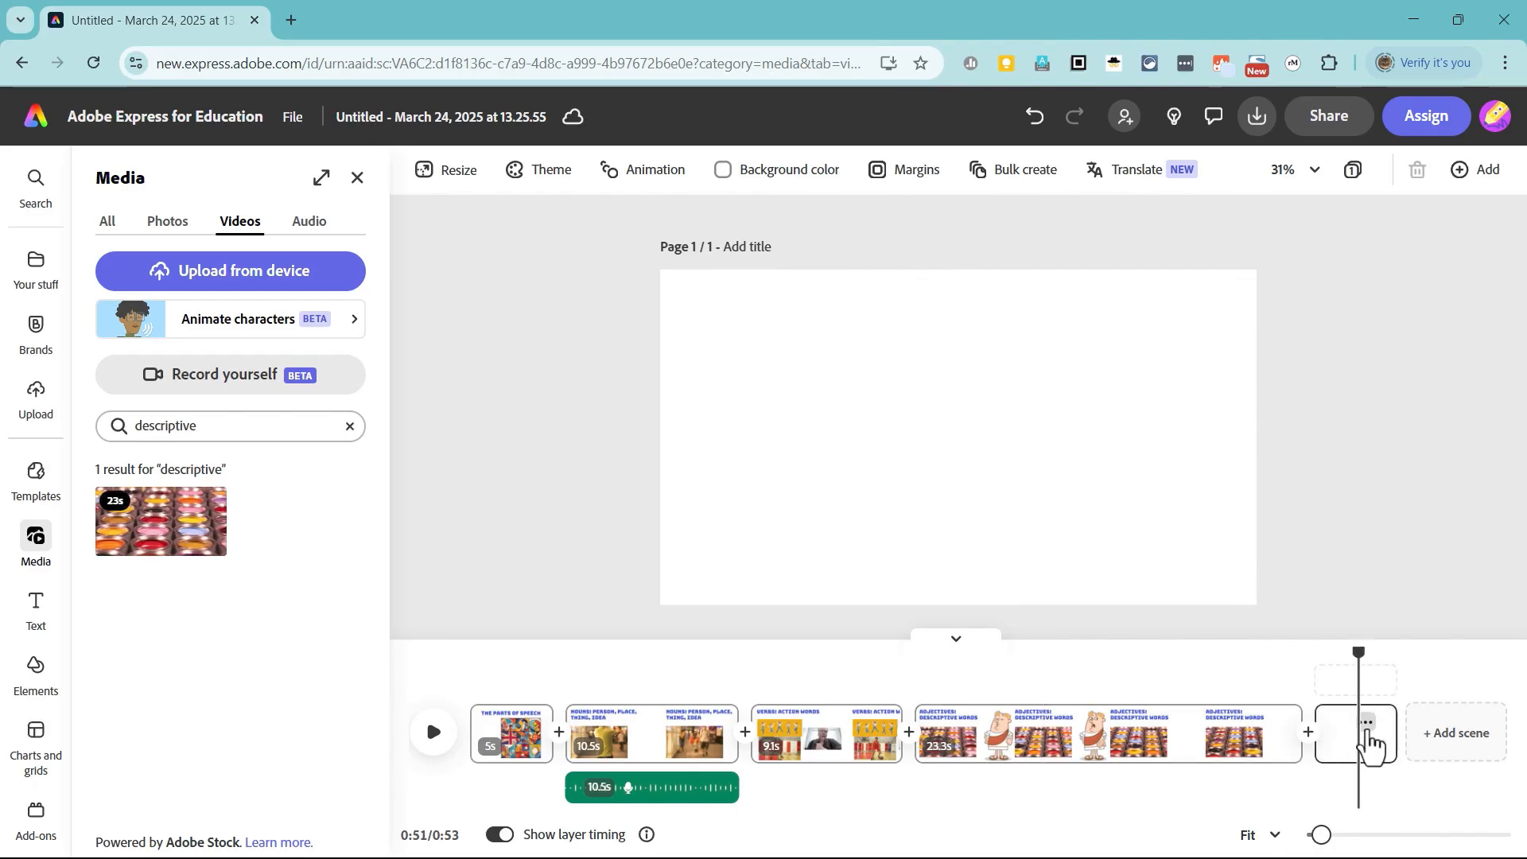
pyautogui.click(1366, 724)
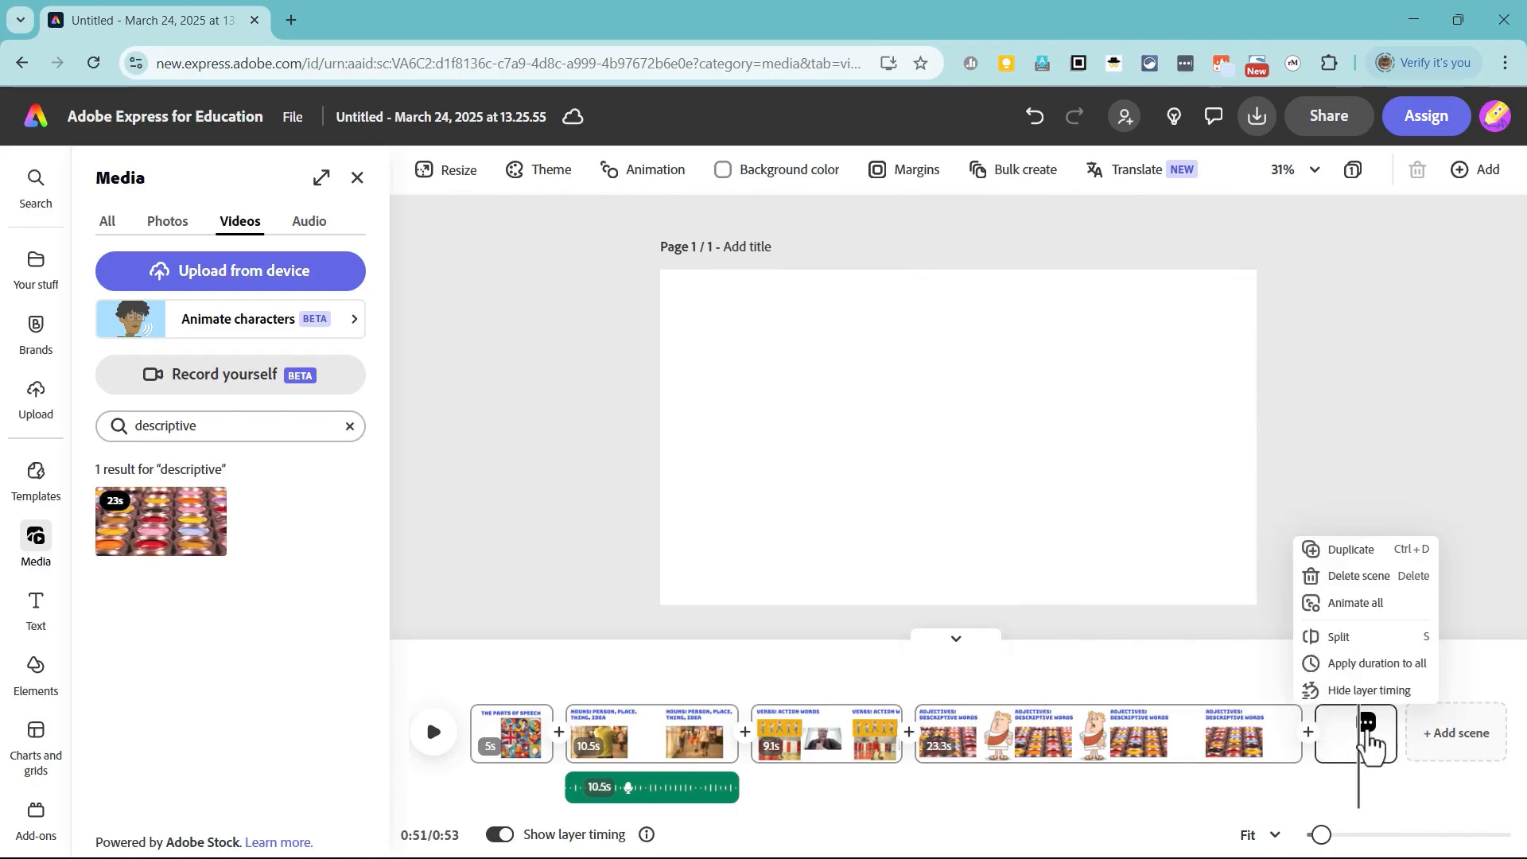
pyautogui.click(1365, 583)
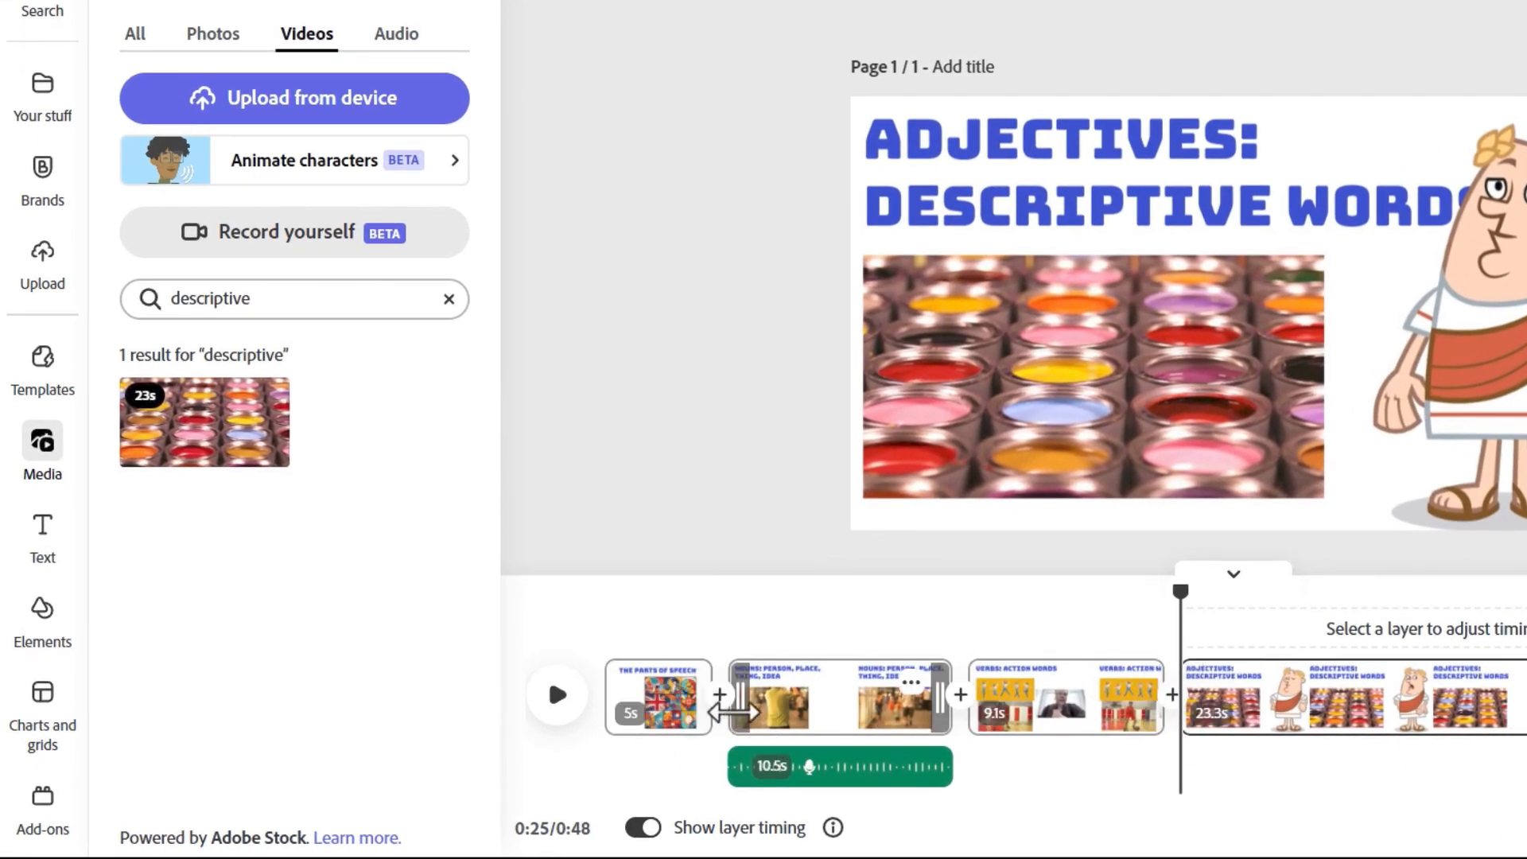
# Step: Add a Dissolve transition between the title and Nouns scenes with a duration of 0.65 s
pyautogui.click(720, 695)
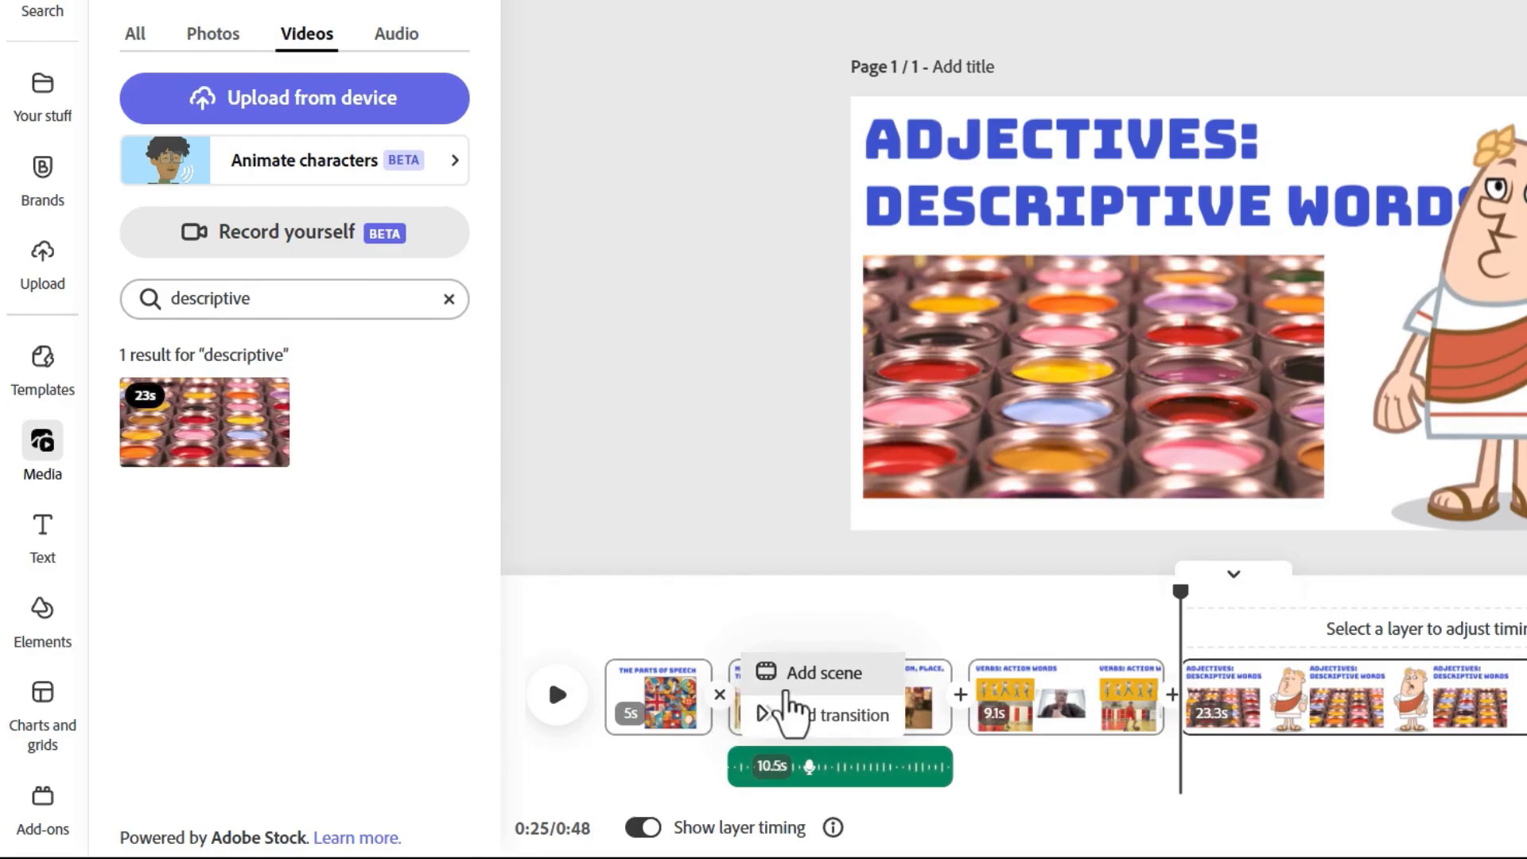
pyautogui.click(853, 718)
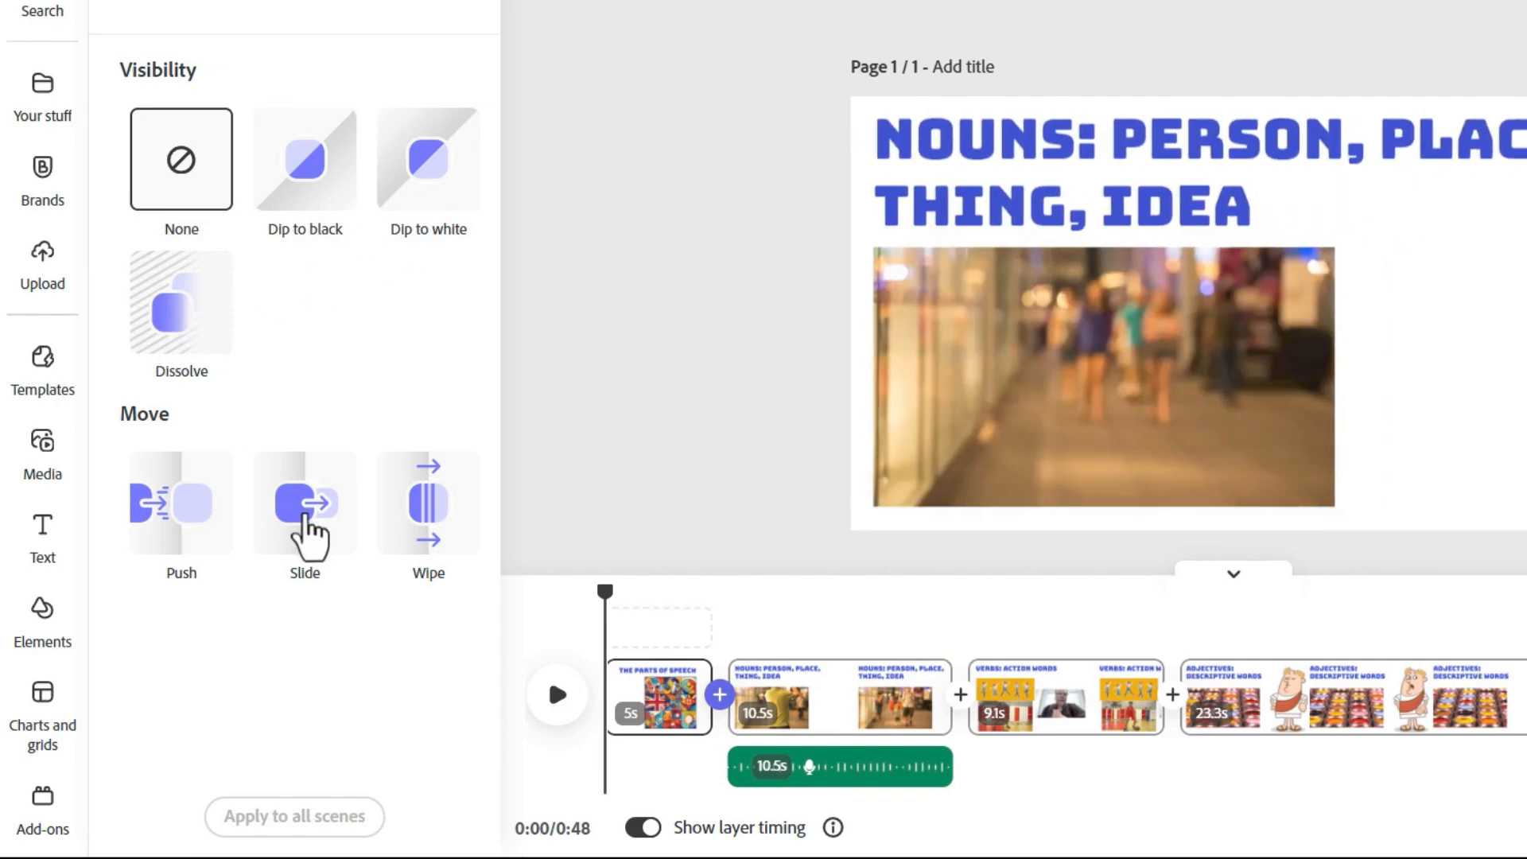
pyautogui.click(208, 324)
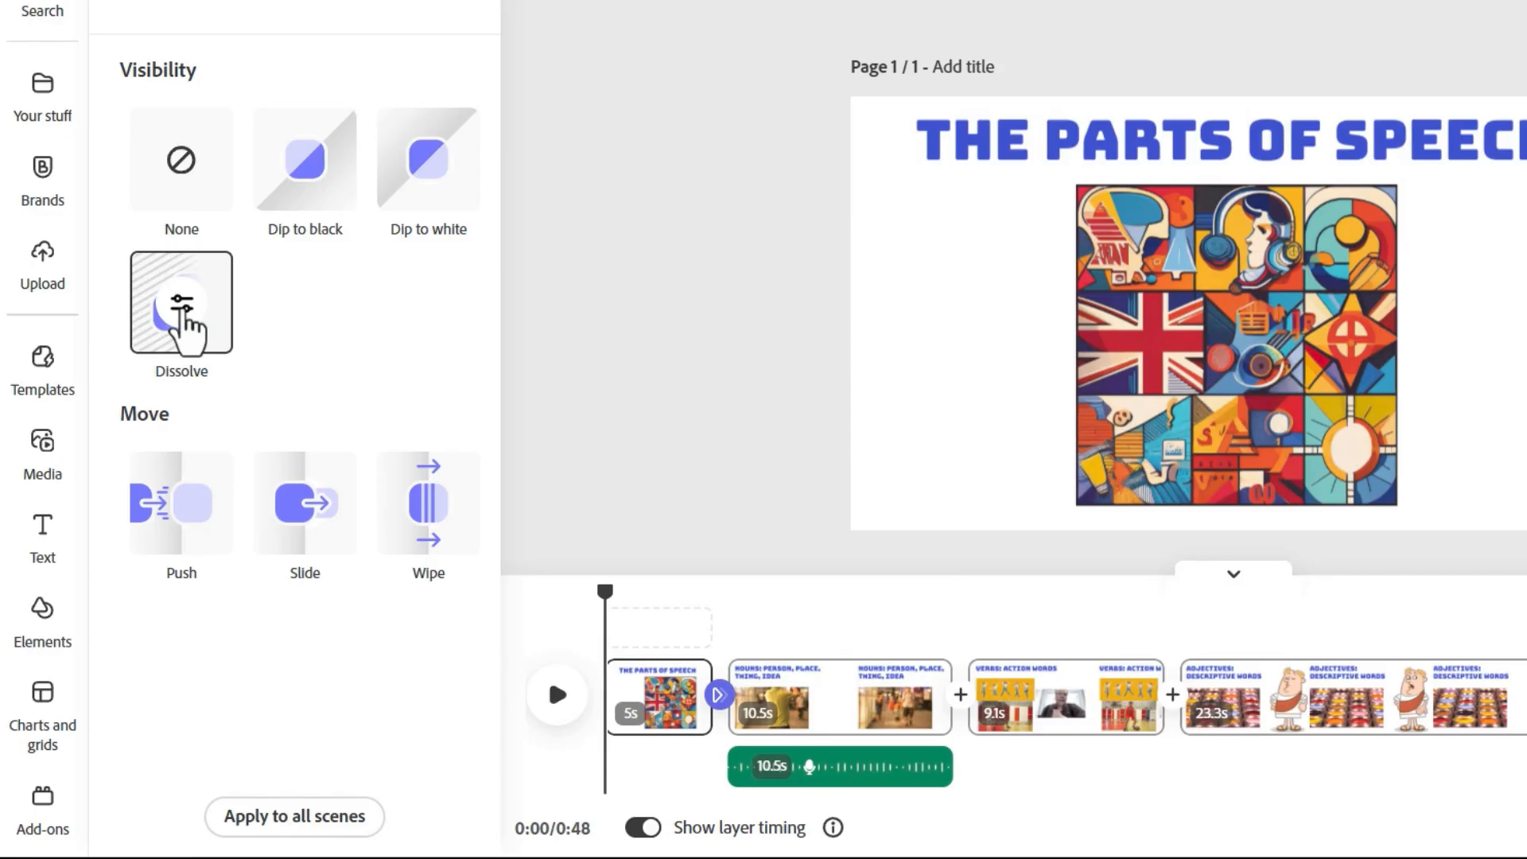
pyautogui.click(181, 308)
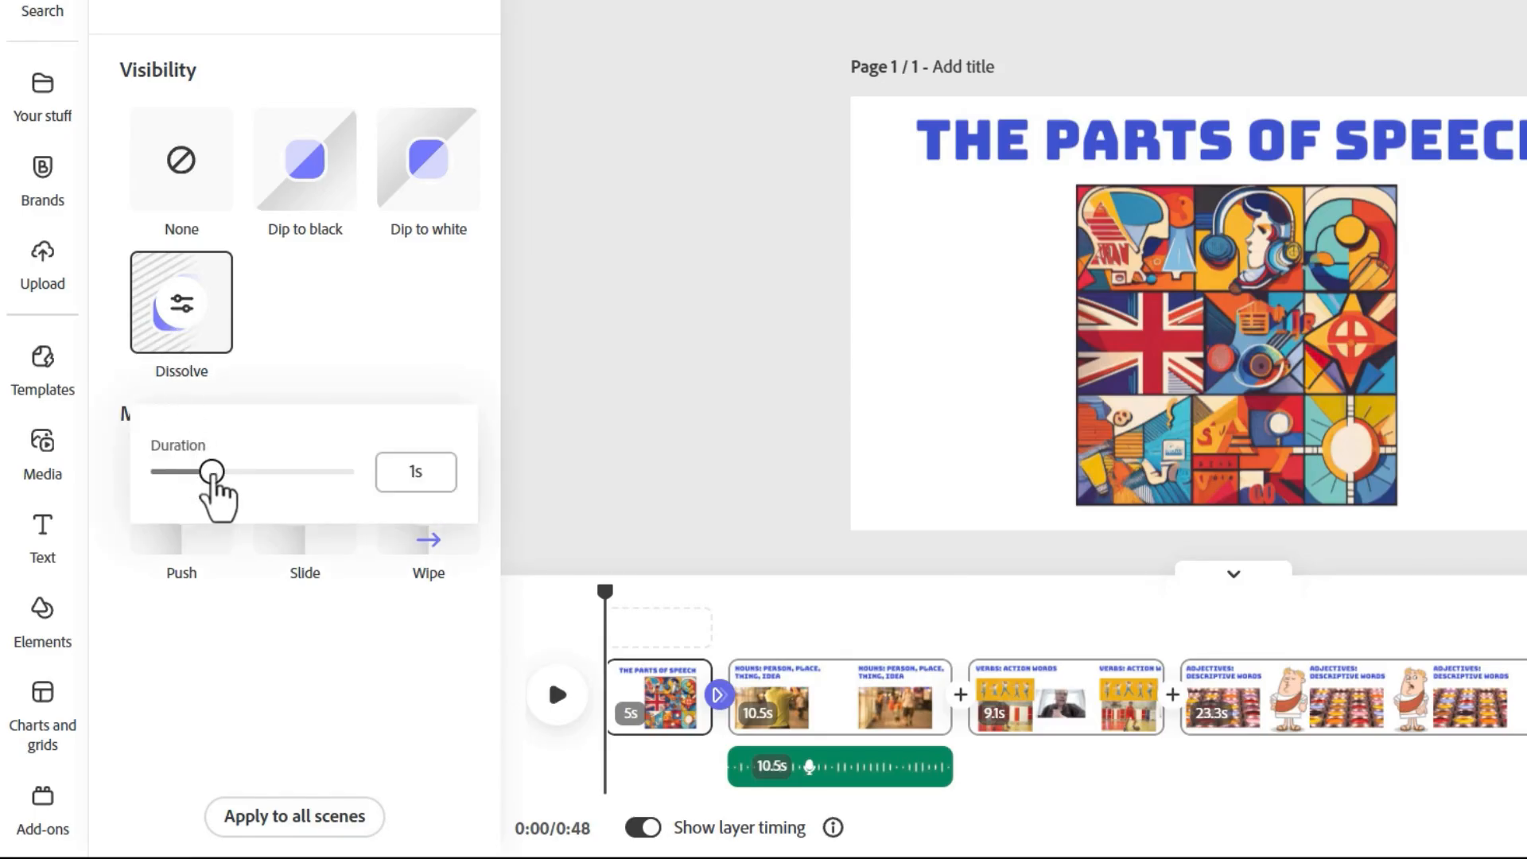
pyautogui.moveTo(211, 474)
pyautogui.mouseDown()
pyautogui.moveTo(244, 472)
pyautogui.moveTo(187, 477)
pyautogui.mouseUp()
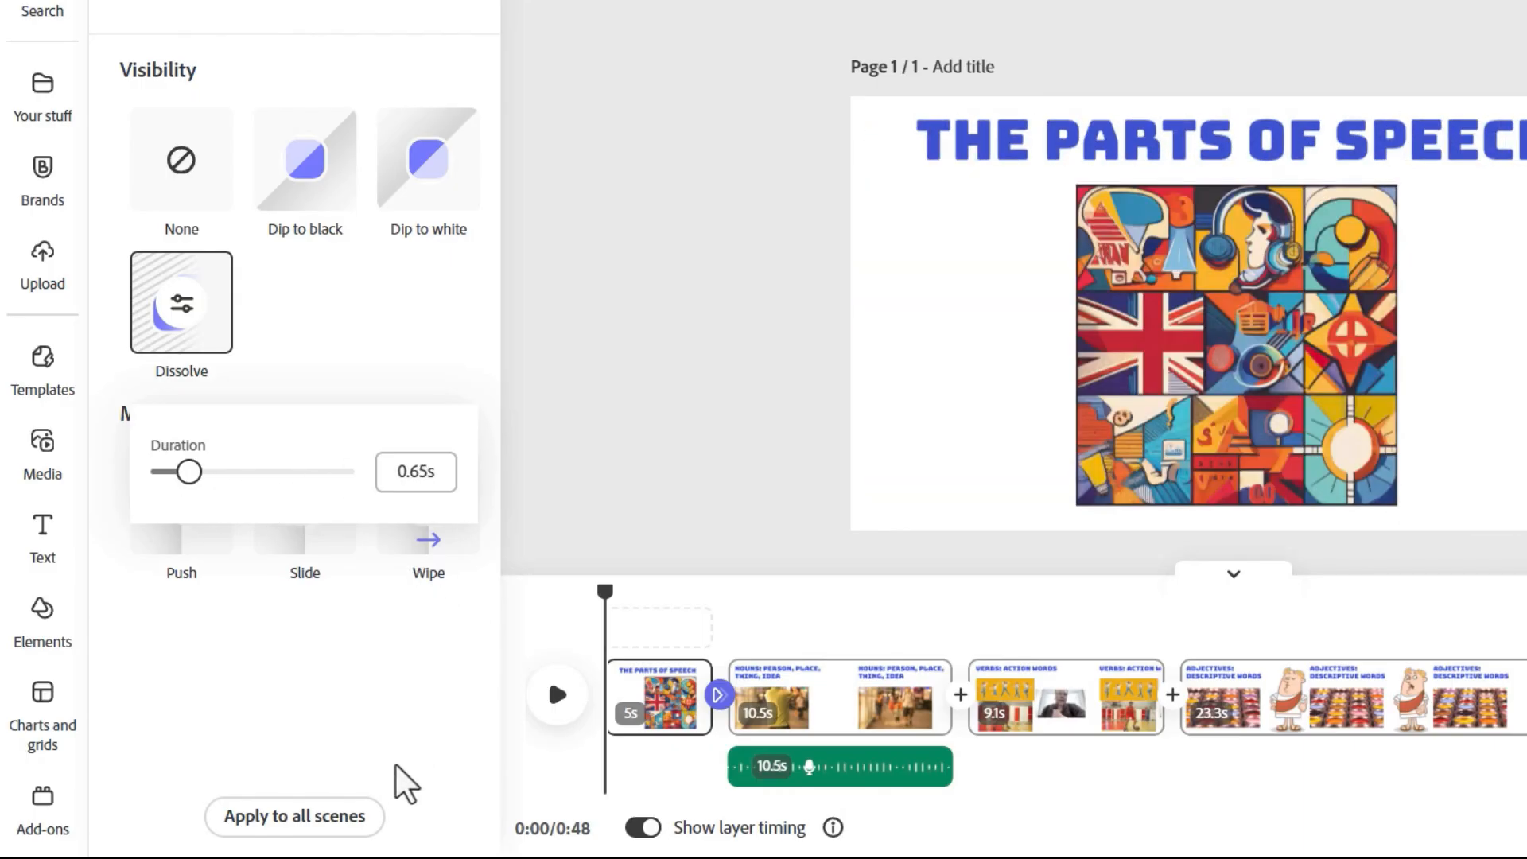
pyautogui.click(395, 765)
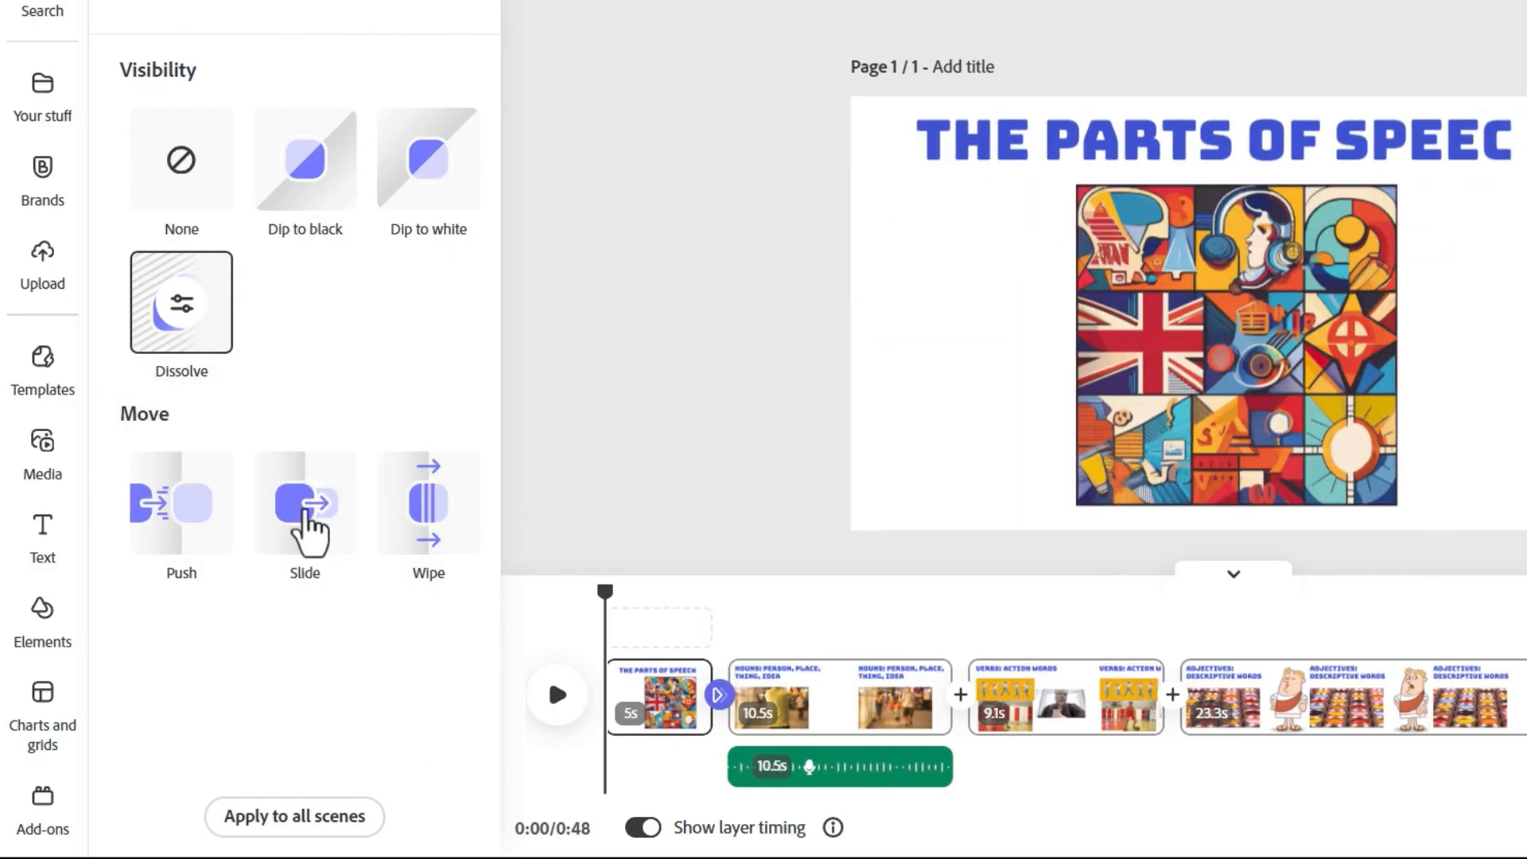
pyautogui.click(304, 524)
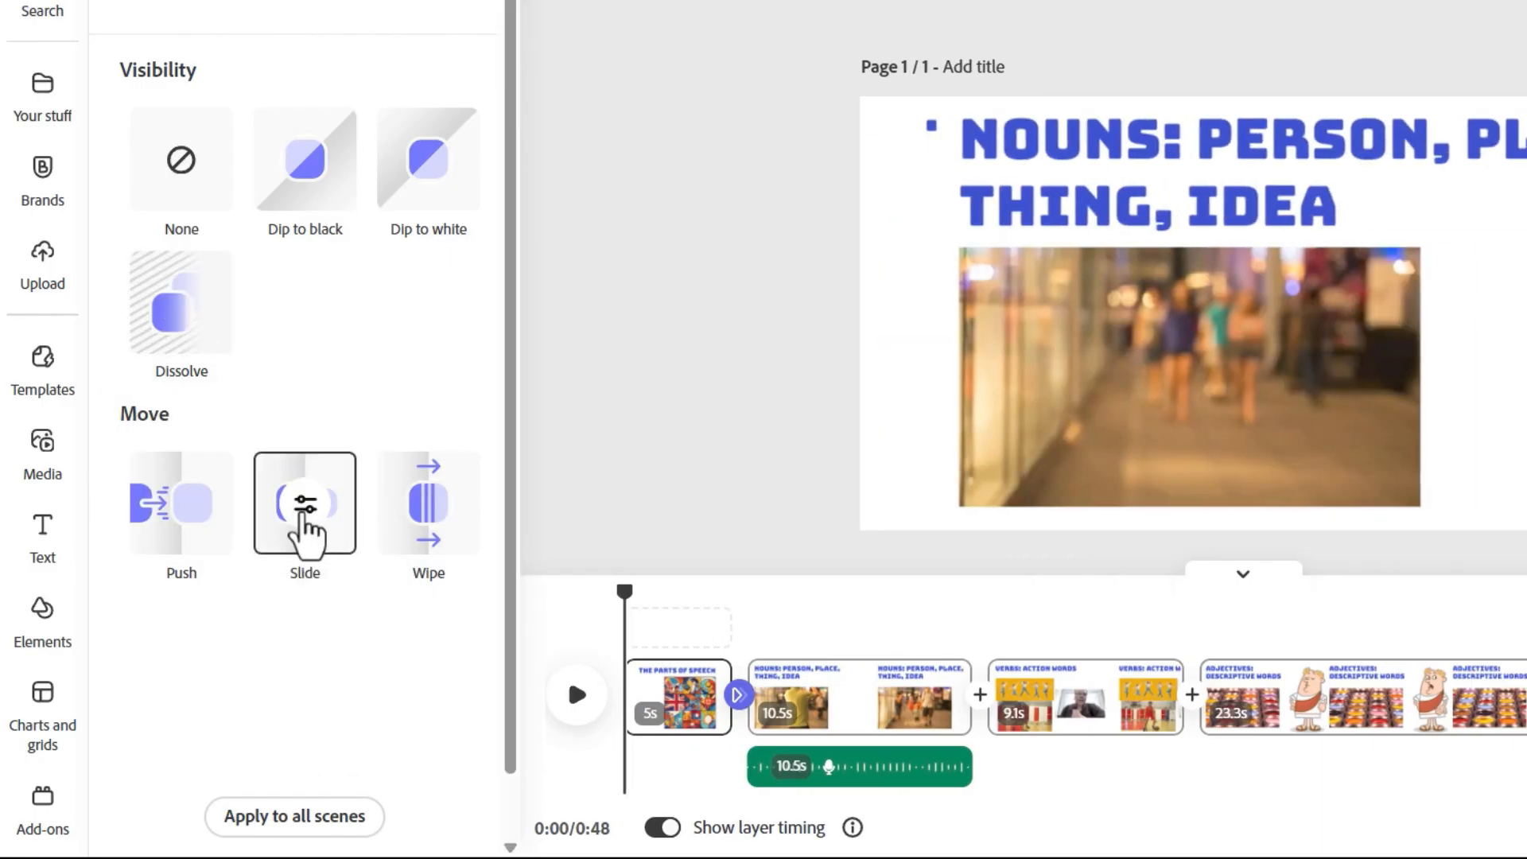
pyautogui.click(304, 509)
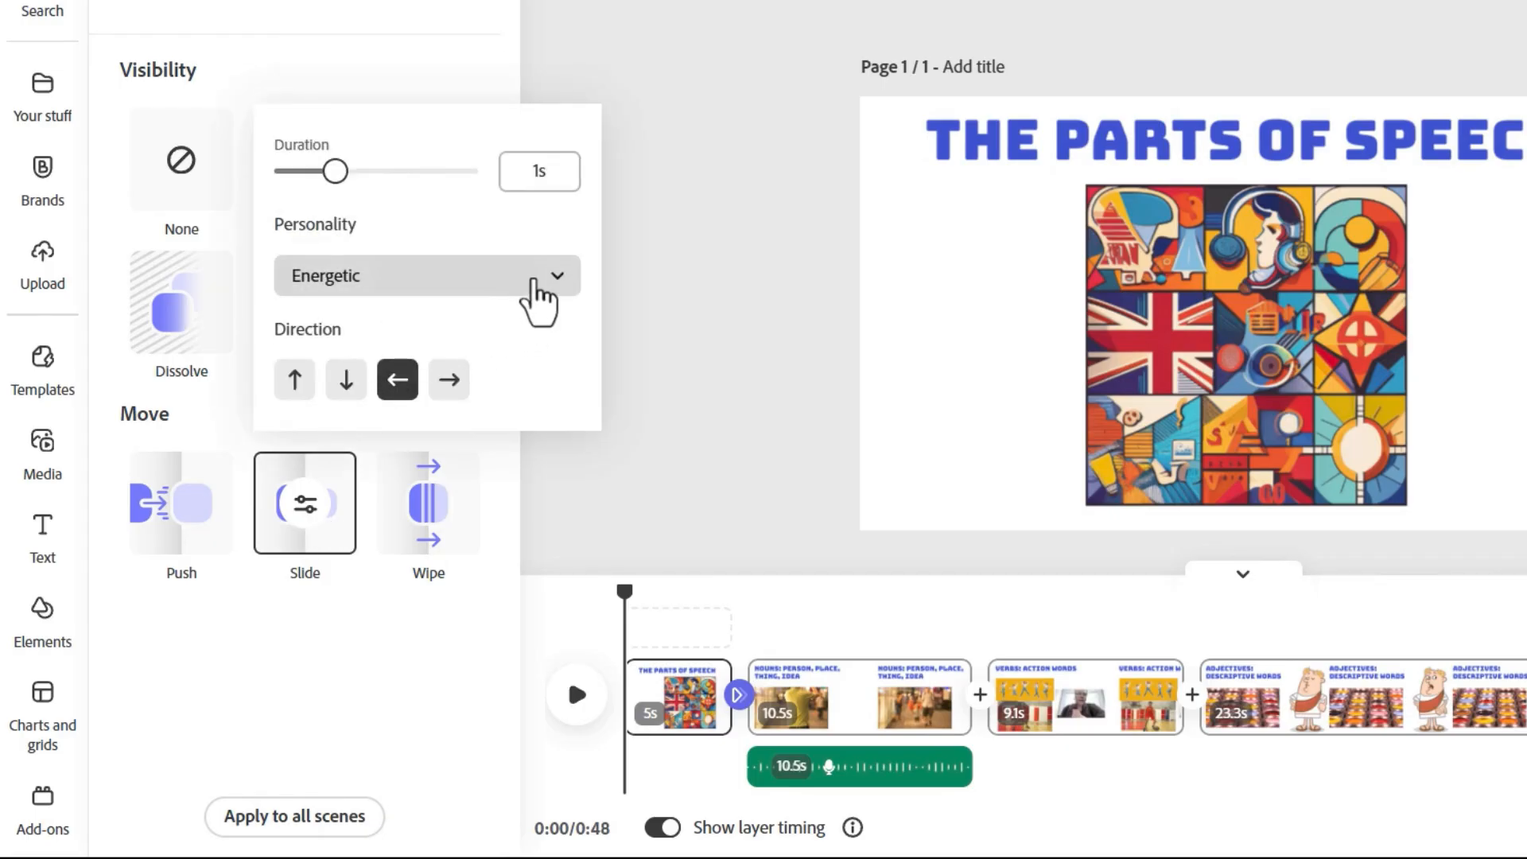
pyautogui.click(469, 293)
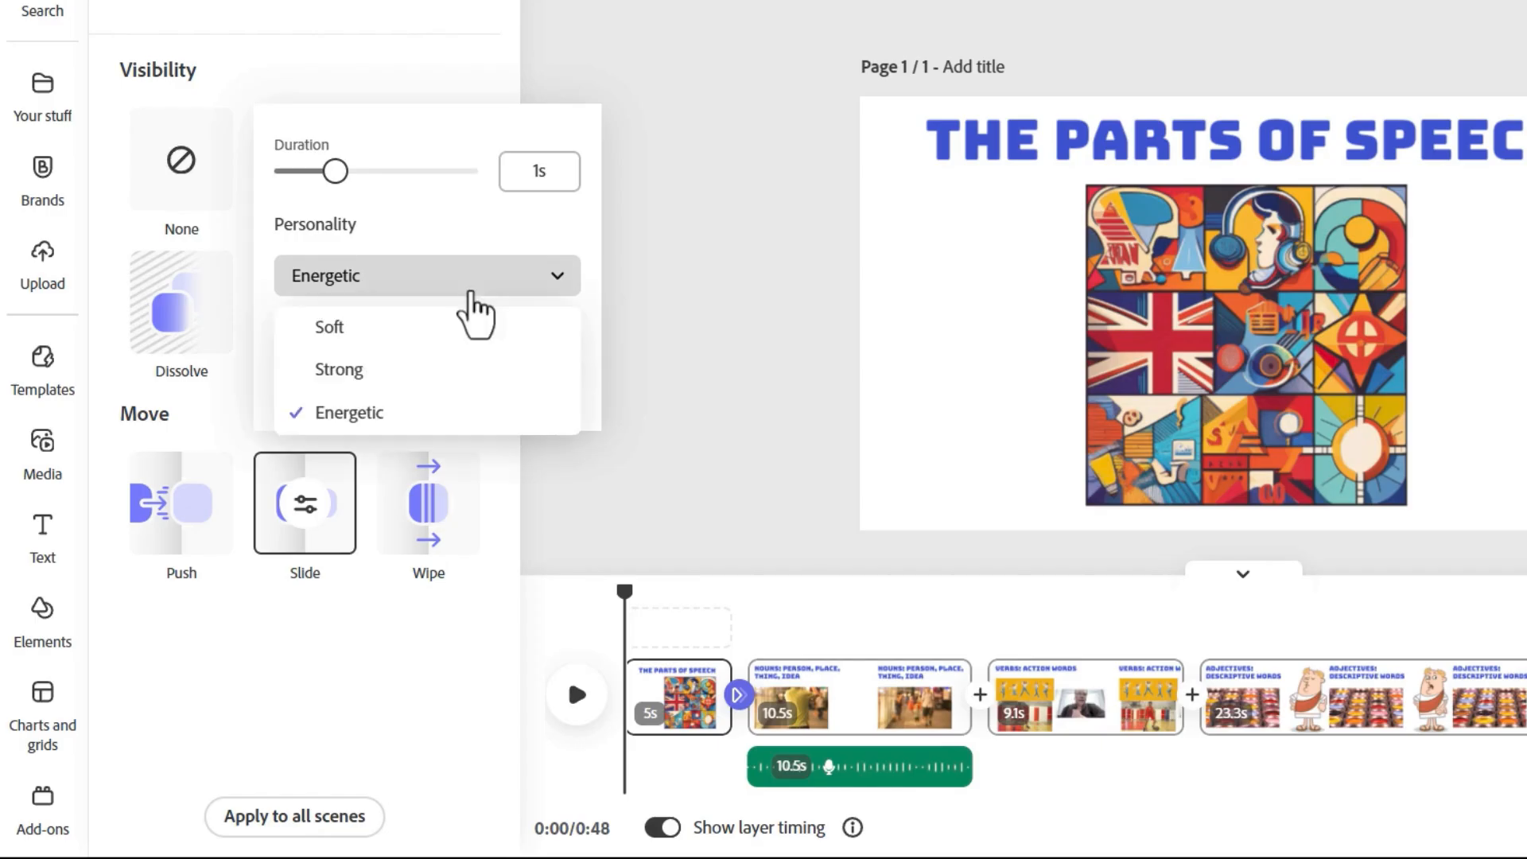
# Step: Set the transition between the title and Nouns scenes to Dissolve and apply it to all scenes
pyautogui.click(191, 326)
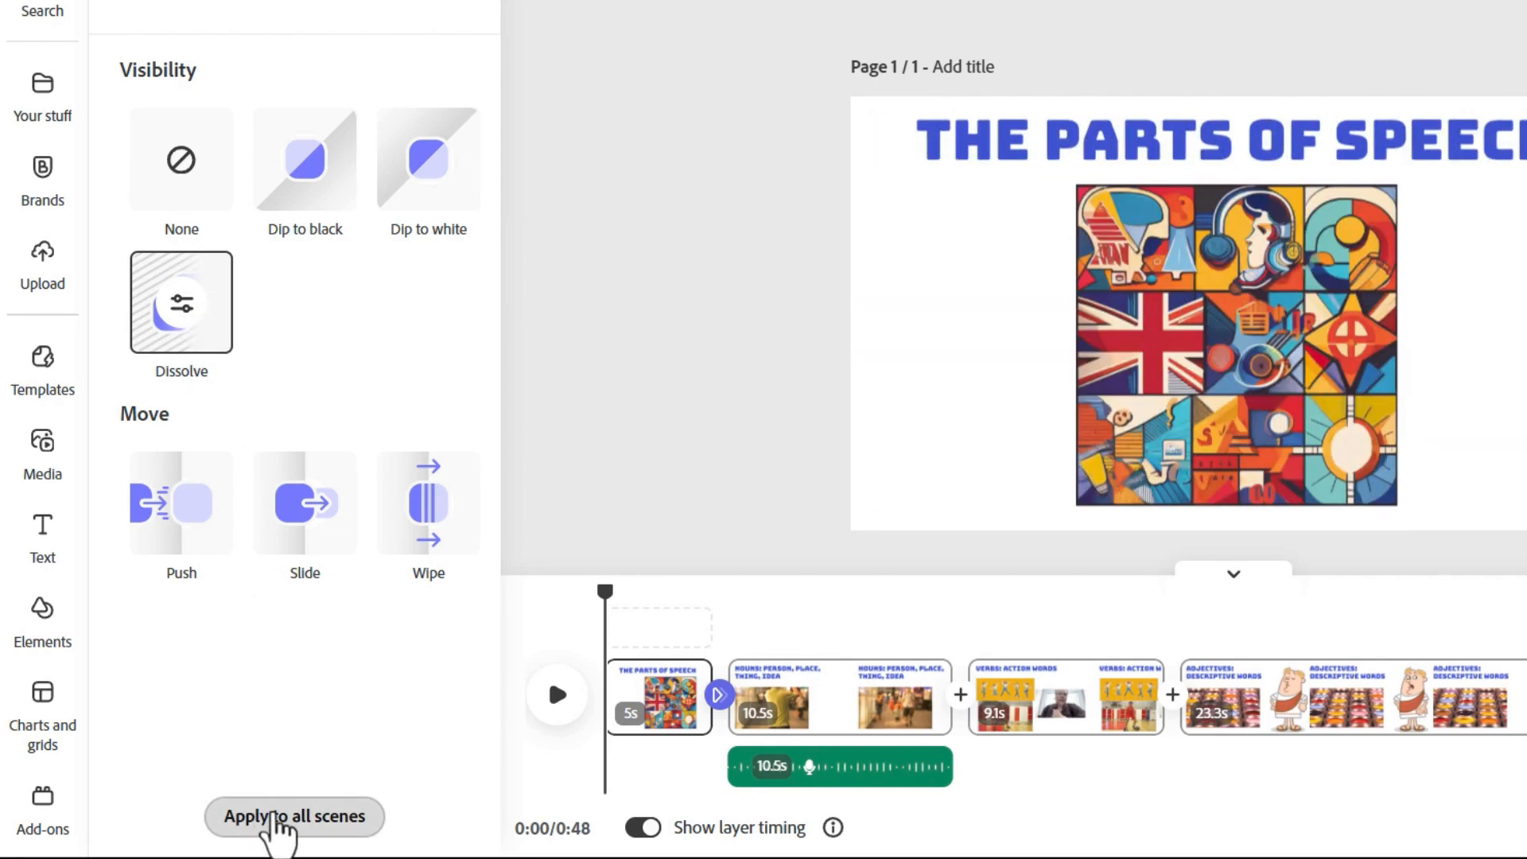
pyautogui.click(309, 818)
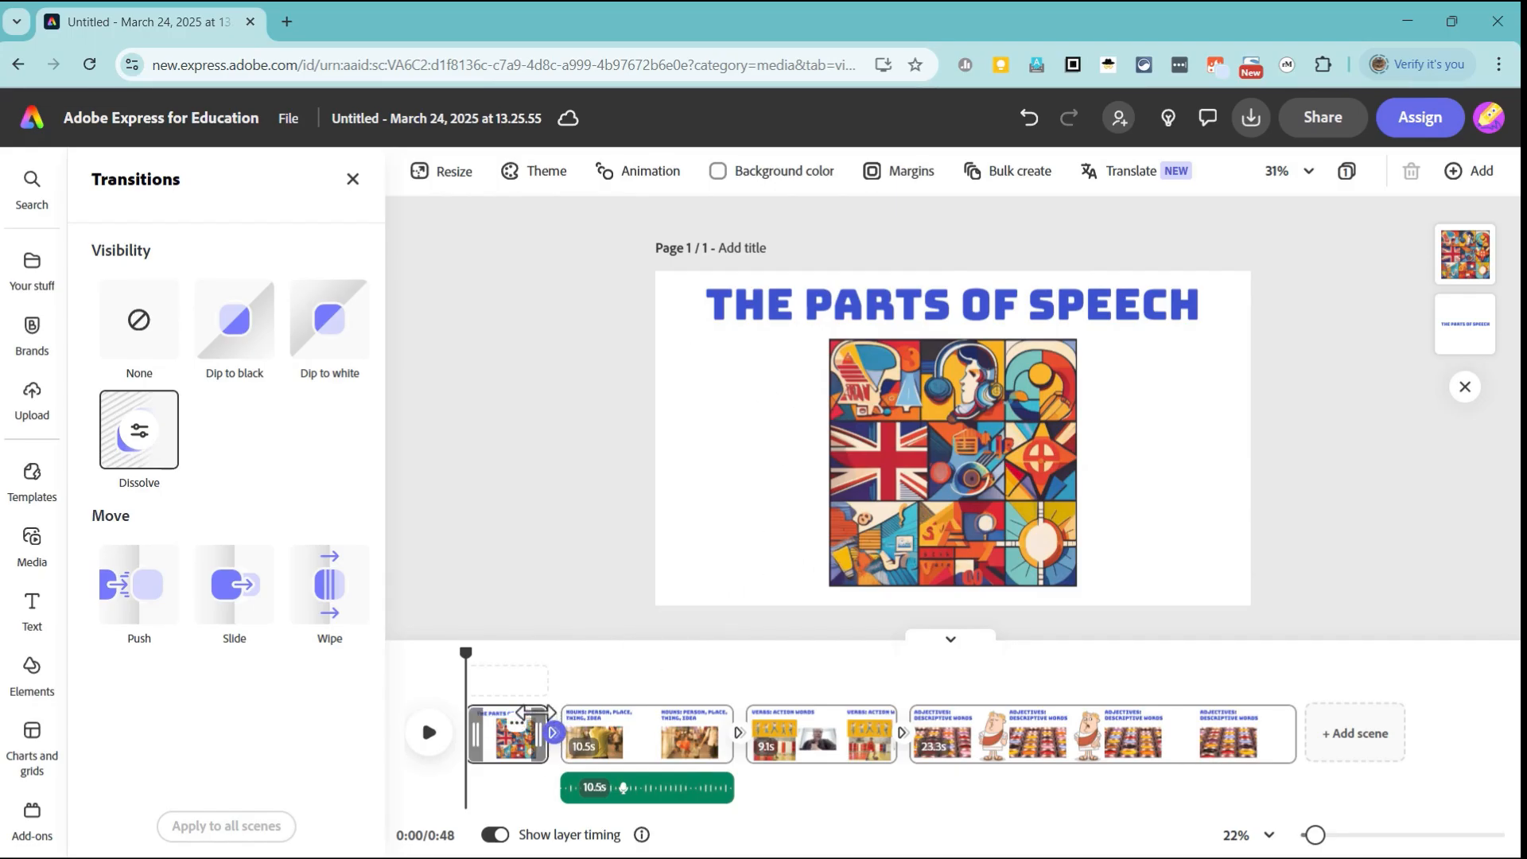
# Step: Set the title scene's background color to the recommended light aqua swatch
pyautogui.click(757, 174)
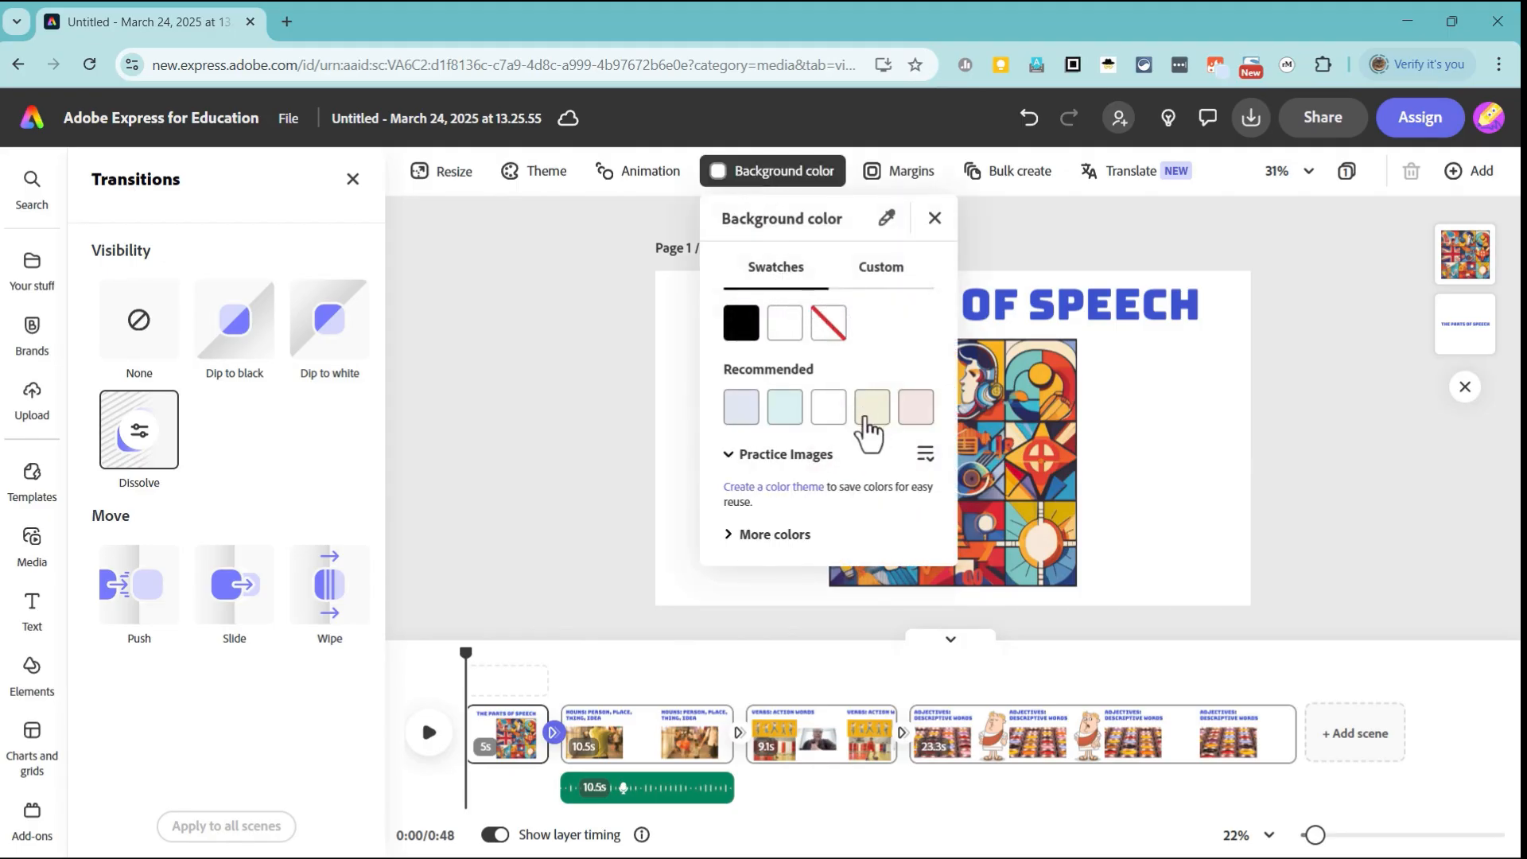
pyautogui.click(785, 407)
pyautogui.press('Escape')
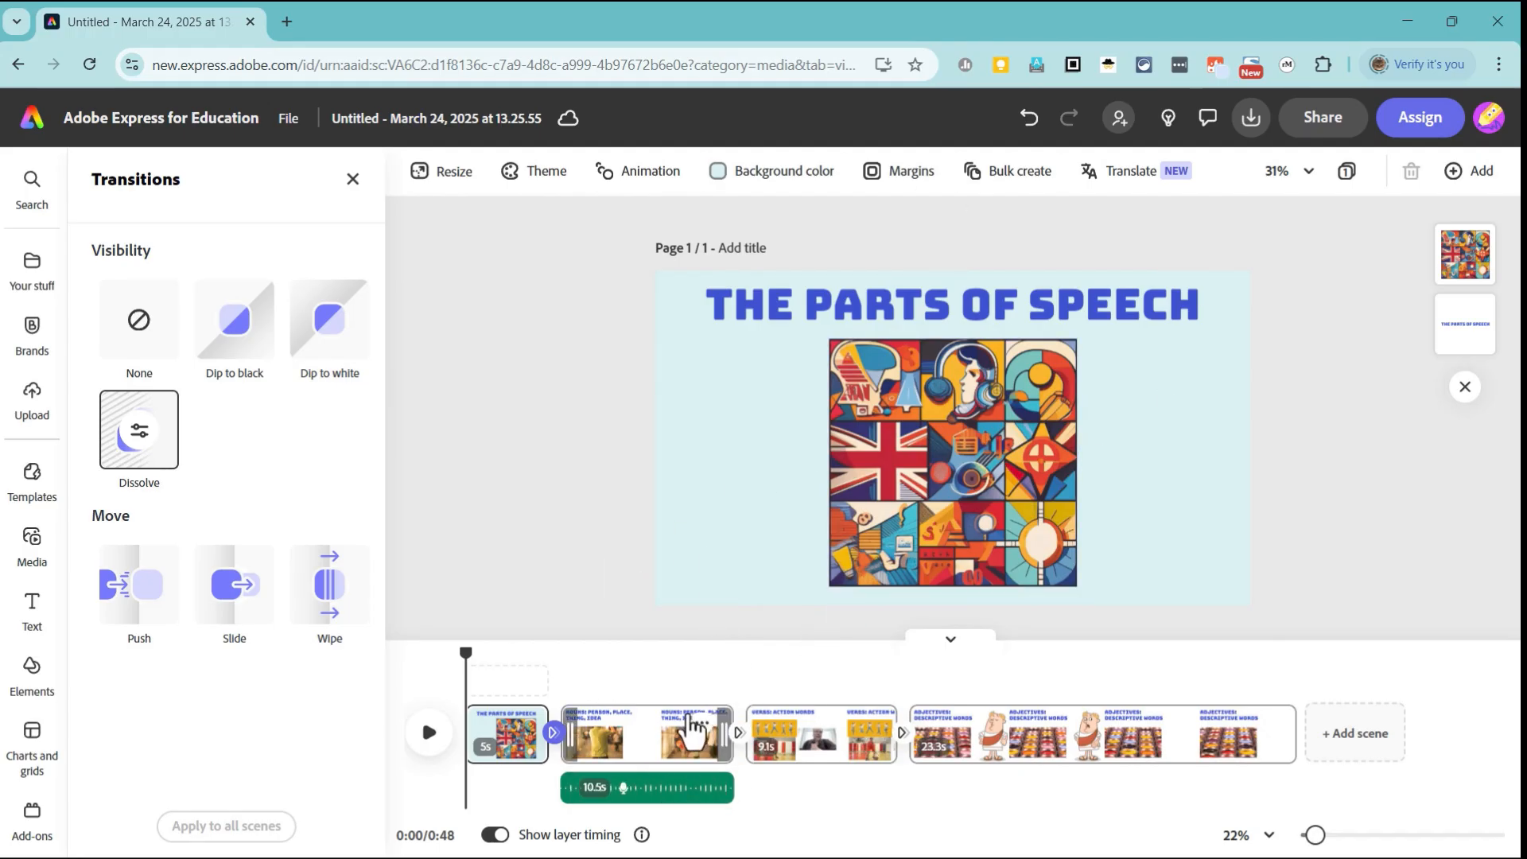
# Step: Rename the project as The Parts of Speech
pyautogui.click(375, 118)
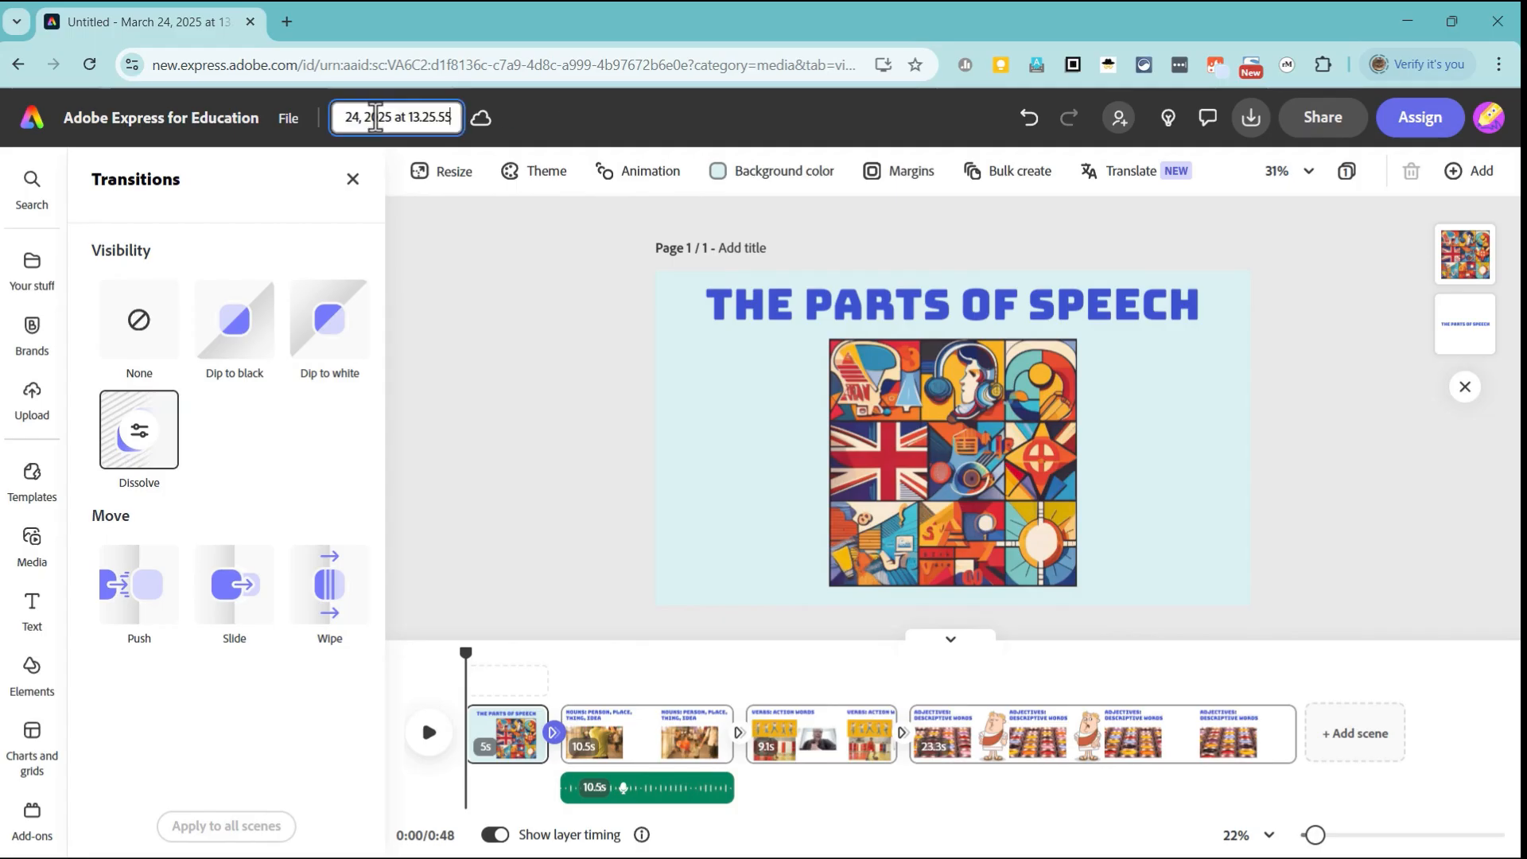
pyautogui.hotkey('ctrl', 'a')
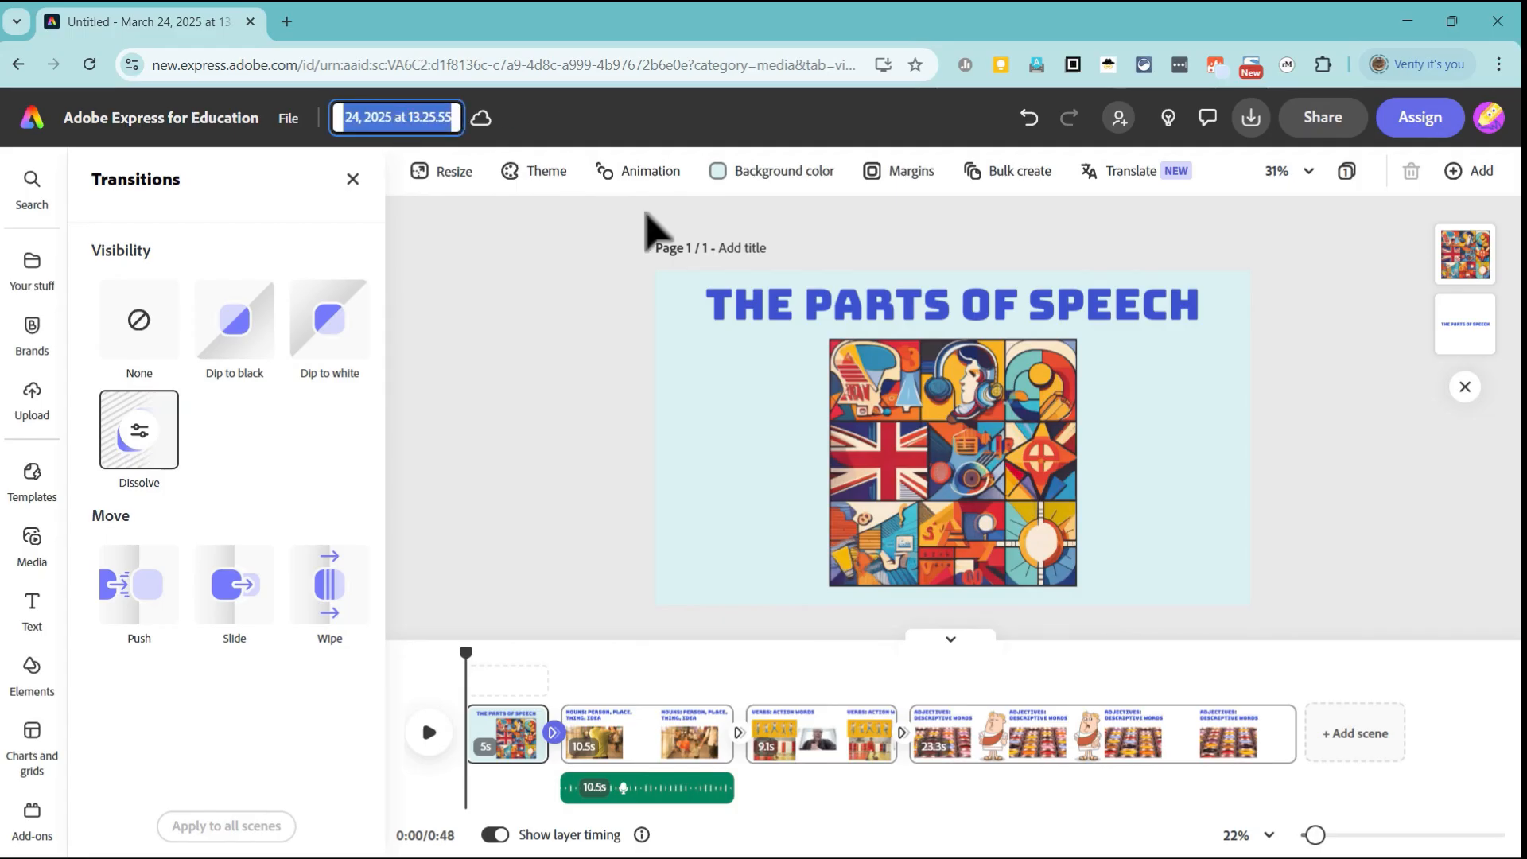
pyautogui.click(677, 215)
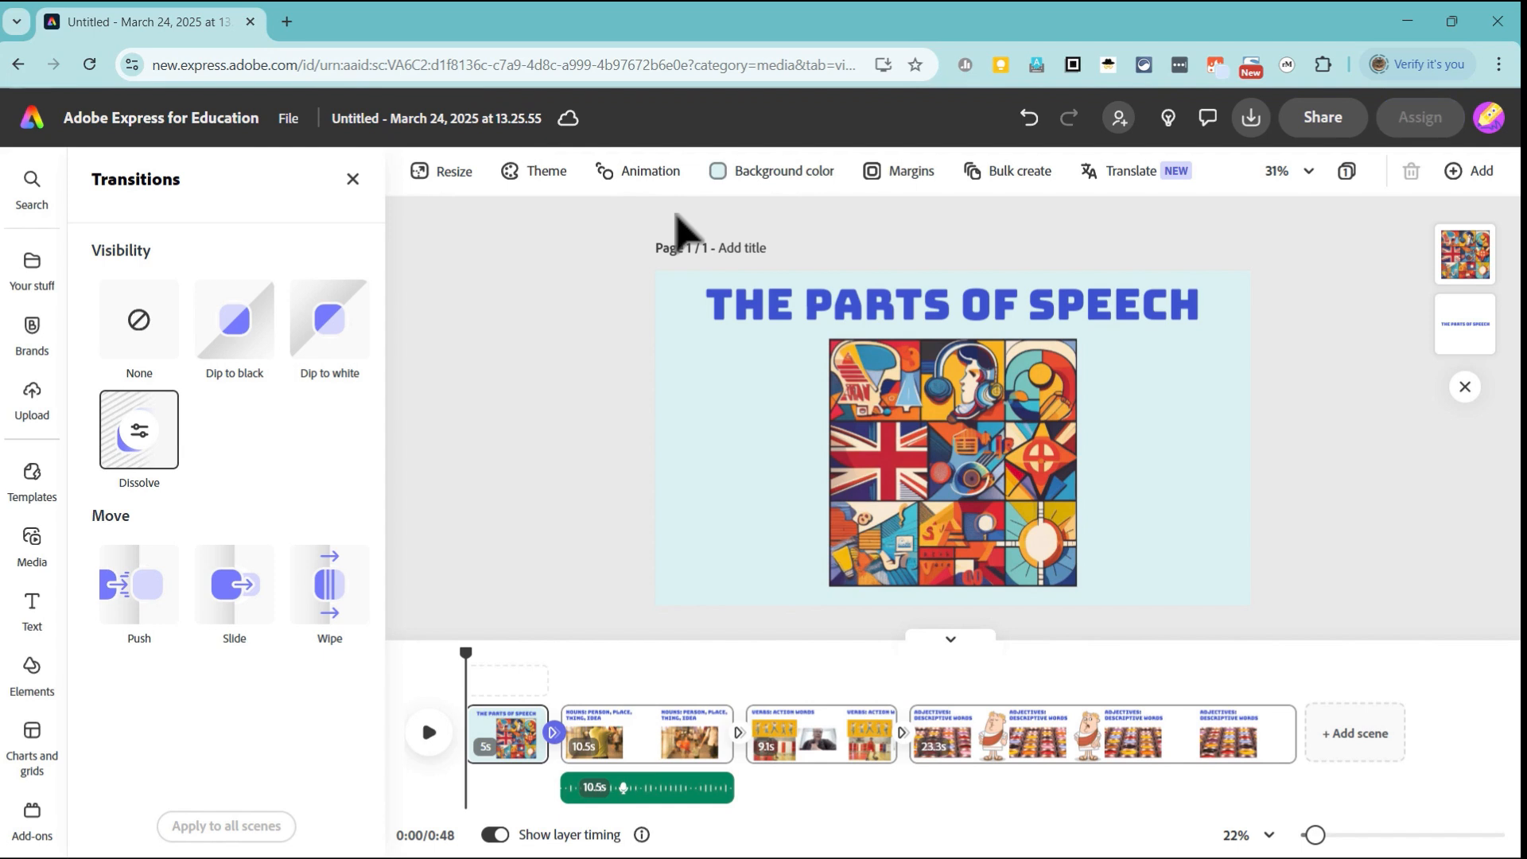
# Step: Download the video as an MP4 file with the video resolution kept at 1080p (Original size)
pyautogui.click(1252, 120)
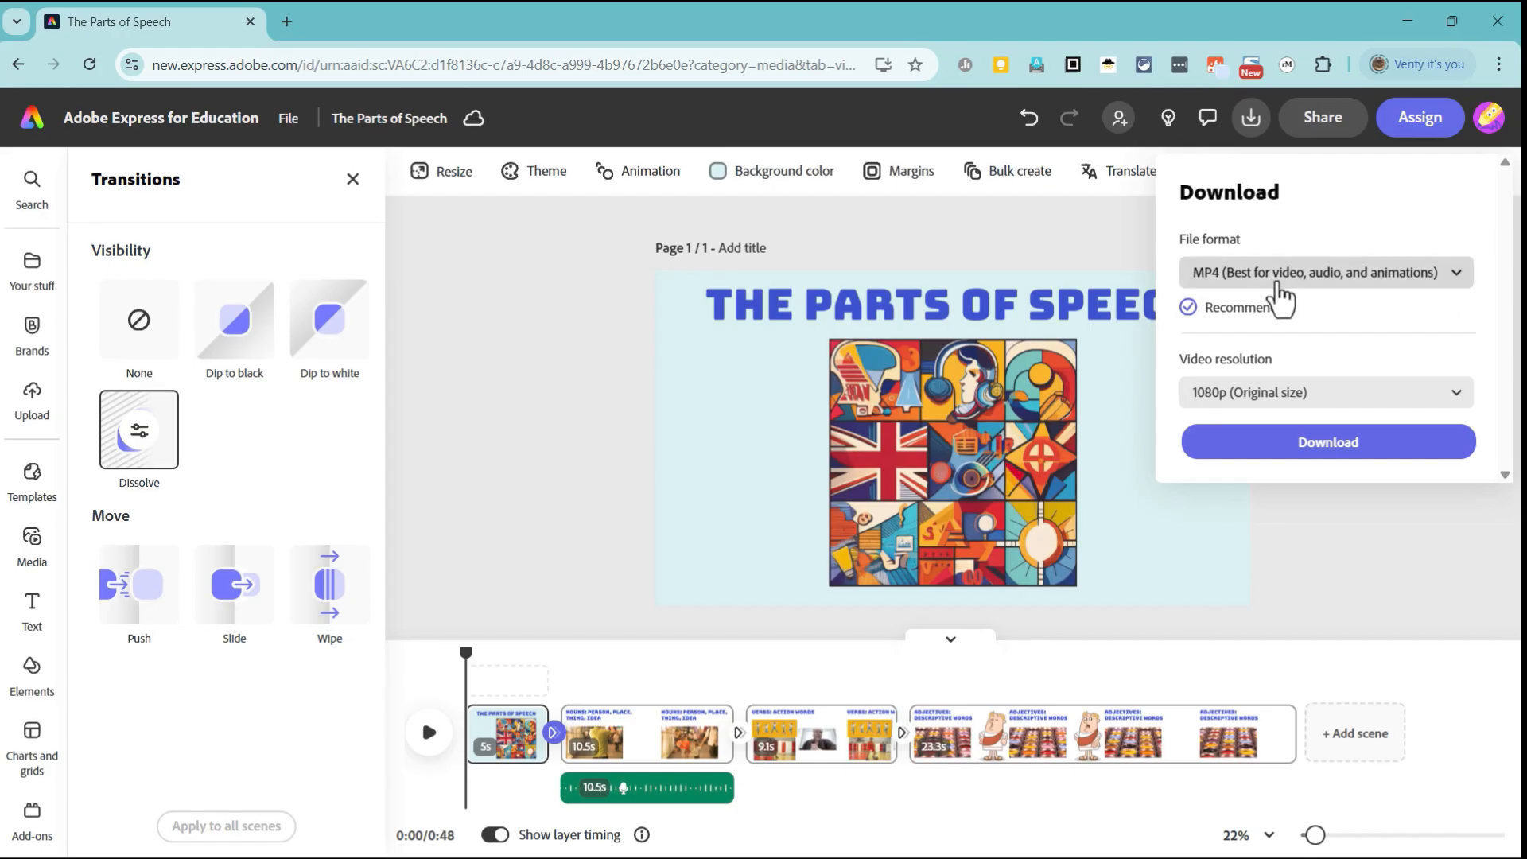
pyautogui.click(1282, 397)
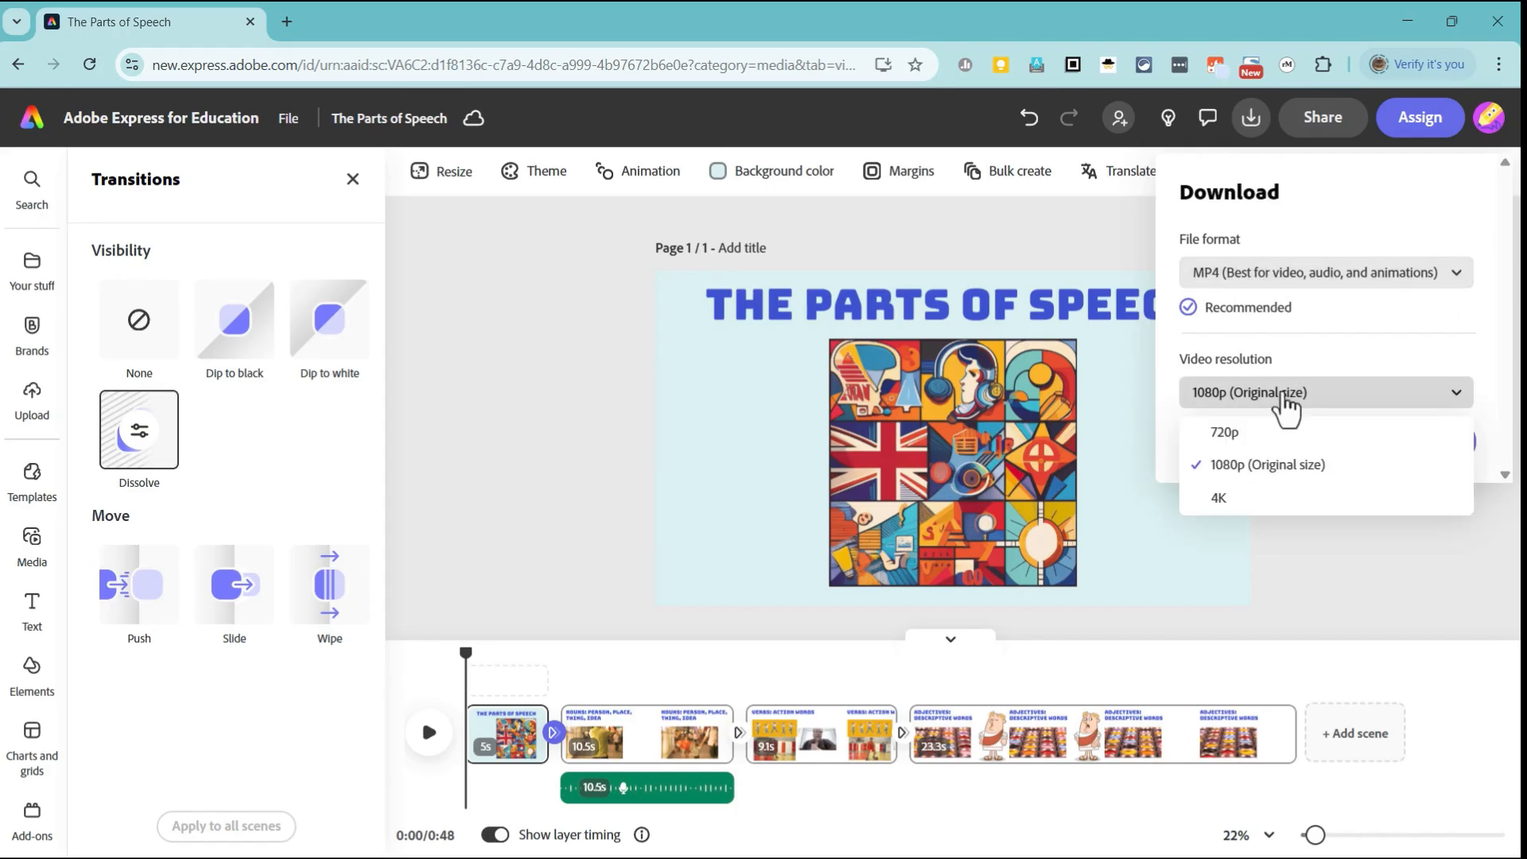
pyautogui.click(1383, 465)
pyautogui.click(1354, 443)
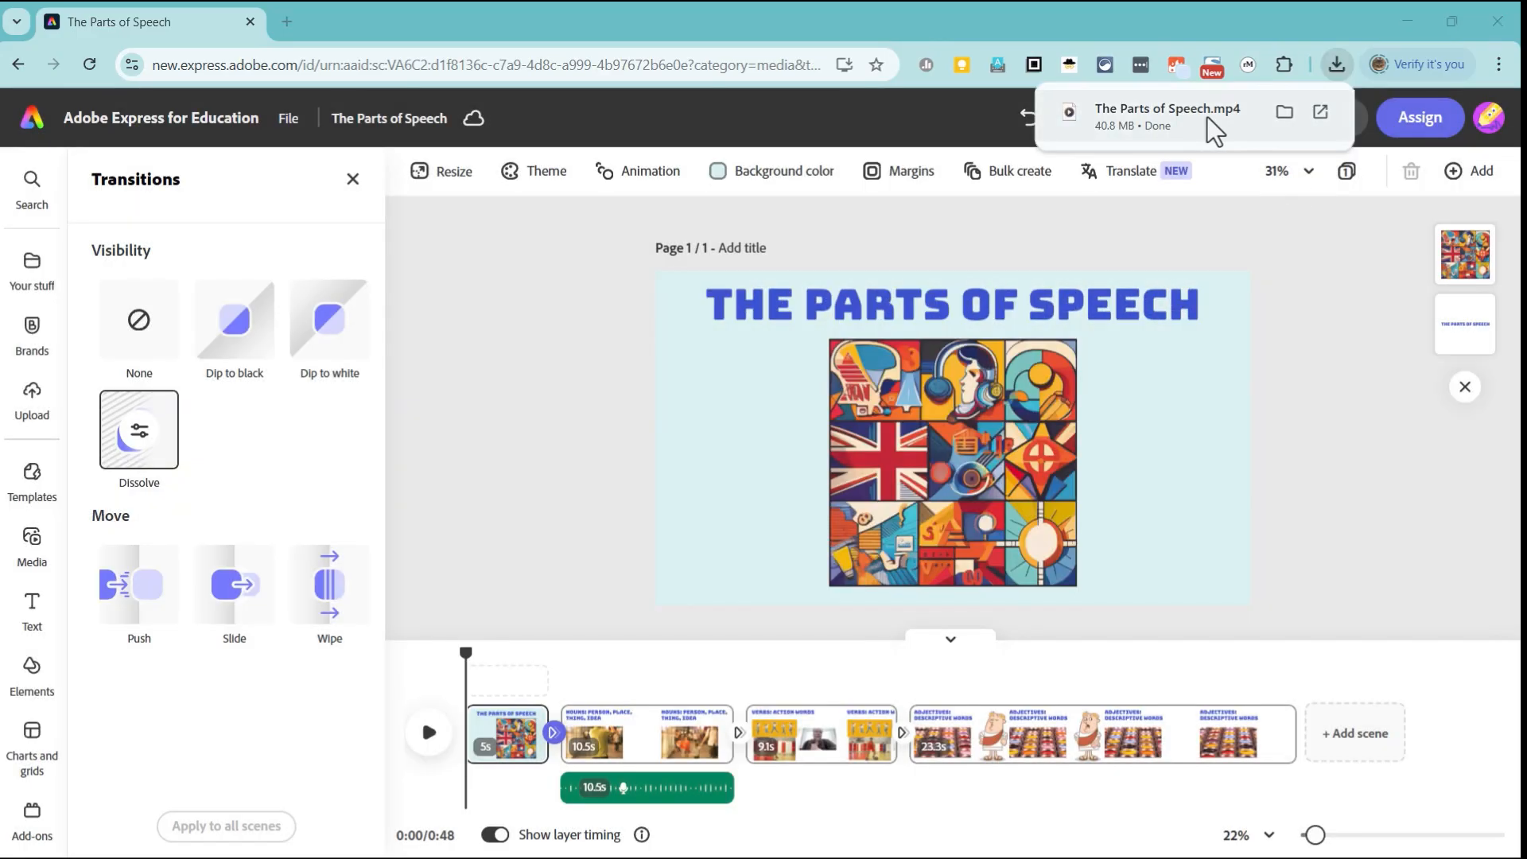
pyautogui.click(1205, 117)
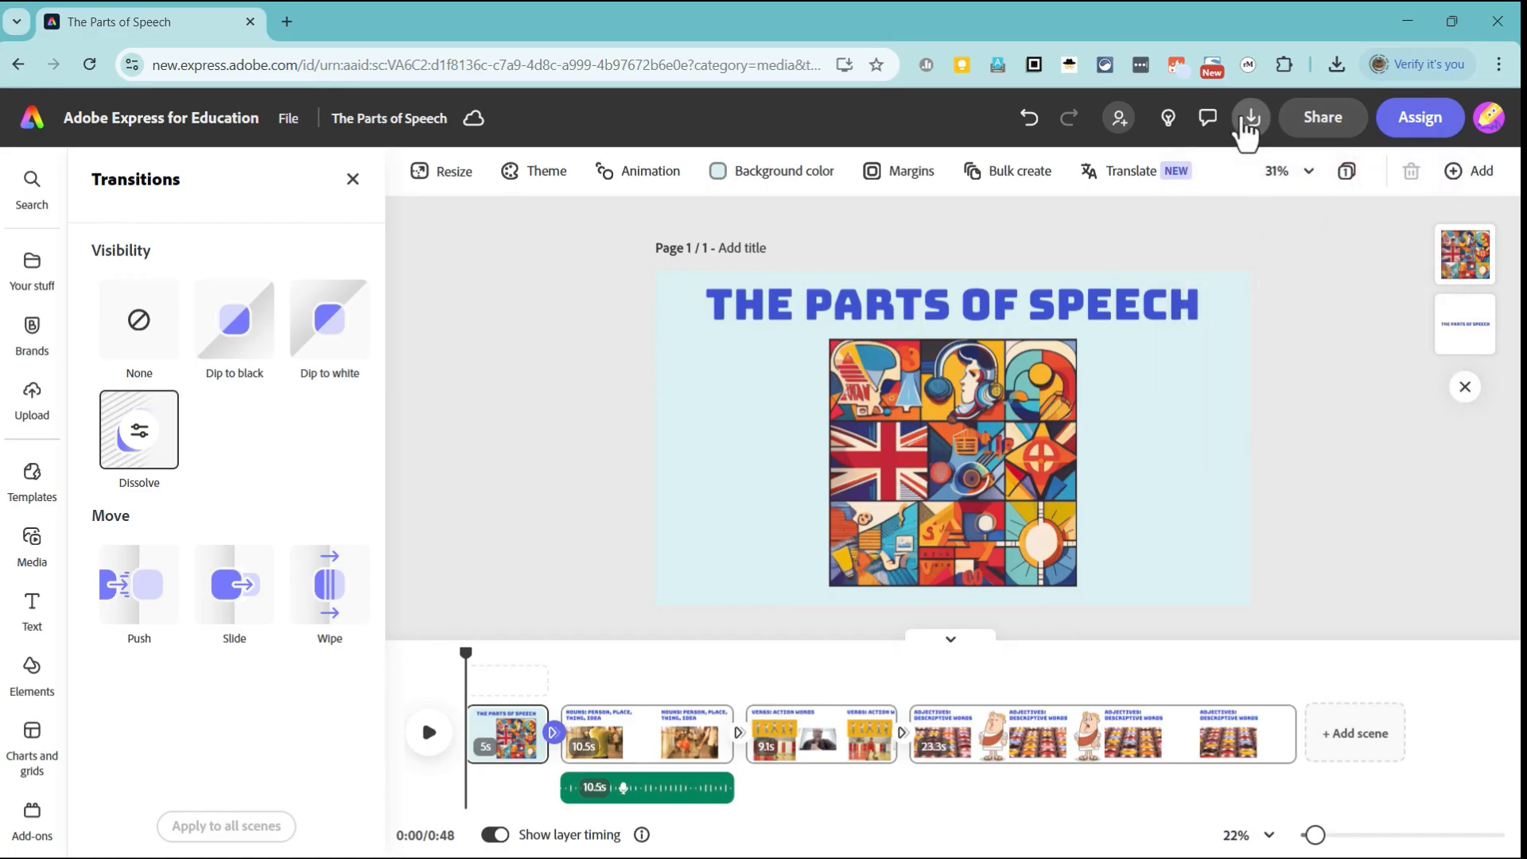
# Step: Create a view-only link for sharing the video, leaving the option for others to use the file off
pyautogui.click(1350, 123)
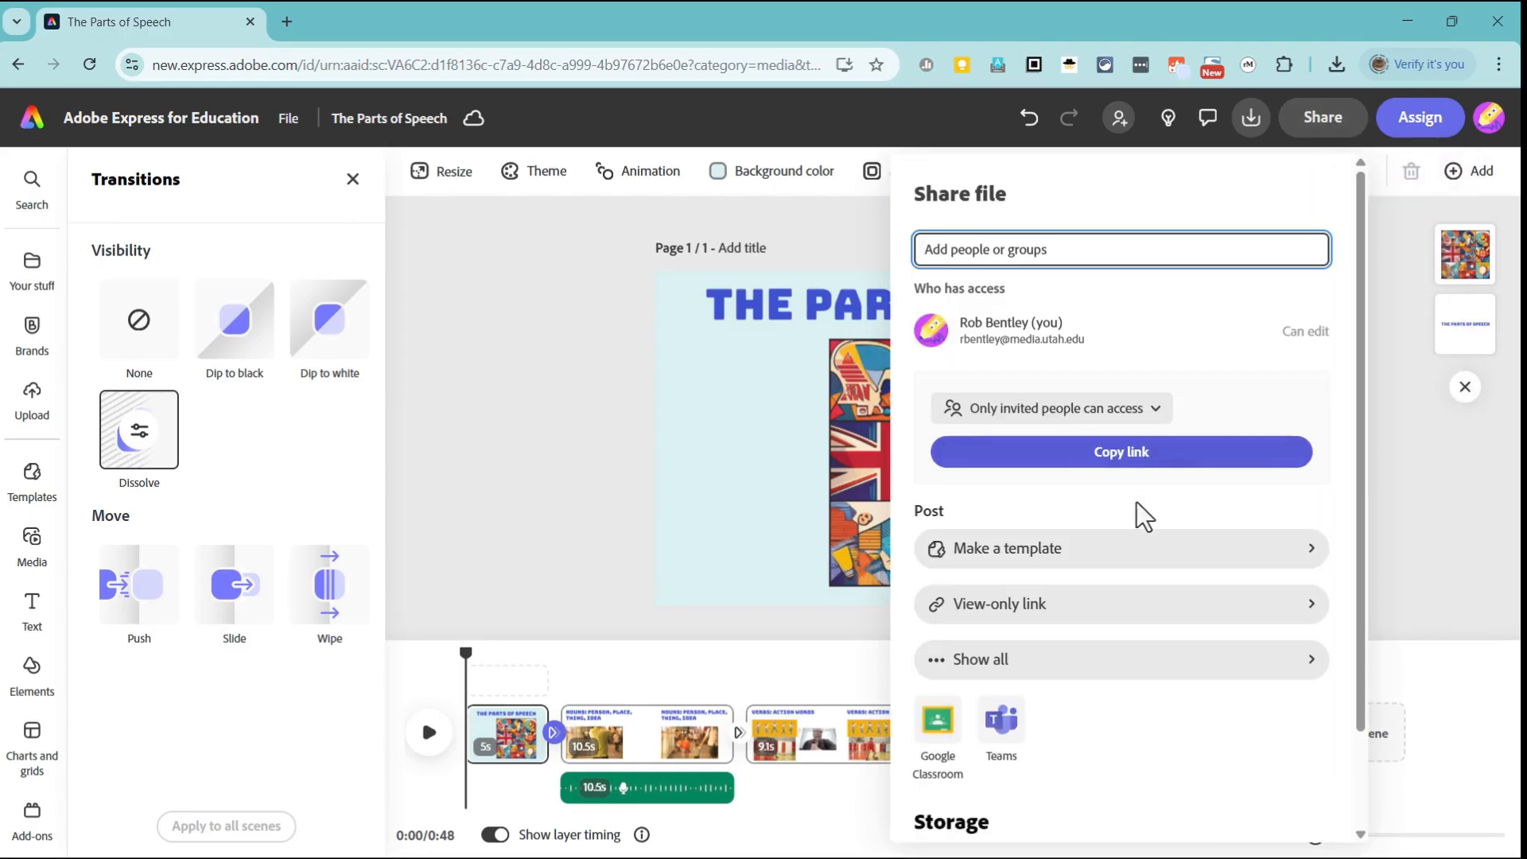
pyautogui.click(1058, 606)
pyautogui.scroll(-1, 1121, 763)
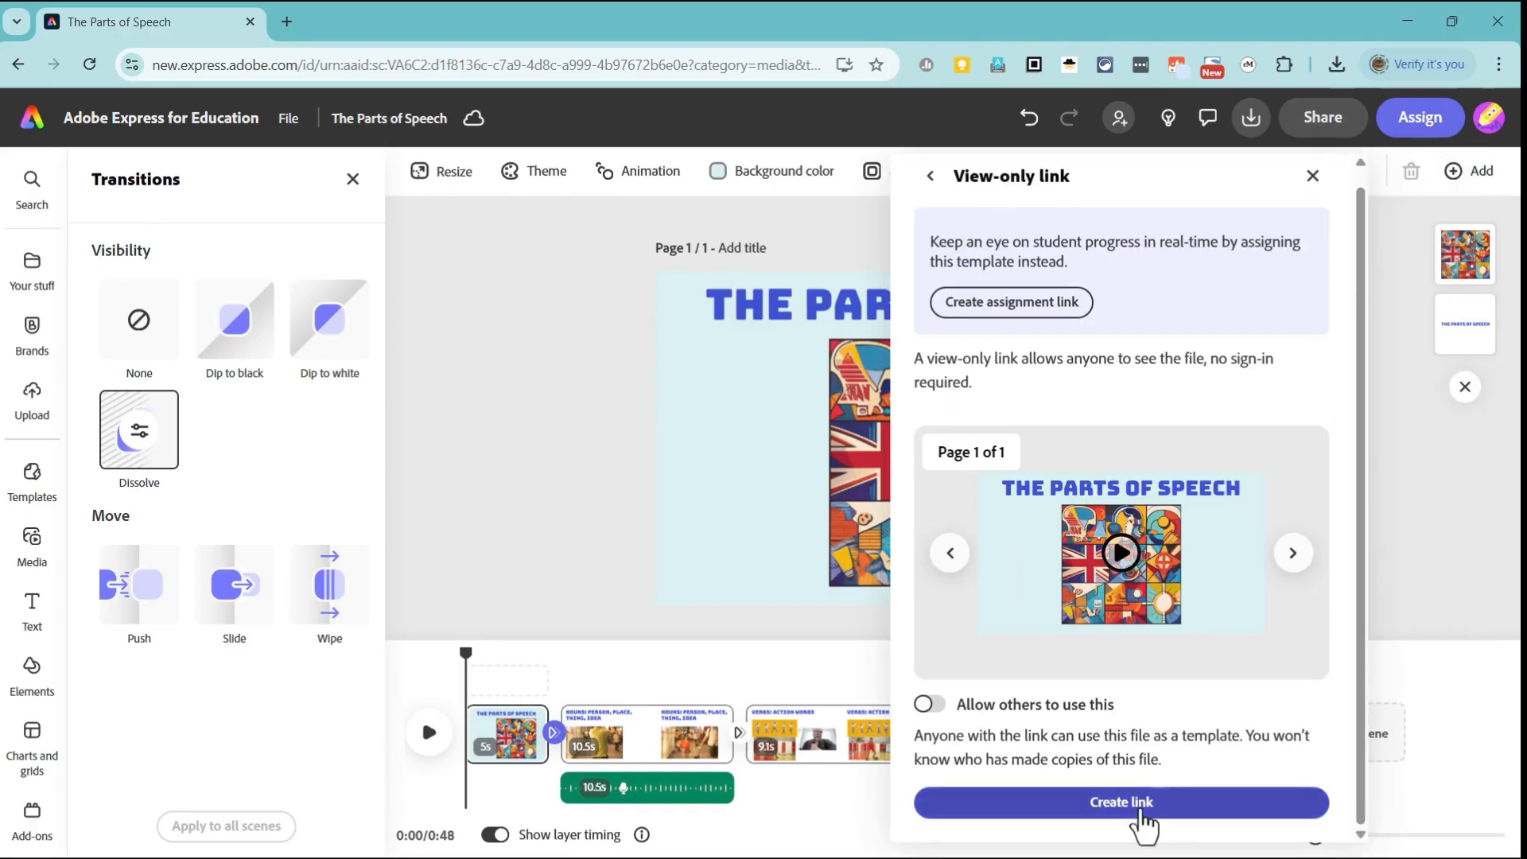
pyautogui.click(1141, 809)
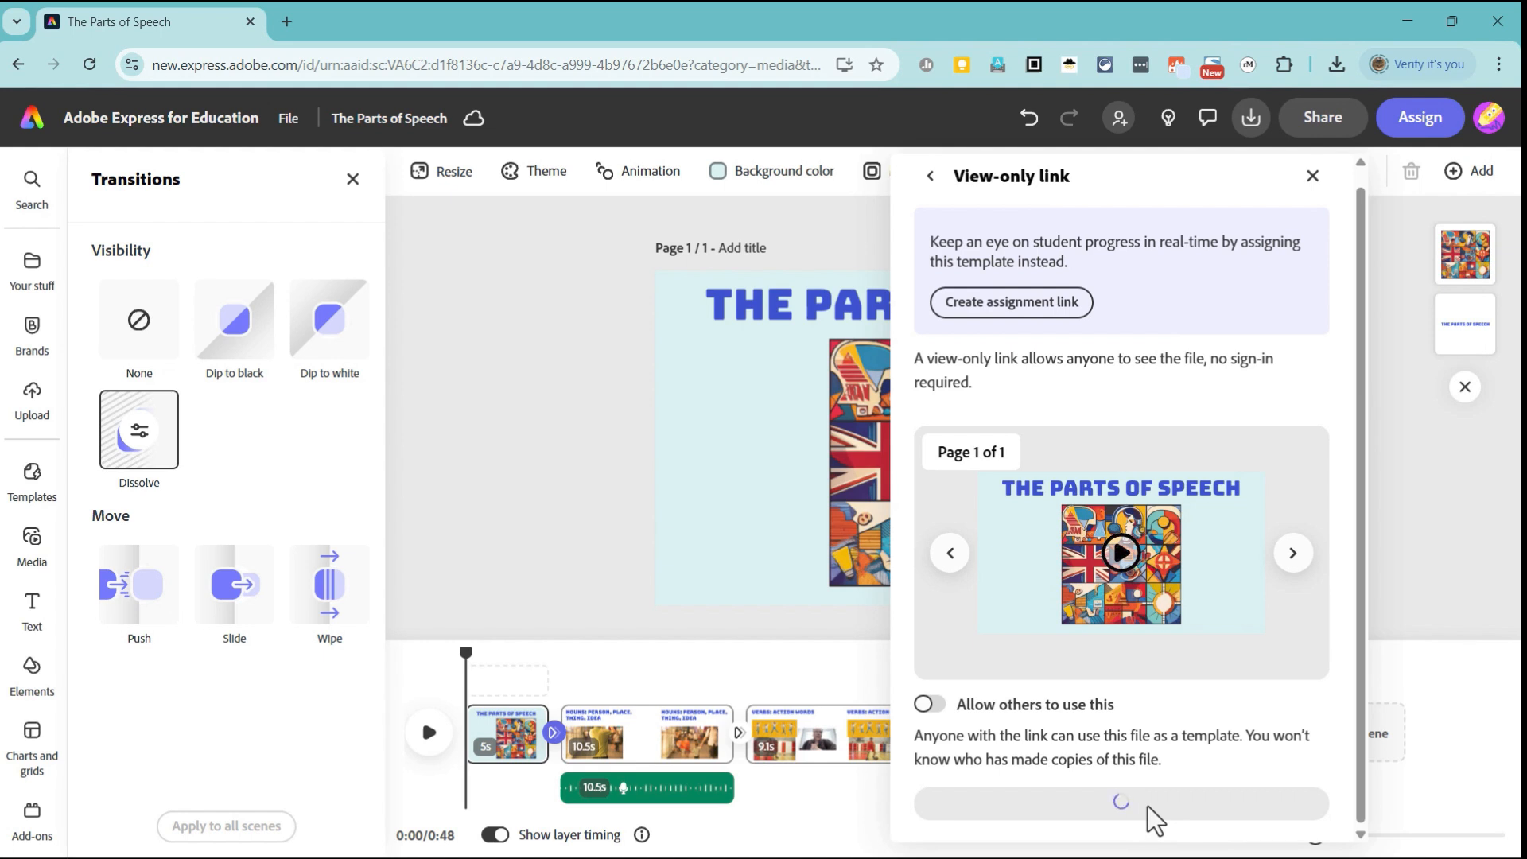
pyautogui.scroll(1, 1192, 699)
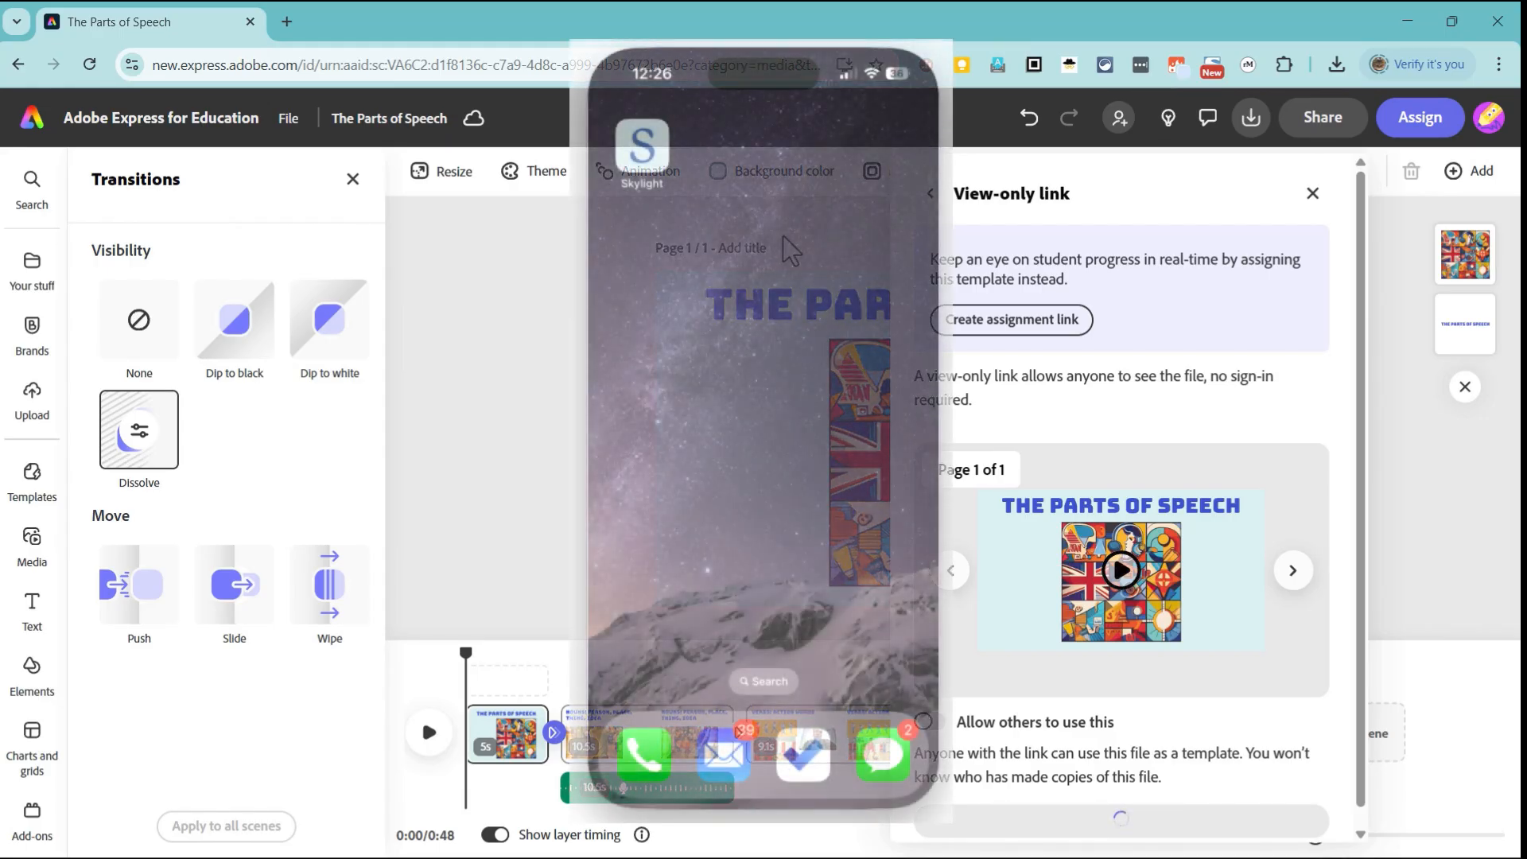
# Step: Switch to the Adobe Express app on the phone, found by searching for express, and start a blank 1,920 x 1,080px video
pyautogui.click(776, 680)
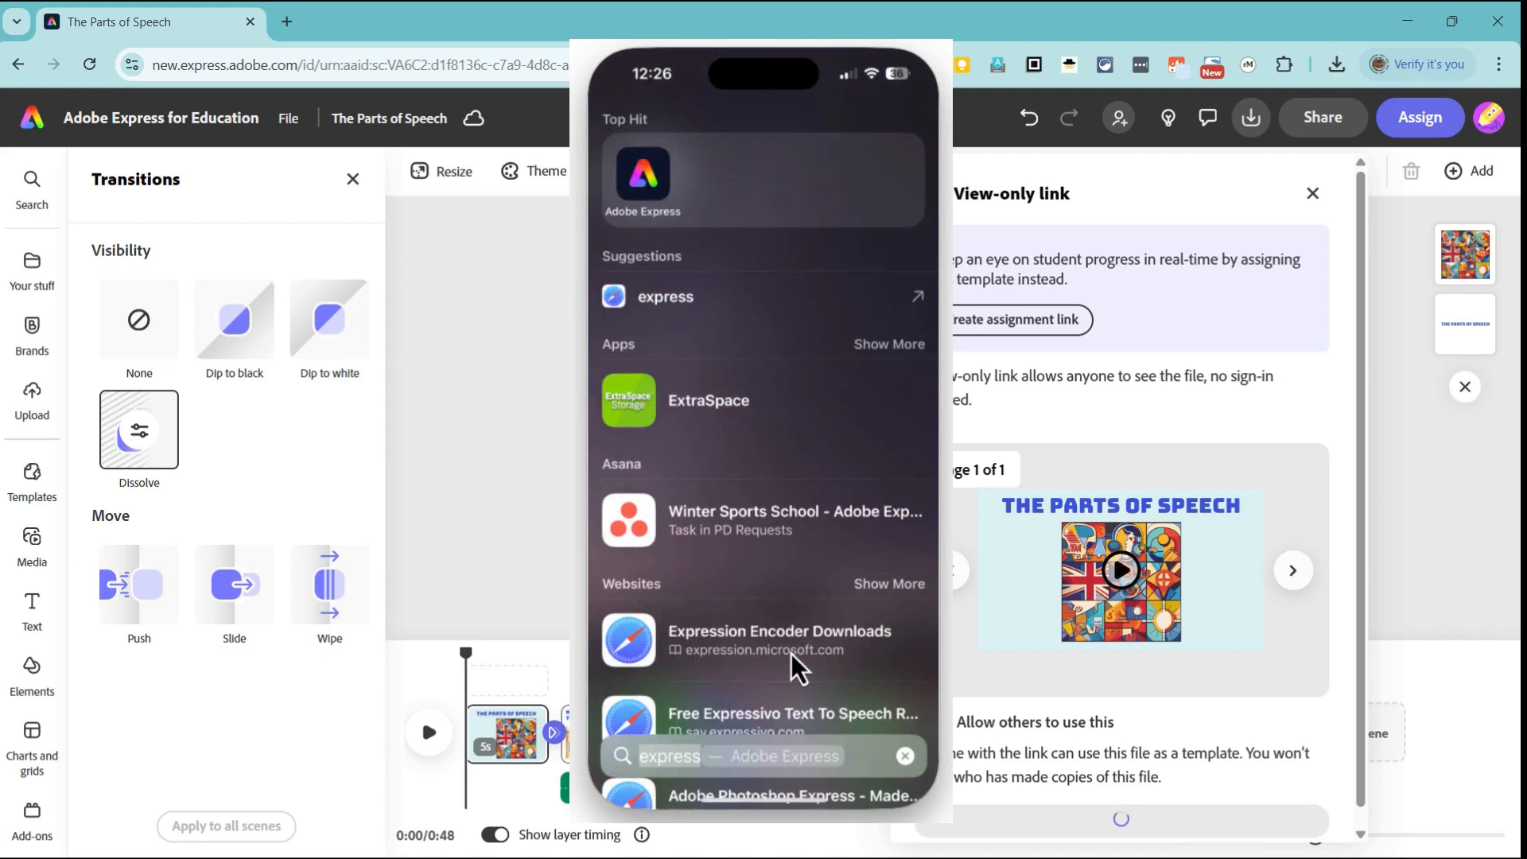
pyautogui.click(638, 165)
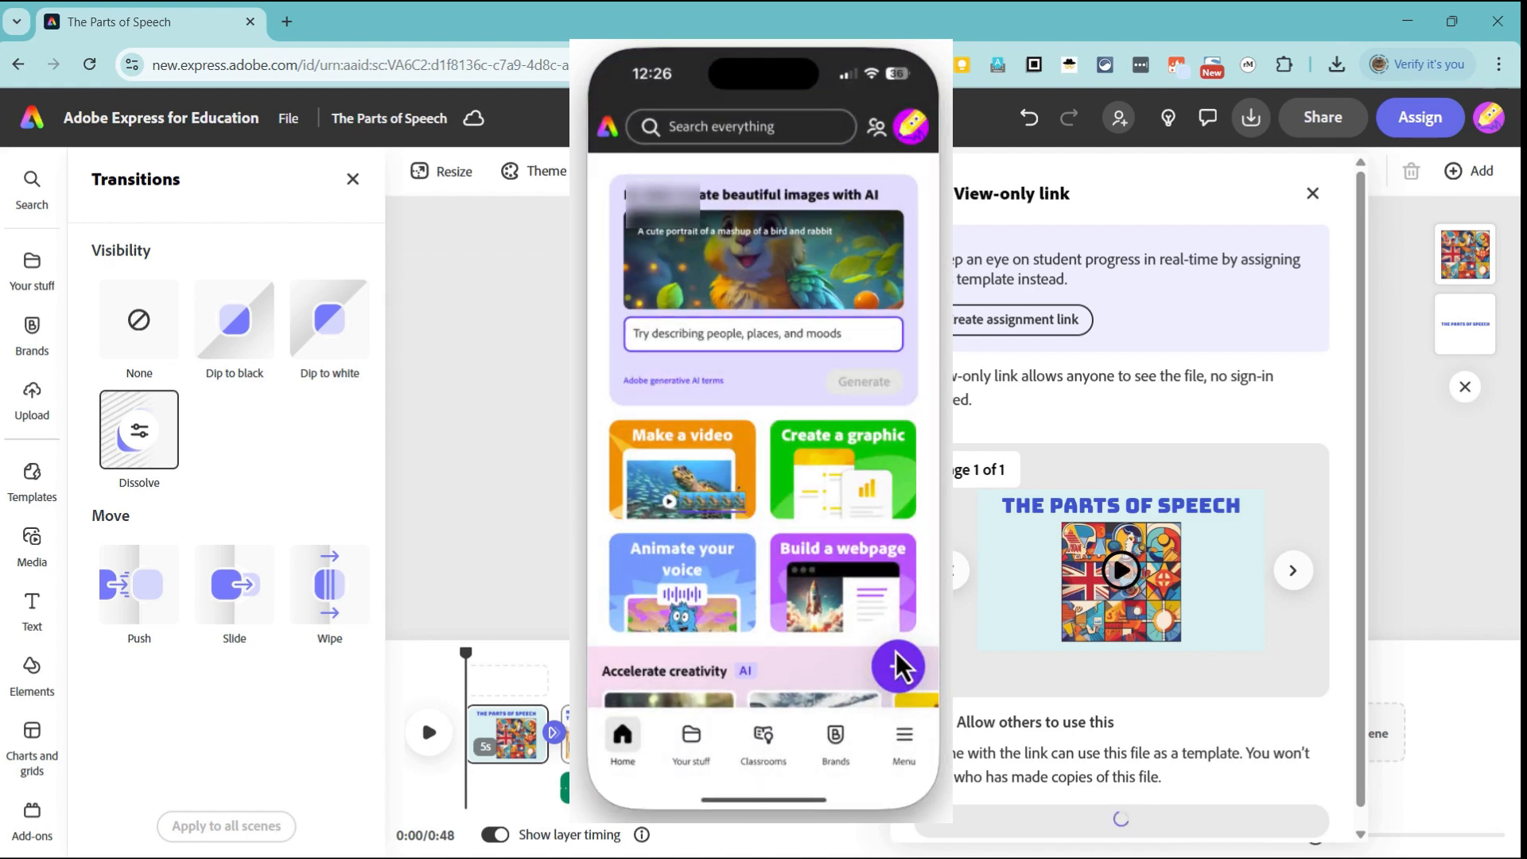
pyautogui.click(899, 663)
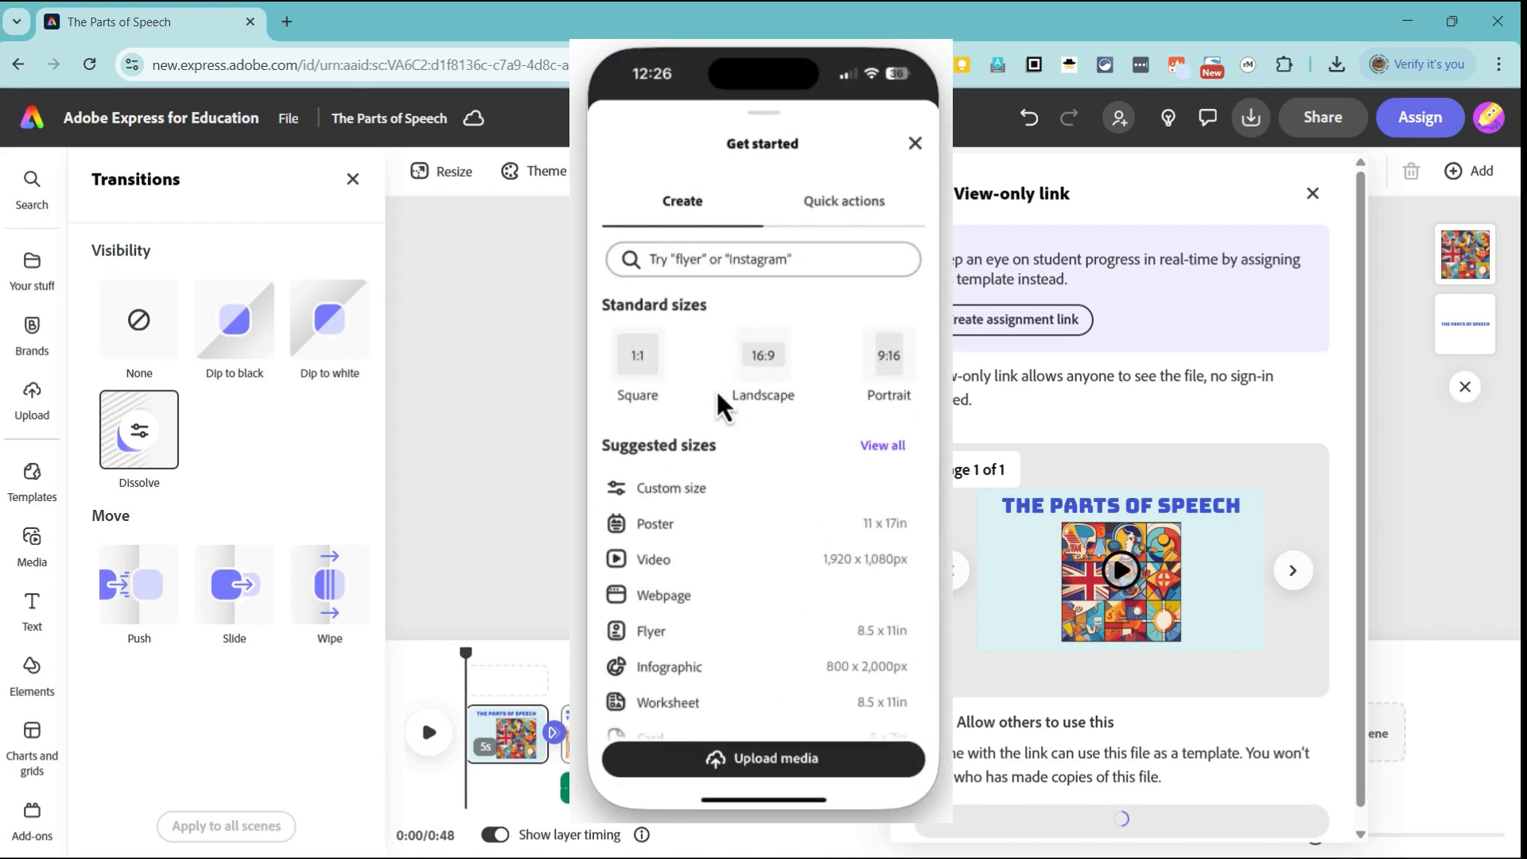
pyautogui.click(651, 560)
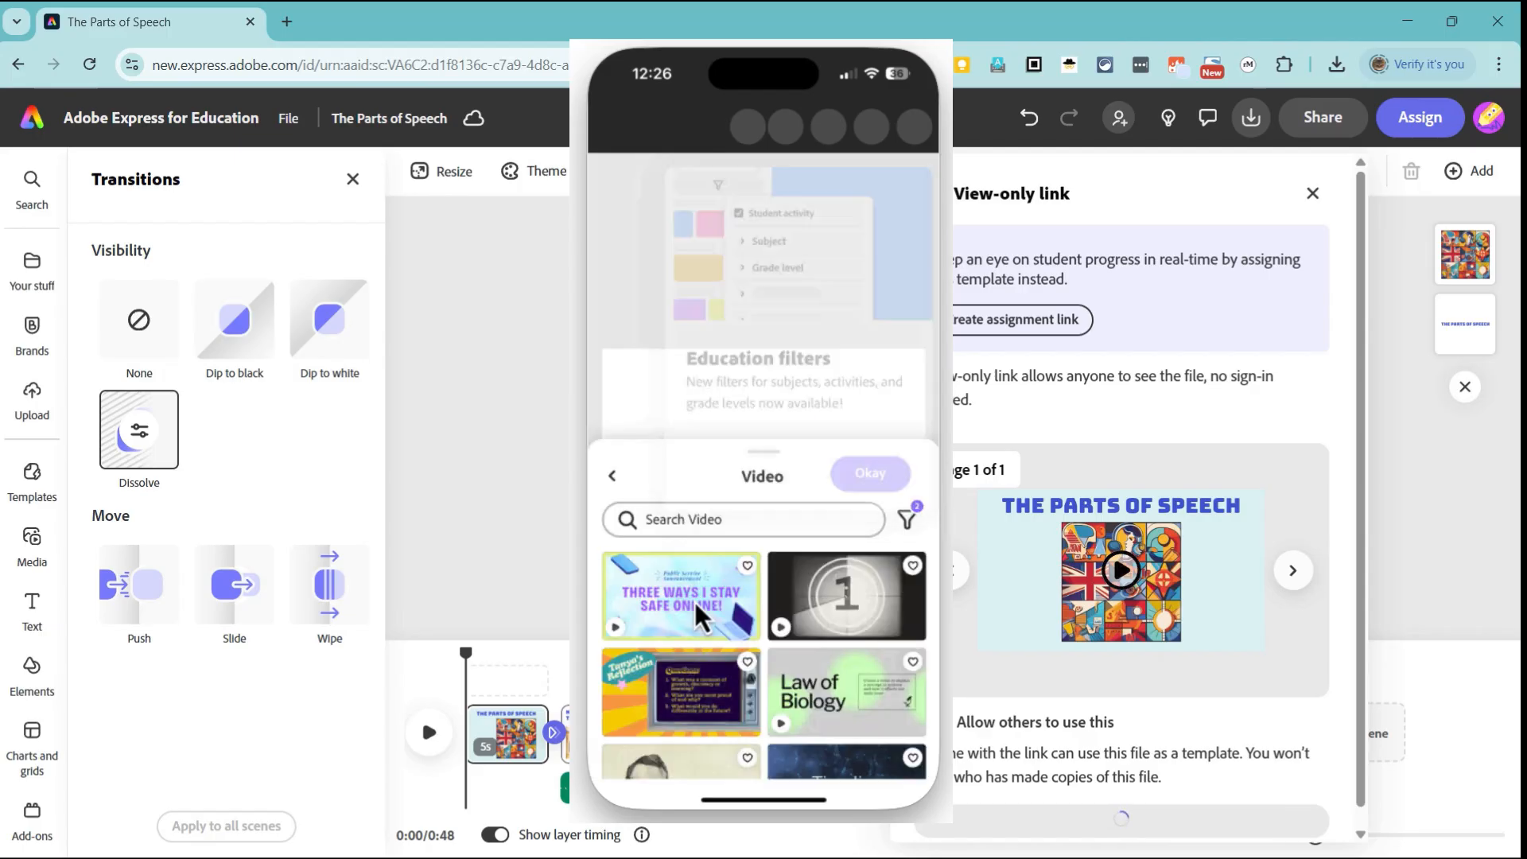
pyautogui.click(624, 734)
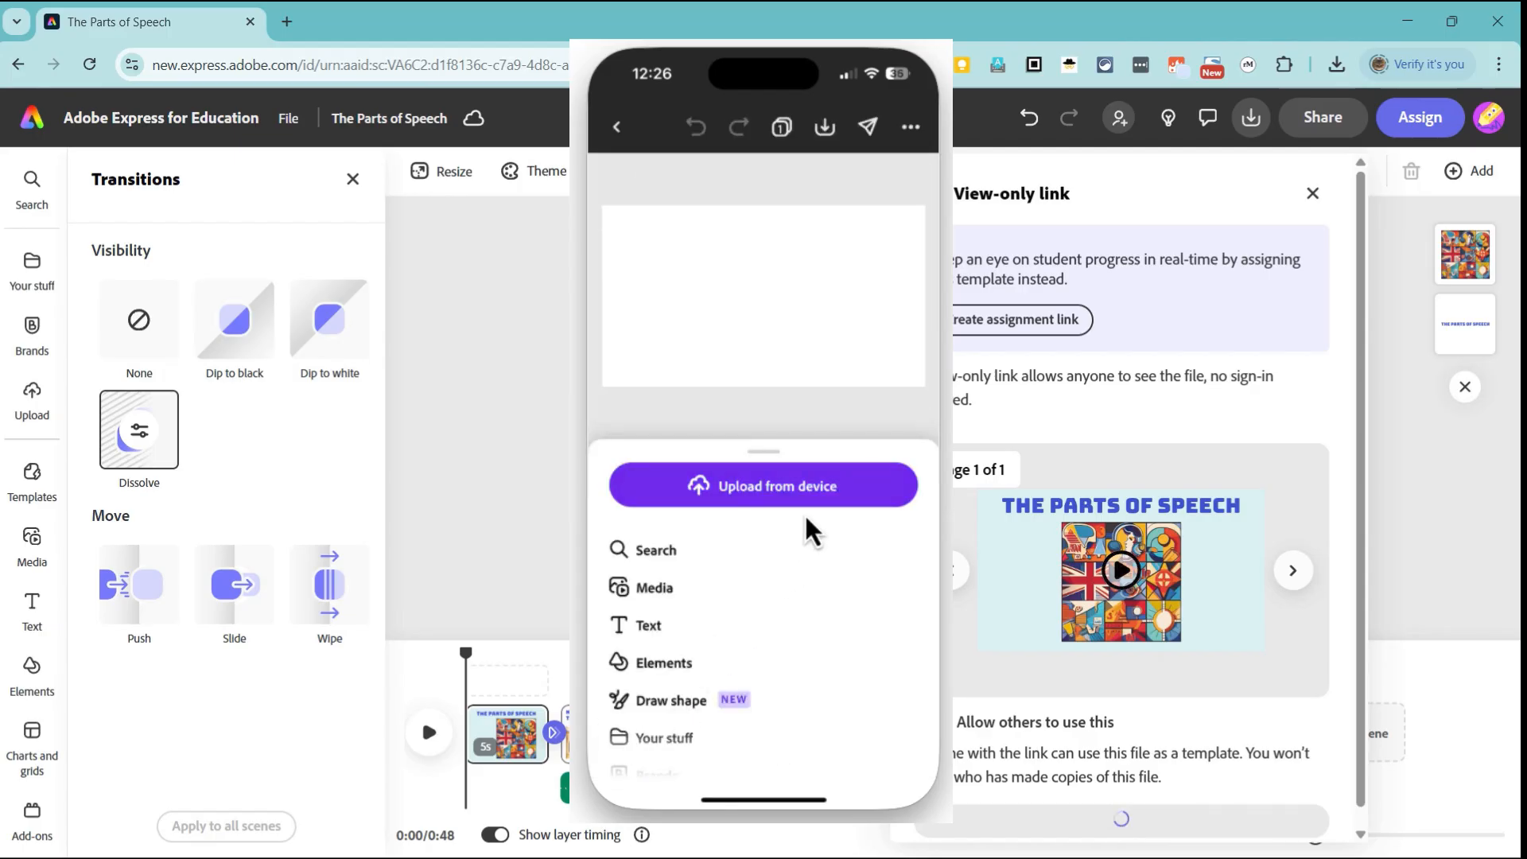
# Step: Upload two video clips from the phone's photo library, picked from the Park search results, to the blank video
pyautogui.click(804, 485)
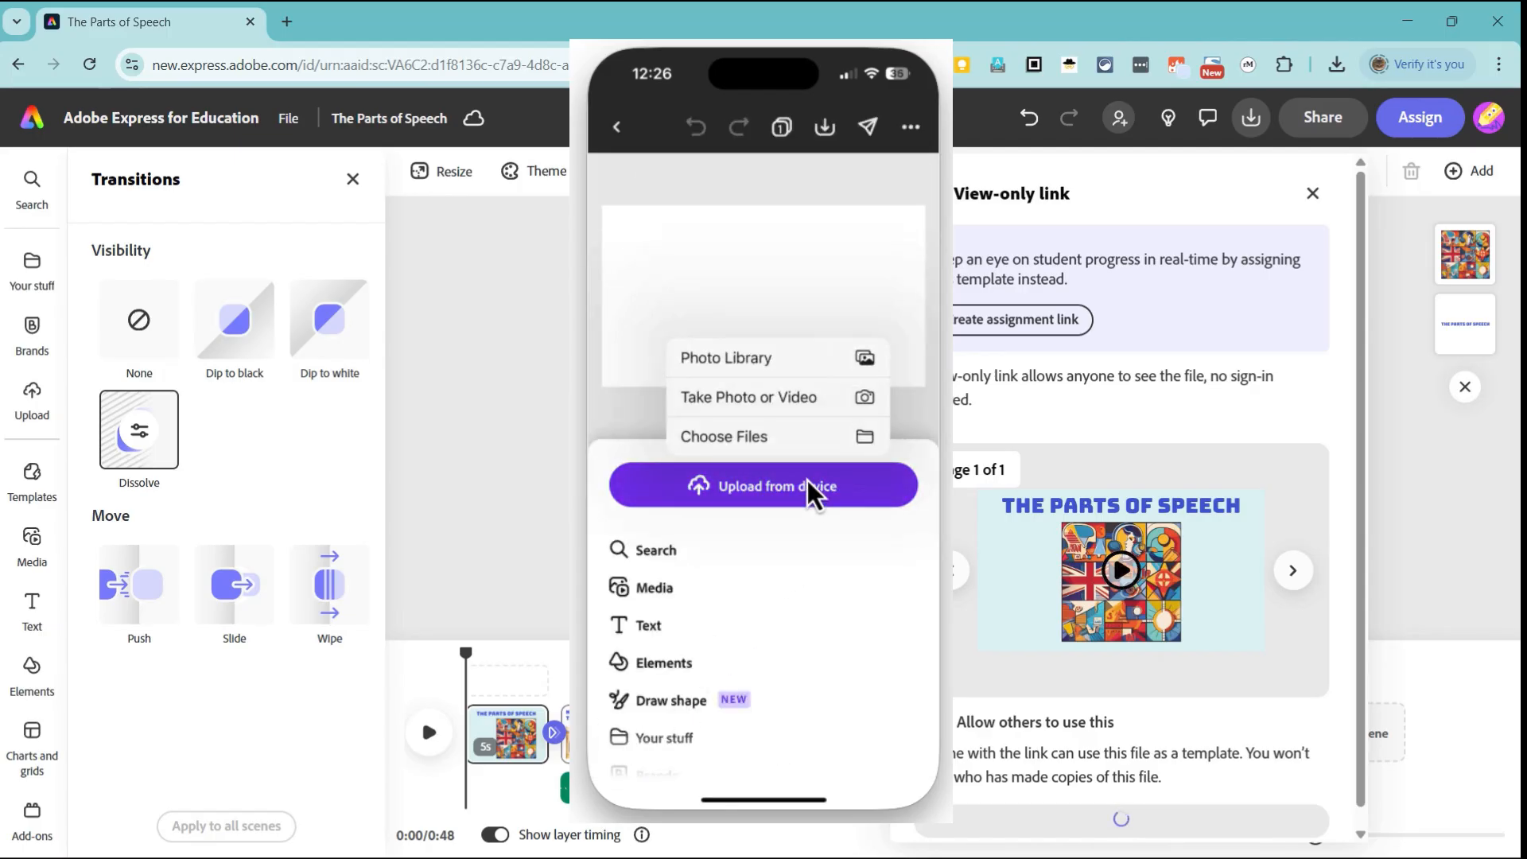
pyautogui.click(776, 353)
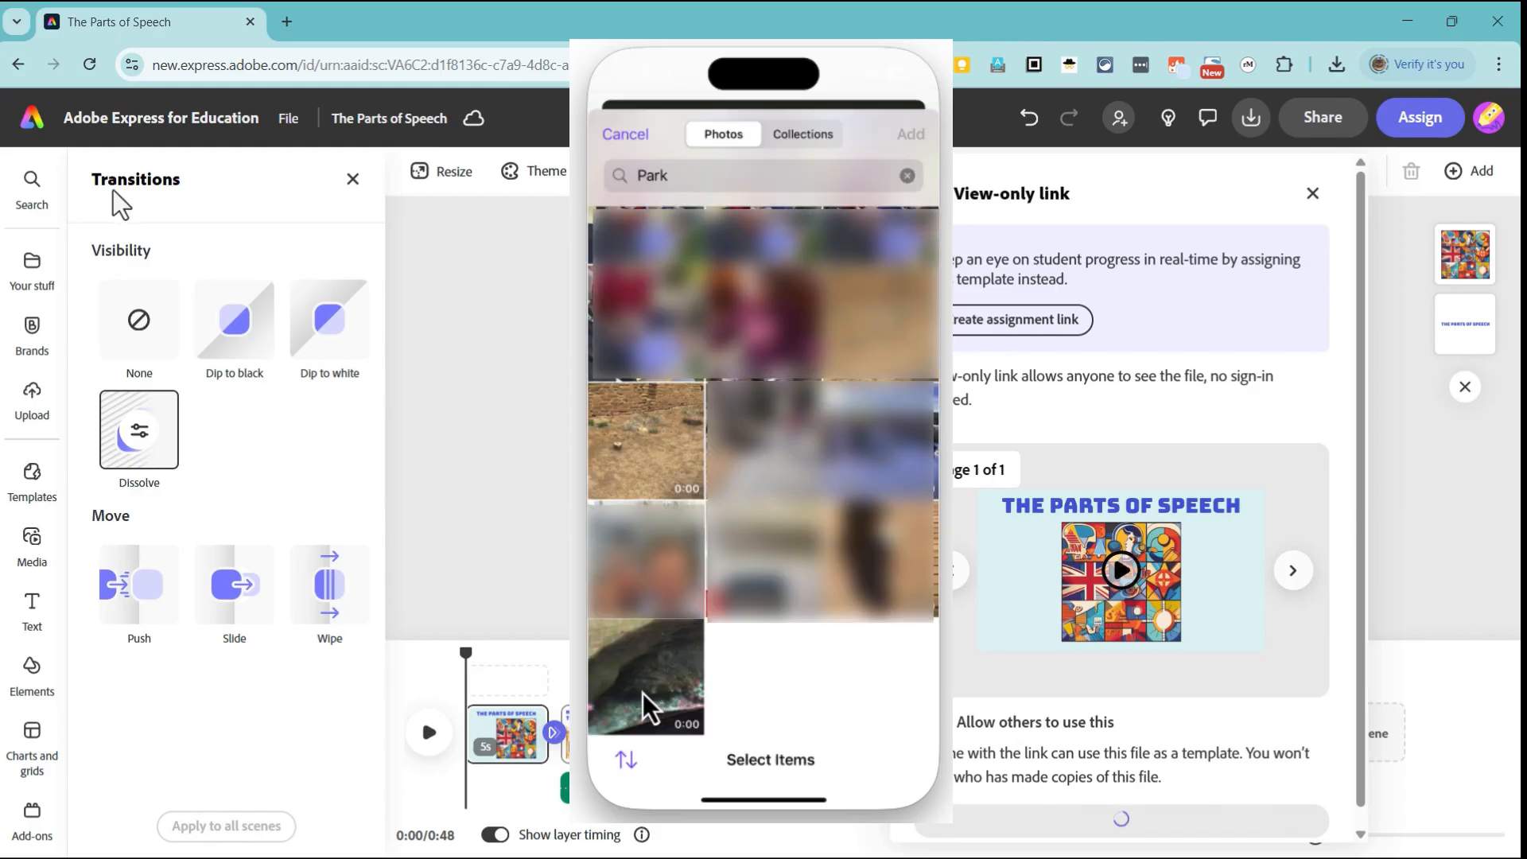
pyautogui.click(642, 692)
pyautogui.click(664, 460)
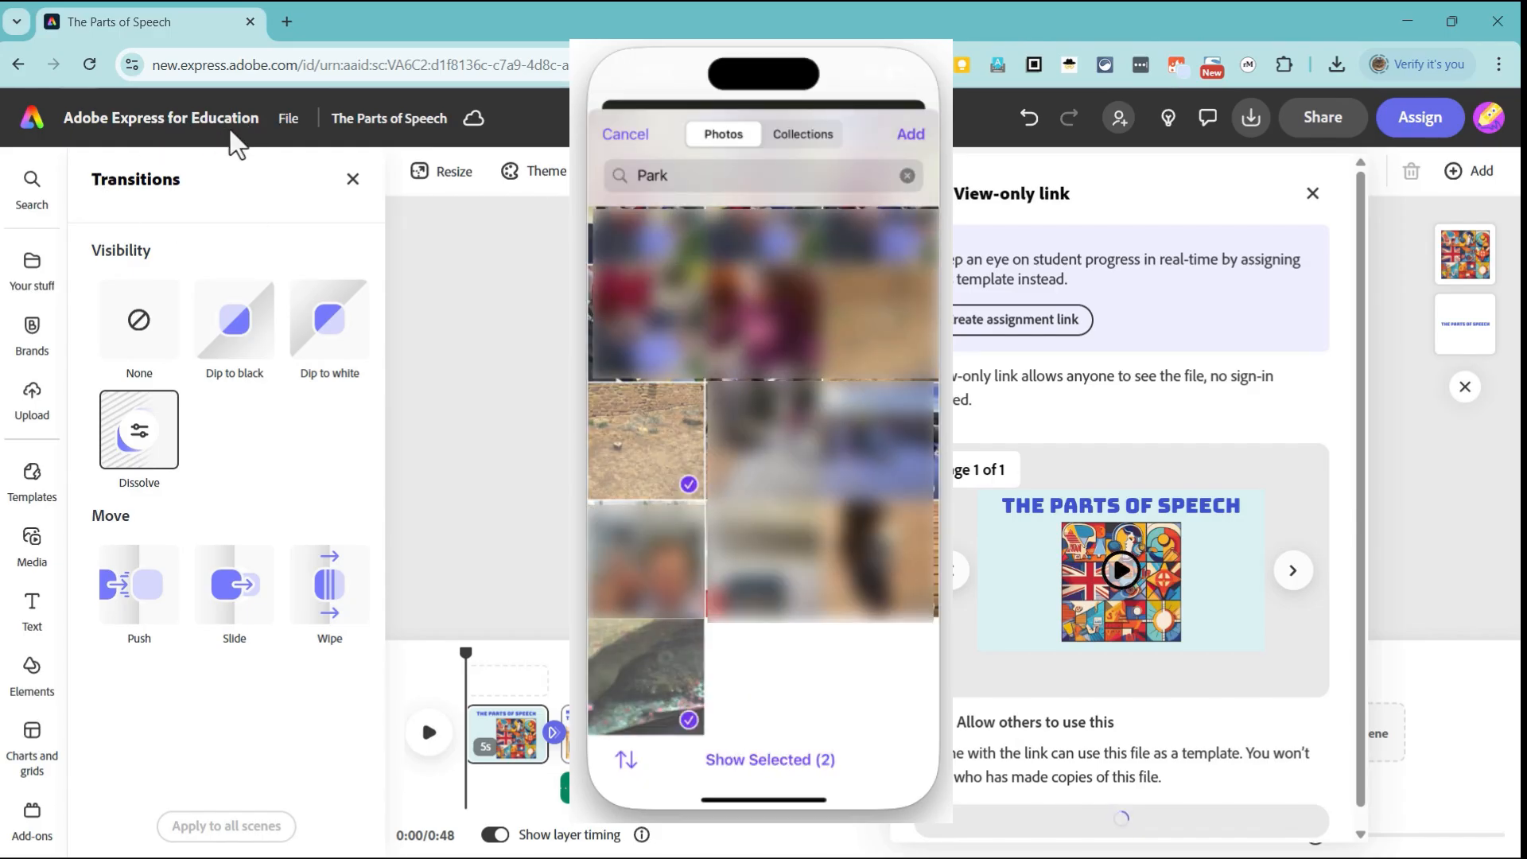
pyautogui.click(910, 135)
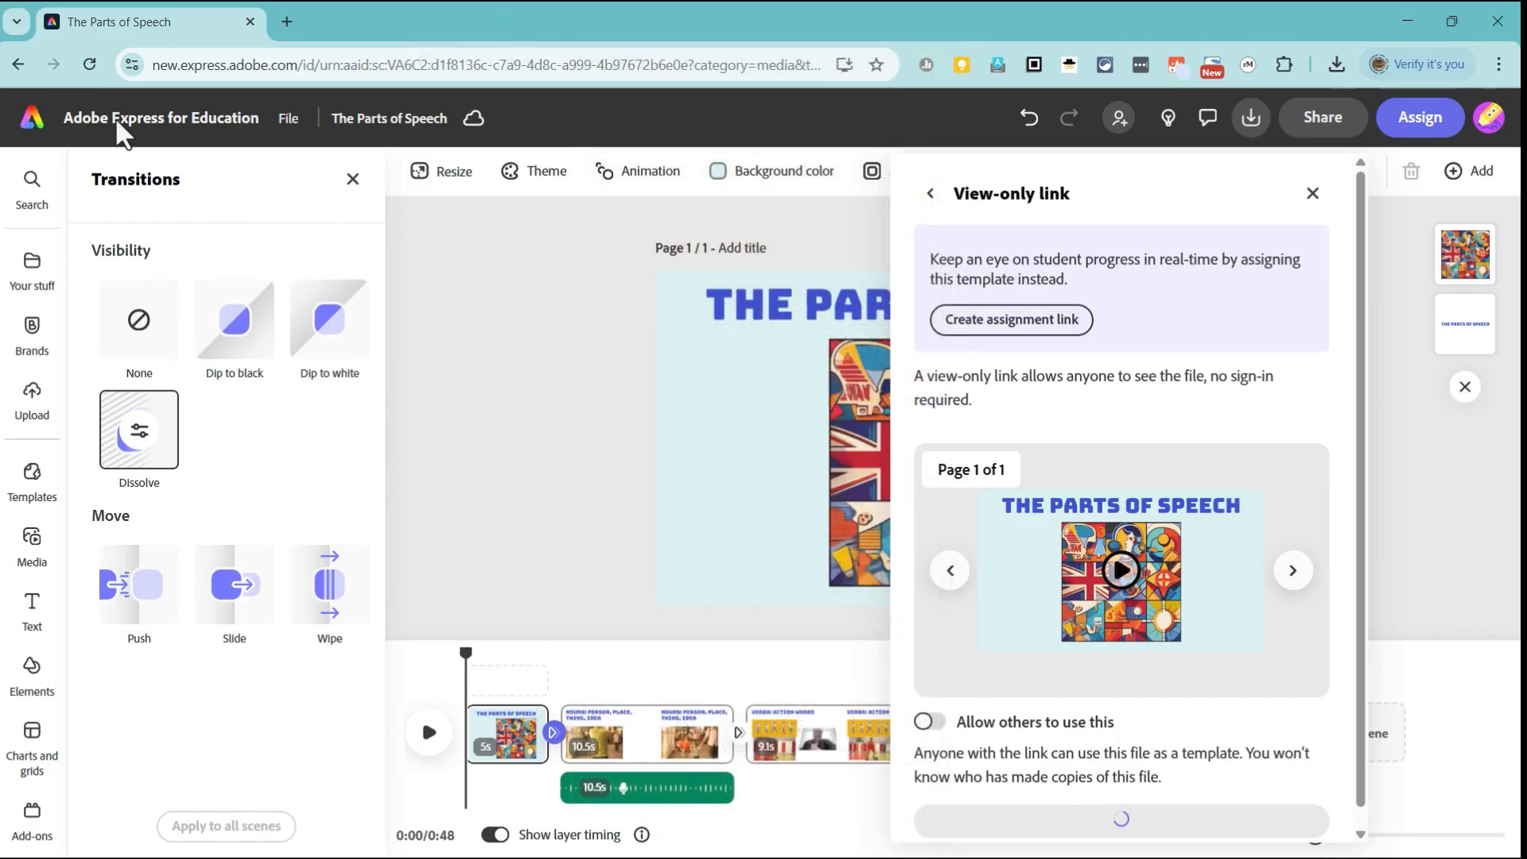
# Step: Return to the Adobe Express home page in the desktop browser and open the second most recent project
pyautogui.click(30, 121)
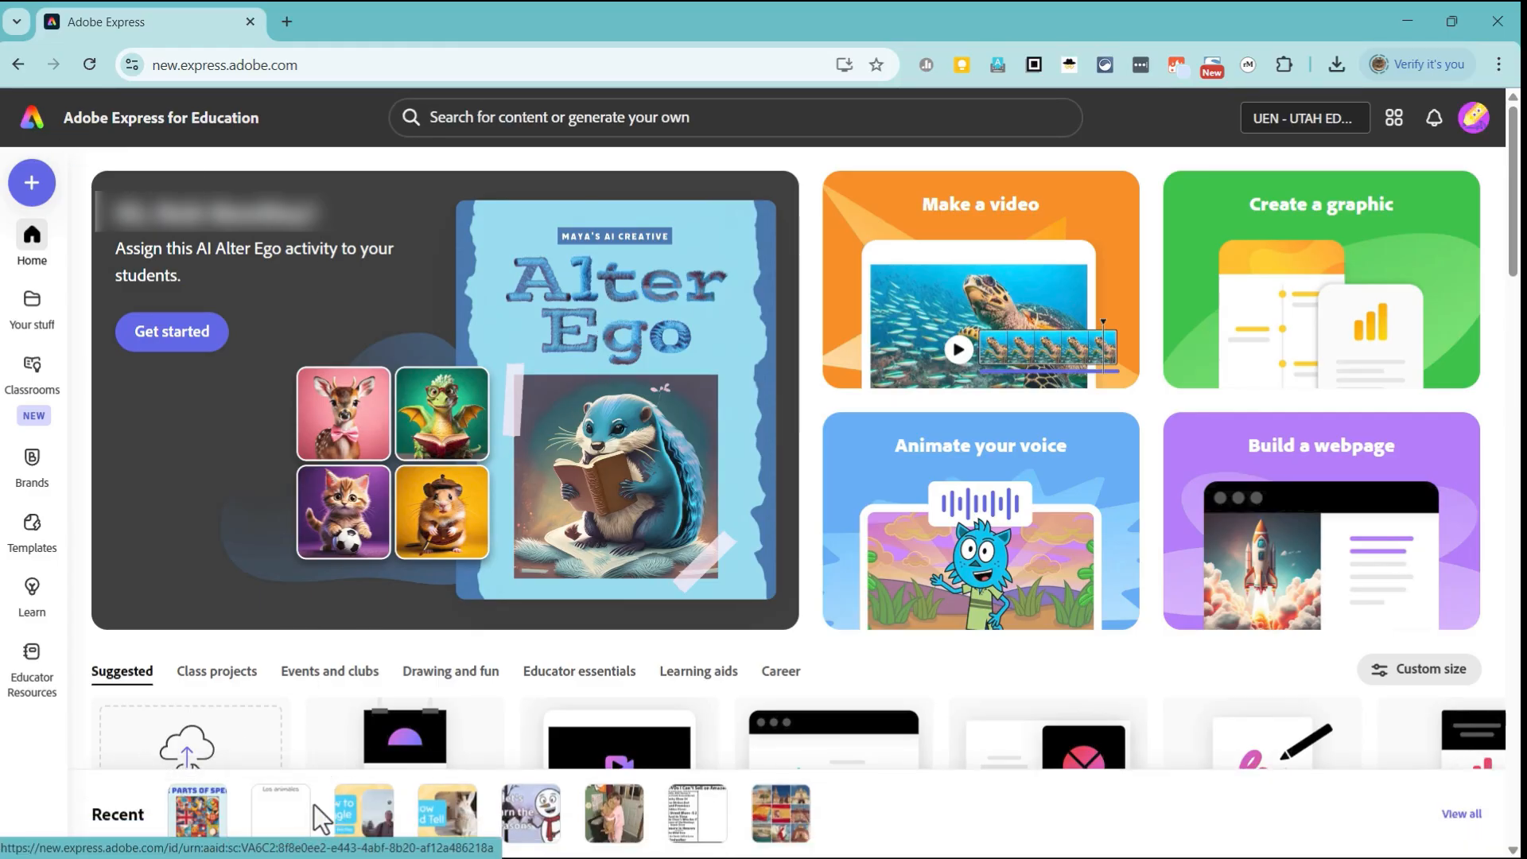
pyautogui.click(266, 815)
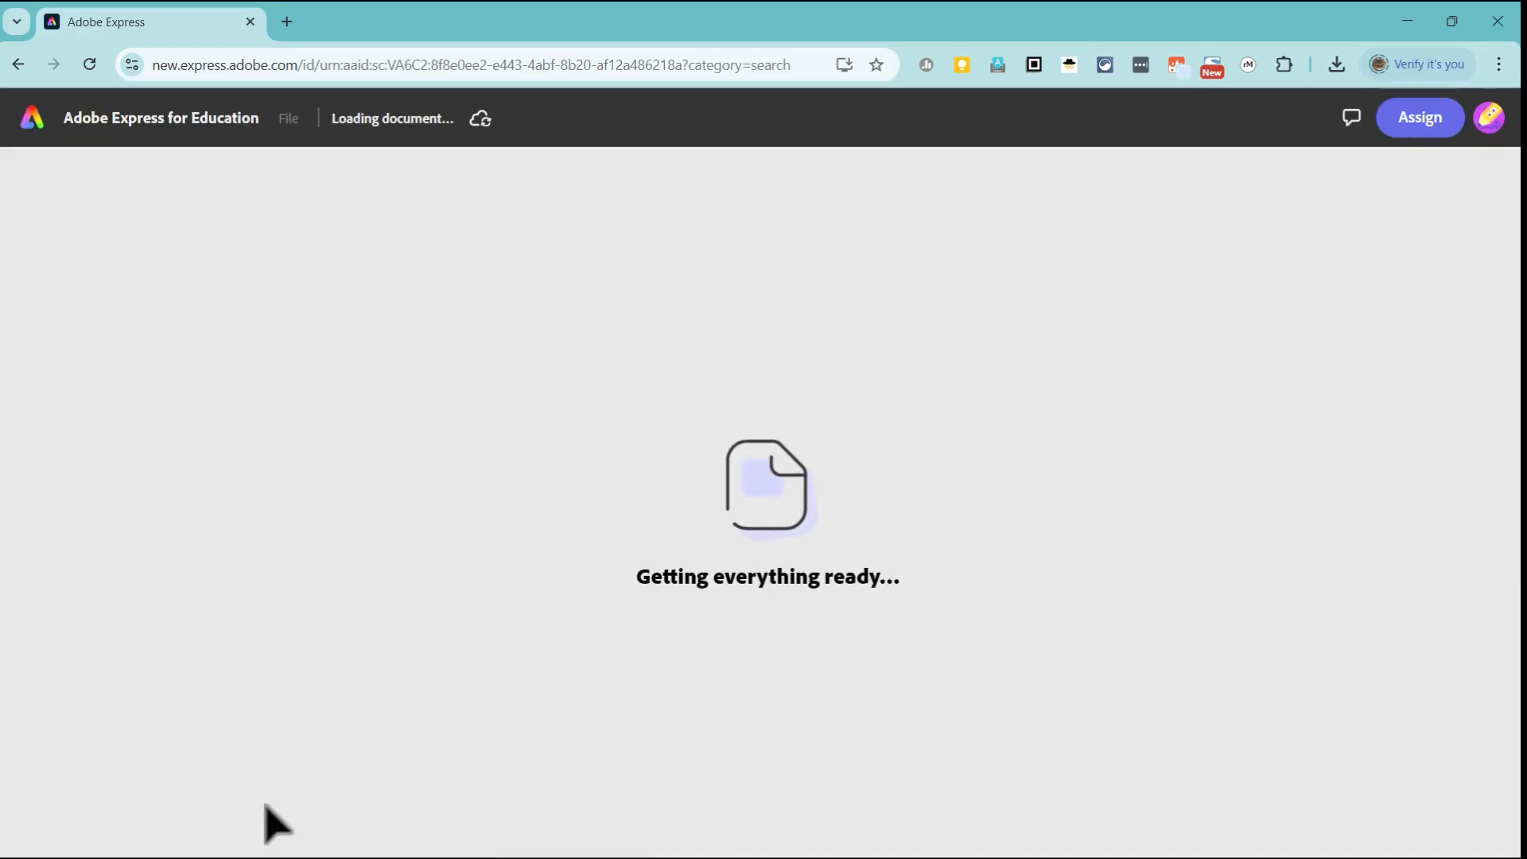